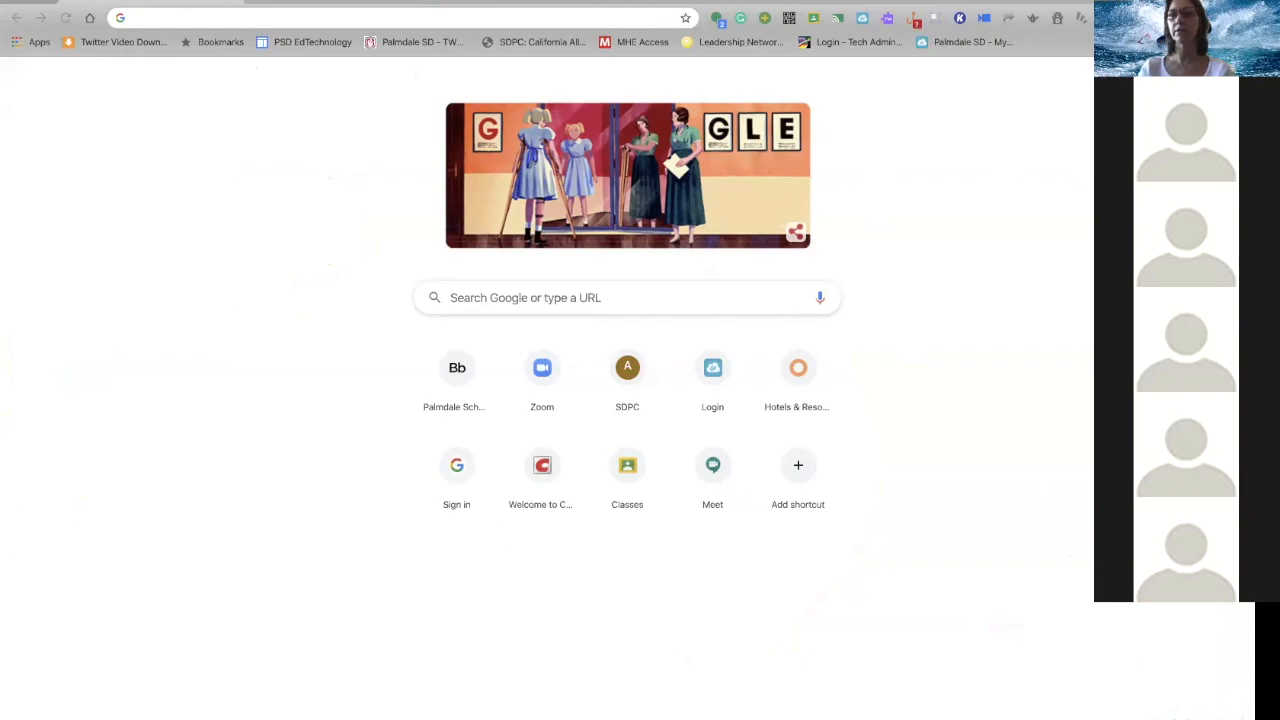
Open the Google apps launcher and look through the listed apps for Sites
click(1193, 80)
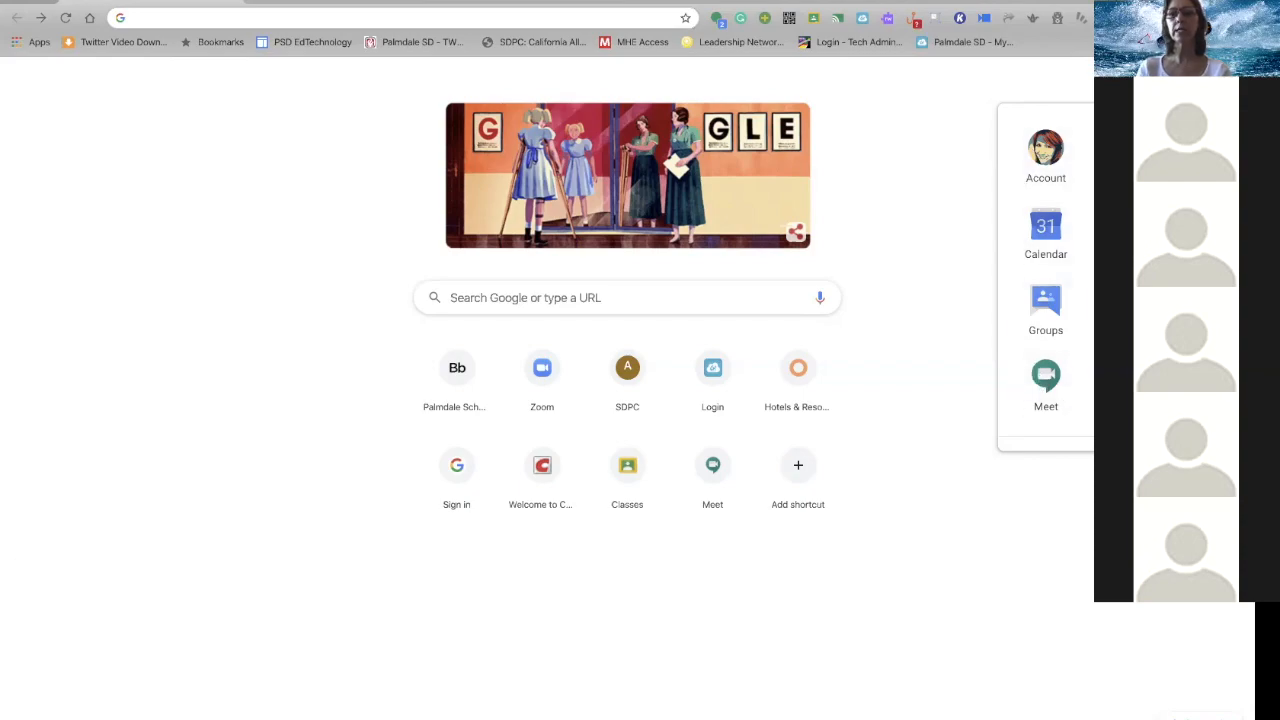
scroll(1045, 275, down, 5)
scroll(1045, 275, down, 2)
scroll(1045, 275, up, 7)
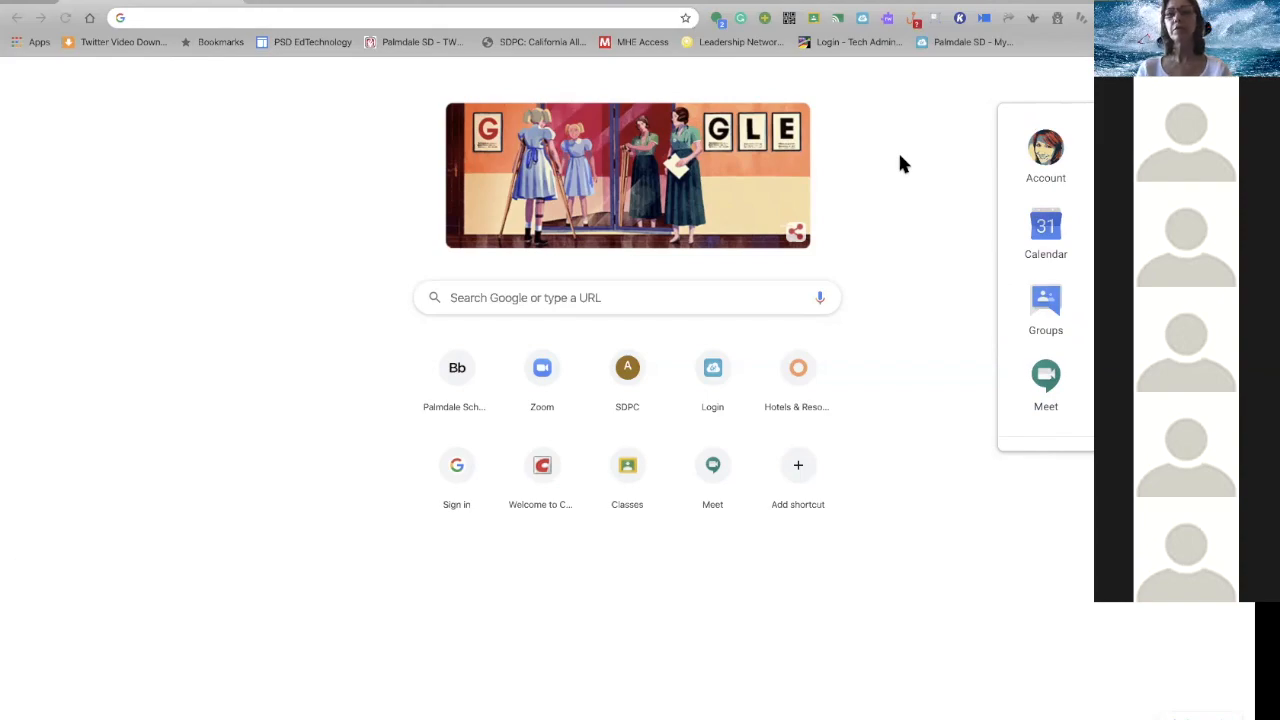
Go to sites.google.com
click(542, 18)
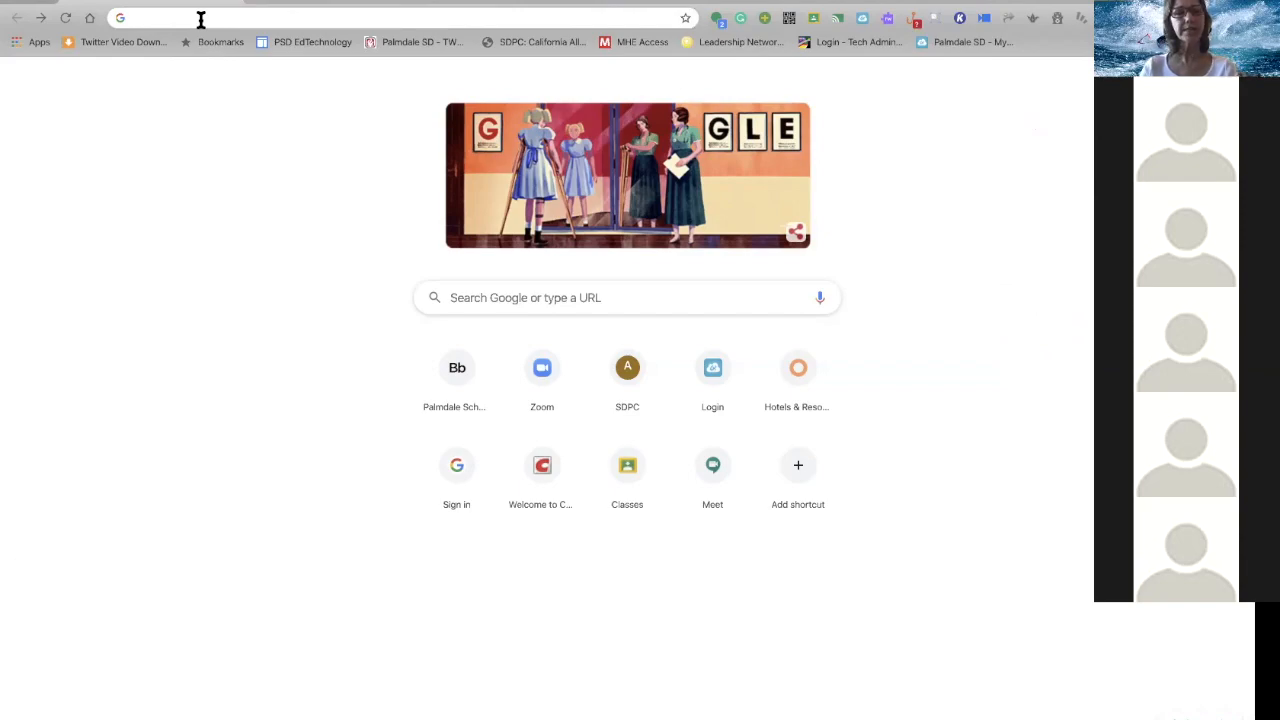
text(sites.)
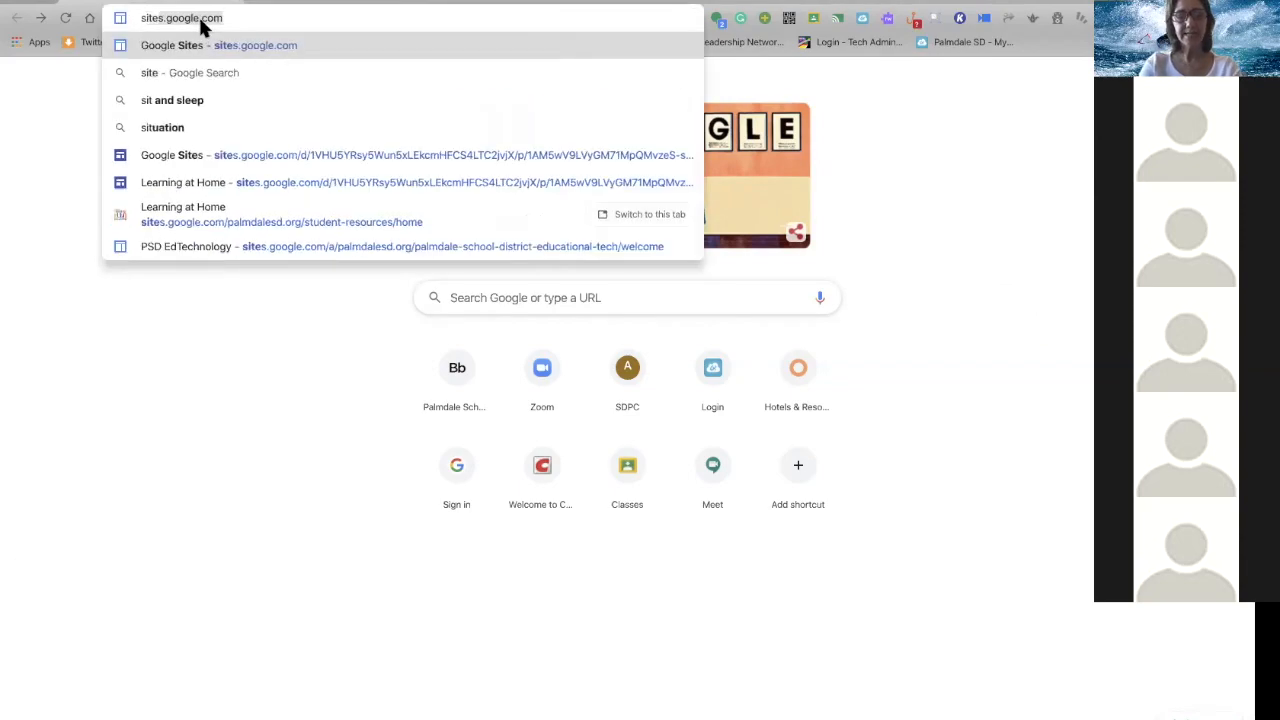
text(google)
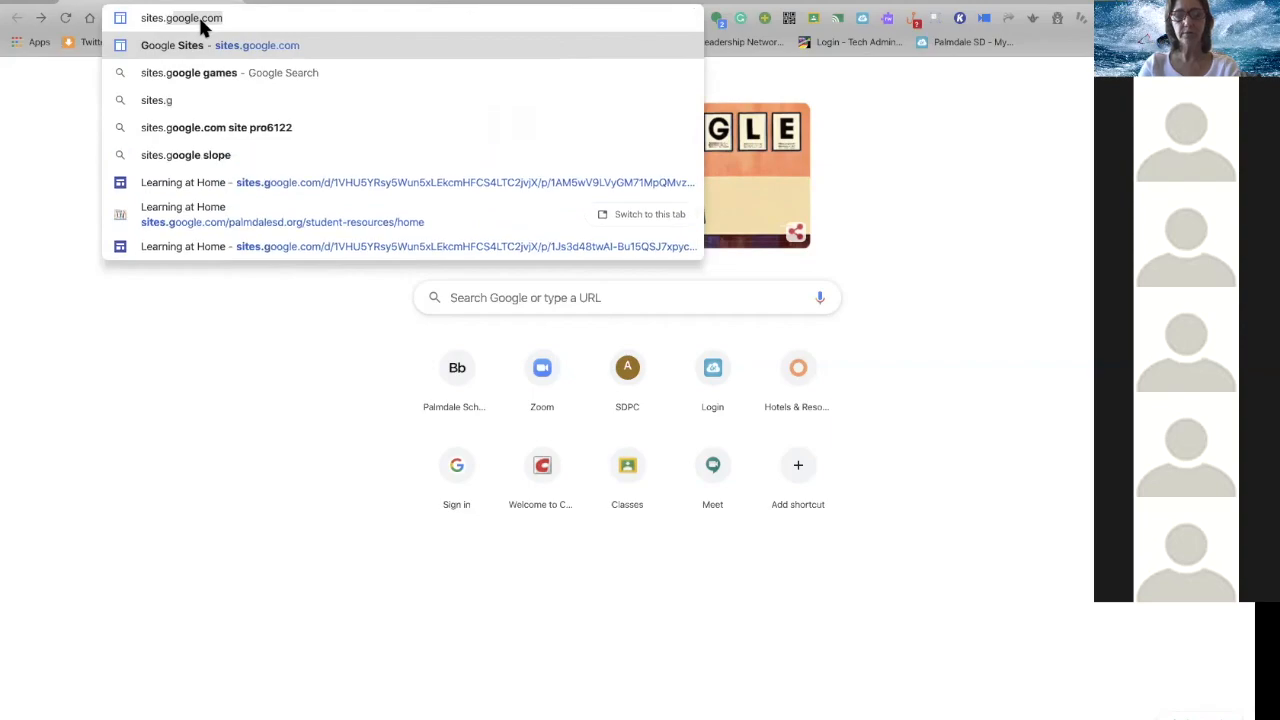
text(.com)
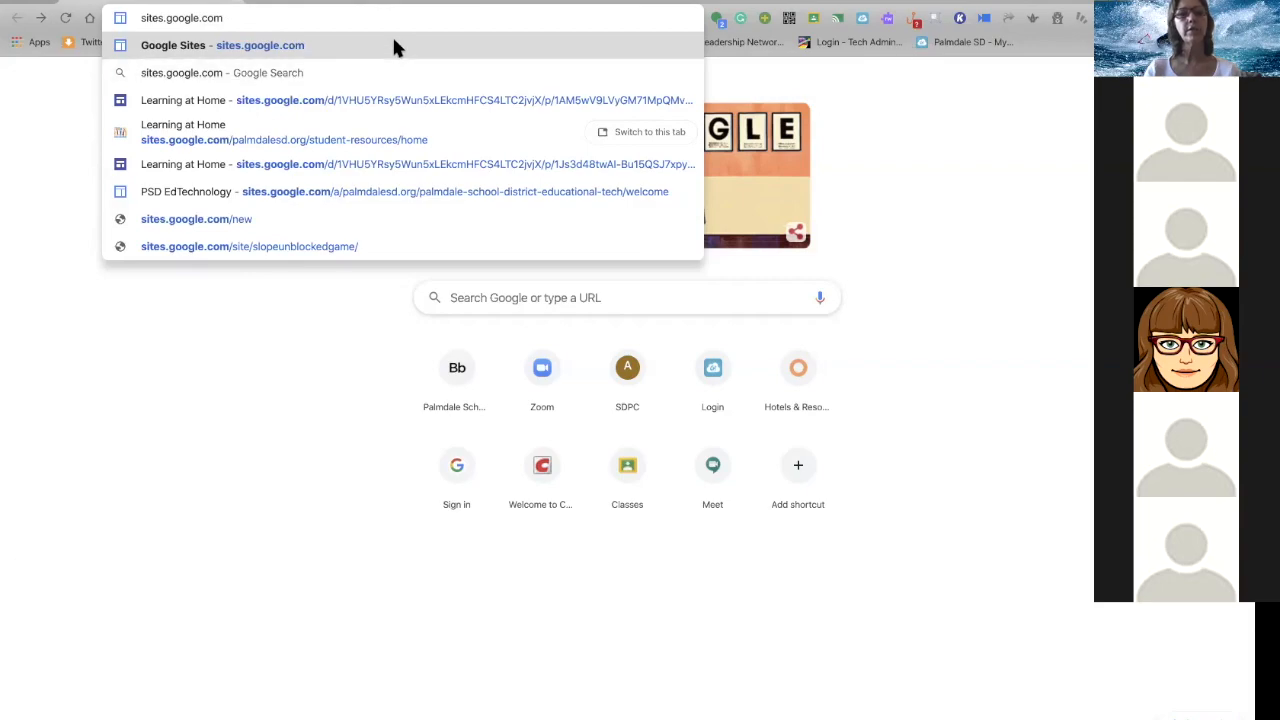
key(Return)
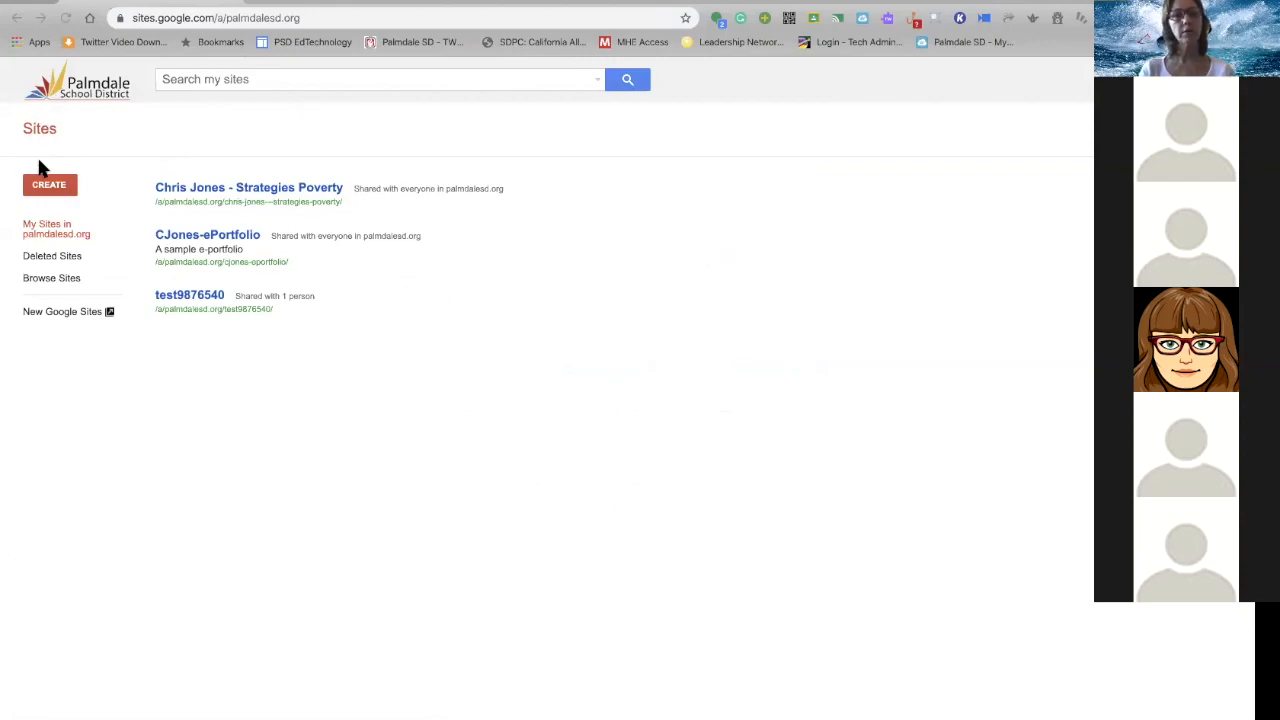
Switch from the classic Sites page to New Google Sites and browse the recent sites
ctrl+scroll(63, 350, up, 5)
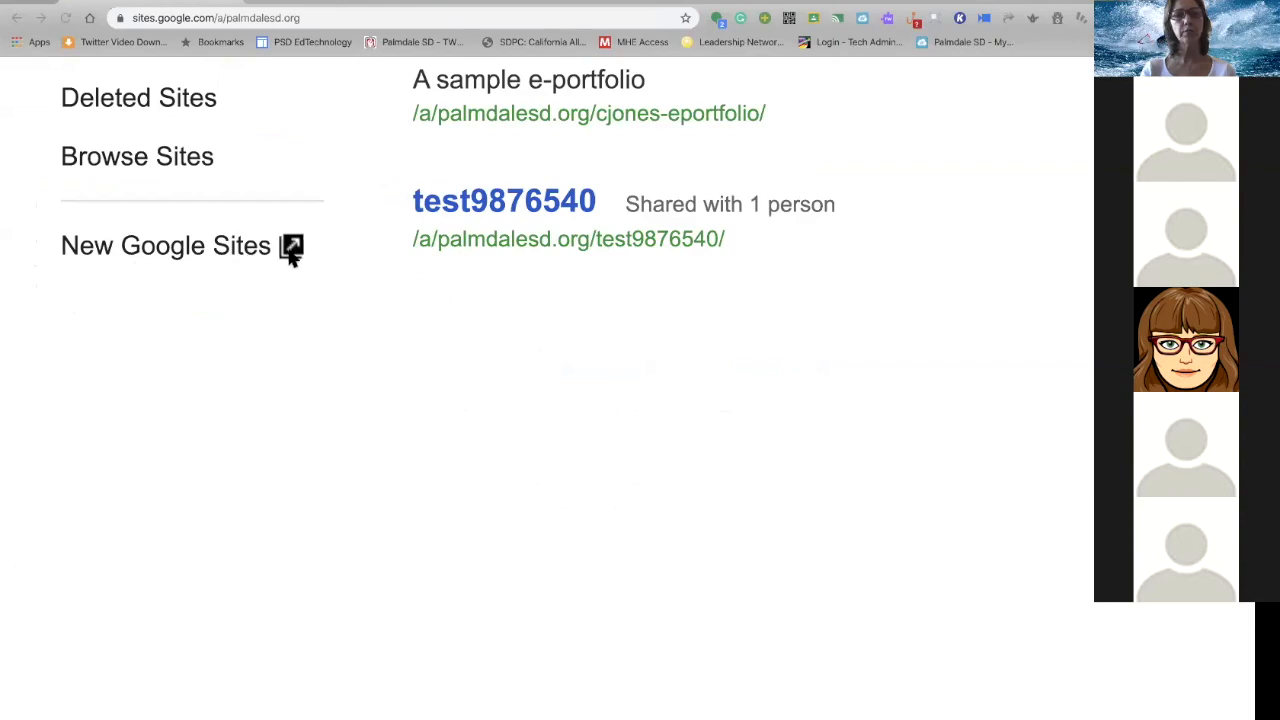
click(251, 251)
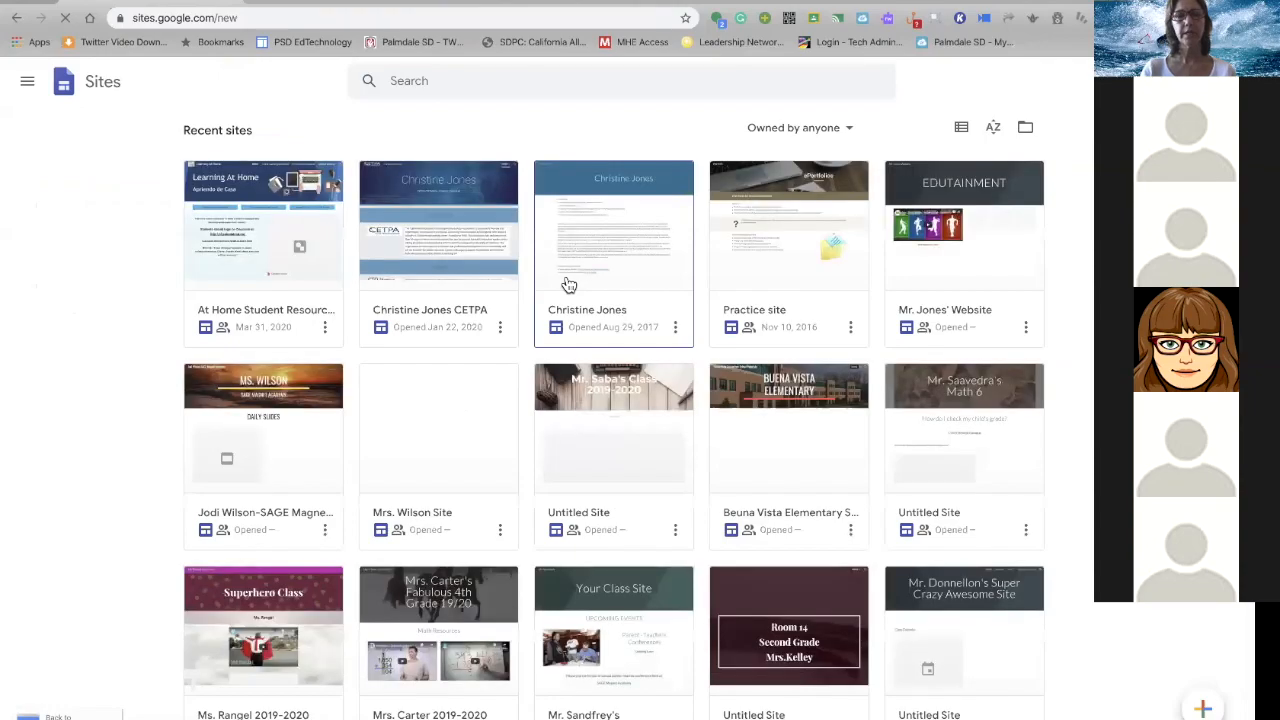
scroll(810, 446, down, 2)
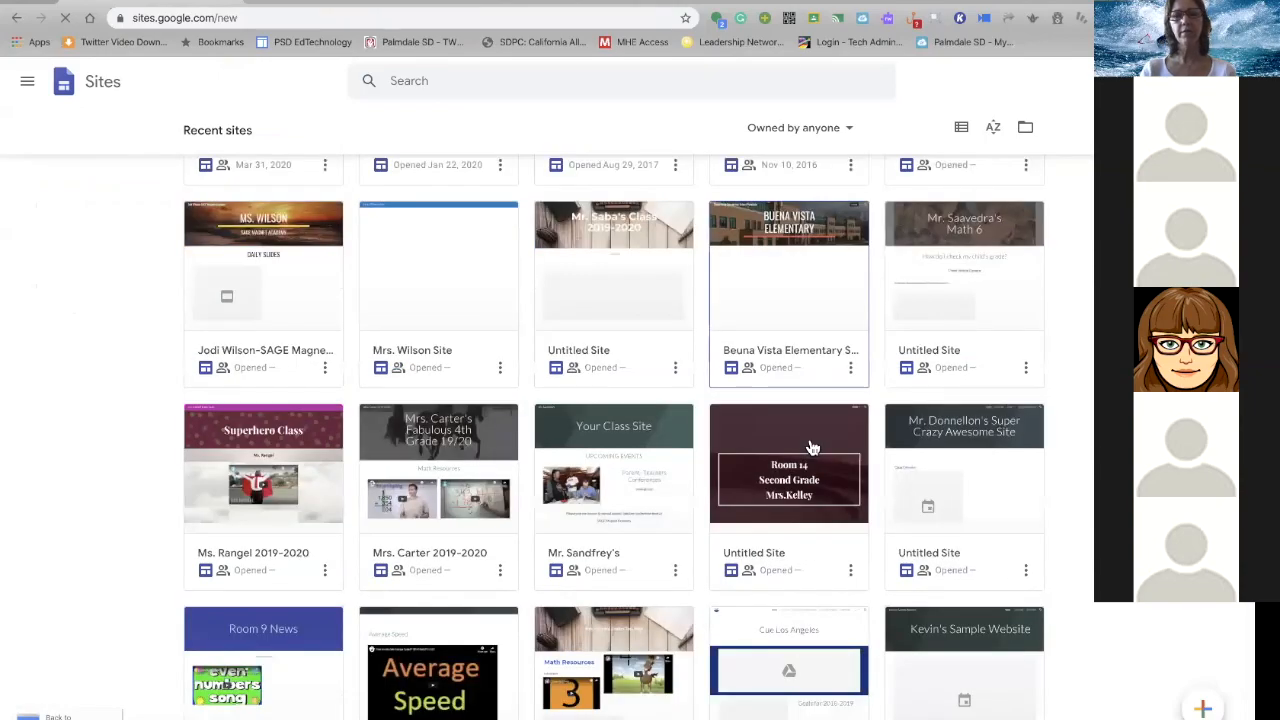
scroll(812, 447, down, 3)
scroll(812, 448, up, 5)
scroll(812, 448, down, 5)
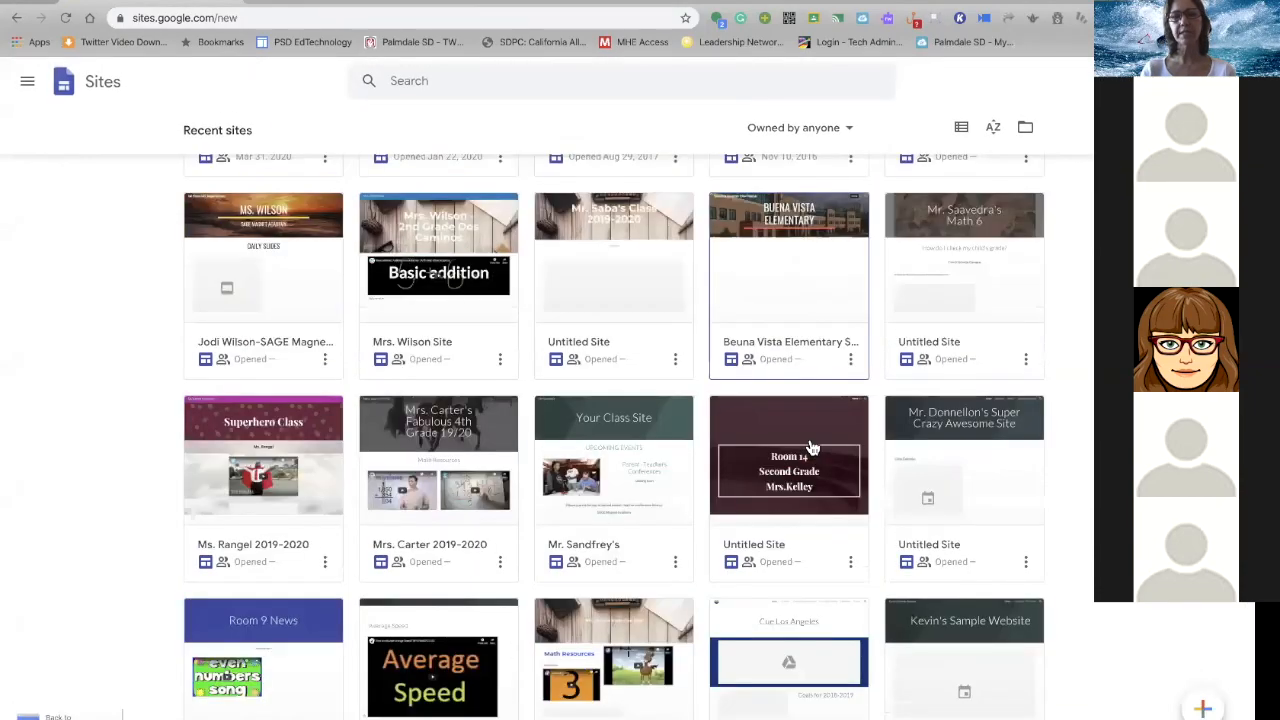
scroll(812, 448, up, 5)
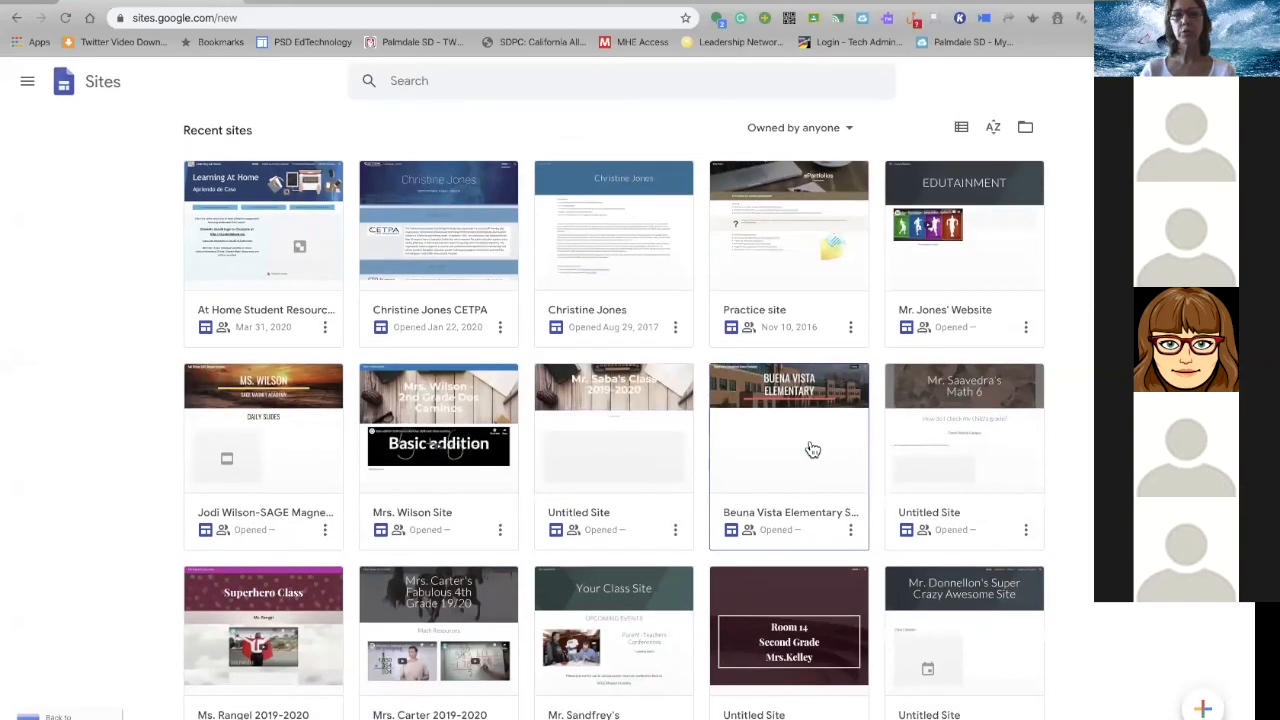
Open the At Home Student Resources site to examine its home page, then return to the recent sites
click(290, 224)
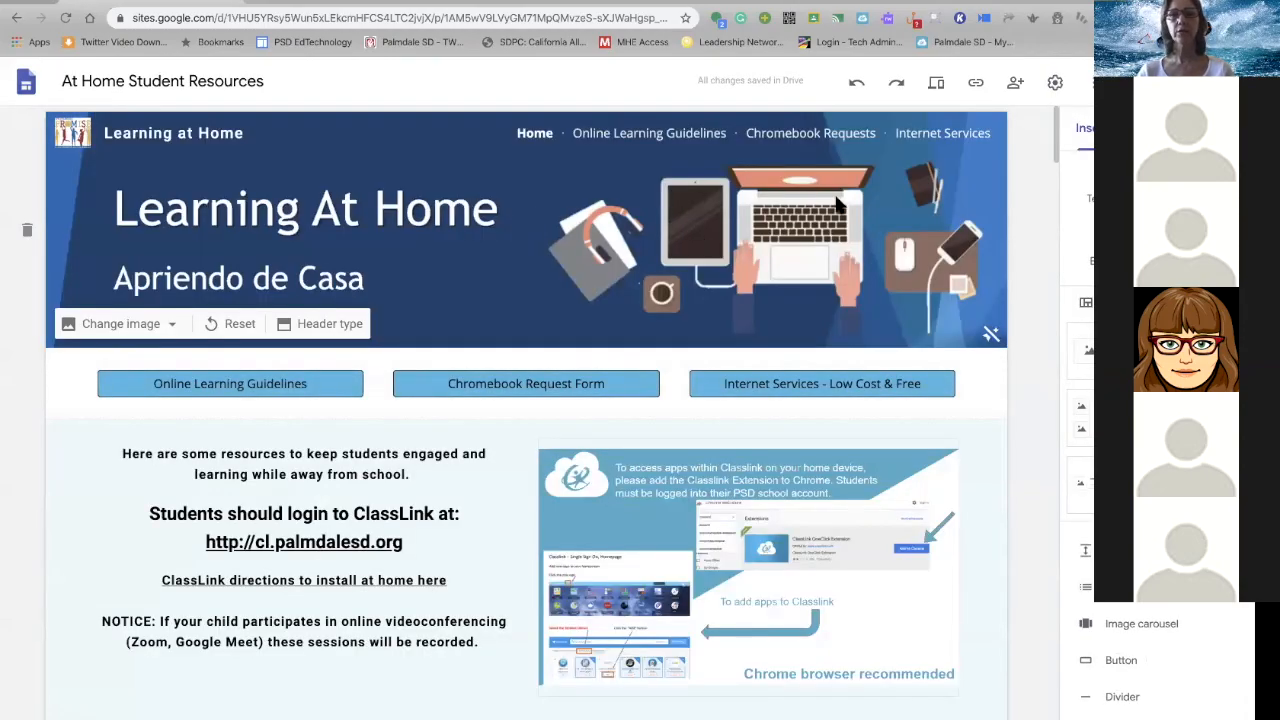
scroll(1040, 285, down, 2)
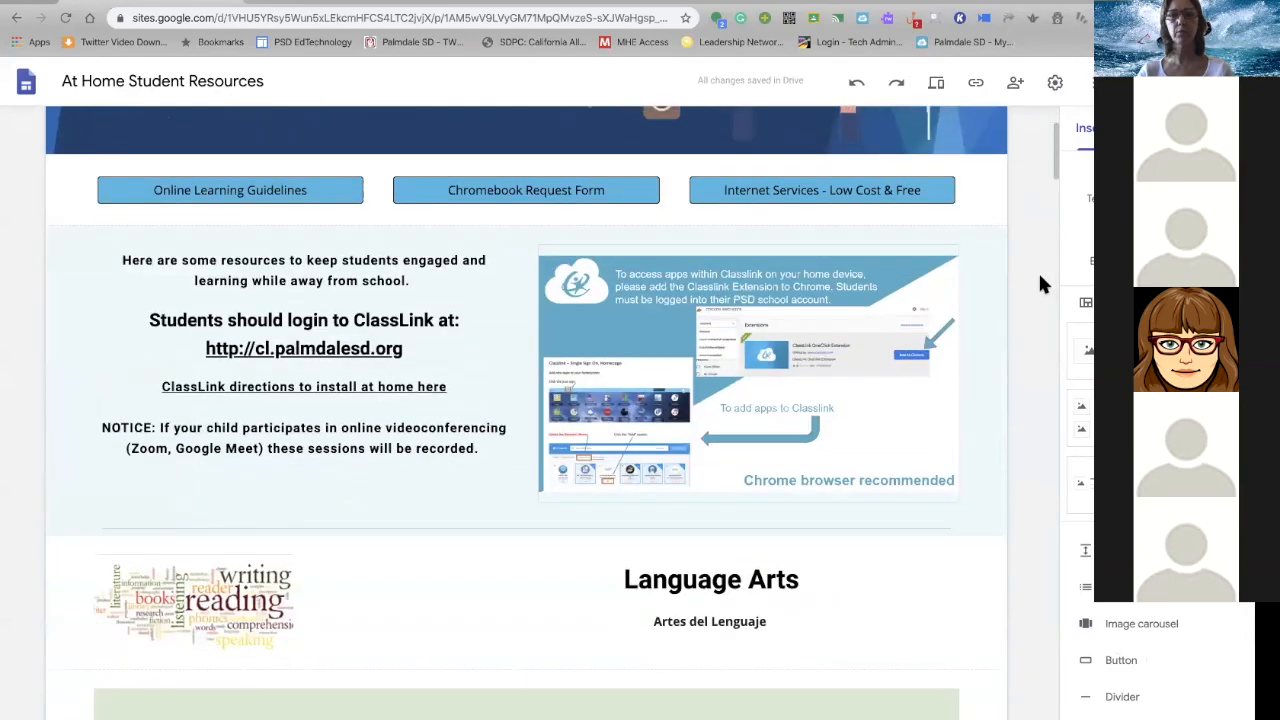
scroll(1040, 285, down, 15)
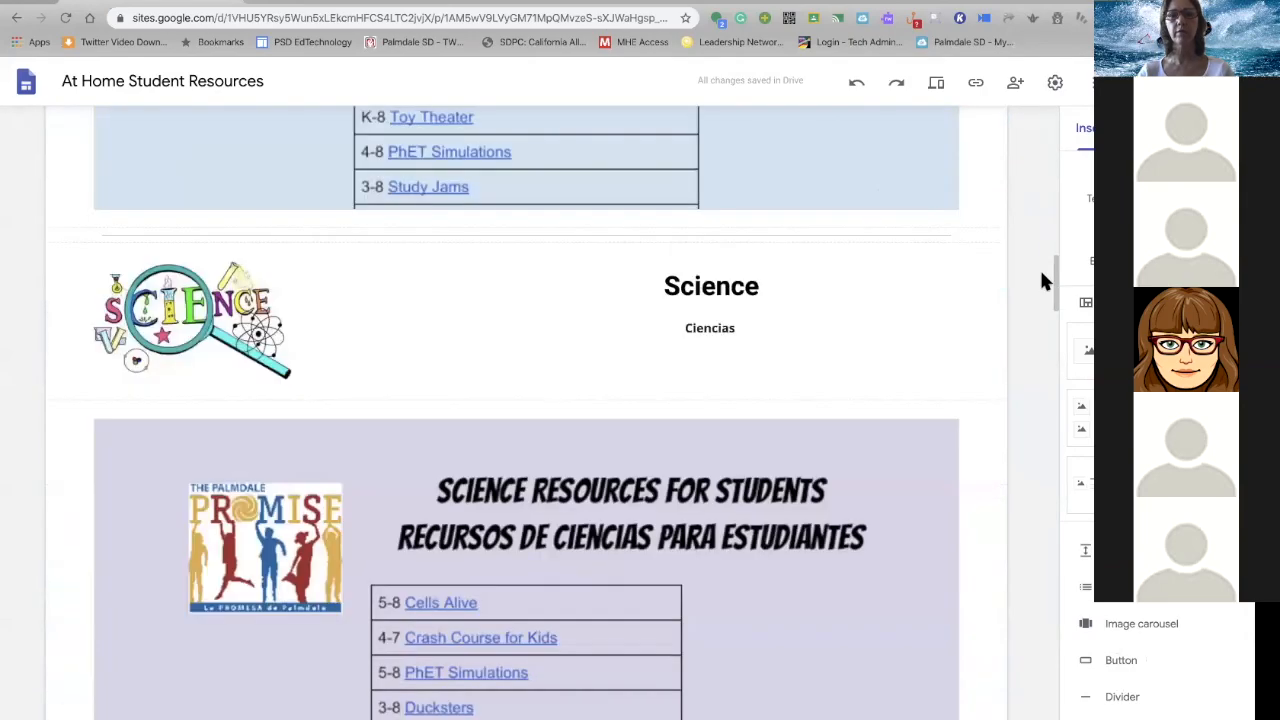
scroll(1041, 274, up, 15)
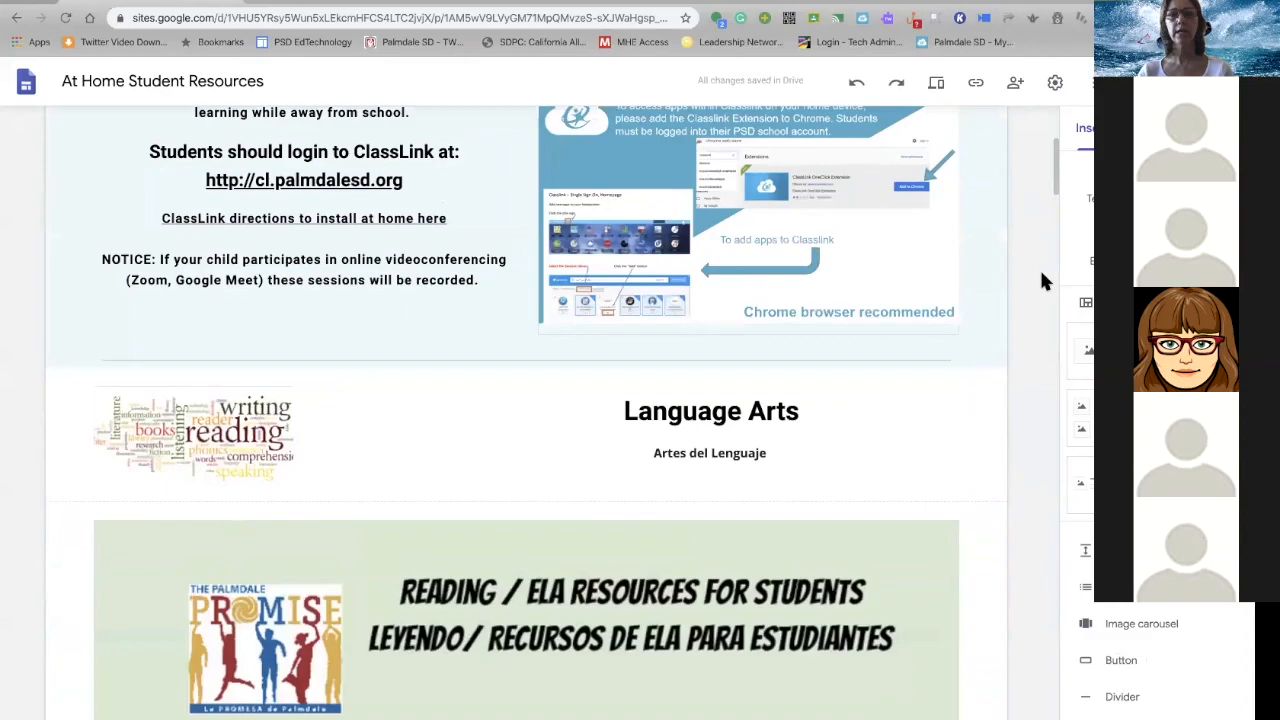
scroll(1039, 267, up, 2)
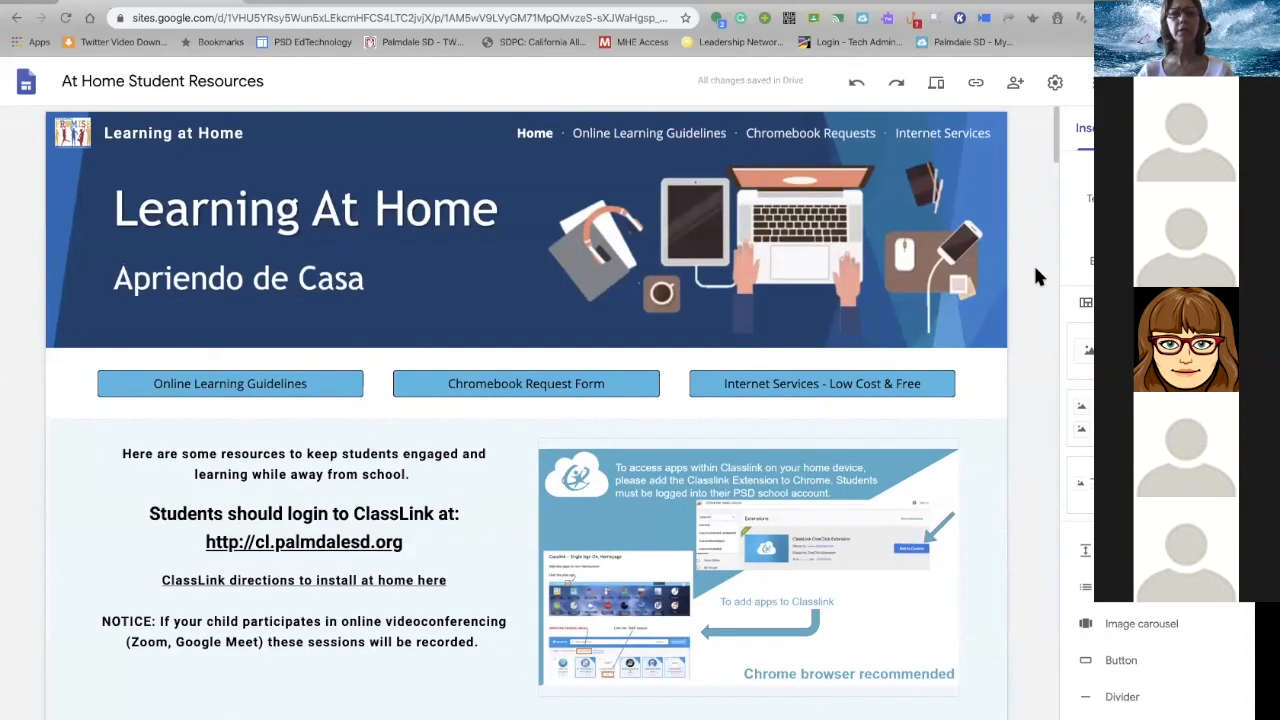
click(15, 19)
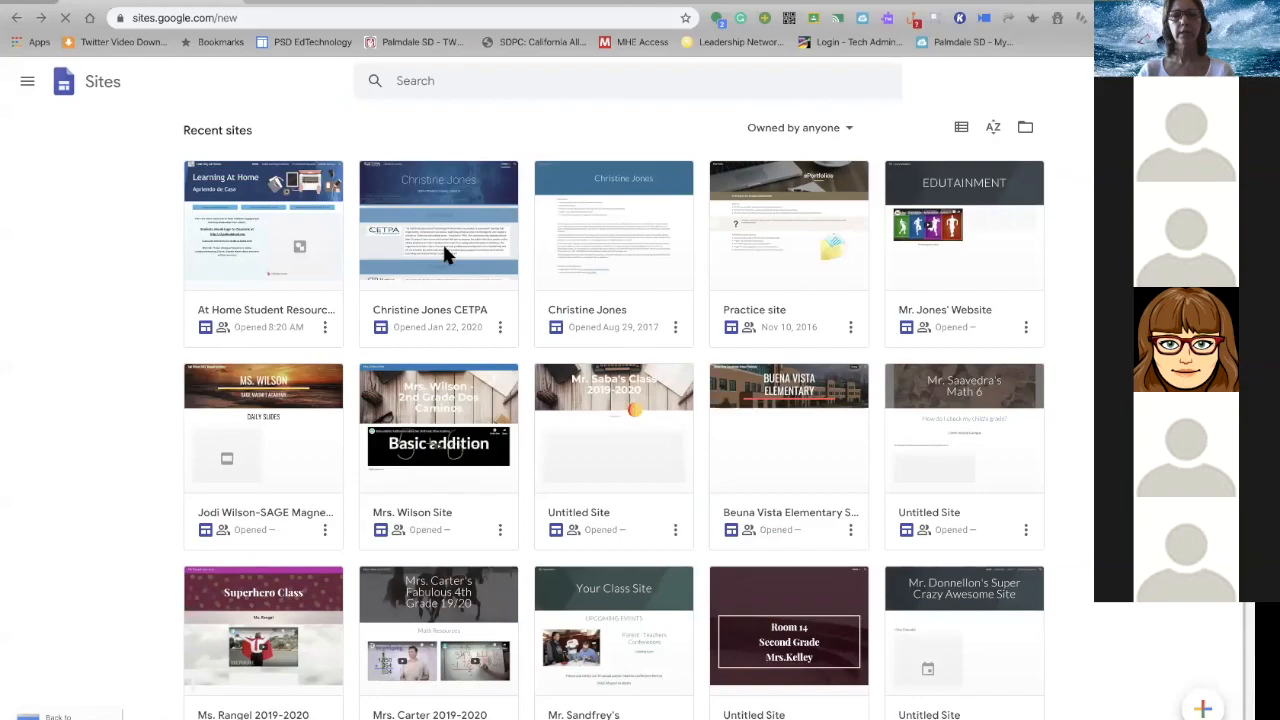
Open the CETPA site and look through its home page sections, including Organization, Program and Mentor
click(443, 253)
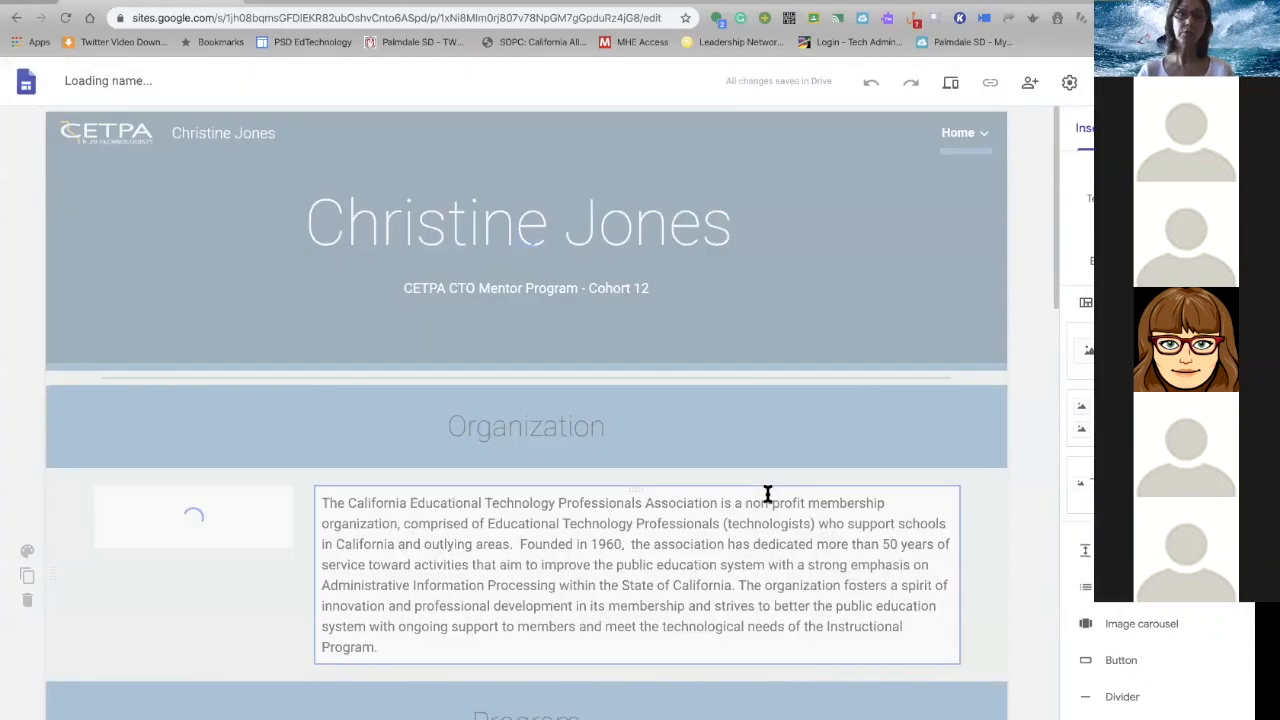
scroll(768, 494, down, 3)
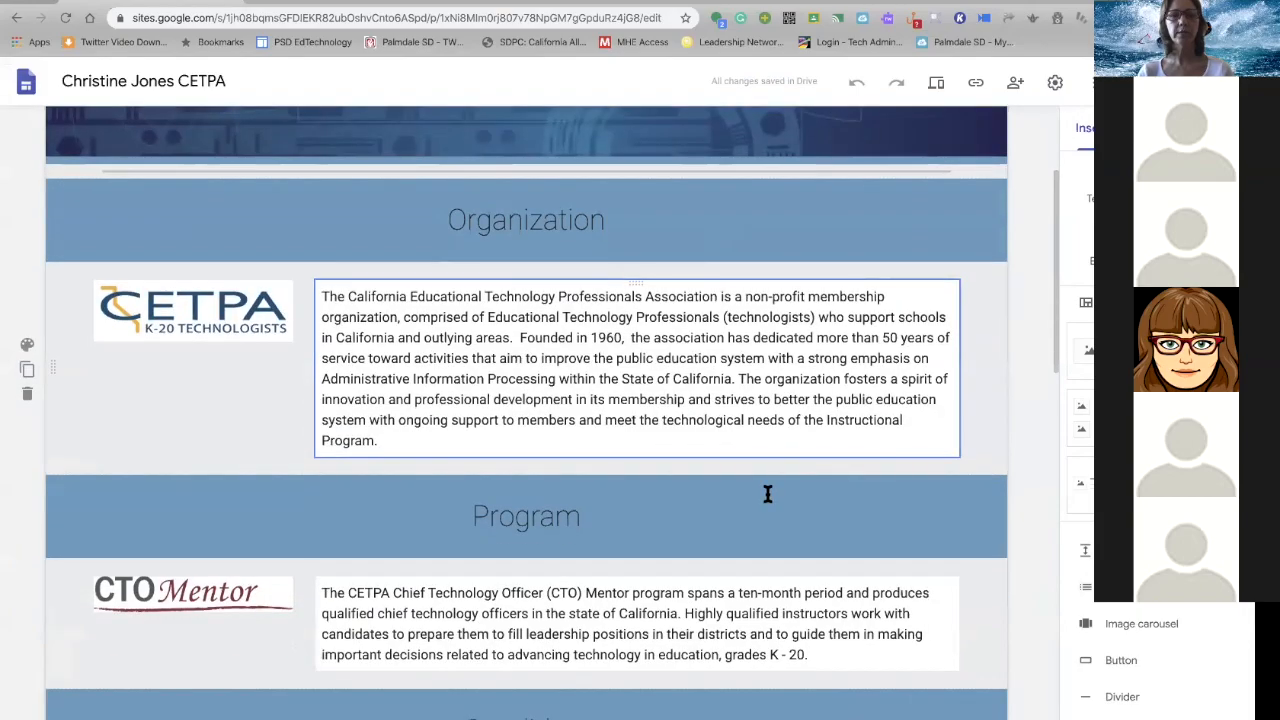
scroll(768, 494, down, 12)
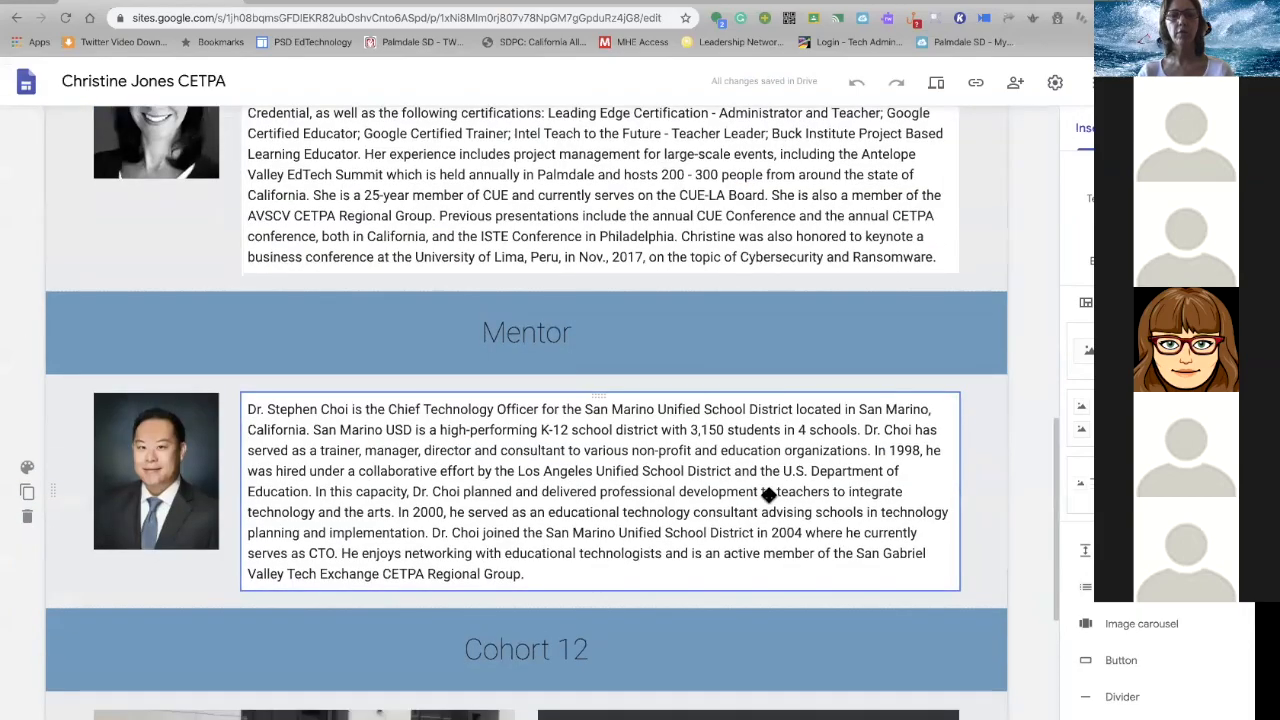
scroll(768, 494, down, 4)
scroll(768, 494, up, 5)
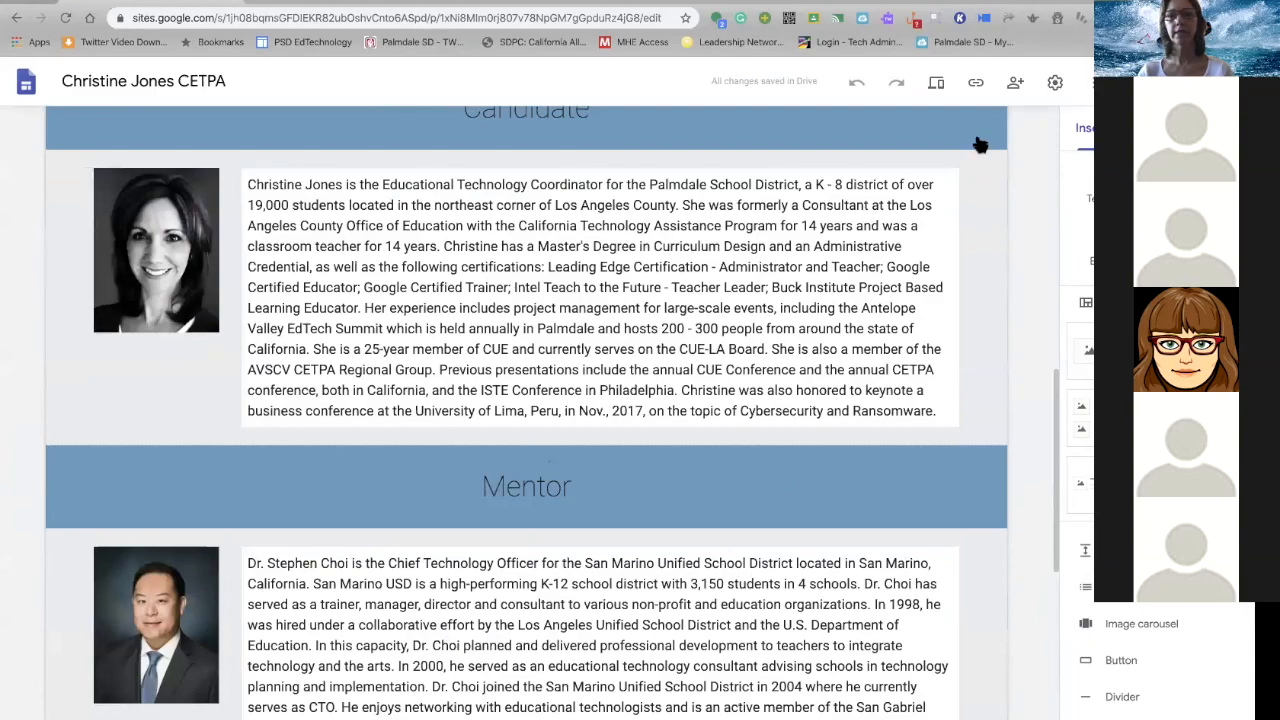
scroll(961, 176, up, 8)
Examine the CETPA site's Educational Technology page, including its Artifact section, and return to the recent sites
mouse_move(964, 133)
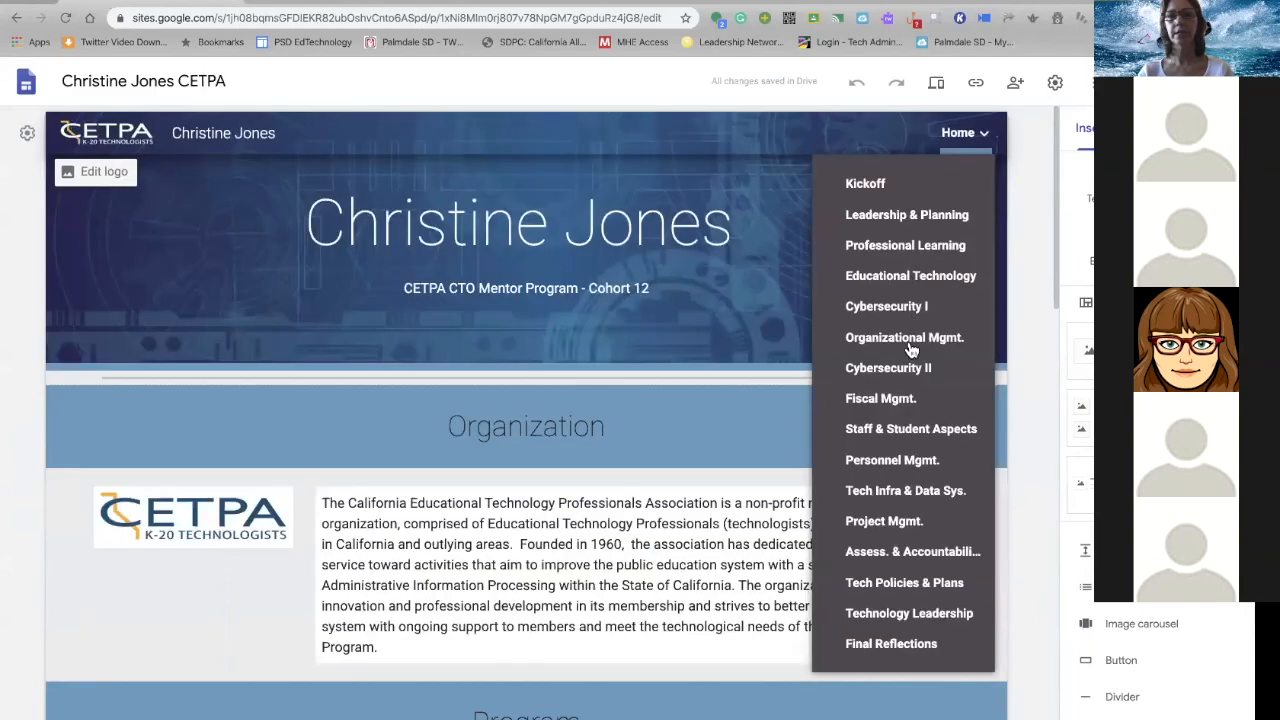
click(903, 285)
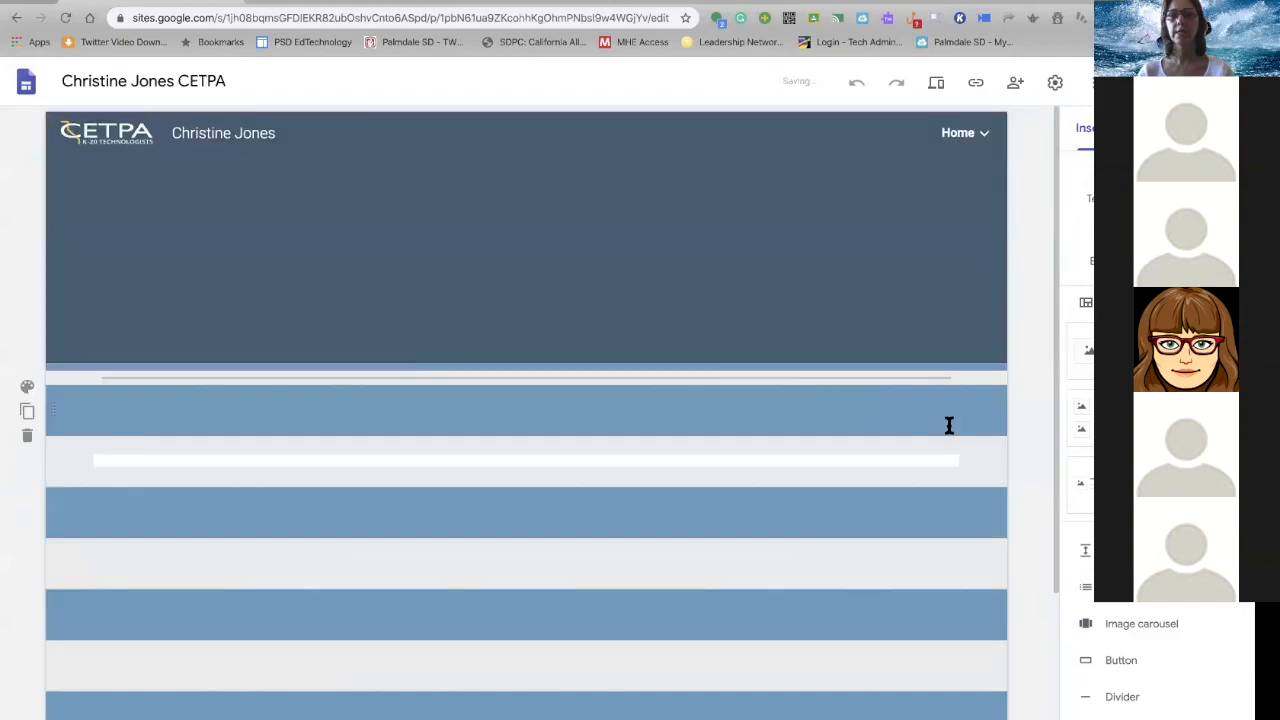
scroll(949, 426, down, 5)
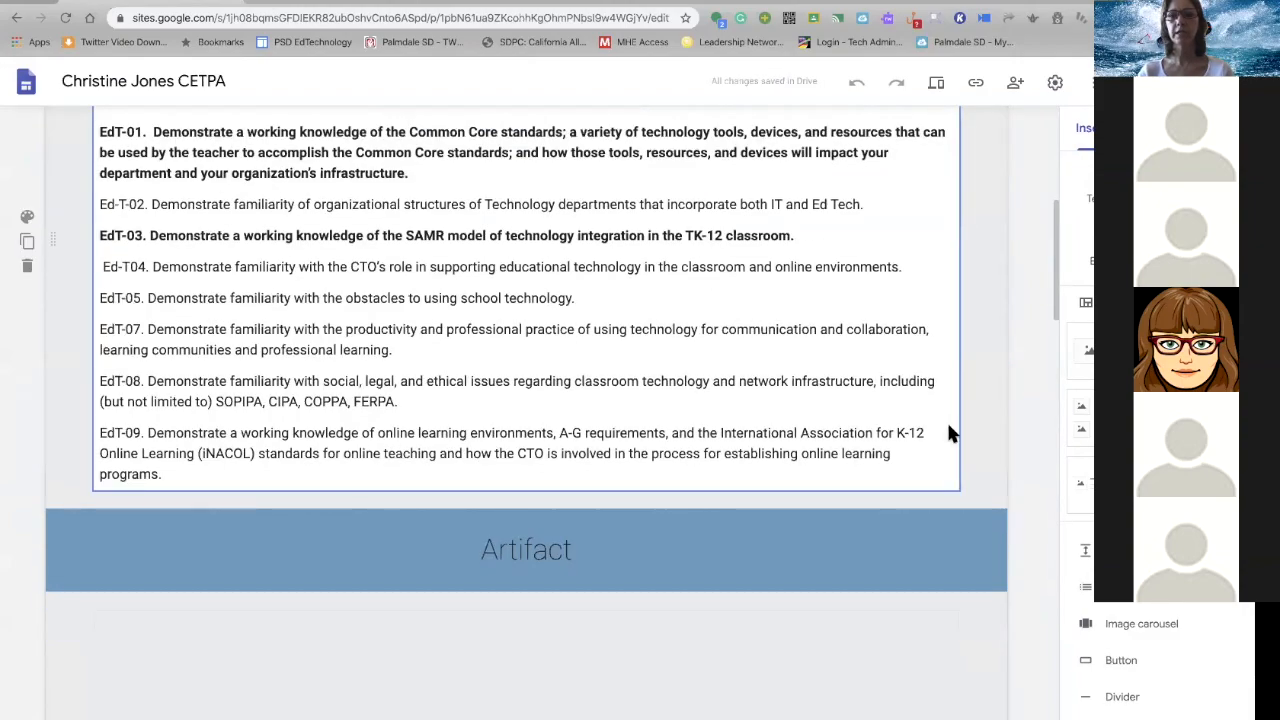
scroll(949, 427, down, 2)
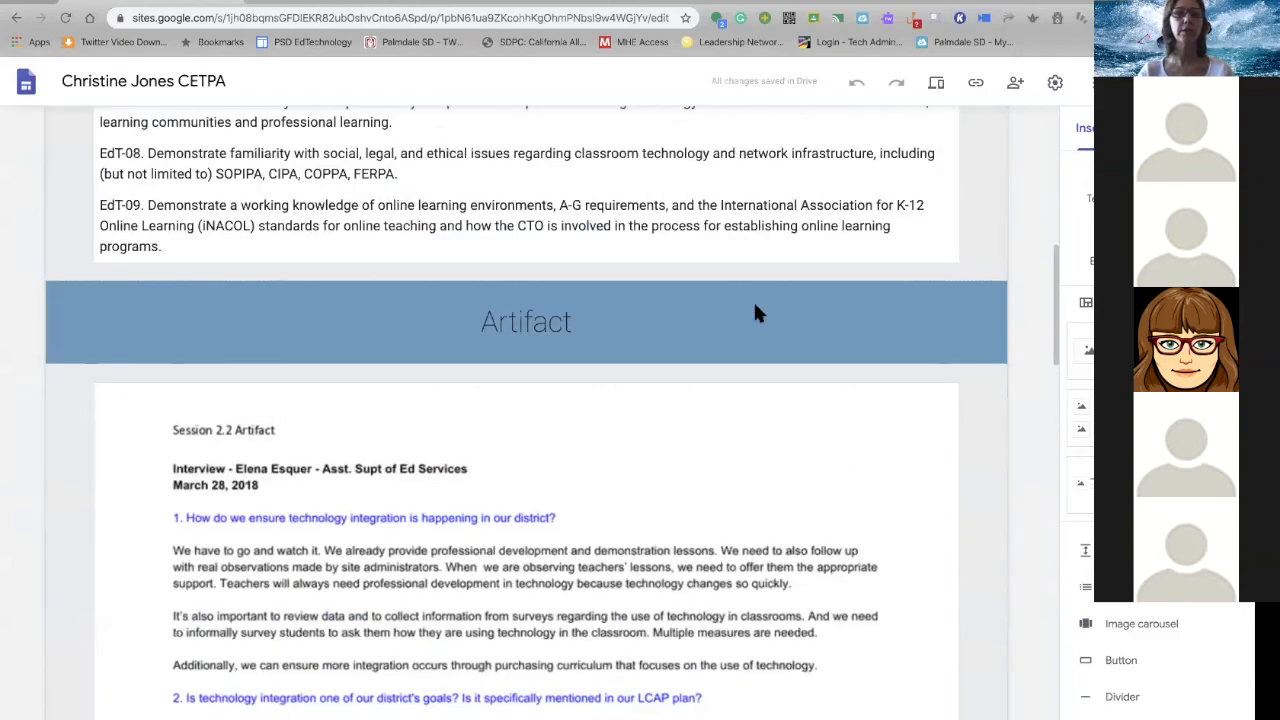
scroll(758, 313, up, 8)
click(14, 19)
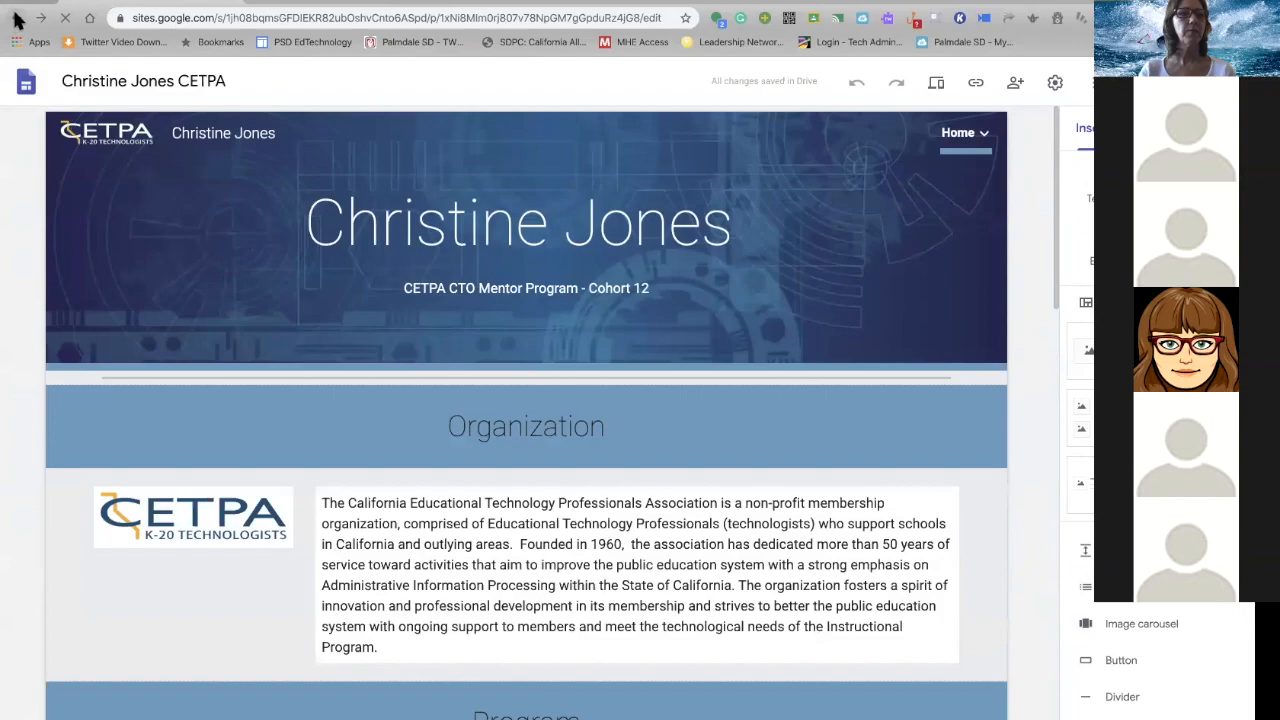
click(17, 19)
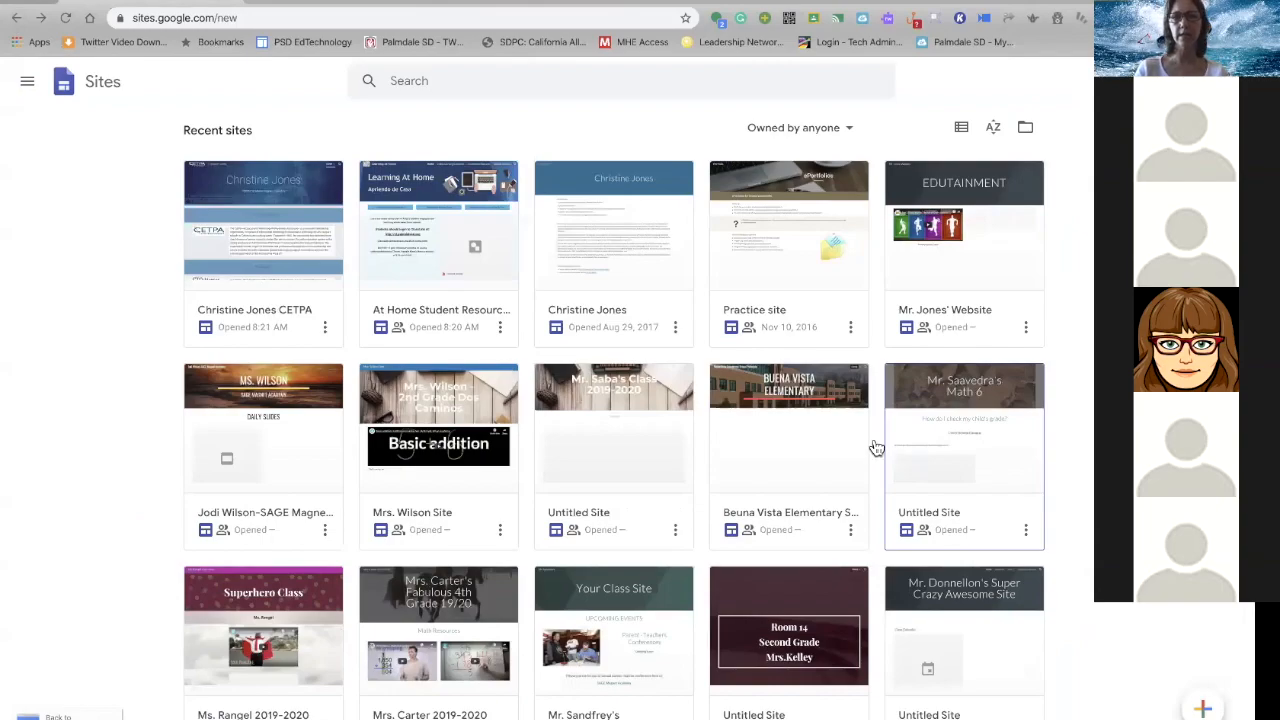
Look over the recent site thumbnails and the navigation options for Classic Sites and other Google apps
scroll(851, 434, down, 2)
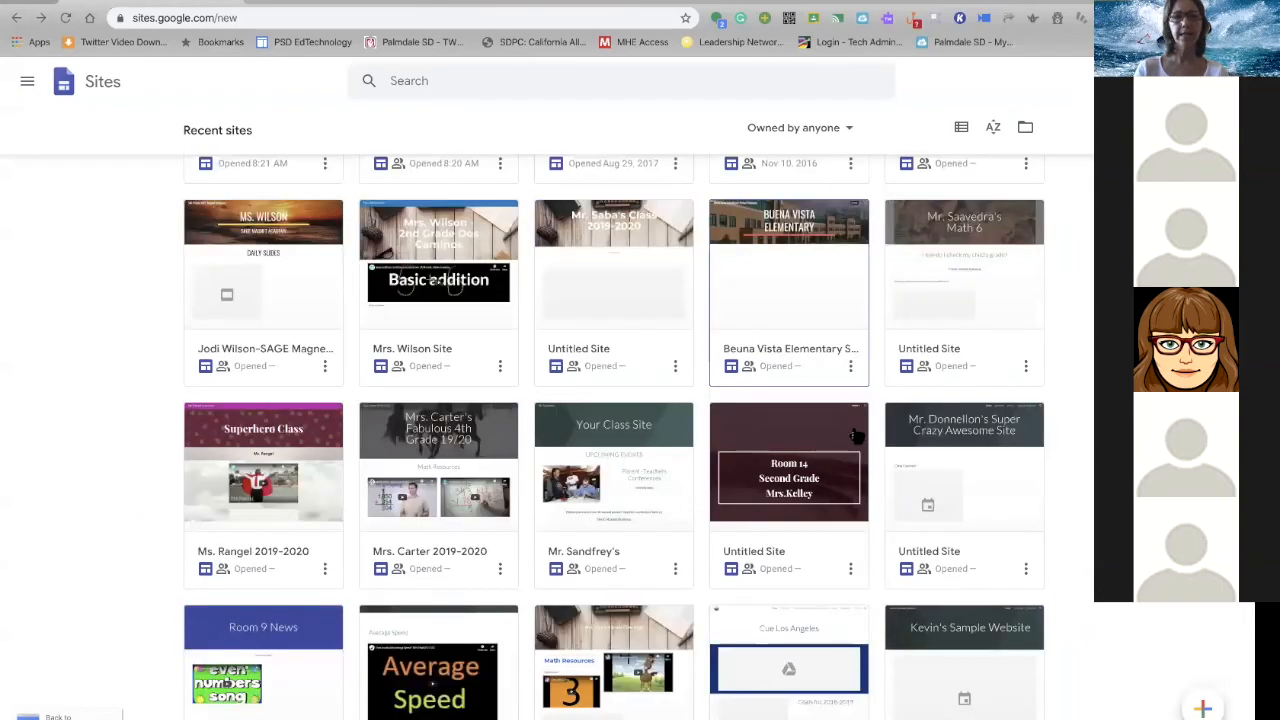
scroll(856, 436, down, 4)
scroll(856, 436, up, 6)
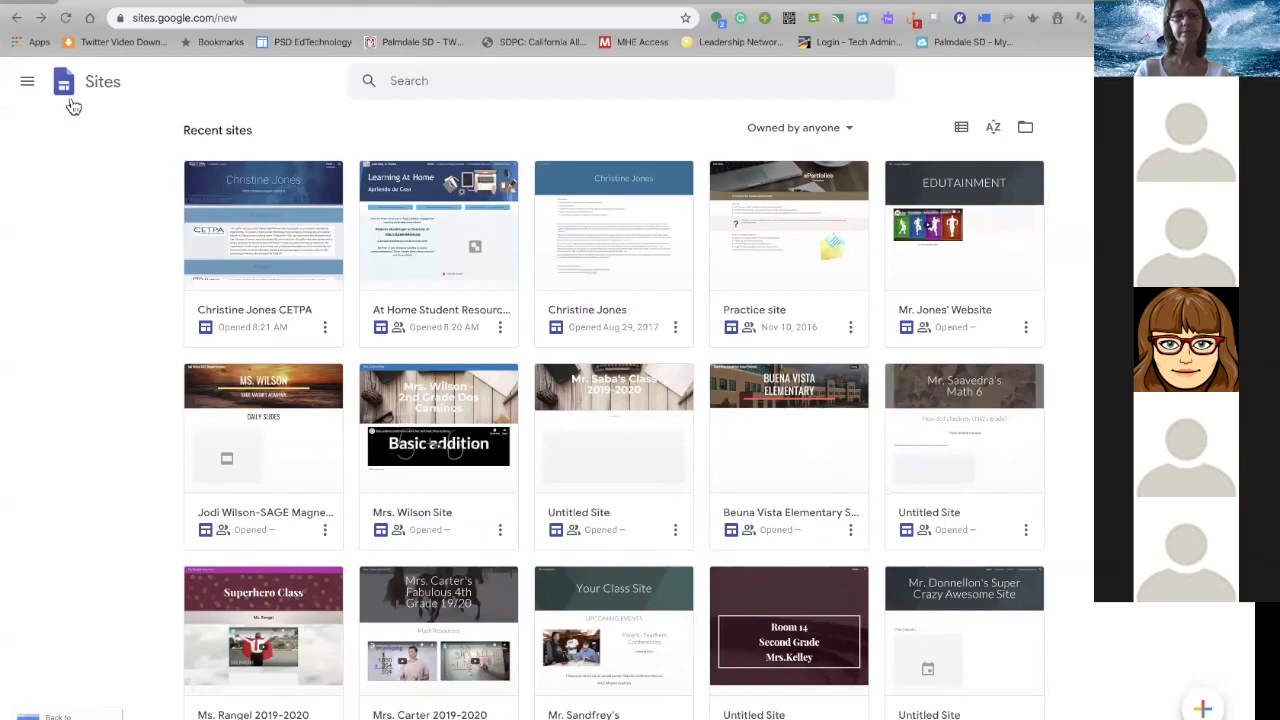
click(27, 87)
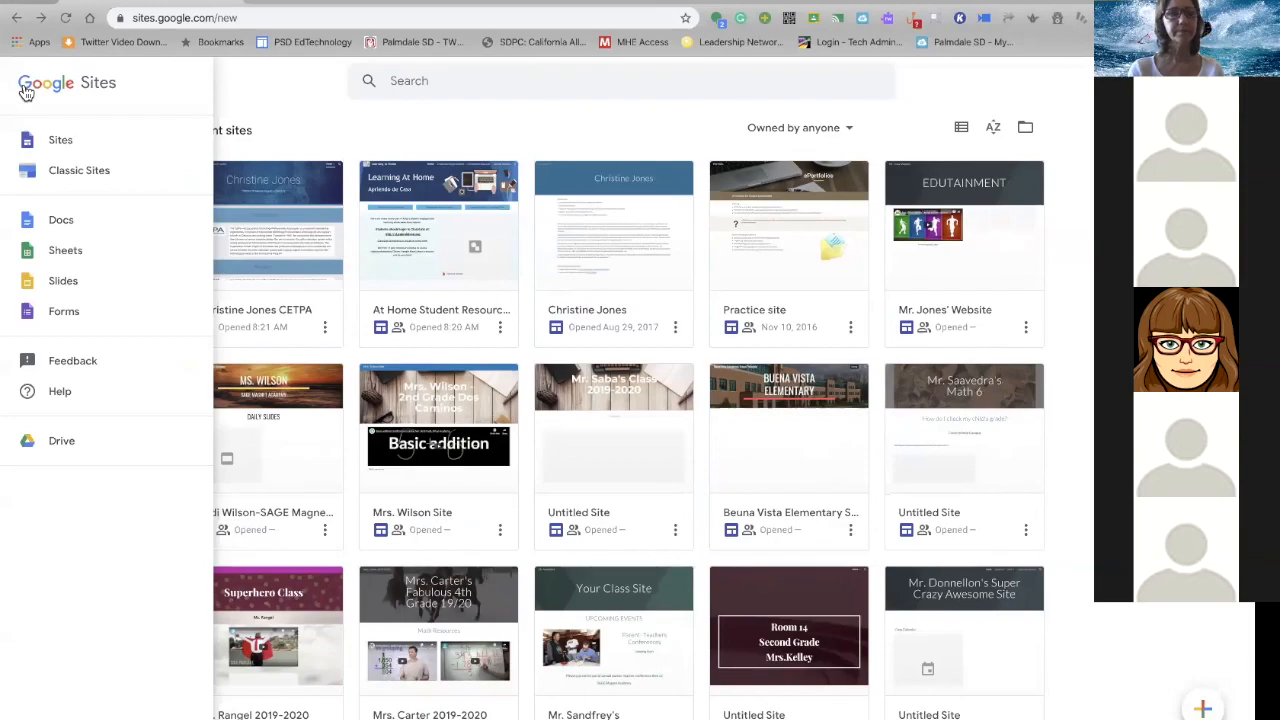
click(268, 88)
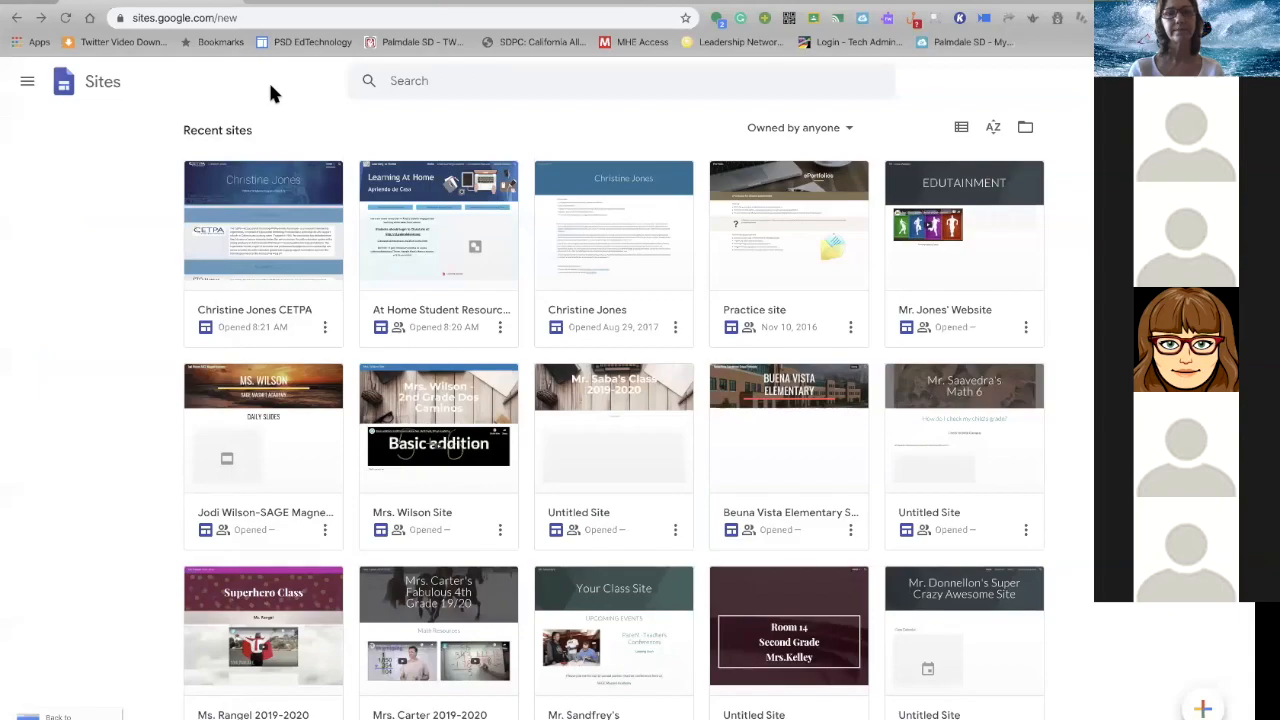
scroll(270, 93, down, 5)
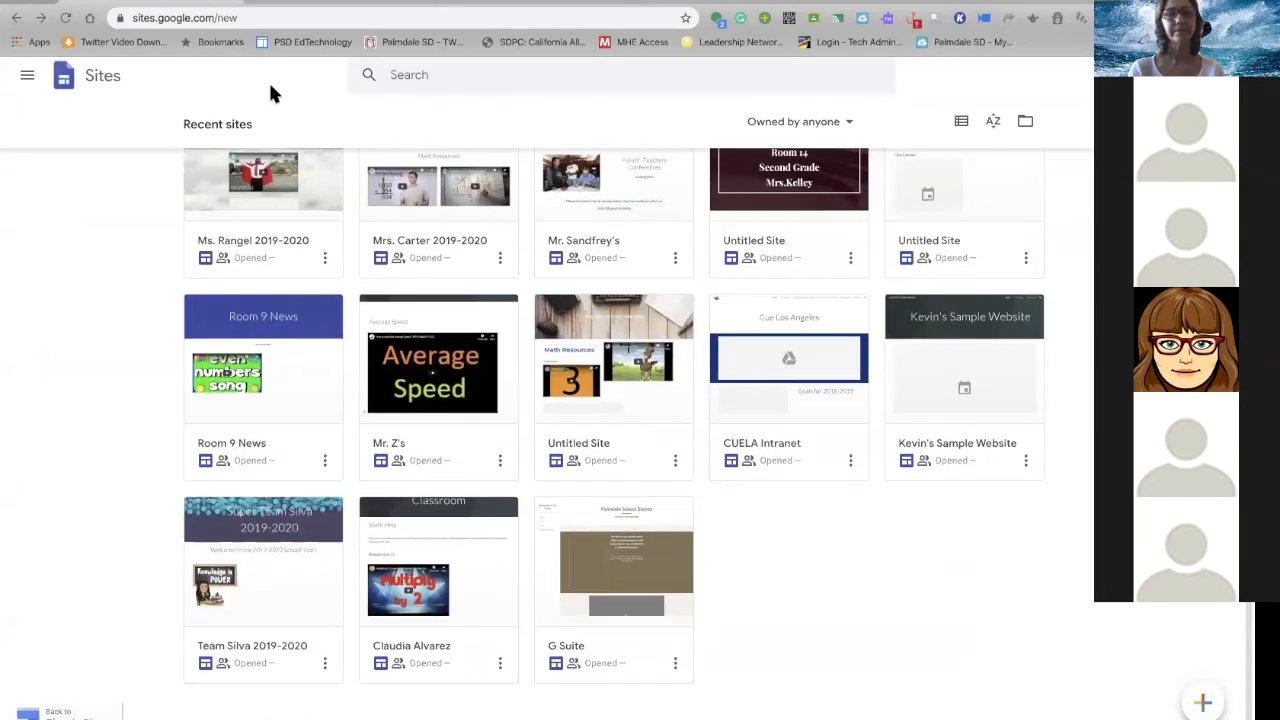
scroll(268, 88, up, 5)
Go back to the classic Sites page and reopen New Google Sites from there
click(14, 20)
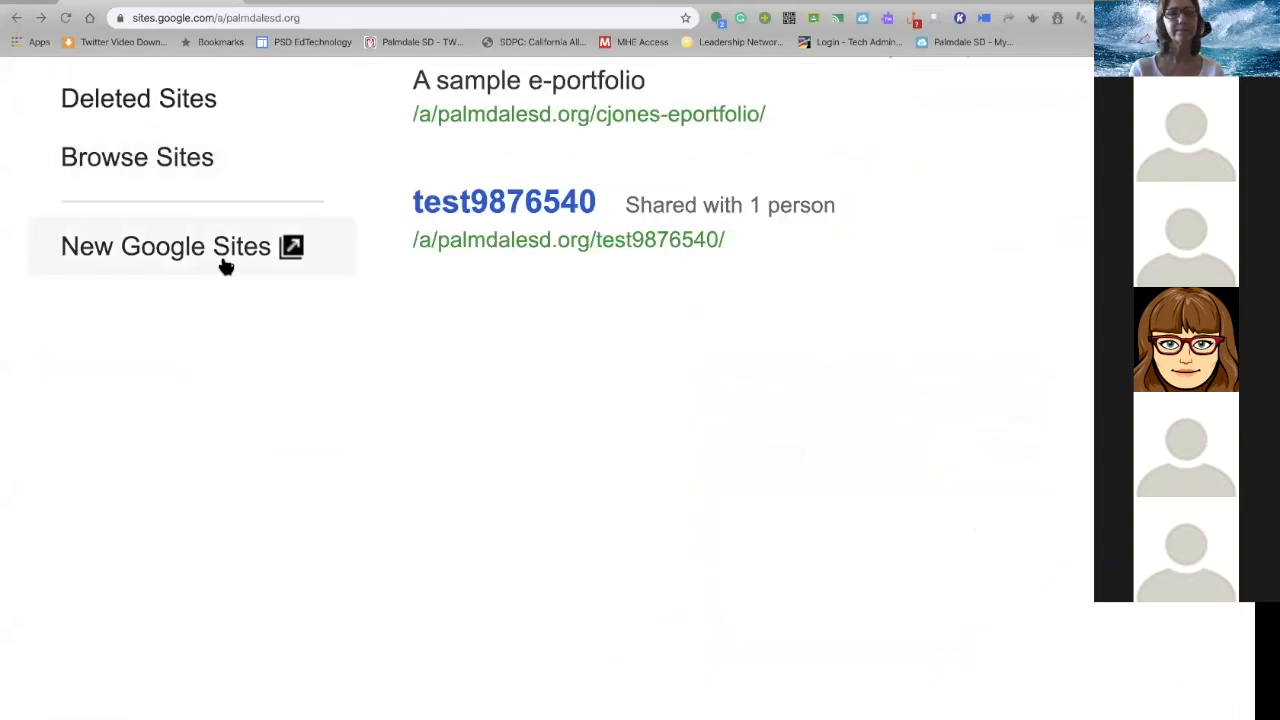
scroll(226, 266, down, 5)
click(84, 312)
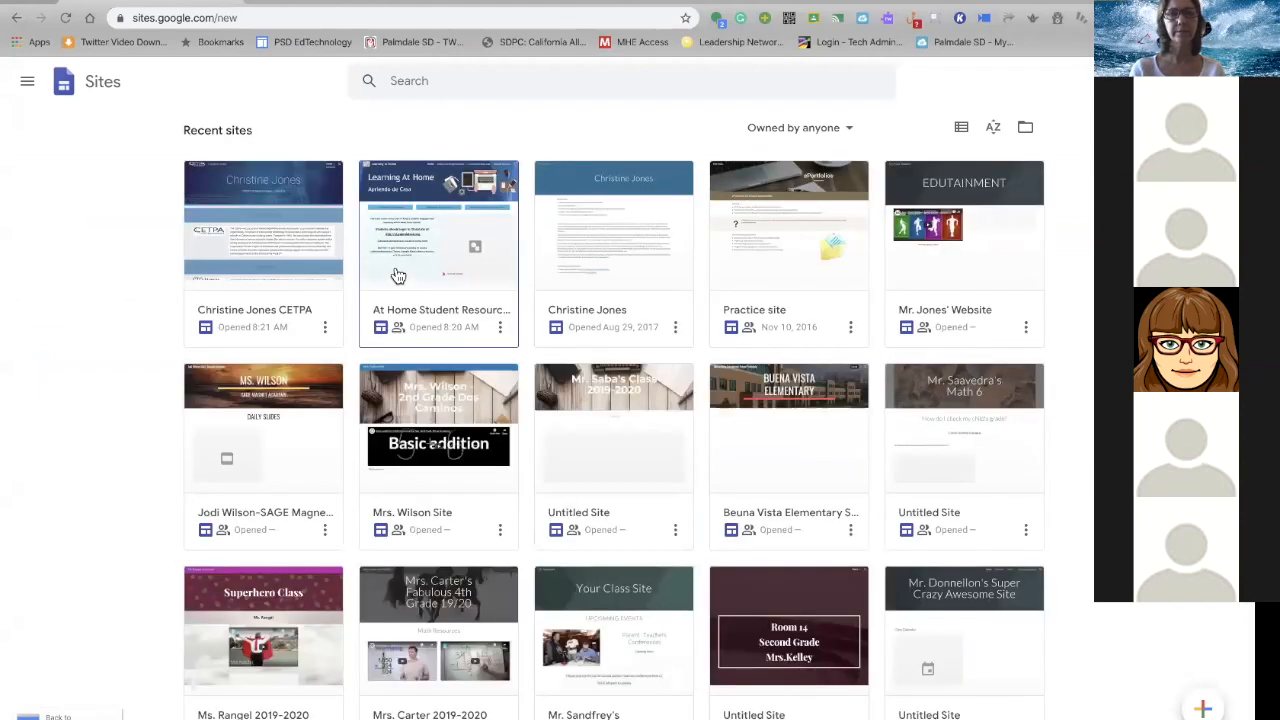
Look through the whole list of recent sites and return to the Sites start page
scroll(398, 276, down, 5)
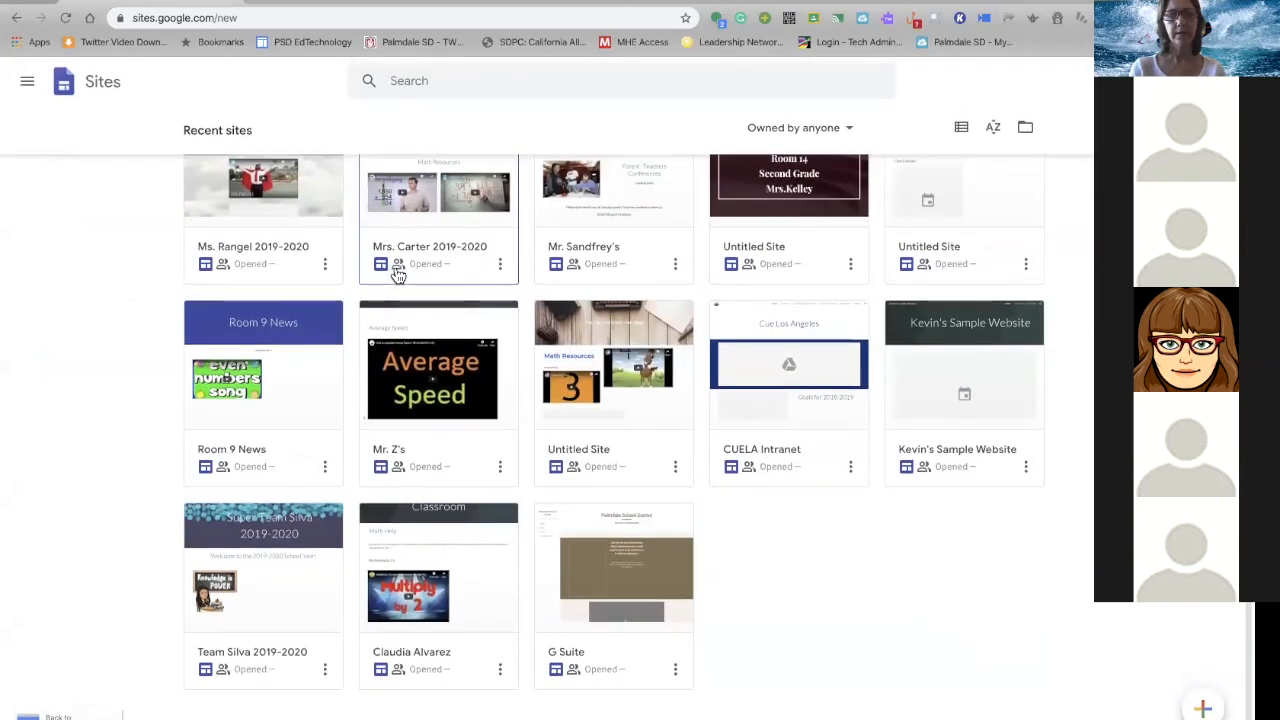
scroll(398, 276, up, 5)
scroll(398, 276, up, 1)
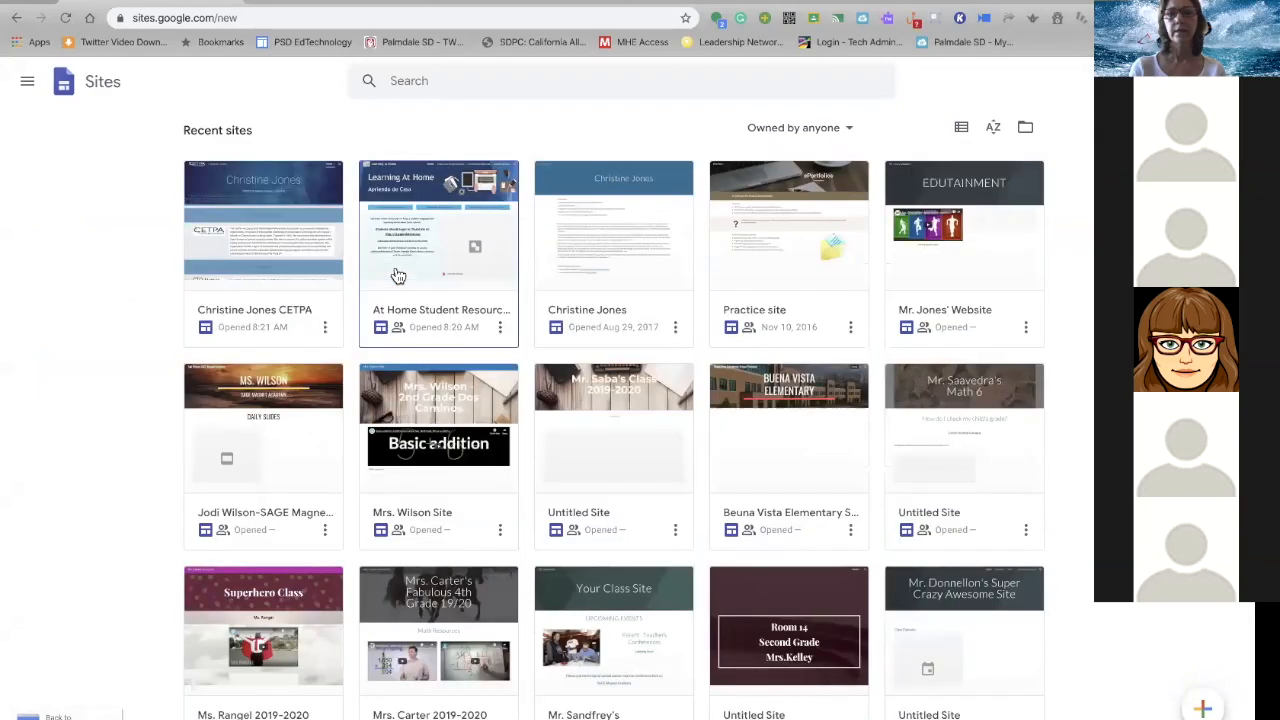
click(100, 84)
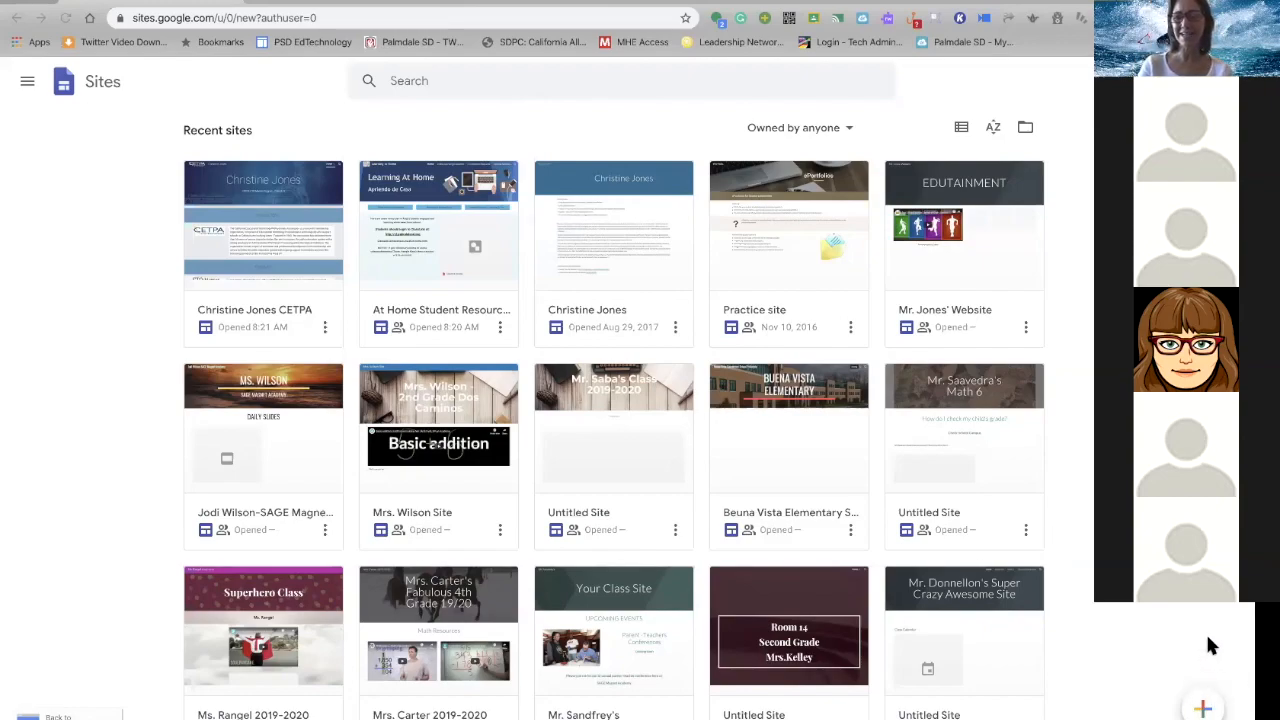
Create a new blank site
scroll(1207, 640, up, 2)
scroll(1205, 631, up, 3)
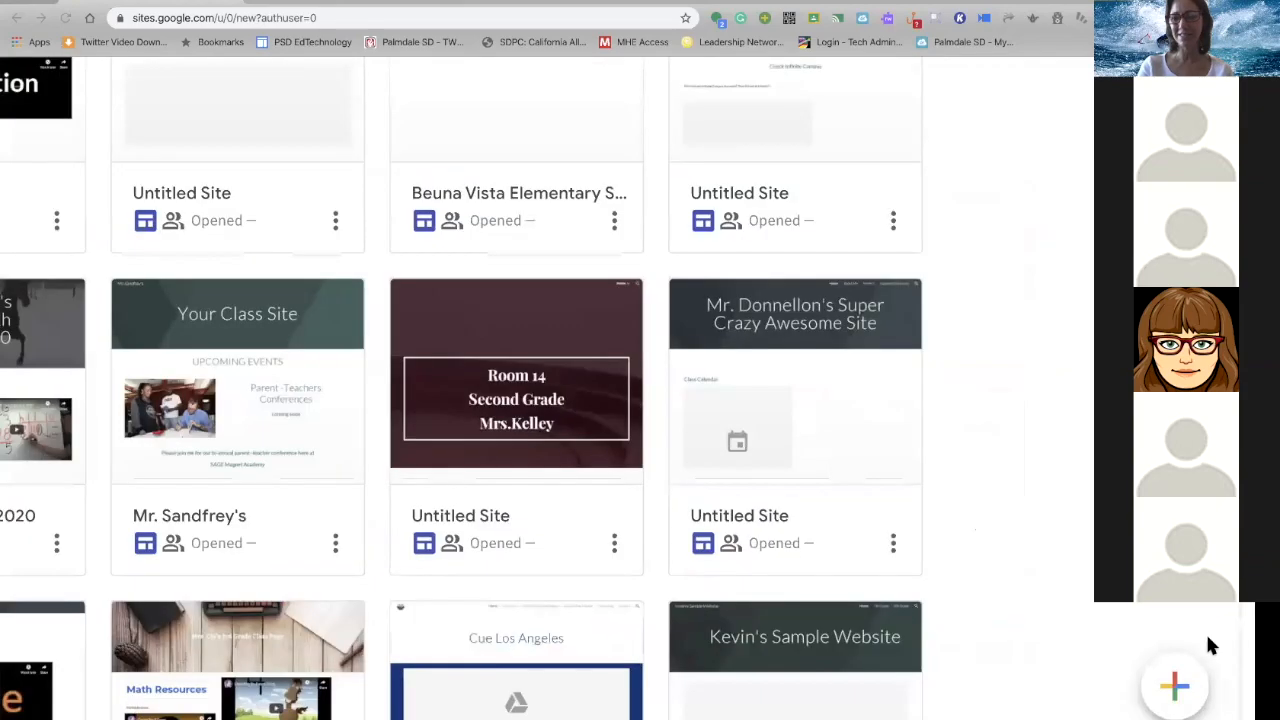
click(1175, 688)
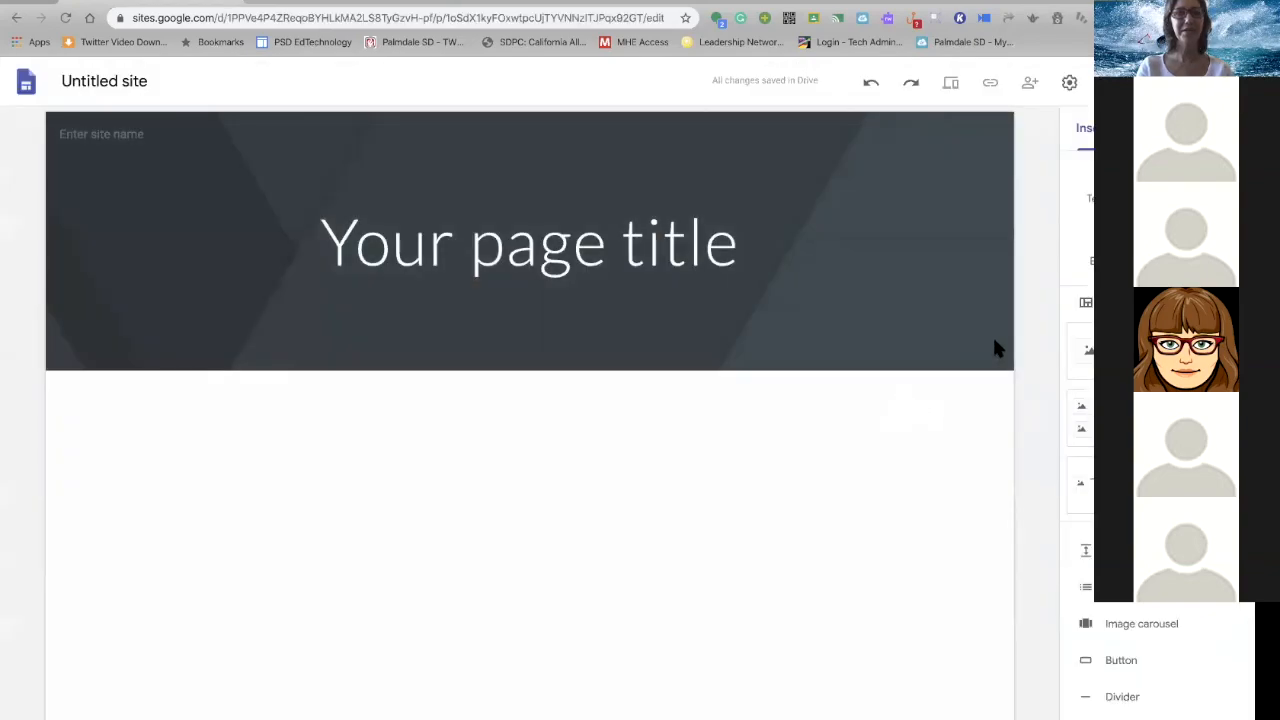
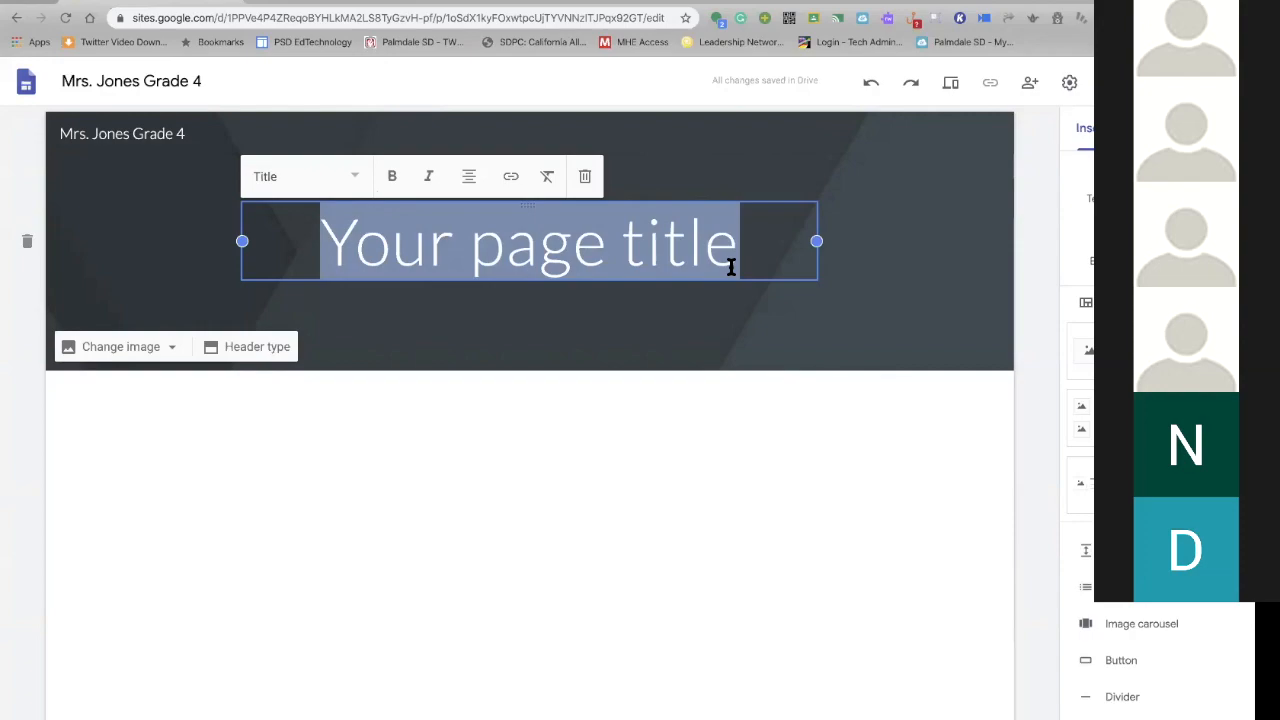
Replace the placeholder page title in the header with the teacher's name in possessive form followed by "Room"
text(M)
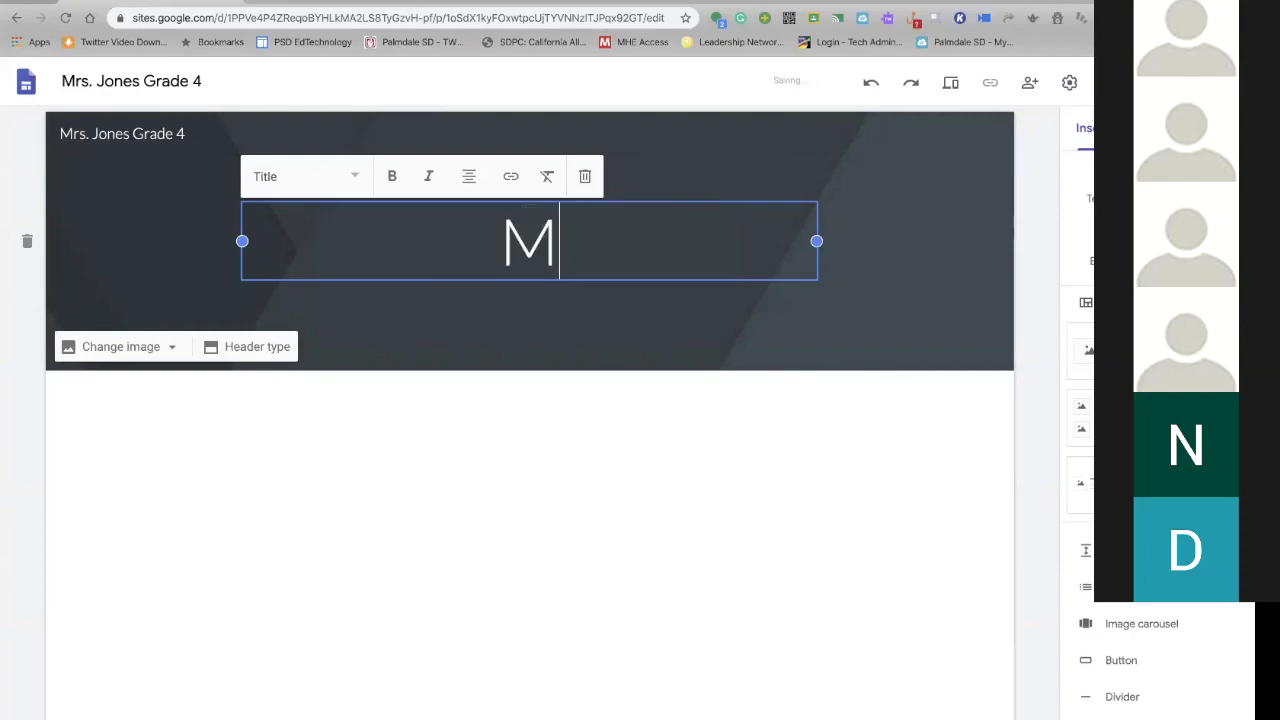
text(rs. Jon)
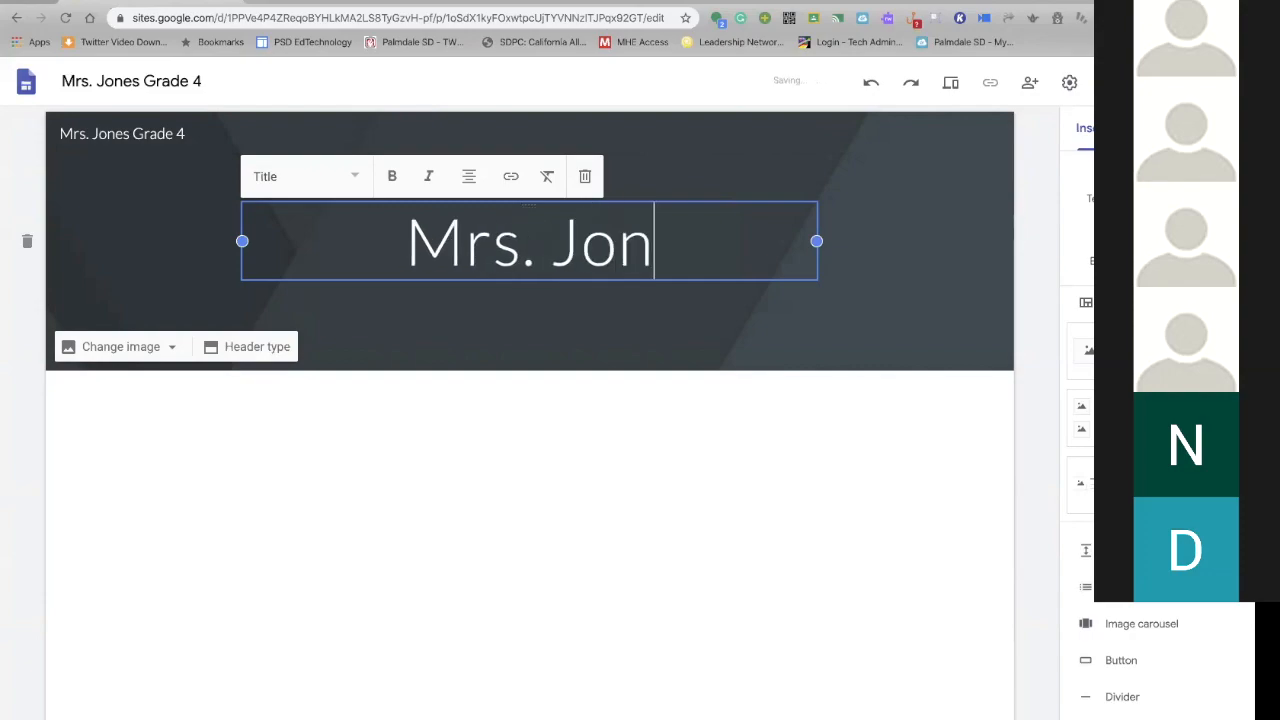
text(es's Room)
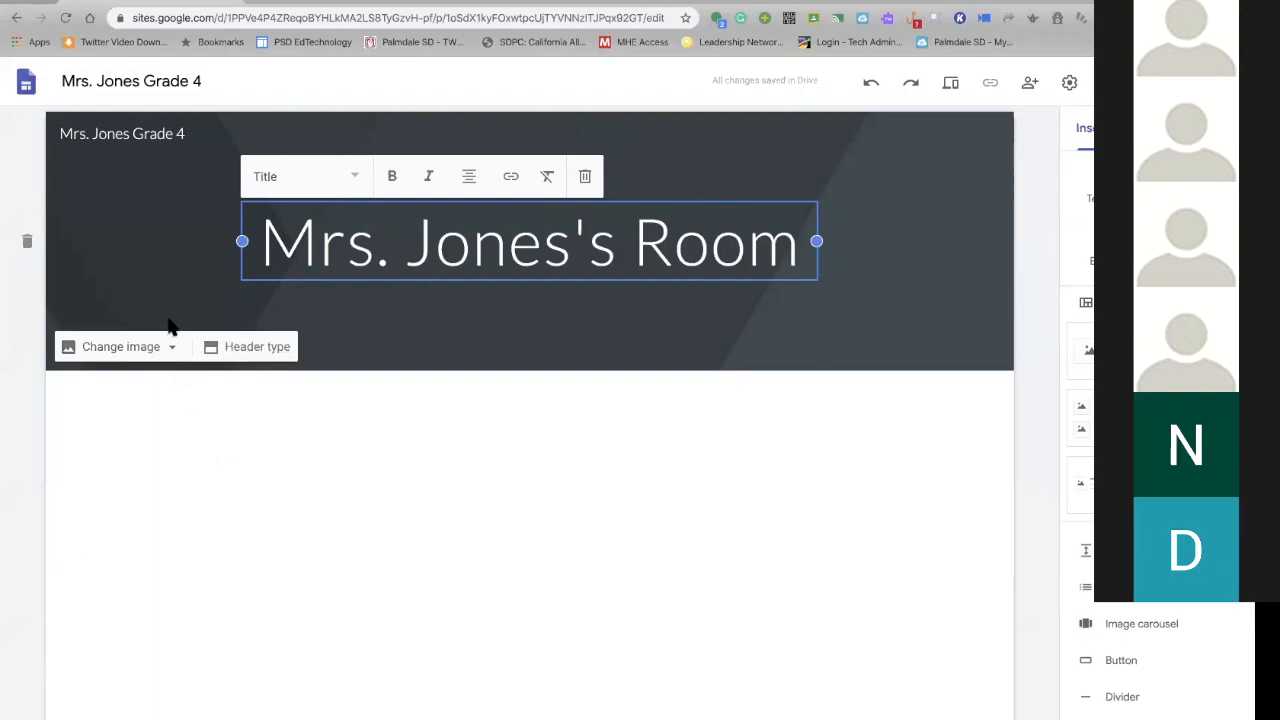
Browse the gallery of header images and set the blue pattern with light dots as the header background
mouse_move(149, 370)
click(173, 350)
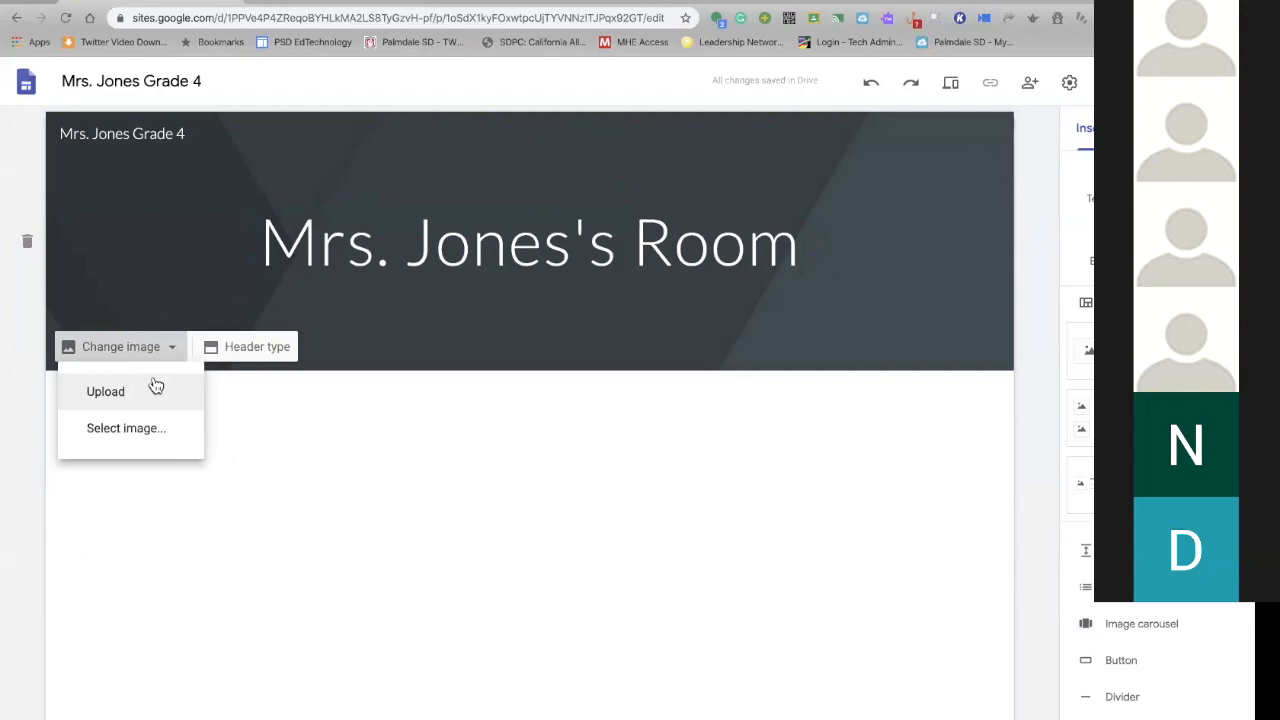
click(150, 429)
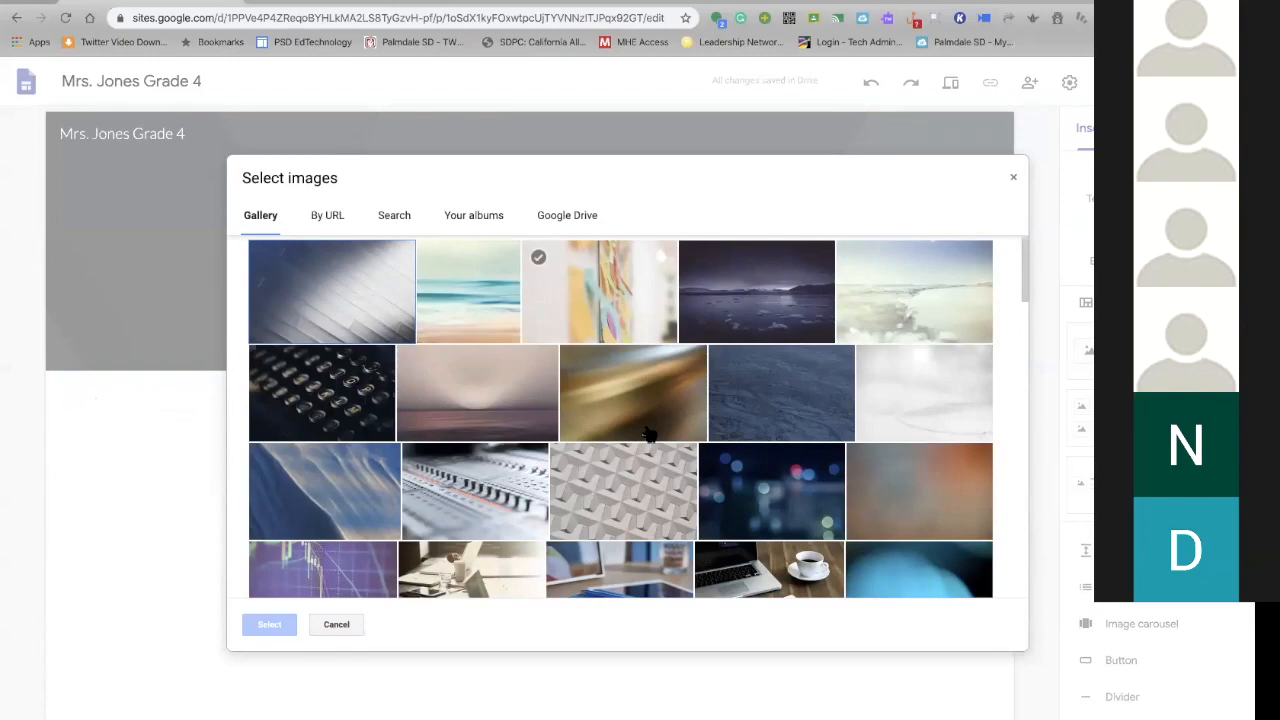
scroll(648, 433, down, 10)
scroll(648, 433, down, 8)
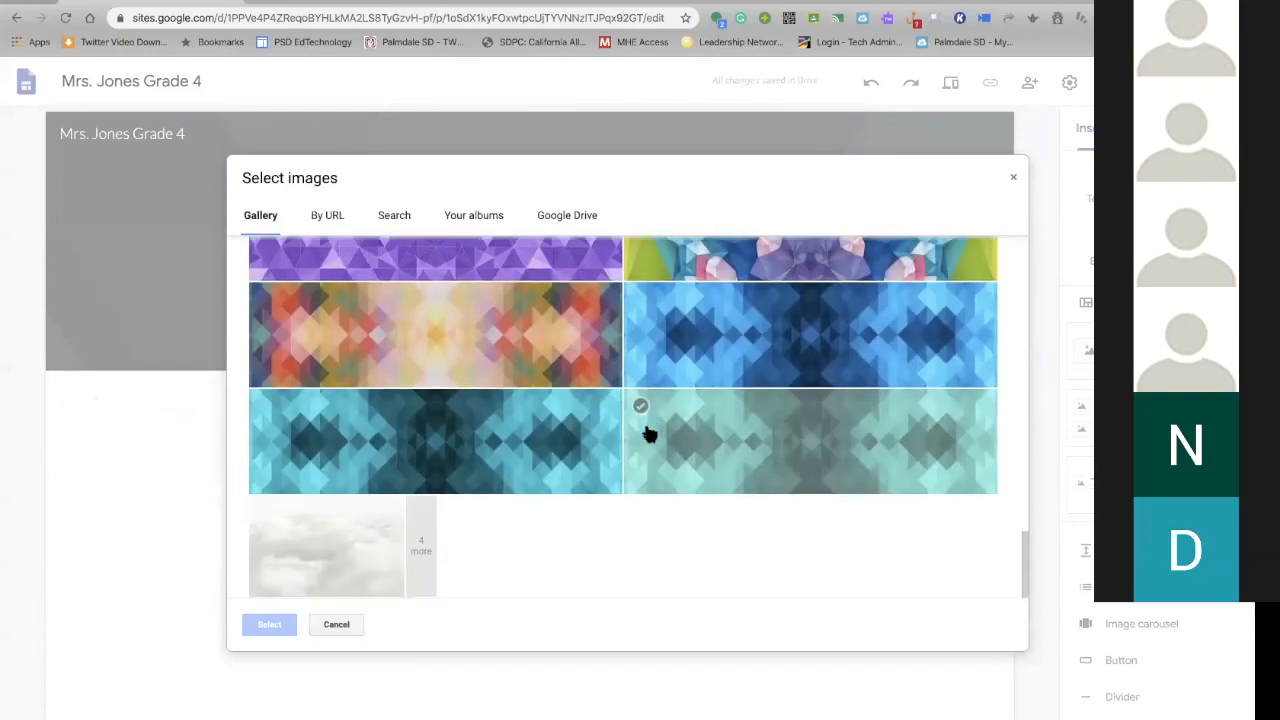
scroll(648, 433, up, 3)
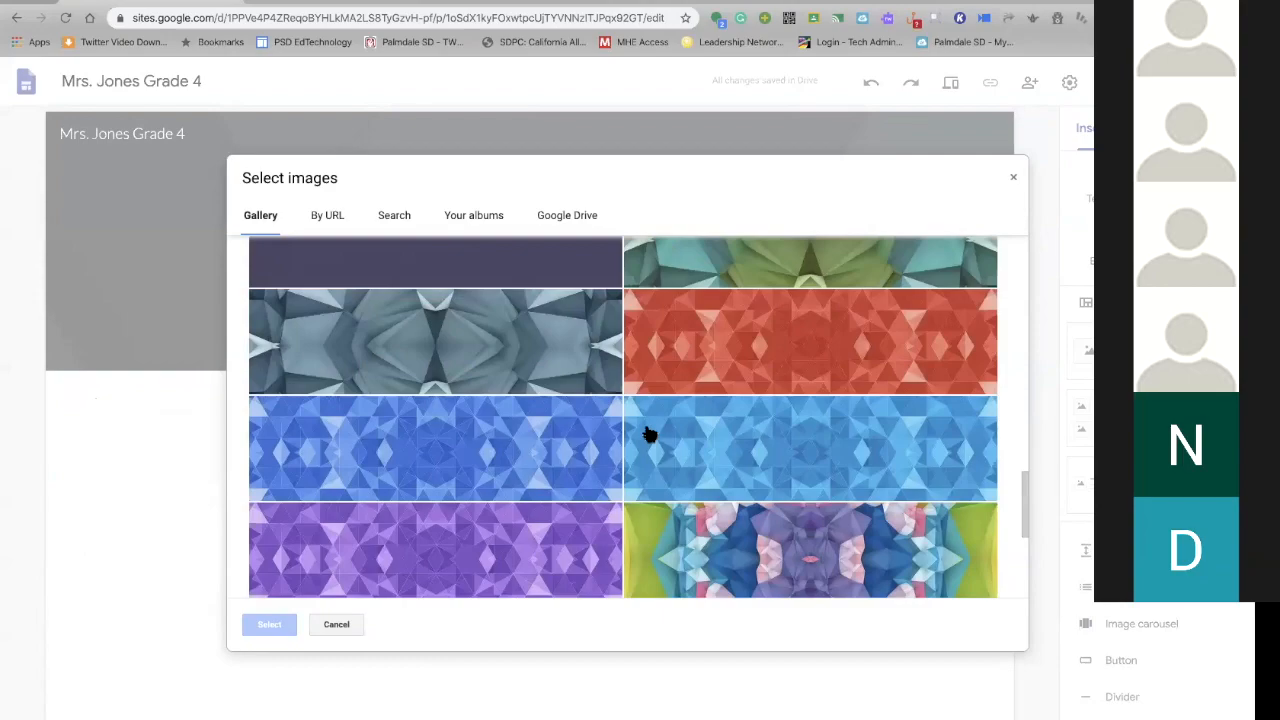
scroll(648, 433, up, 10)
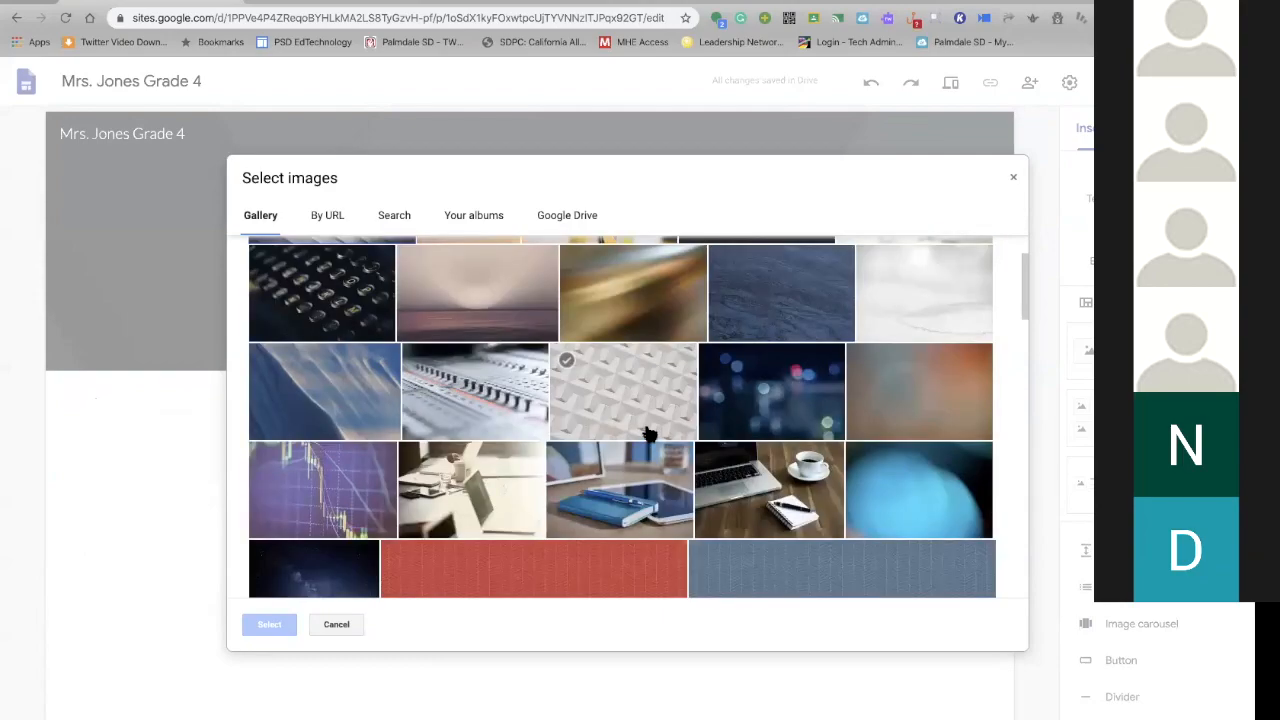
scroll(648, 433, up, 2)
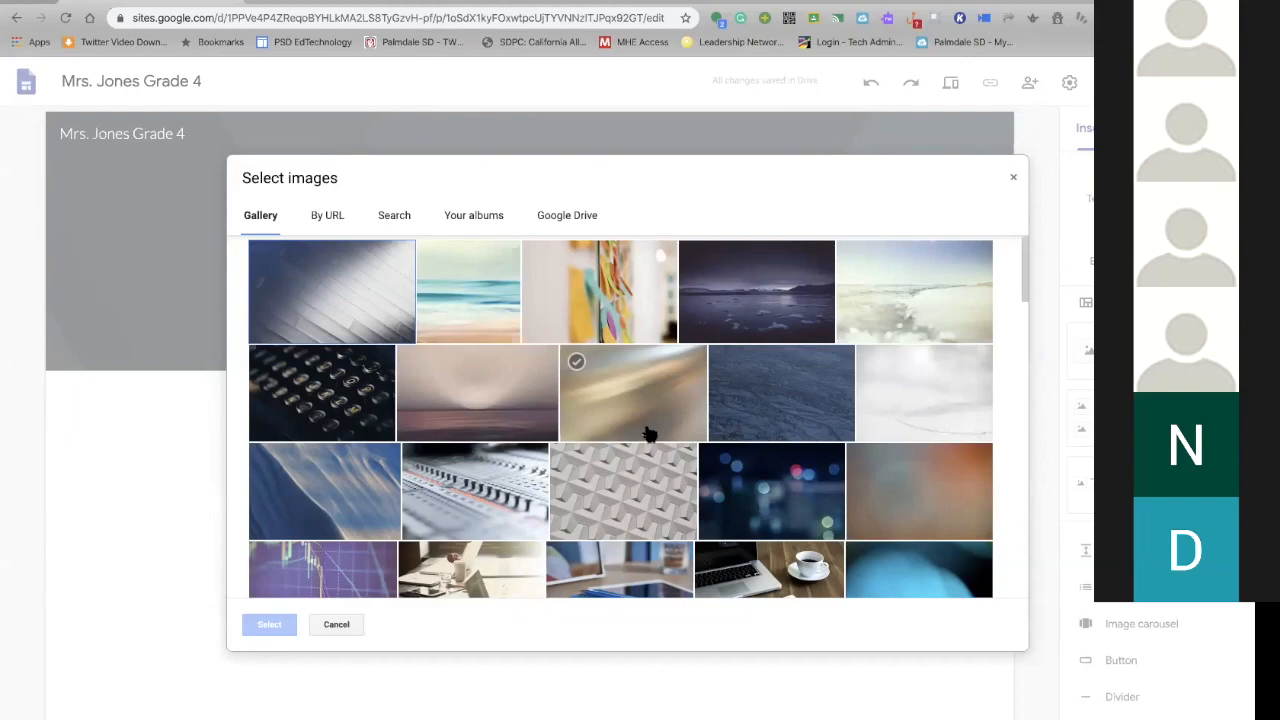
scroll(648, 435, down, 3)
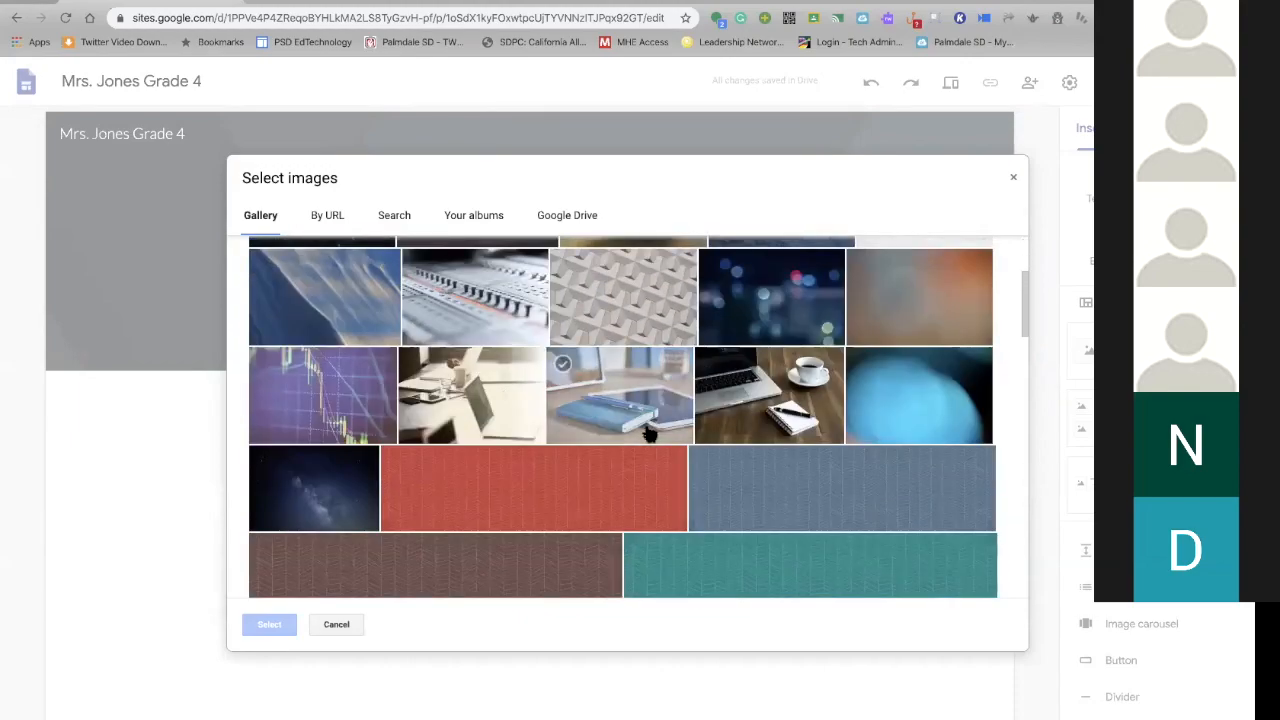
scroll(648, 435, down, 8)
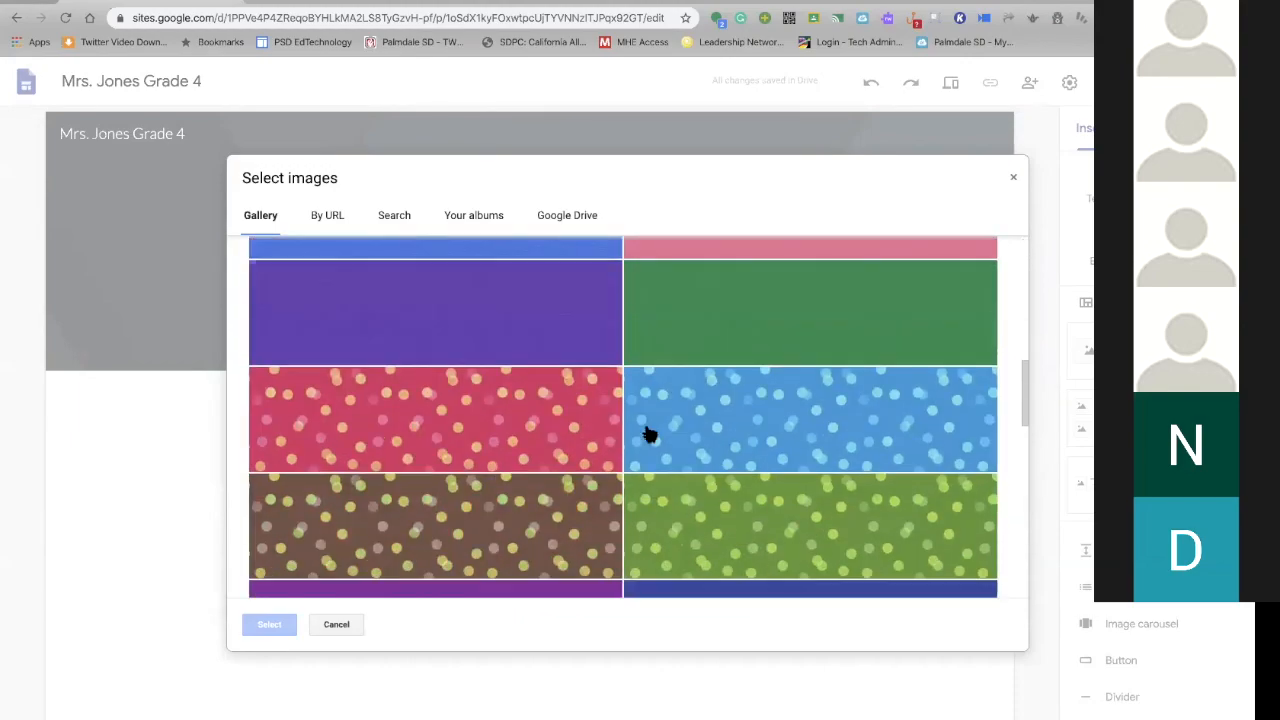
click(775, 435)
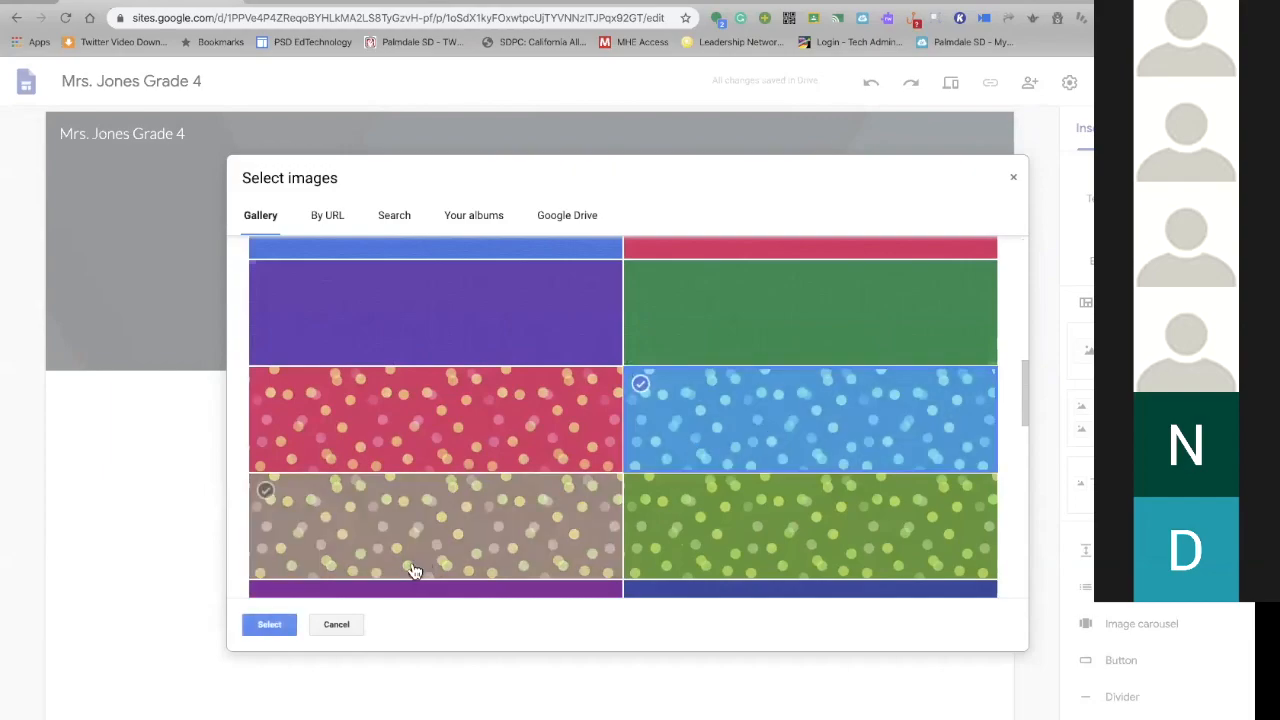
click(265, 627)
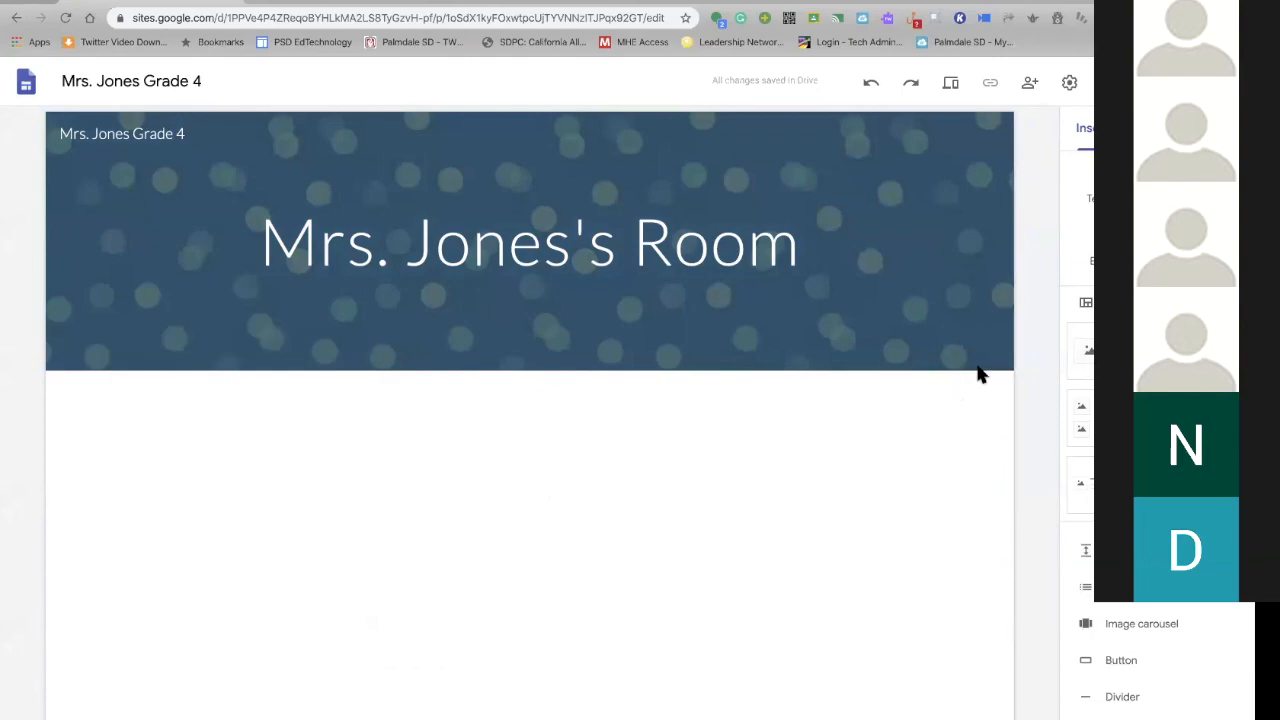
Switch the header image's readability adjustment off and on again to compare the two looks
click(997, 360)
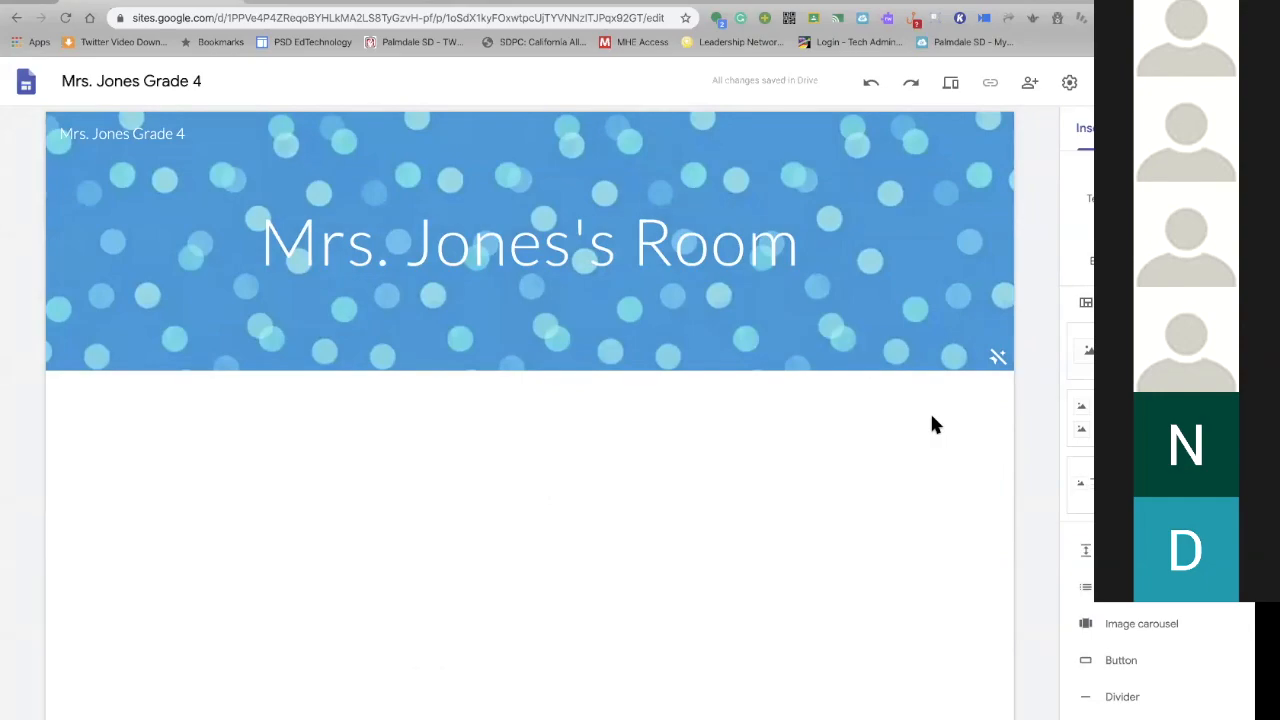
click(997, 360)
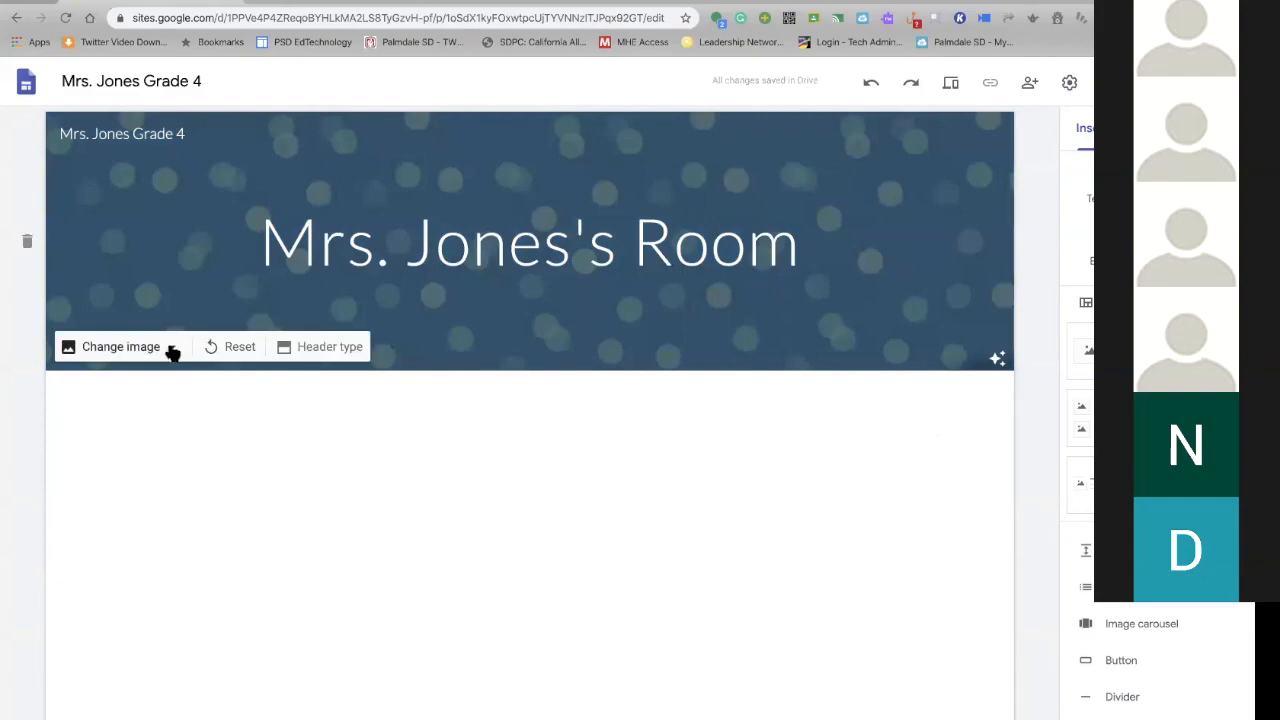
Review the URL and search image sources, and replace the header image with the black-and-white skyscraper photo from the 2018-03-21 album
click(172, 349)
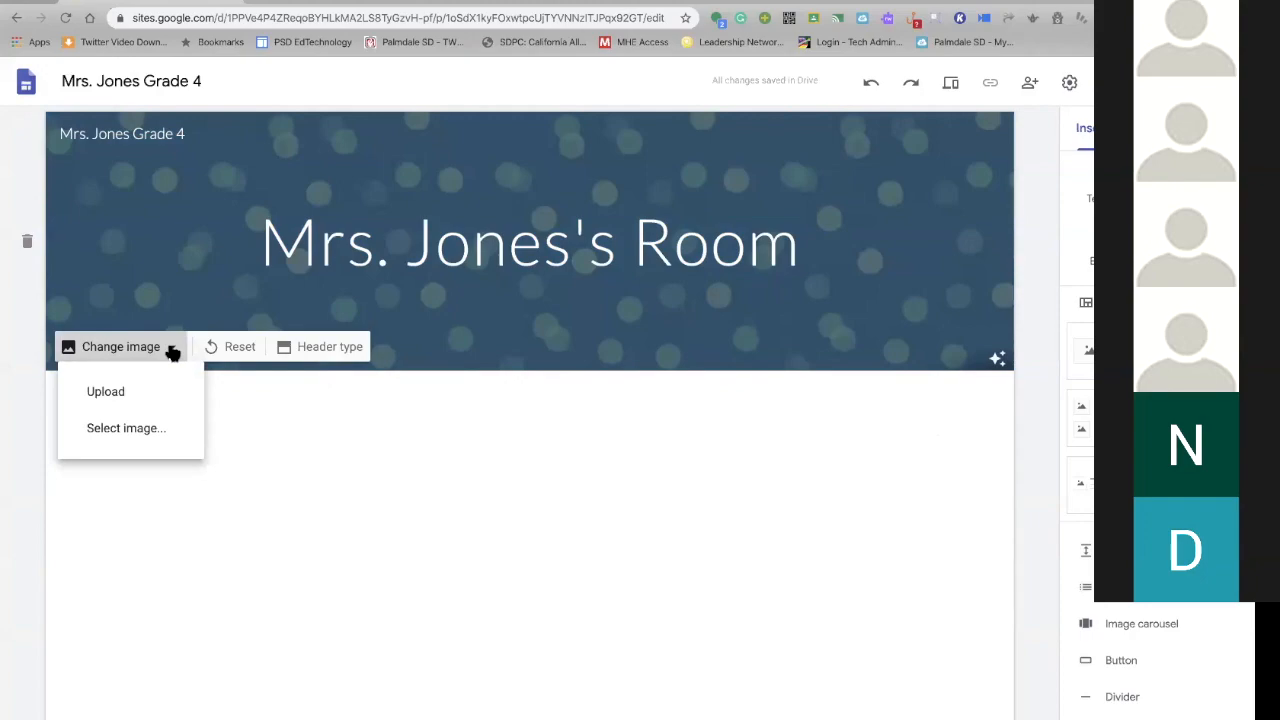
click(152, 427)
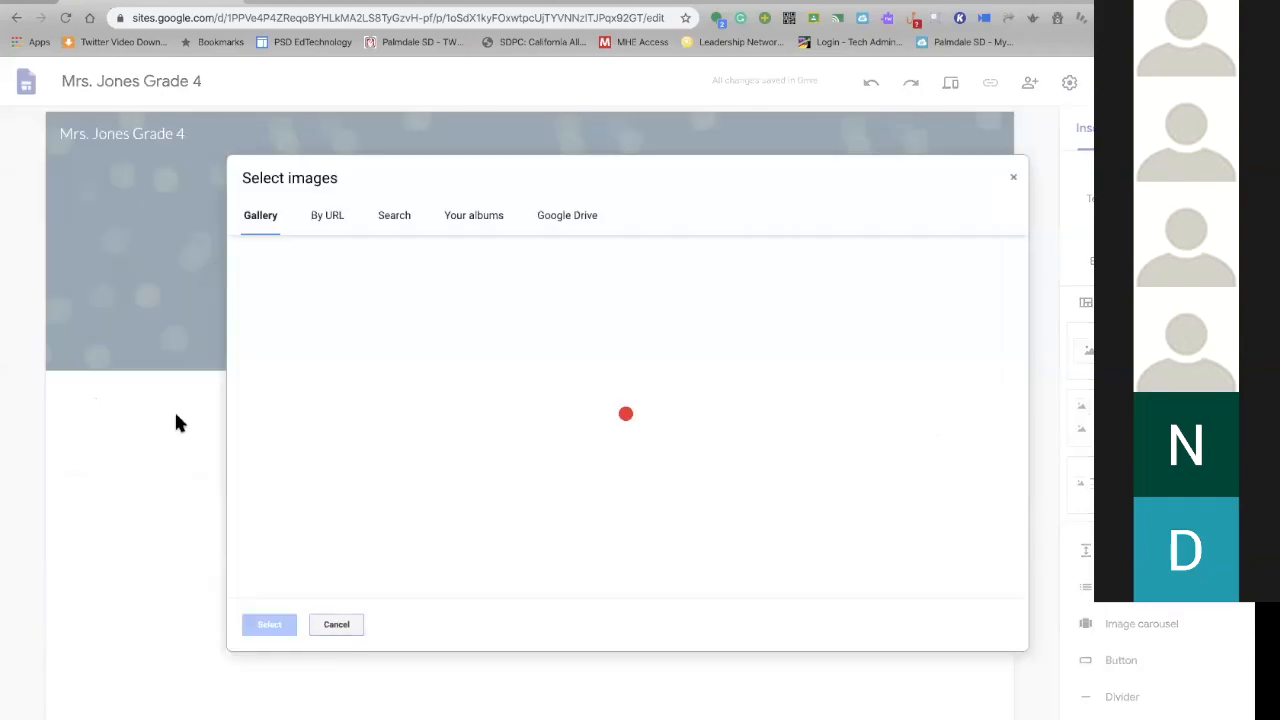
click(326, 216)
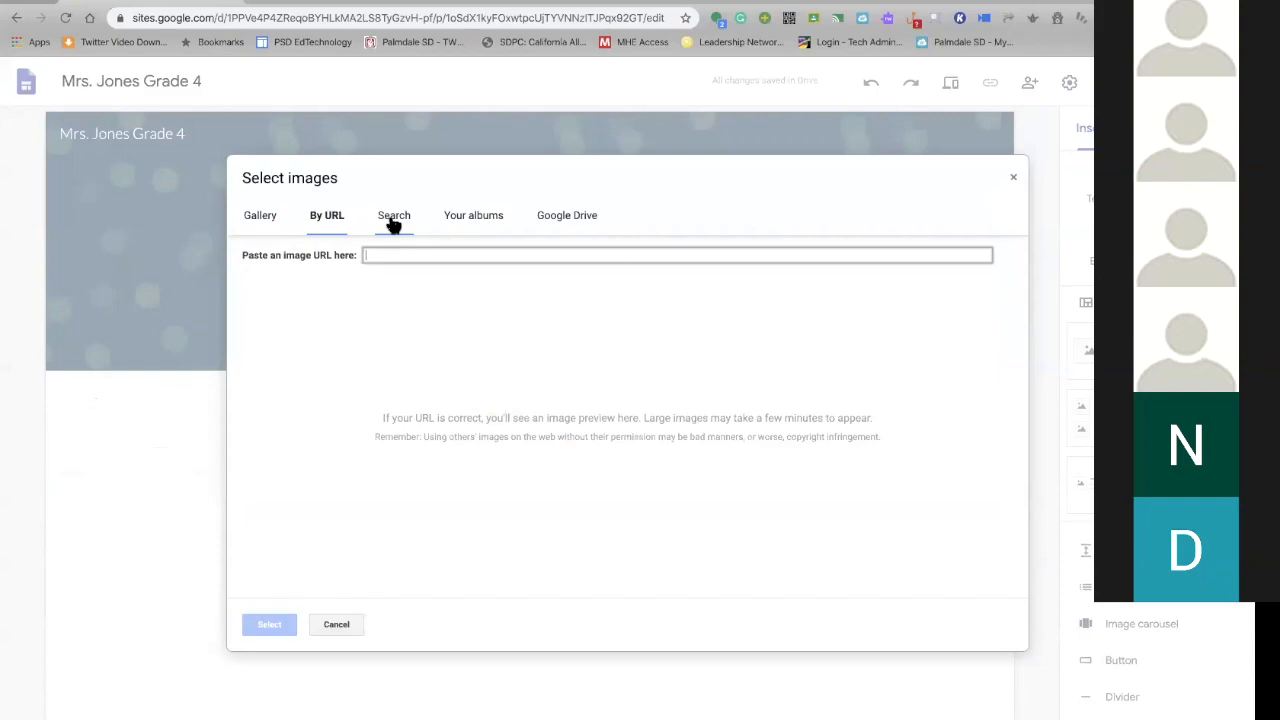
click(393, 224)
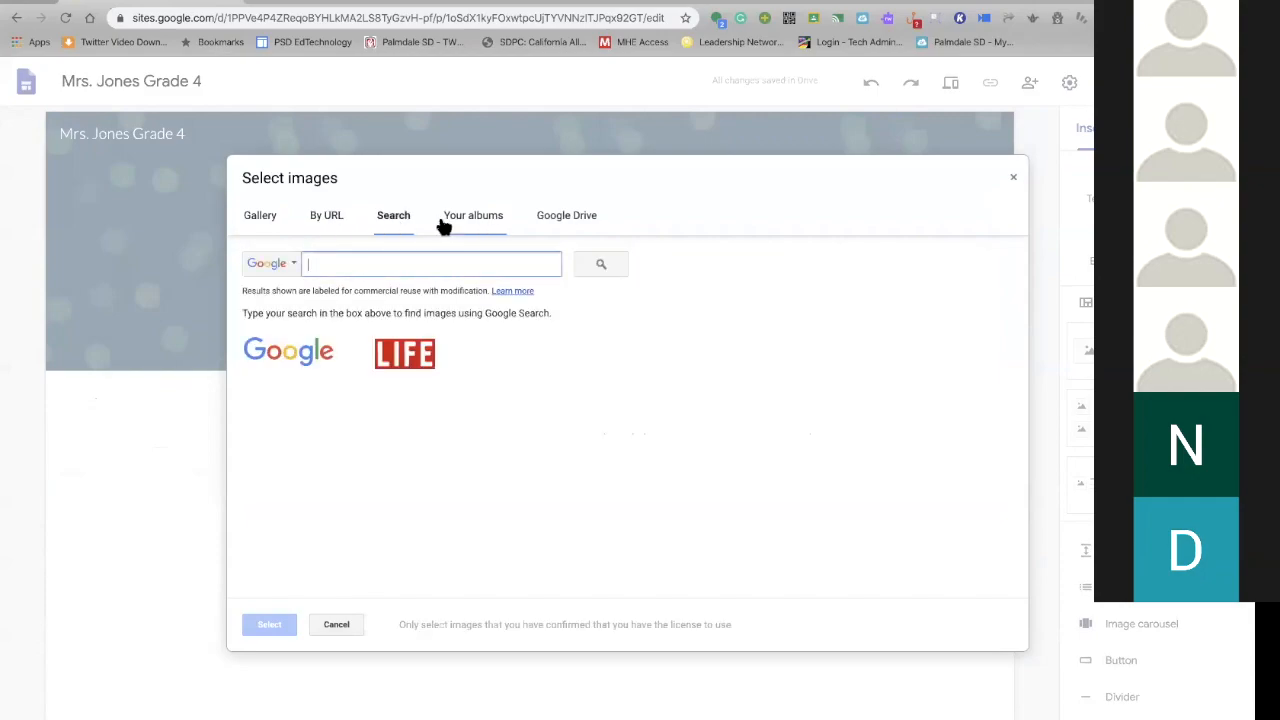
click(477, 216)
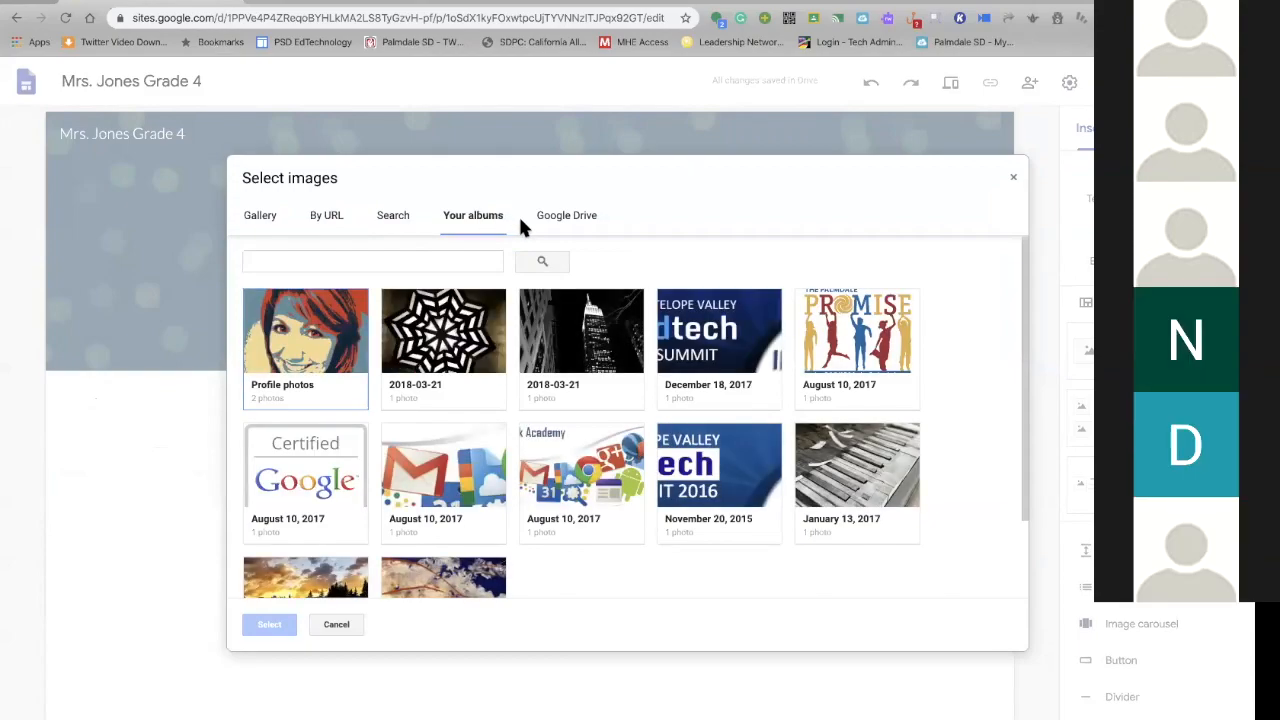
click(594, 327)
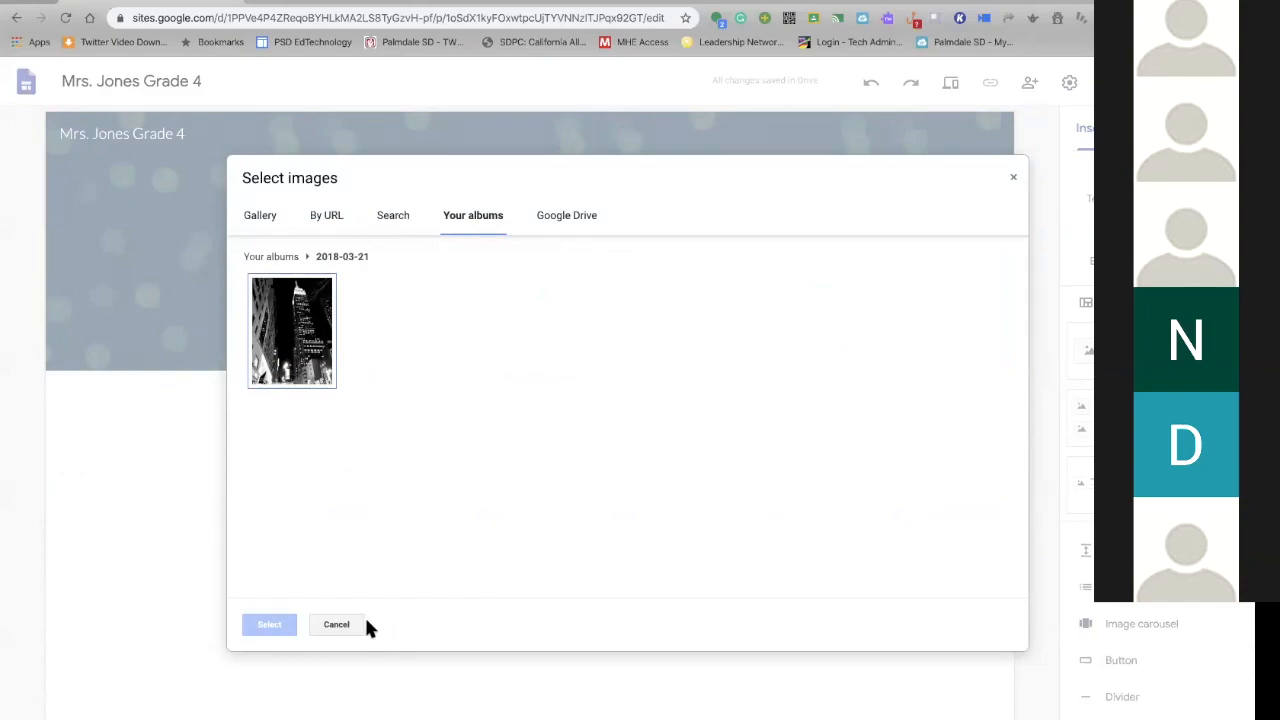
click(292, 330)
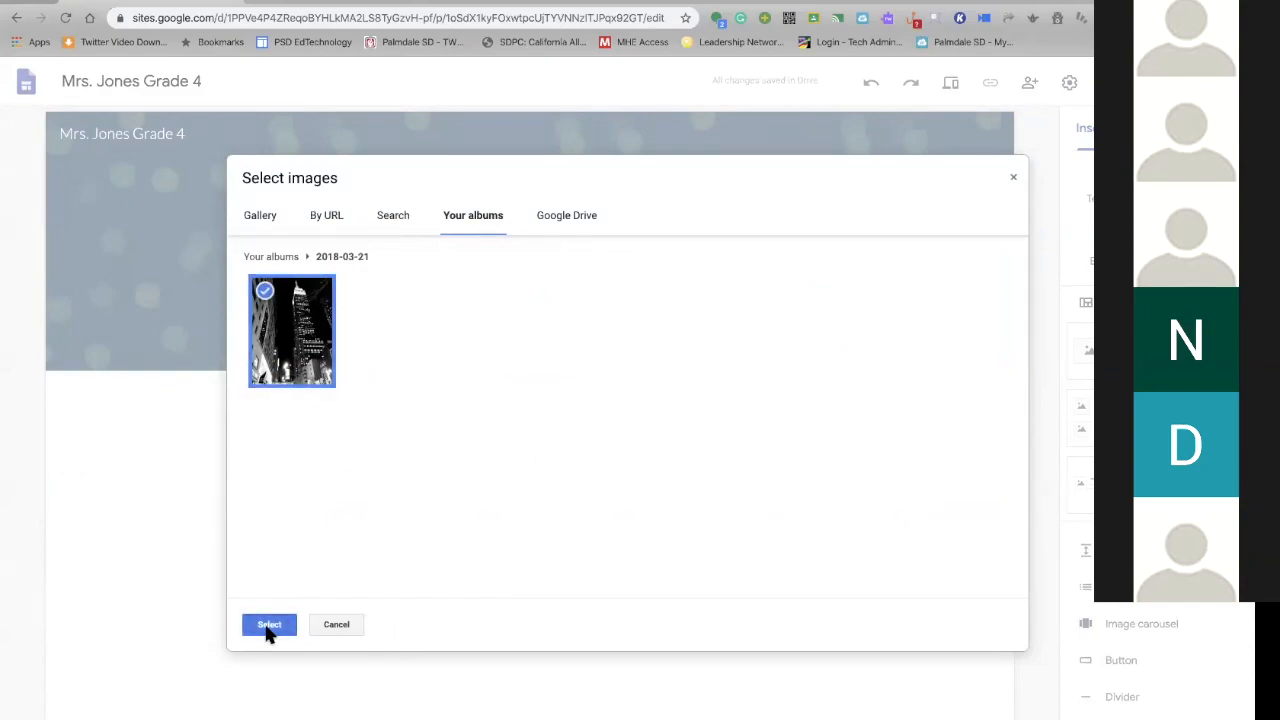
click(268, 624)
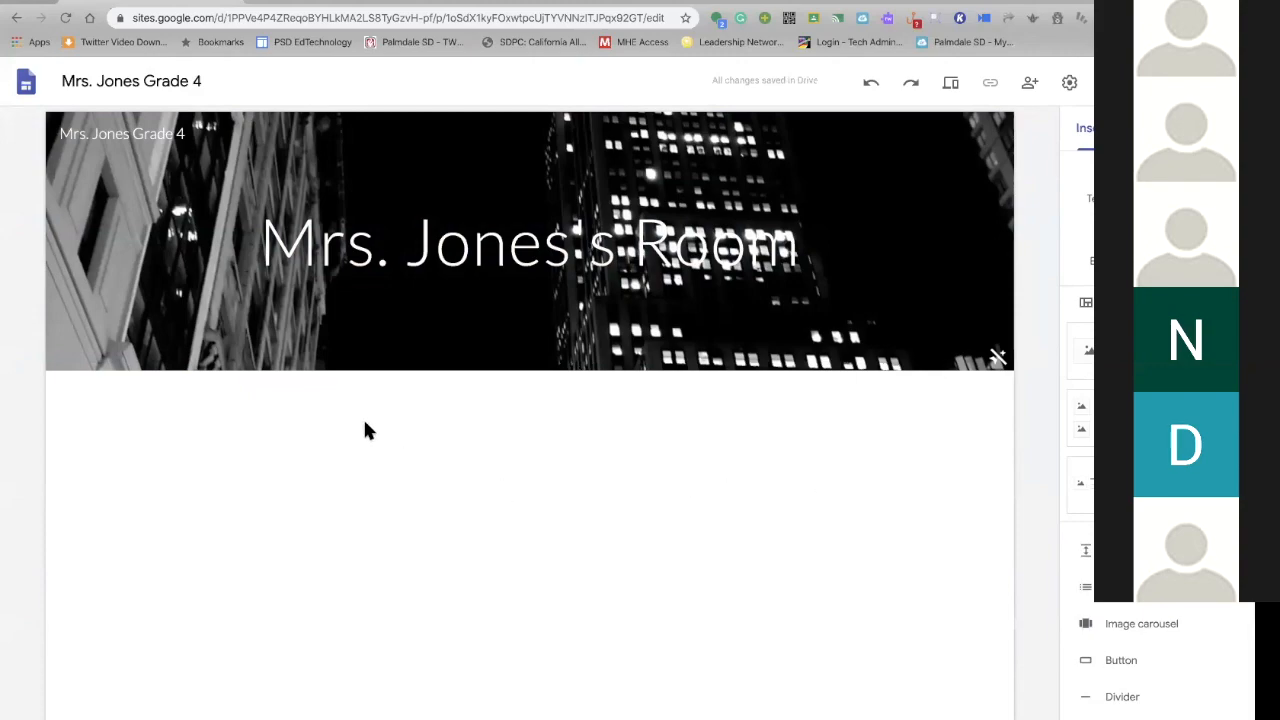
Try the Large banner and Title only header types, returning the header to Banner after each
mouse_move(171, 343)
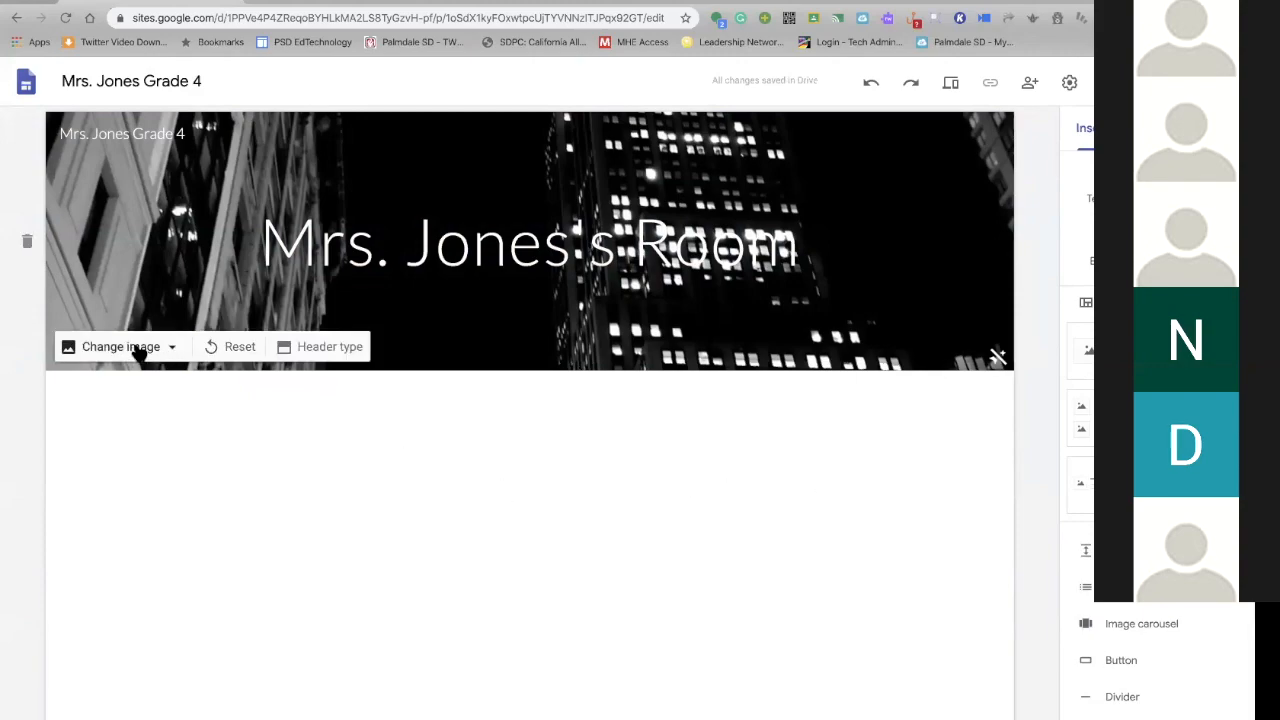
click(333, 347)
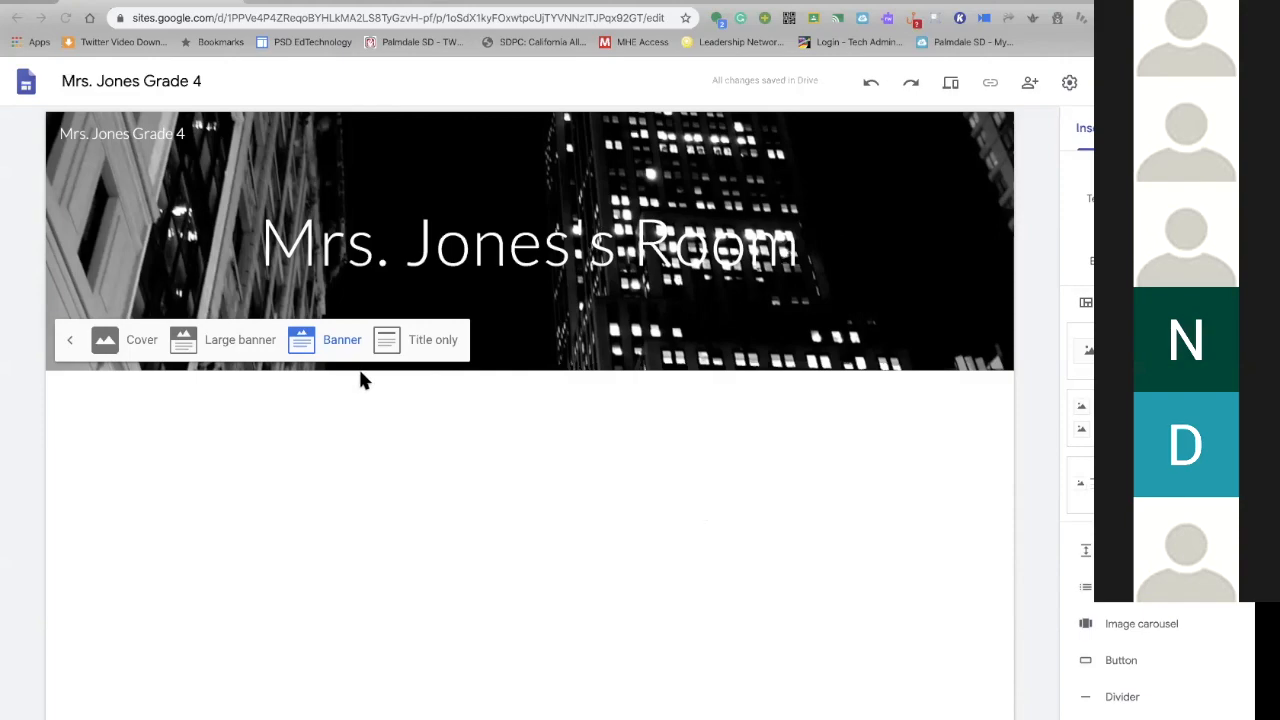
click(223, 341)
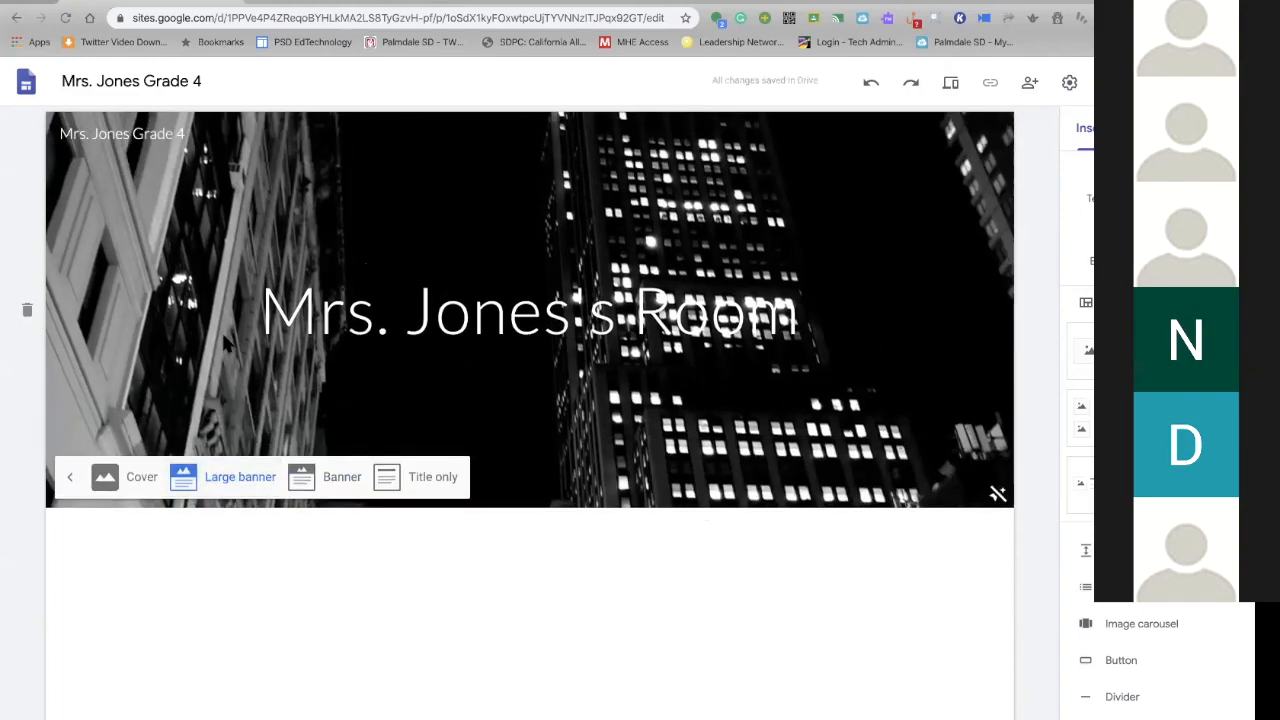
click(342, 479)
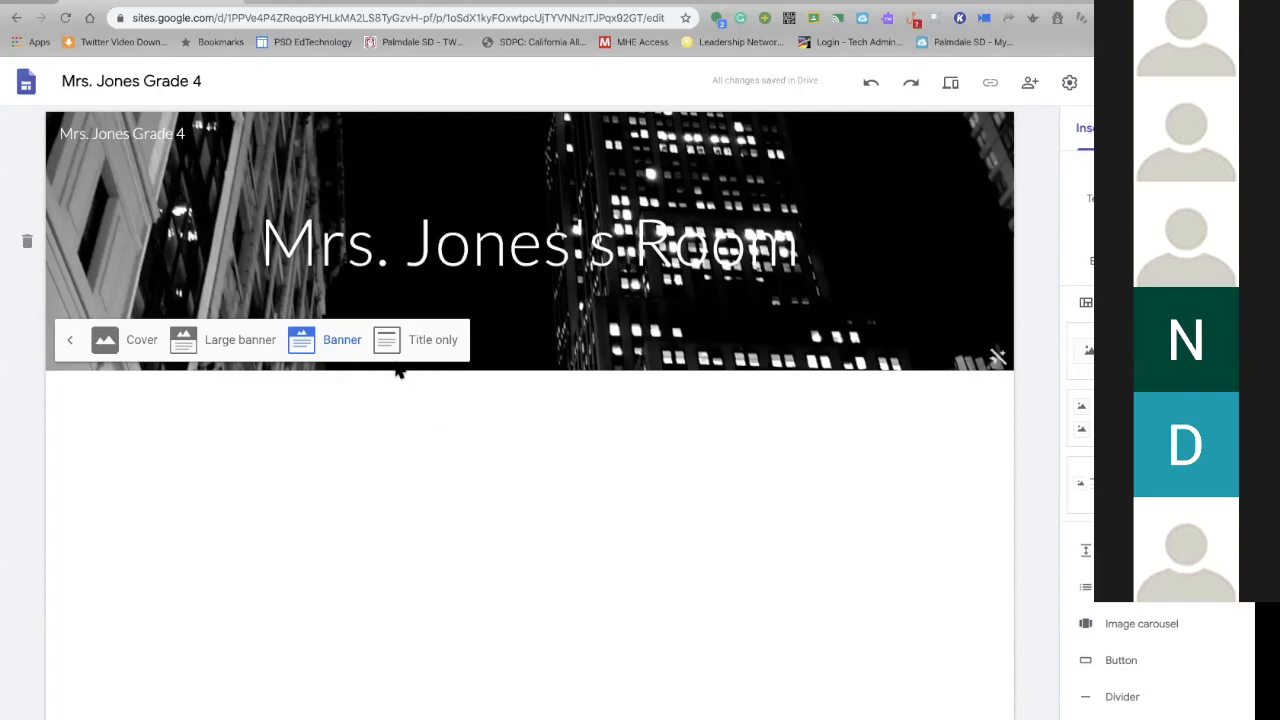
click(440, 341)
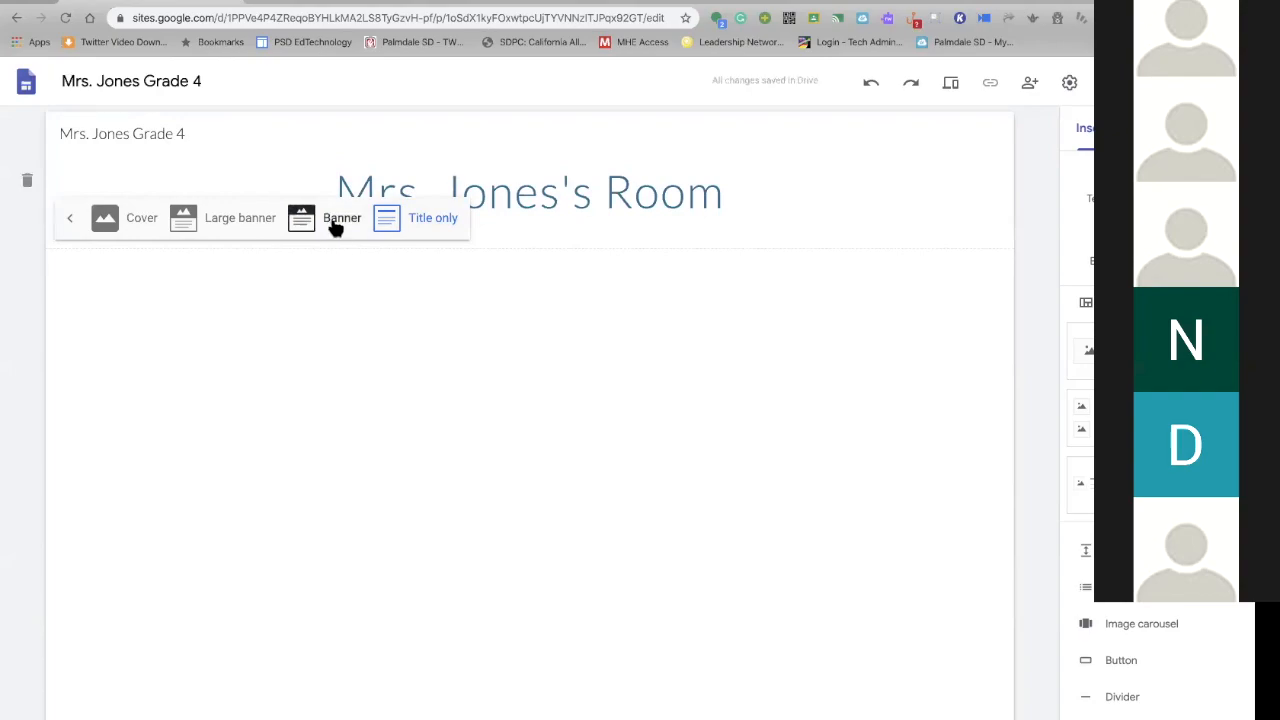
click(336, 226)
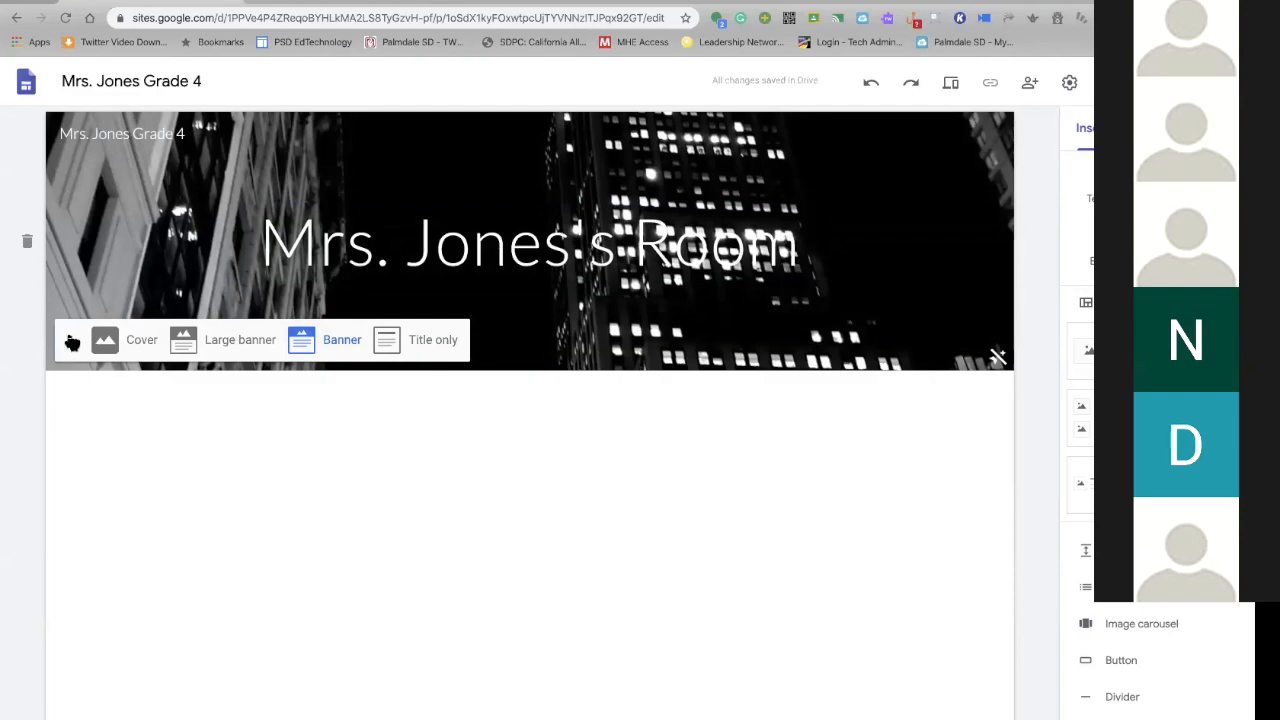
Widen the page title's text box toward the right side of the header banner
click(72, 343)
click(404, 245)
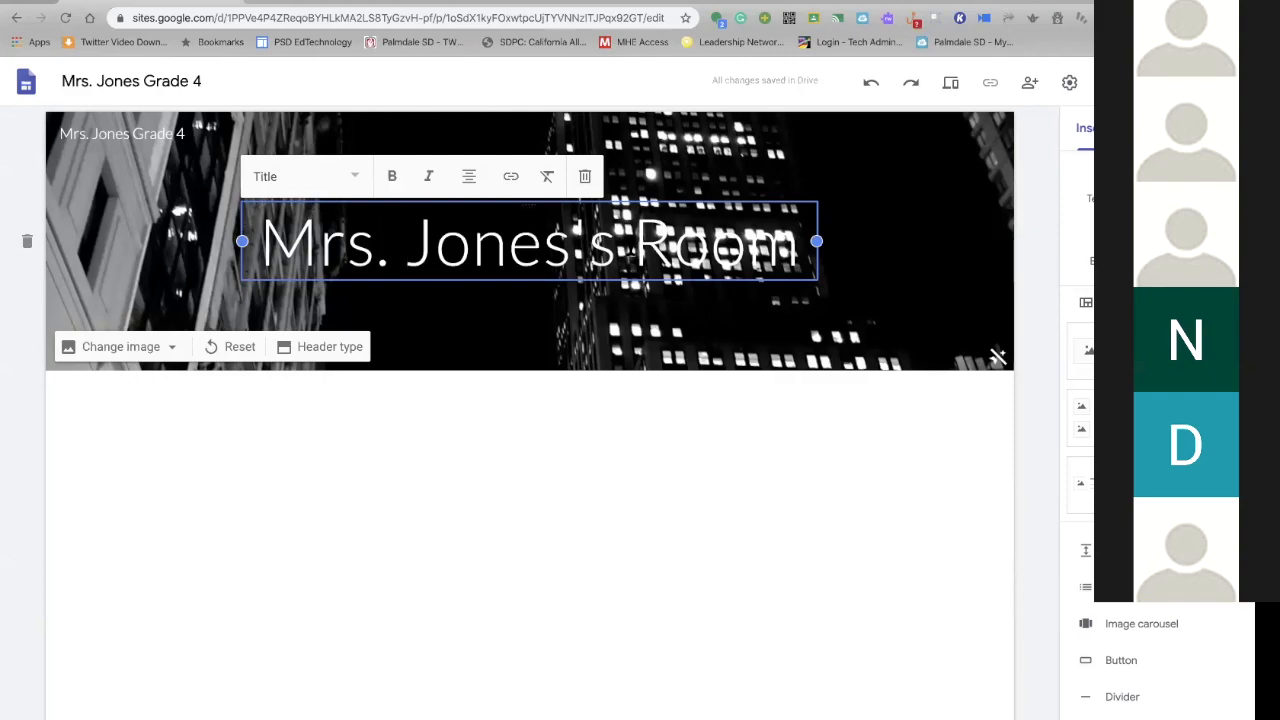
drag(817, 241, 891, 240)
click(711, 448)
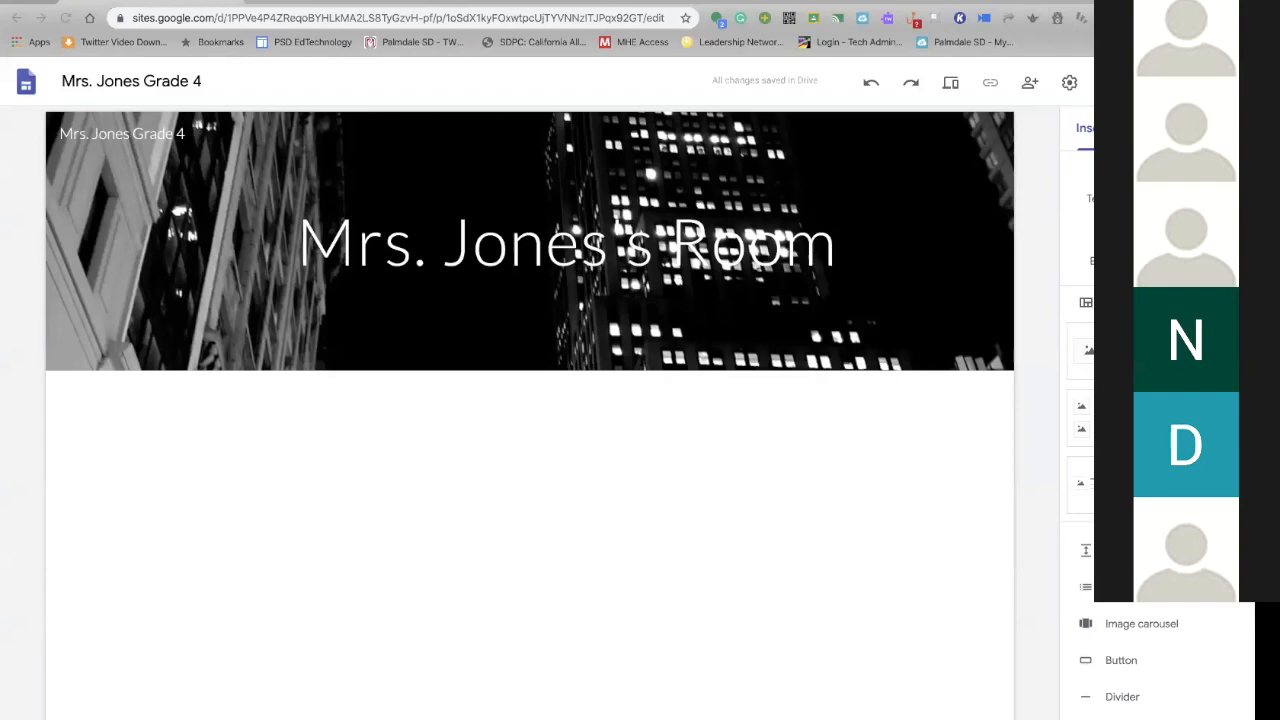
Insert the single-image-with-text layout and the two-image layout below the header, and delete both sections
click(1106, 351)
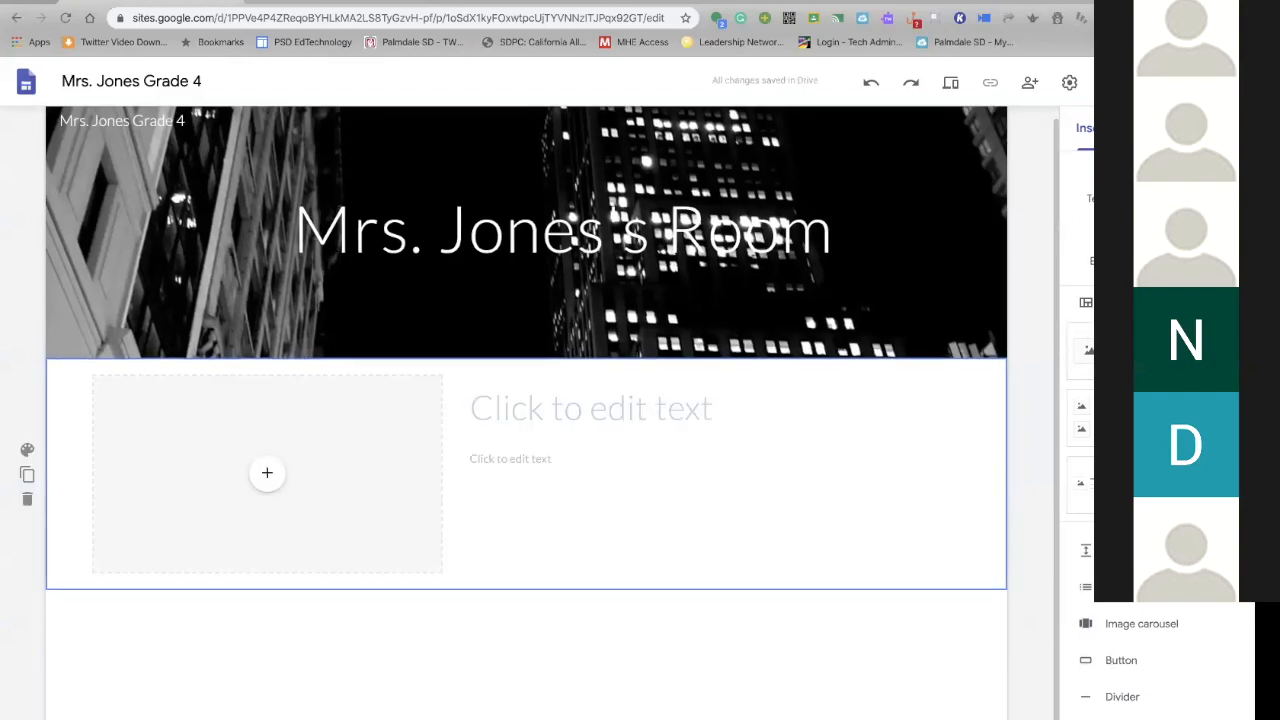
click(1204, 351)
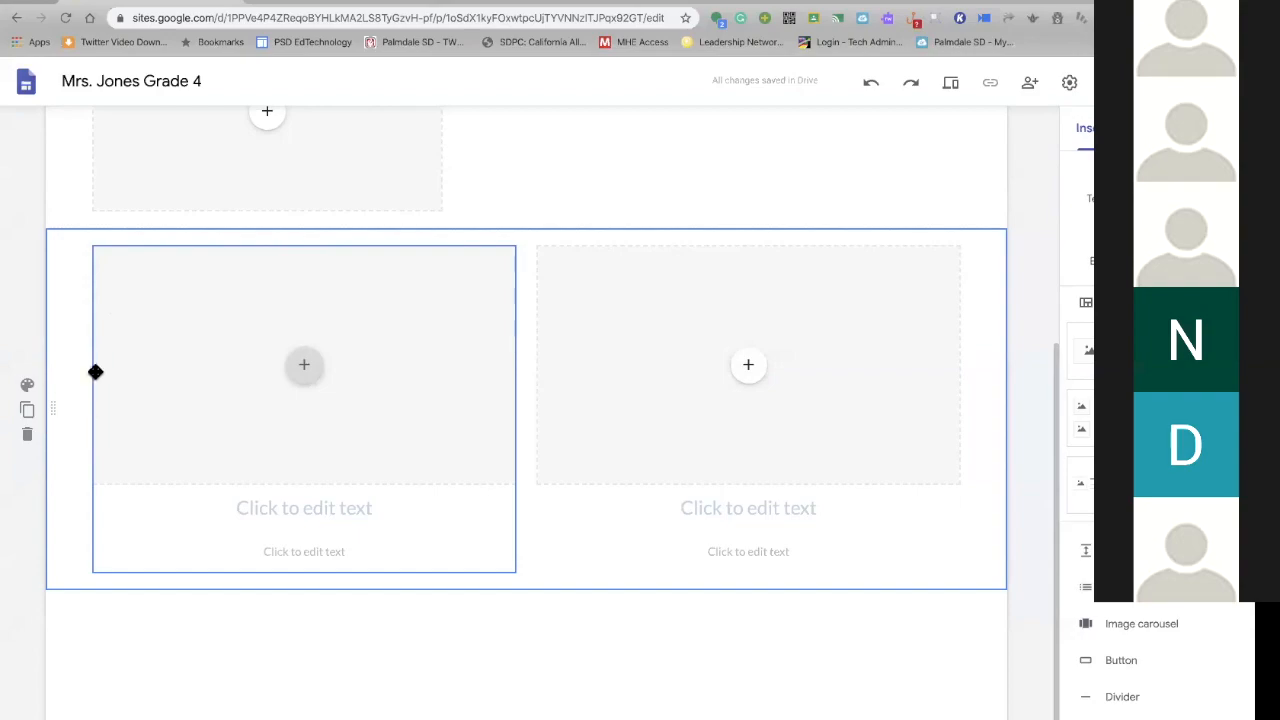
click(28, 438)
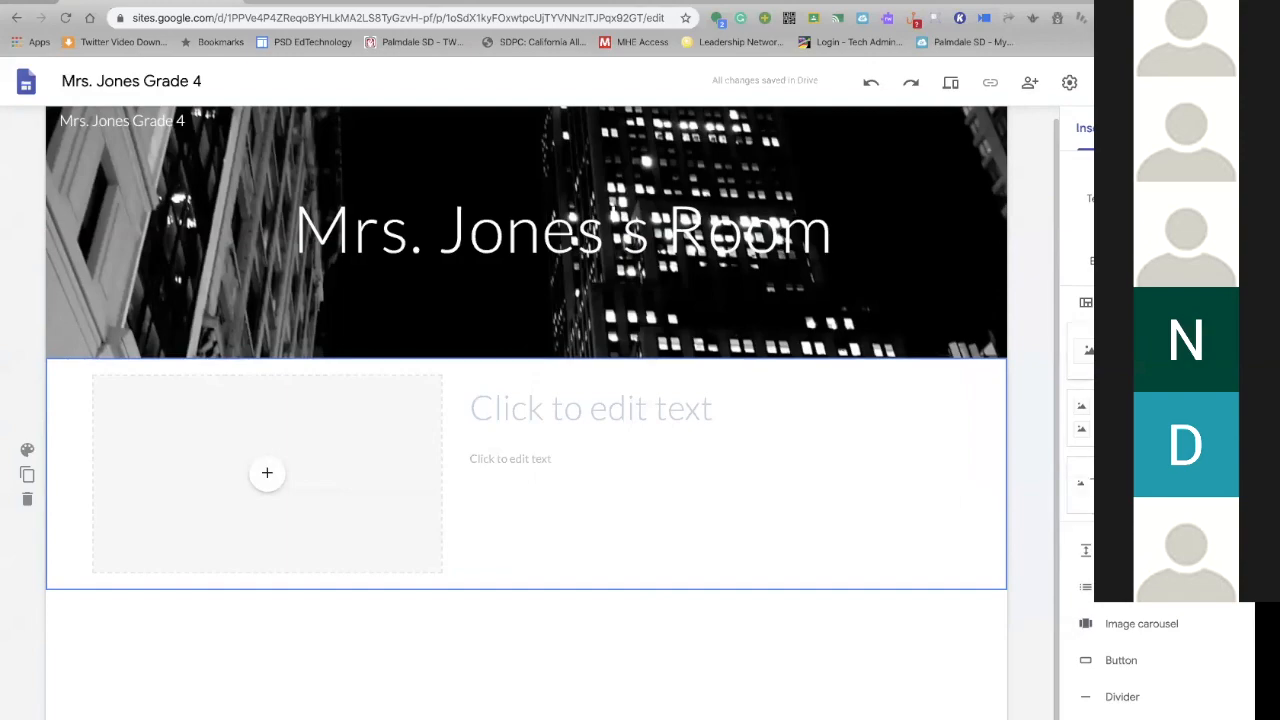
click(28, 500)
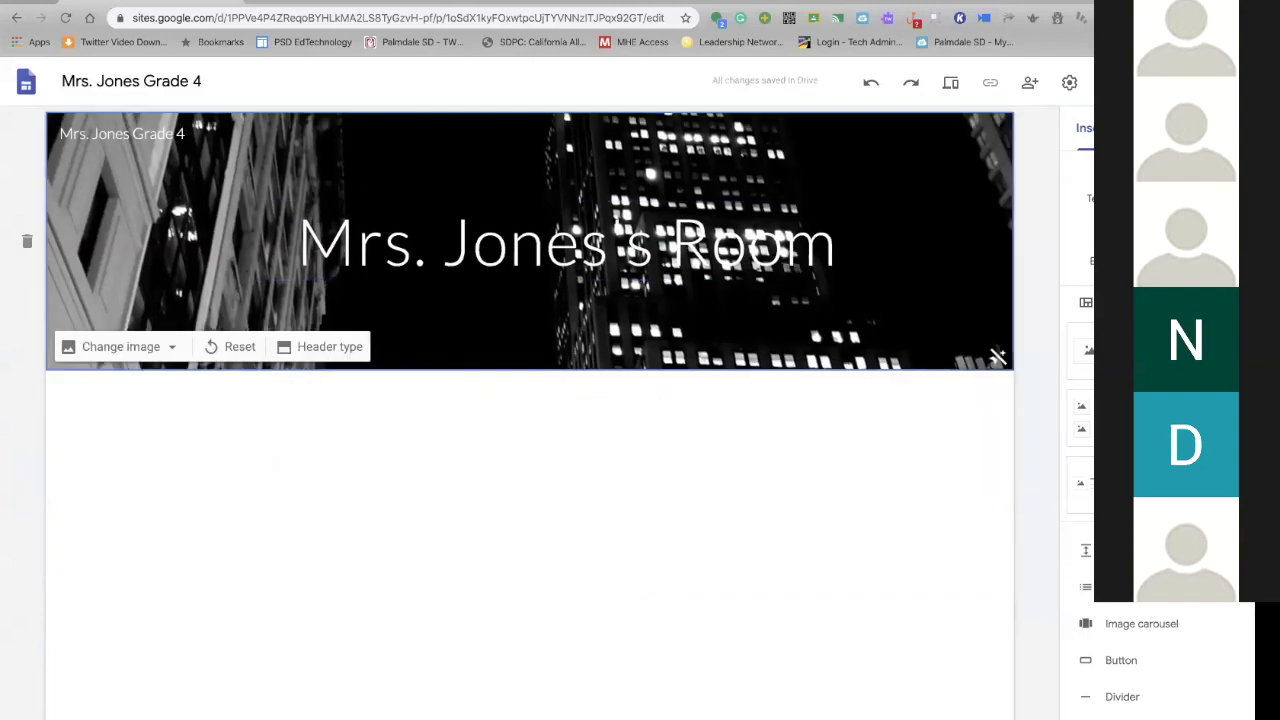
Insert a text box below the header with the sample text "nJLSNLKNLFN?Nk ijfe" and review the available text styles
click(1107, 187)
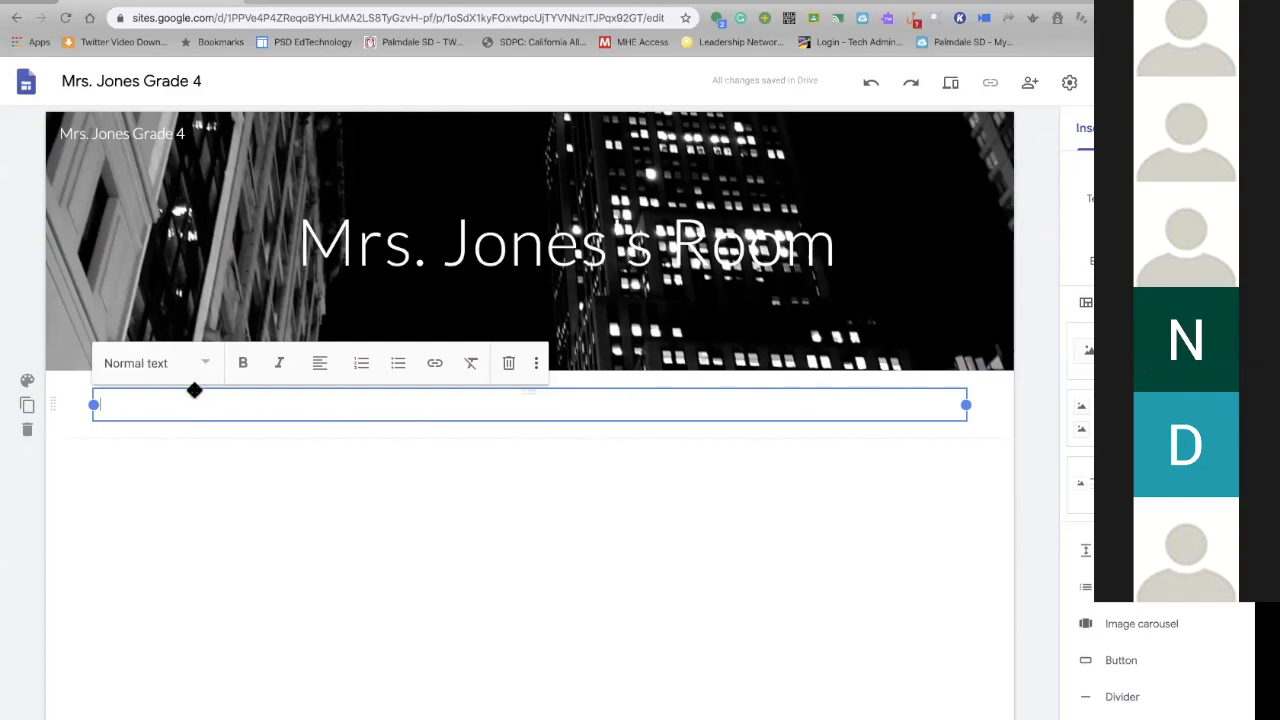
text(nJLSNLKNLFN?Nk ijfe)
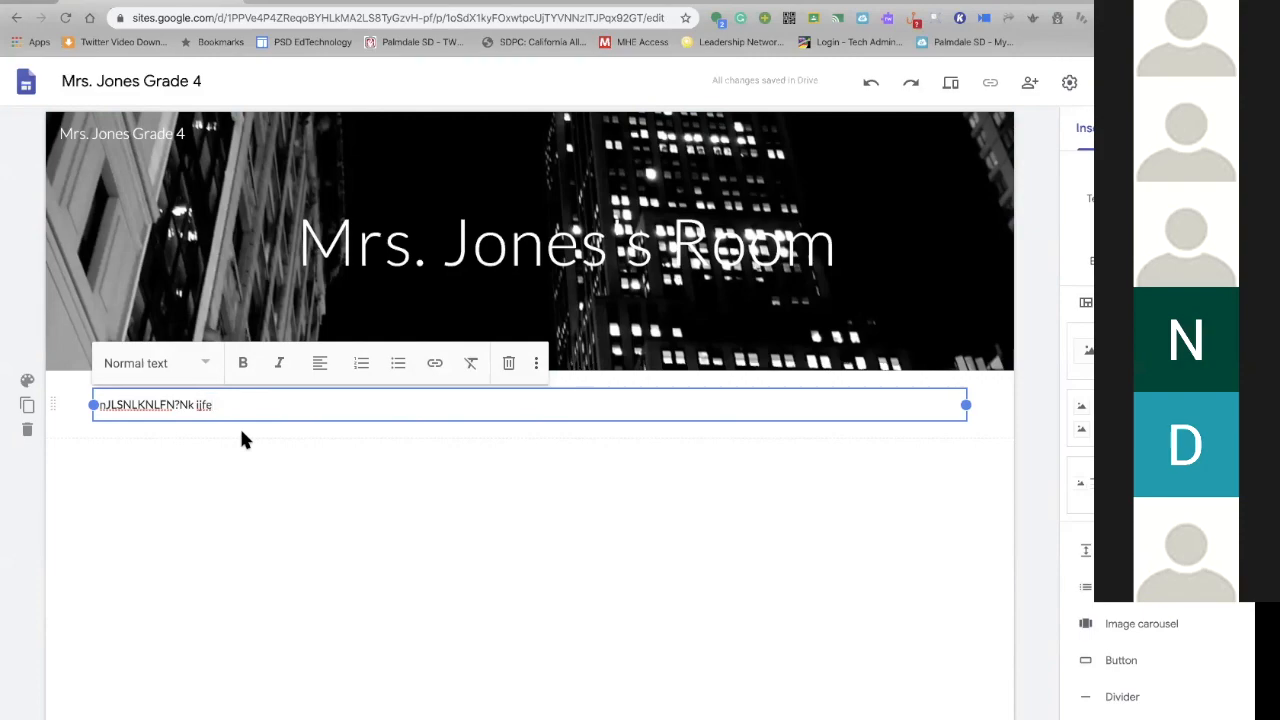
click(205, 369)
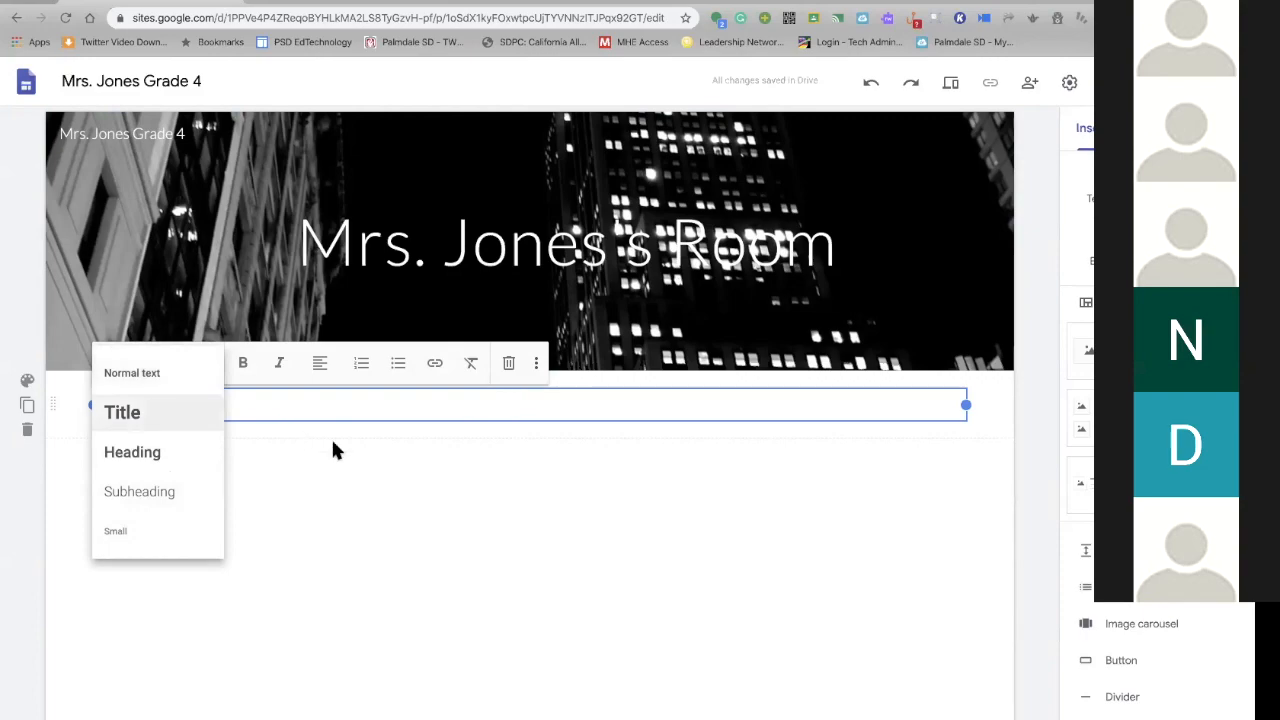
text(nJLSNLKNLFN?Nkfe)
click(198, 399)
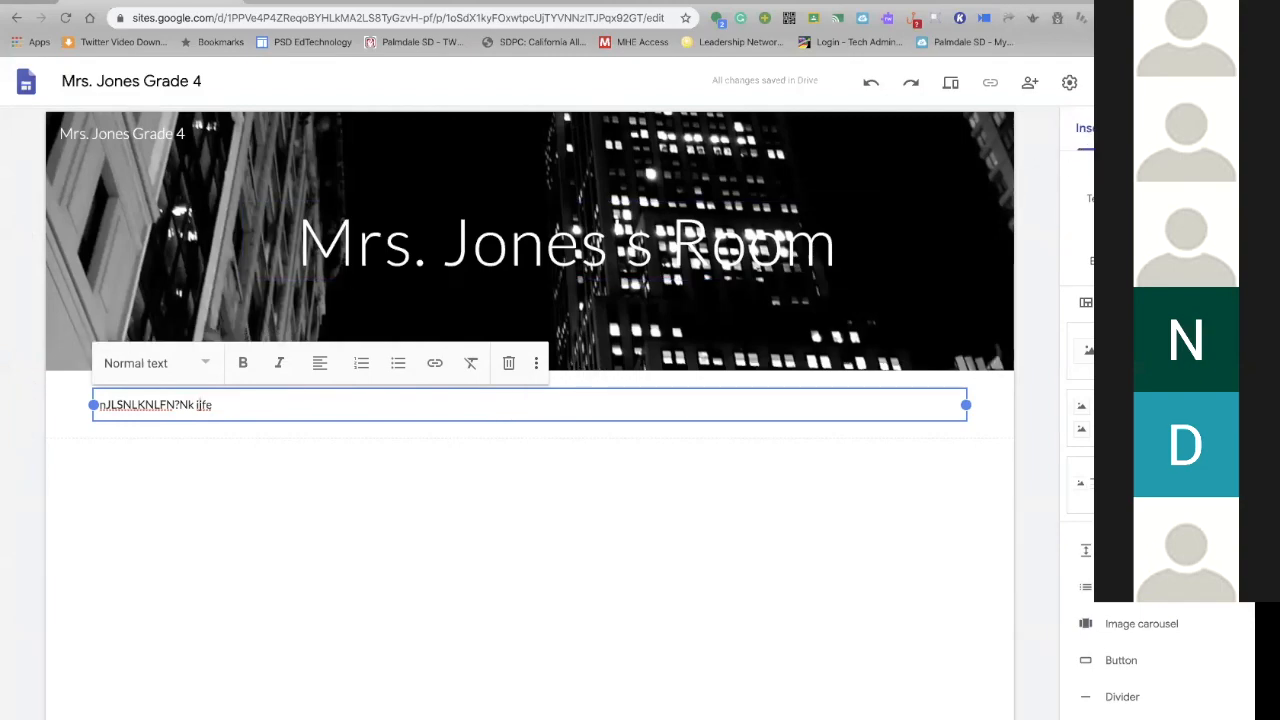
Show the site themes and set the current Simple theme's font style to Heavy
scroll(1165, 136, up, 5)
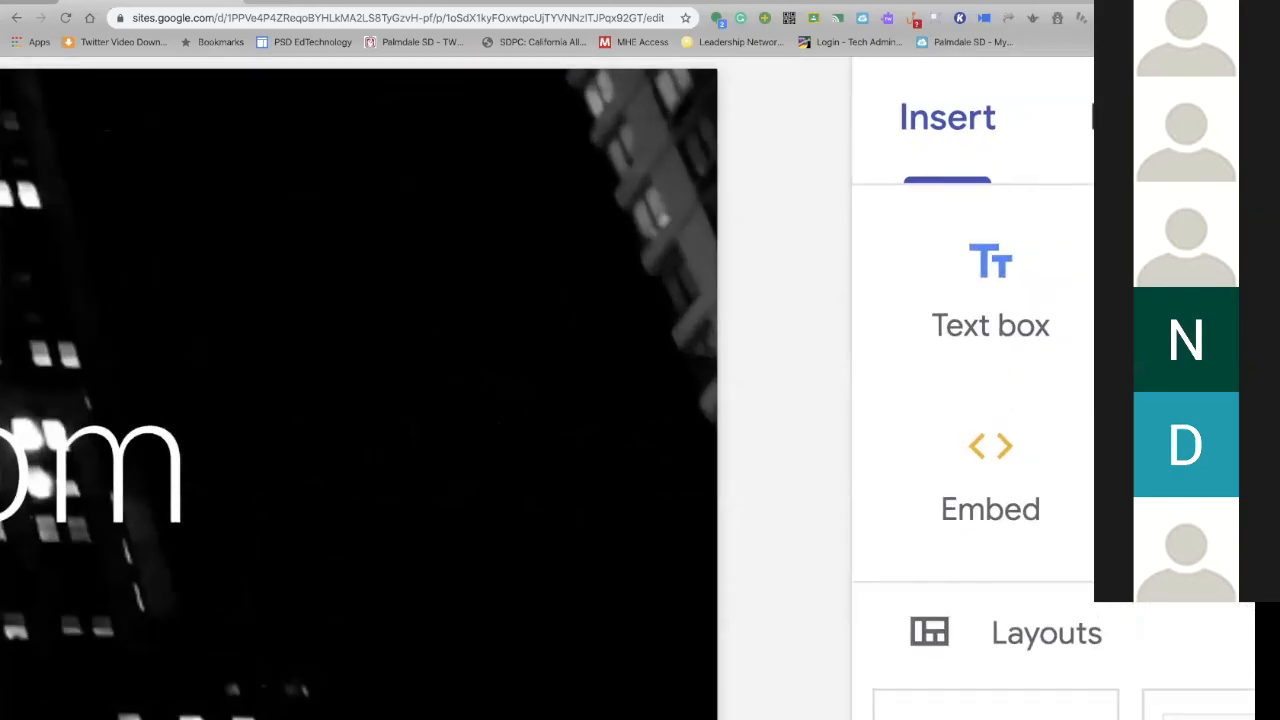
scroll(1165, 136, right, 2)
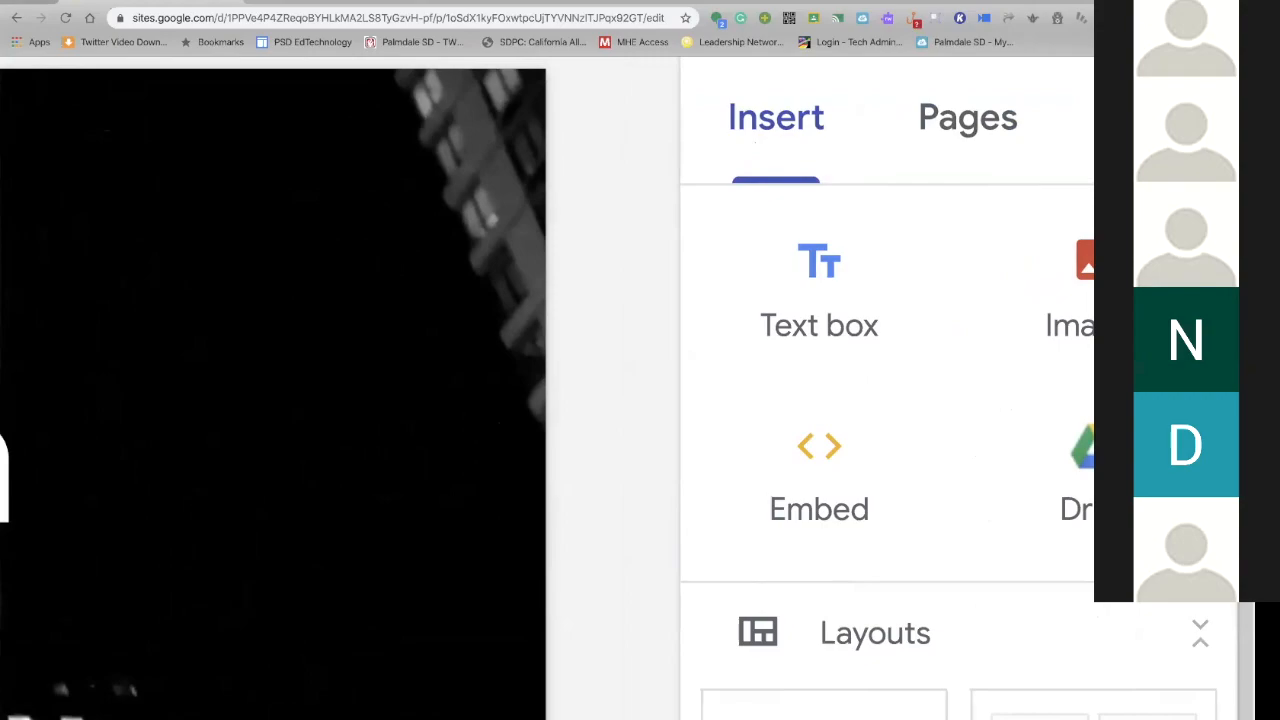
click(1160, 119)
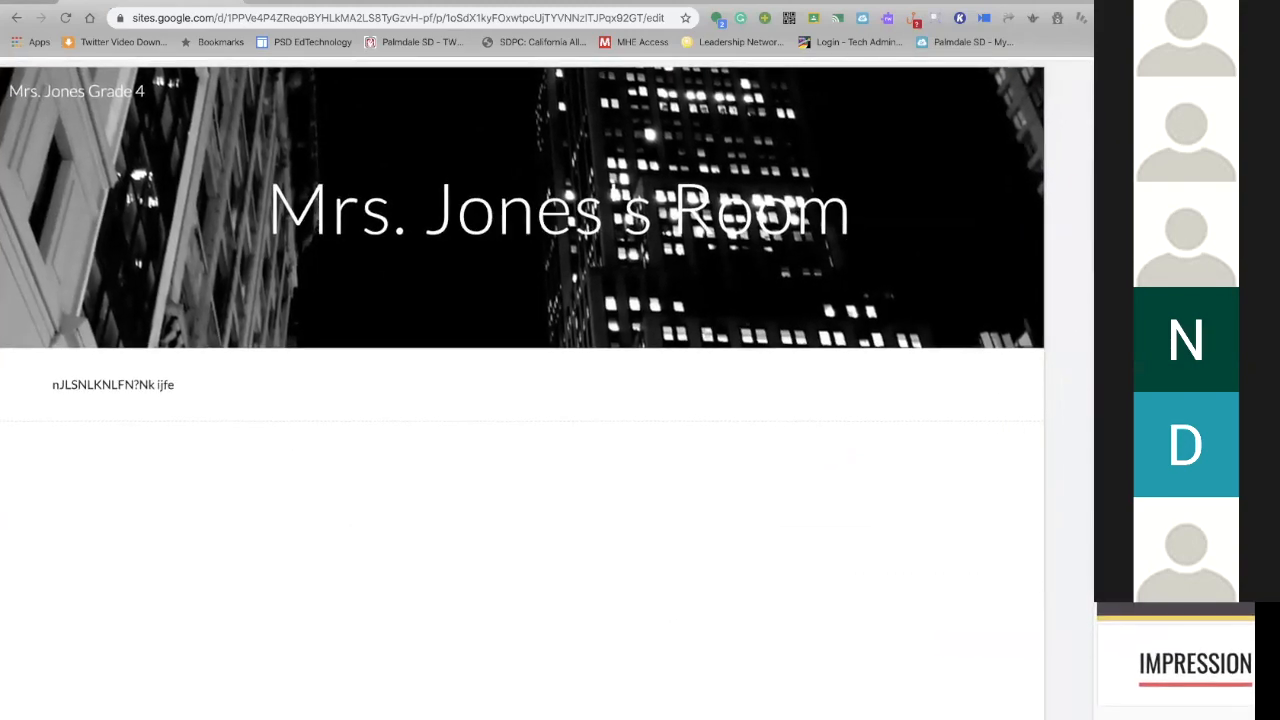
scroll(547, 388, down, 2)
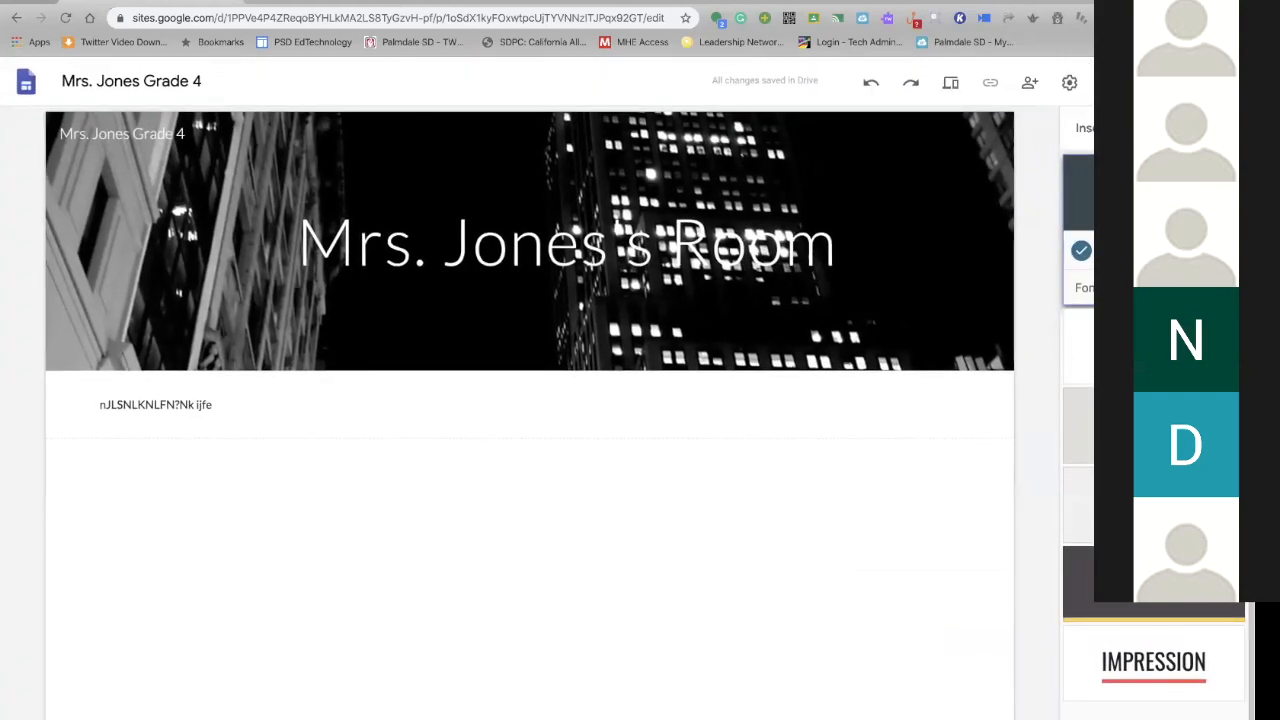
click(1150, 288)
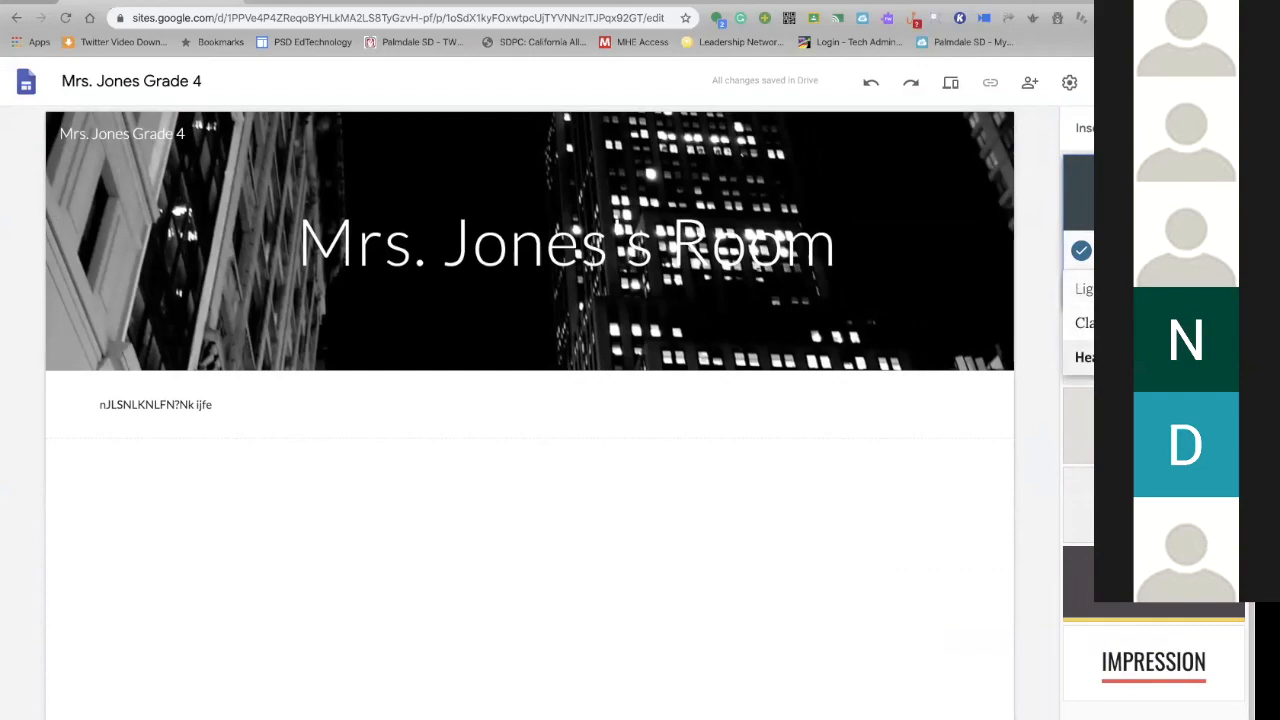
click(1150, 357)
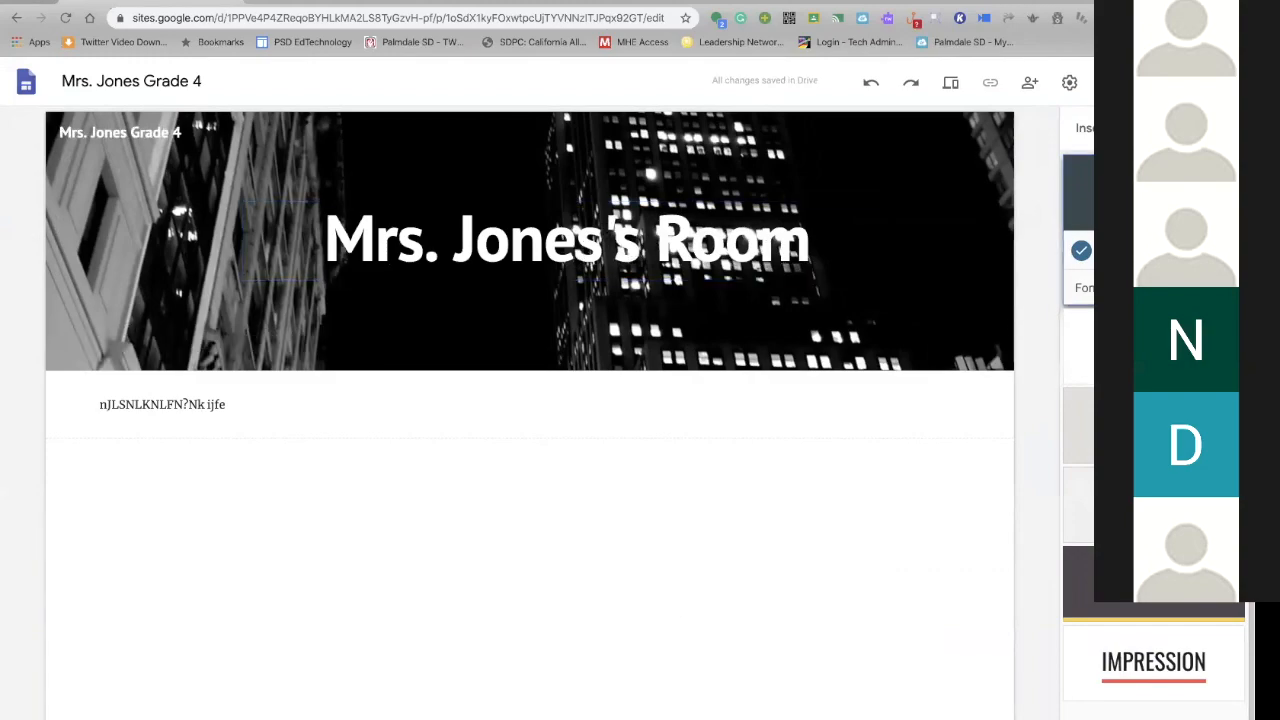
Try the Classic and Light font styles on the Simple theme
click(1150, 288)
click(1150, 254)
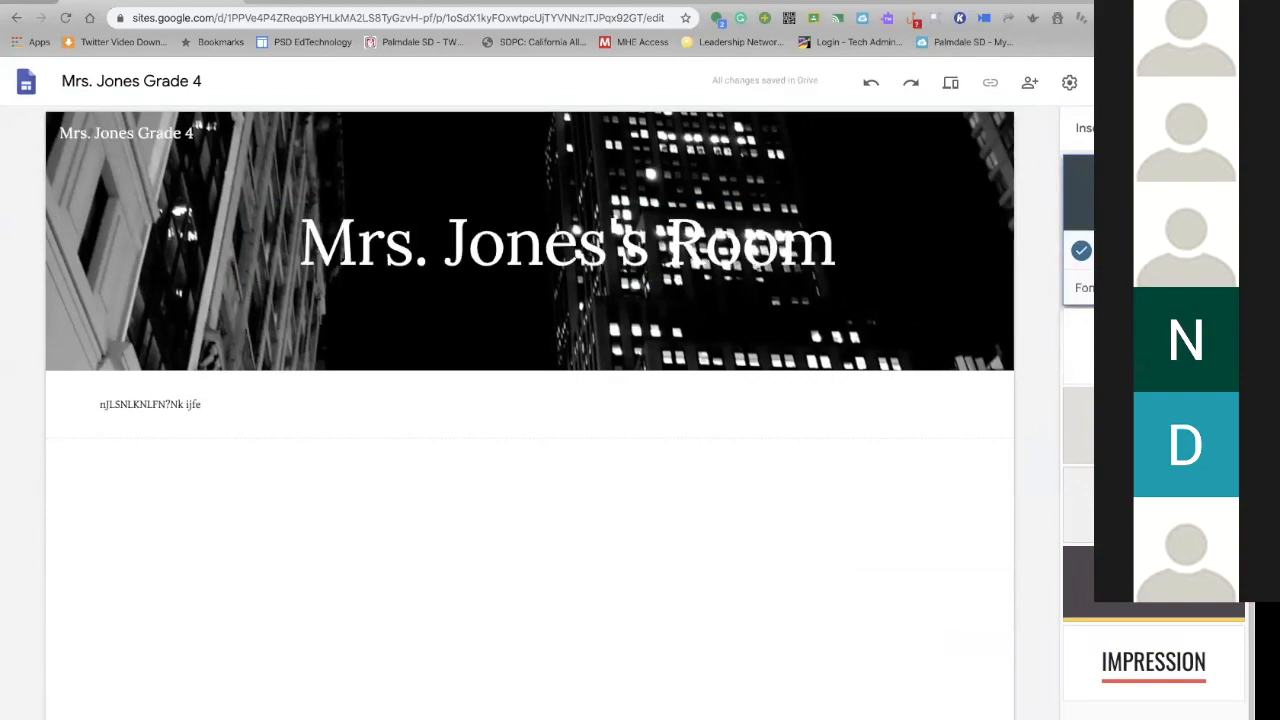
click(1150, 288)
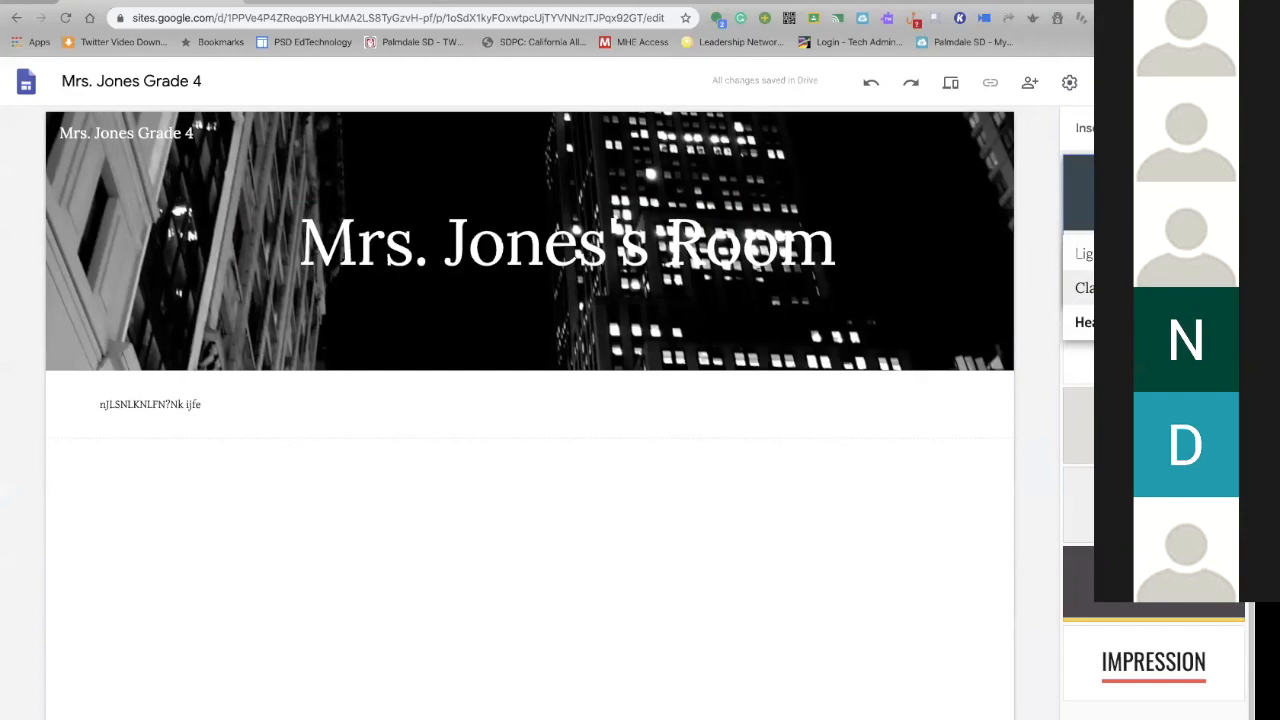
click(1150, 288)
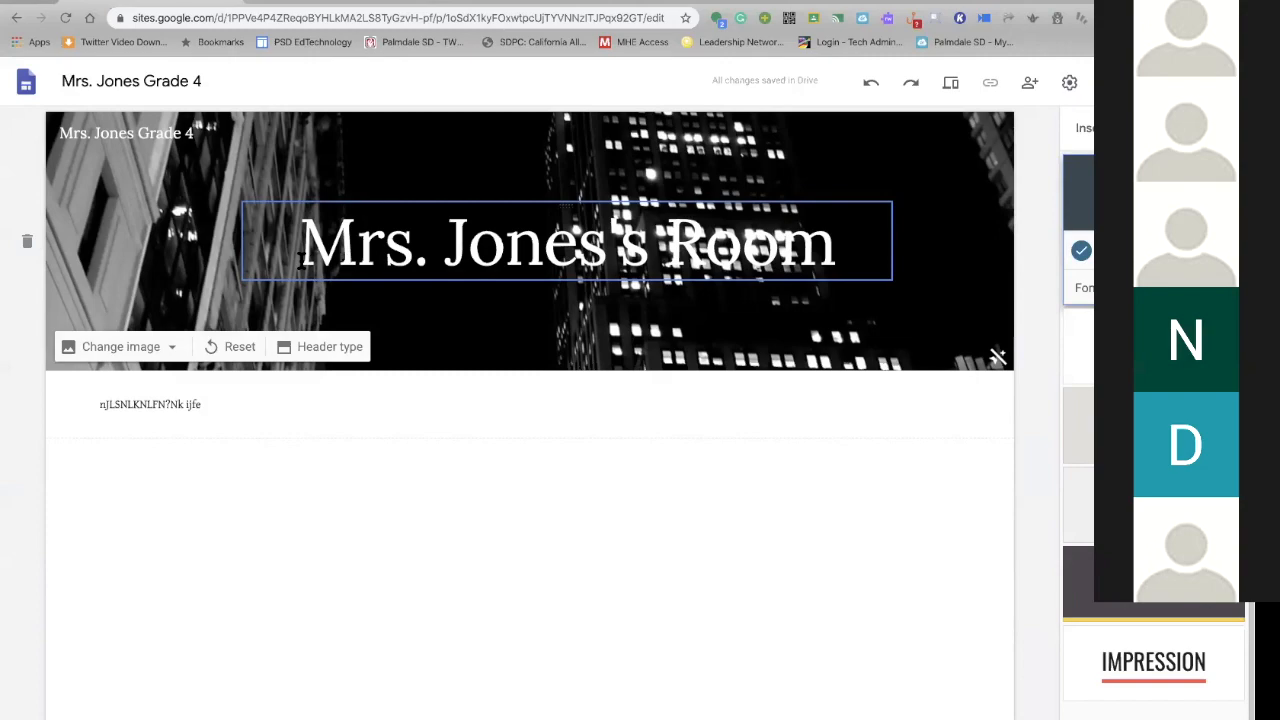
click(1154, 288)
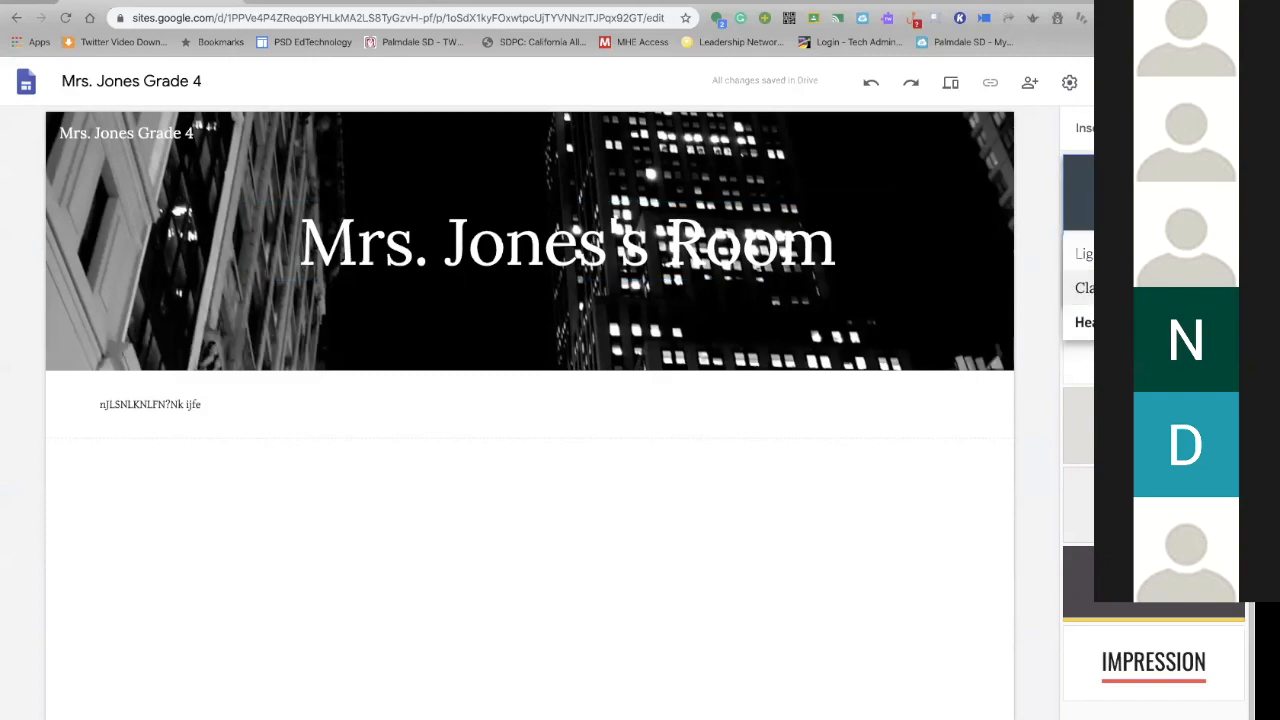
click(1150, 254)
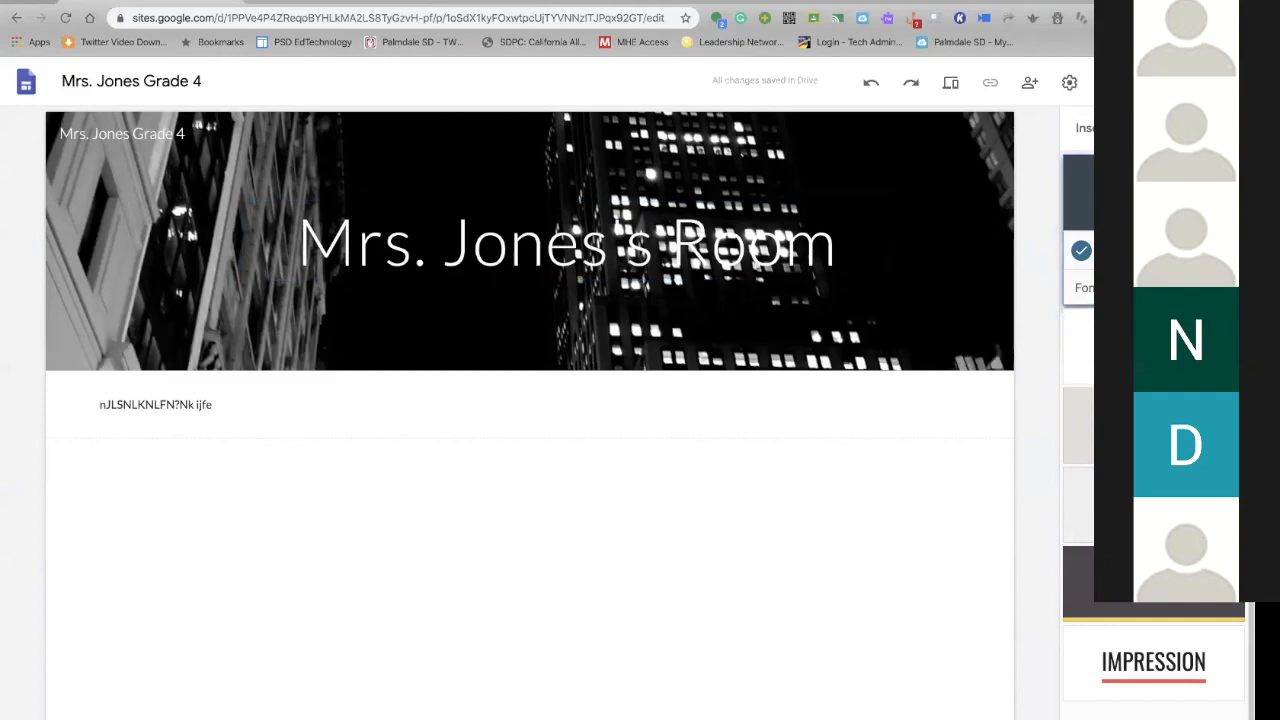
Set the Simple theme's font style to Heavy and its accent color to dark gray
click(1150, 288)
click(1140, 357)
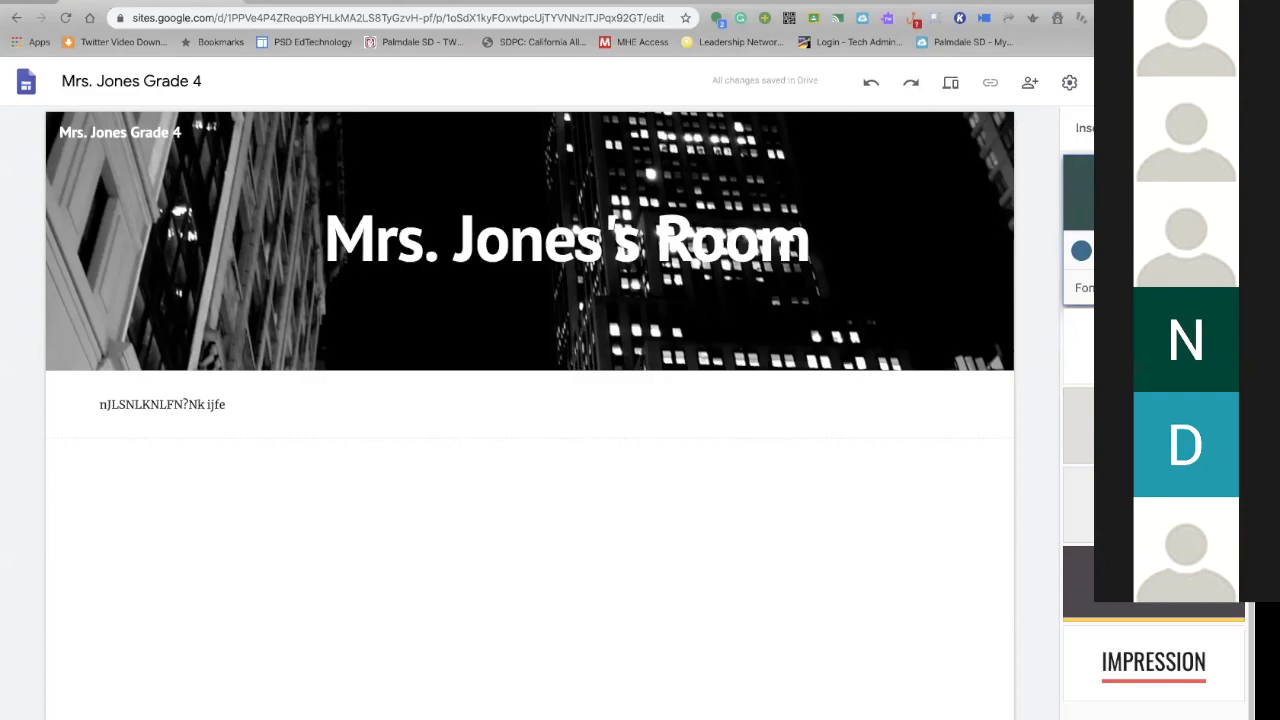
click(1196, 250)
click(1080, 252)
click(1196, 250)
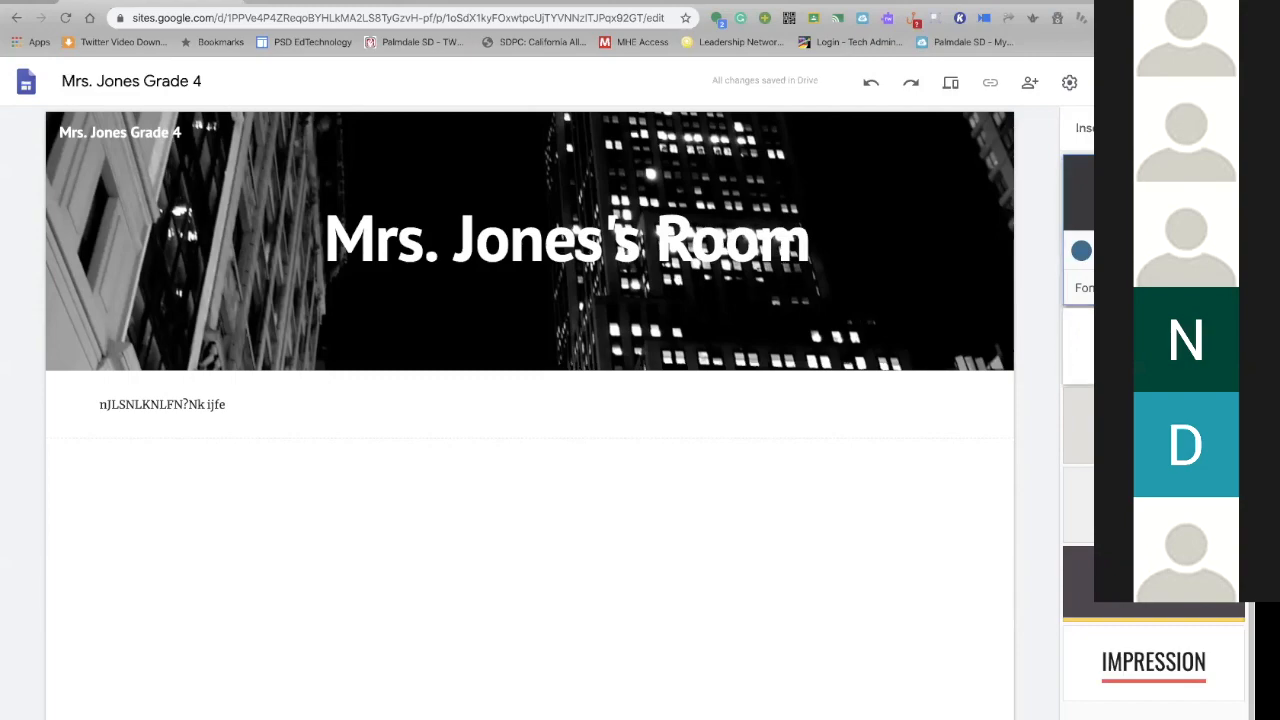
Try the Aristotle and Diplomat themes, the theme with a blue site-name bar, and the theme with a yellow line under the header
click(1154, 346)
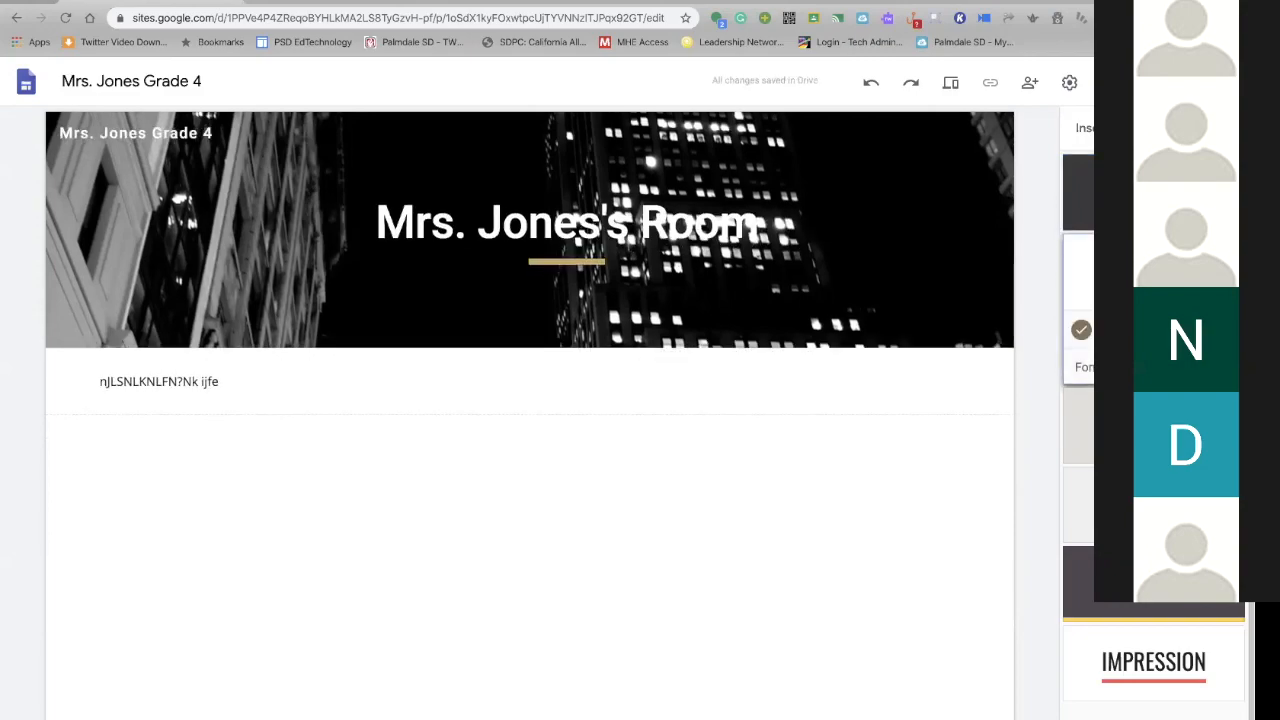
click(1154, 426)
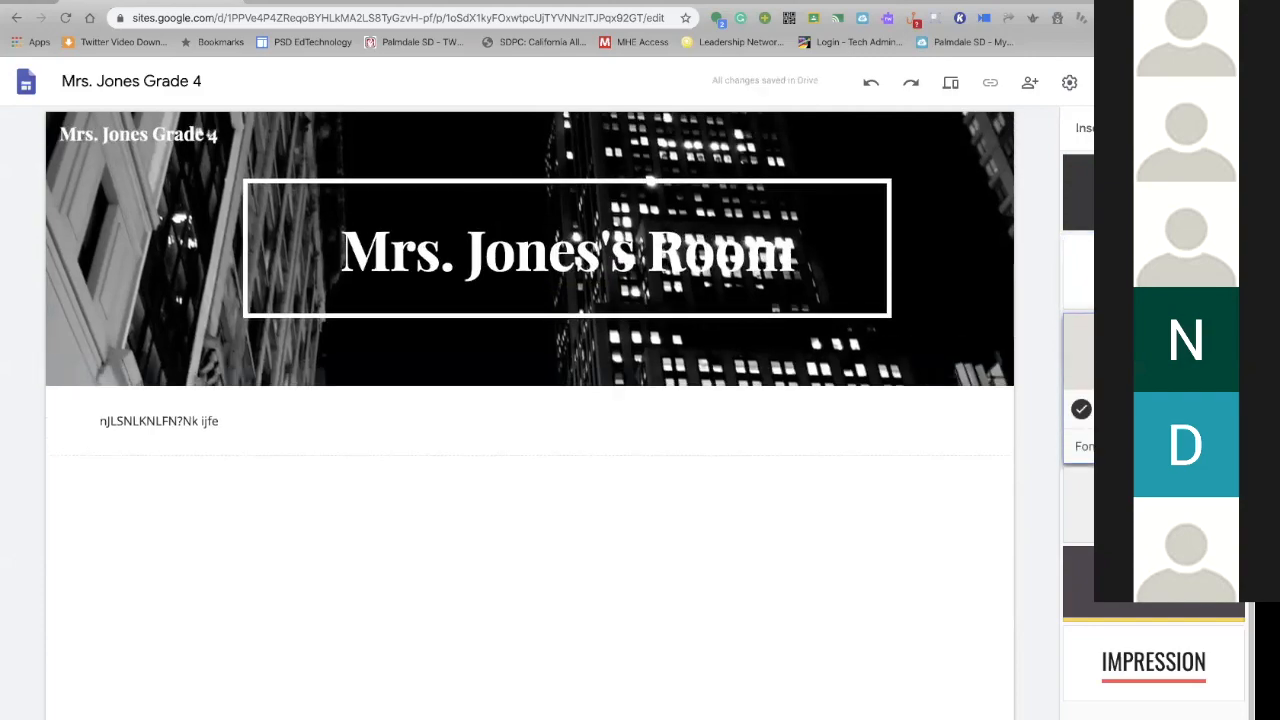
click(1154, 505)
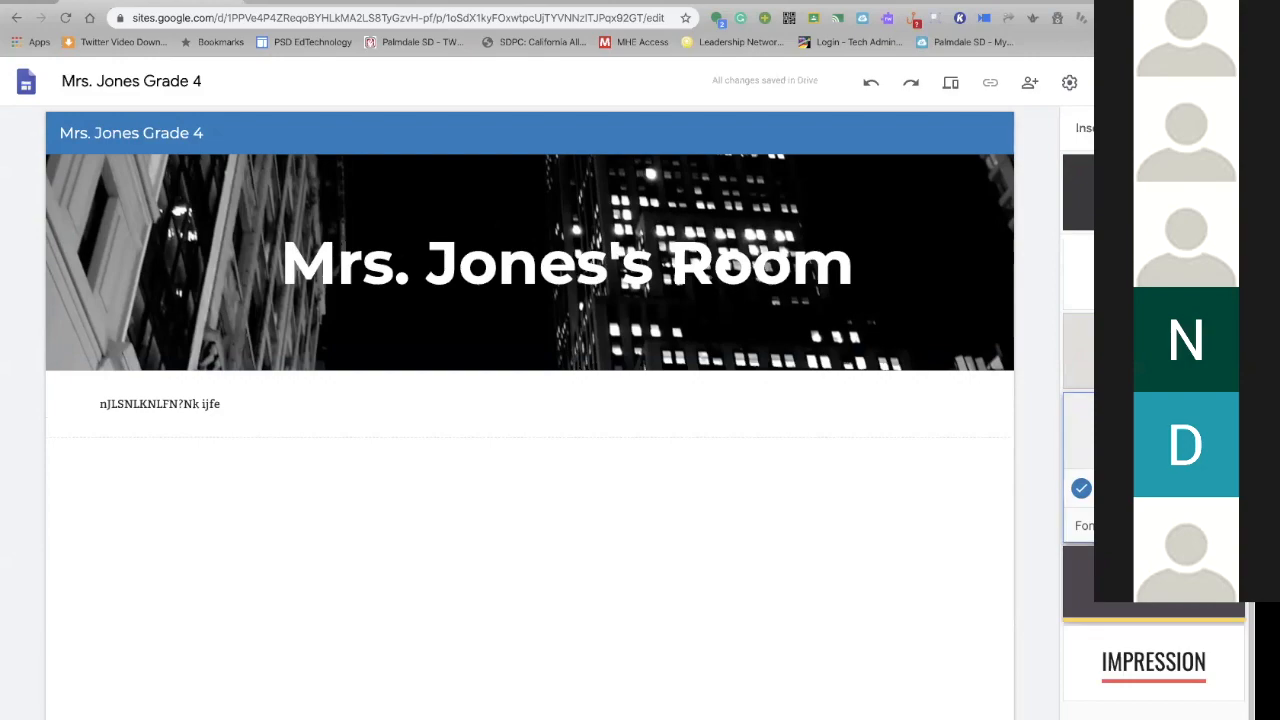
click(1154, 582)
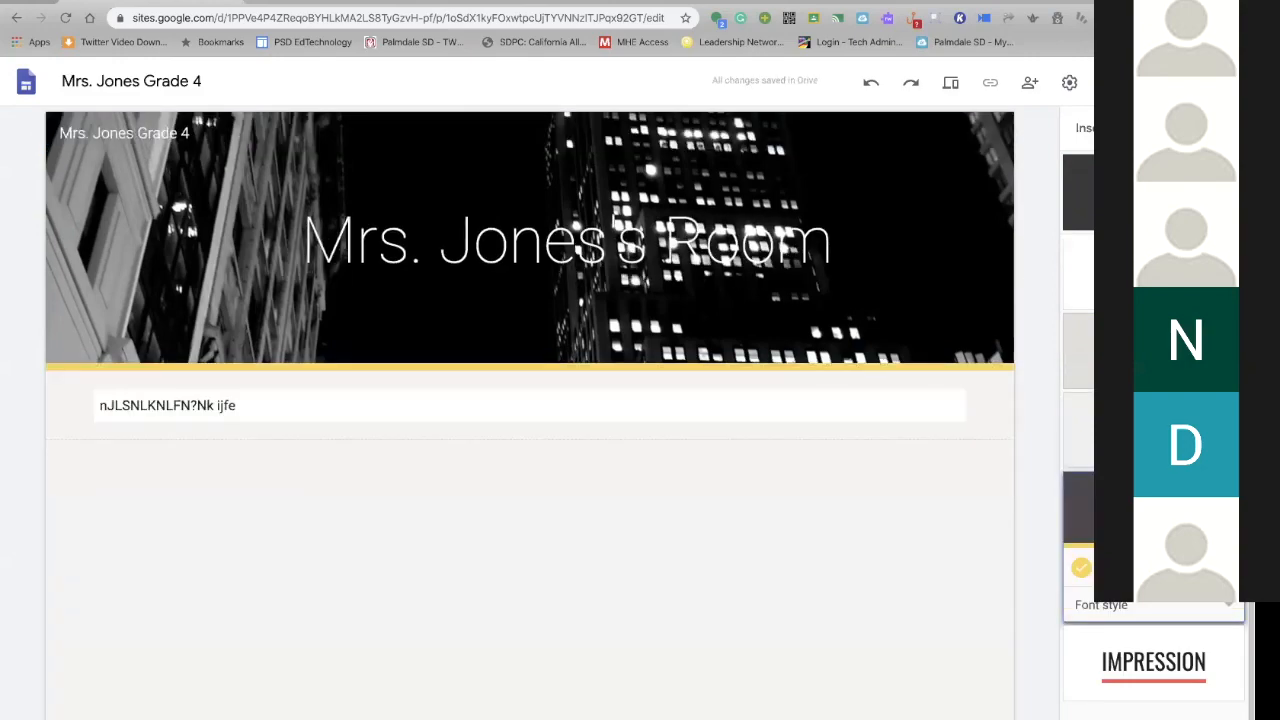
Try the Impression theme with a green accent color and look through its font styles
click(1233, 657)
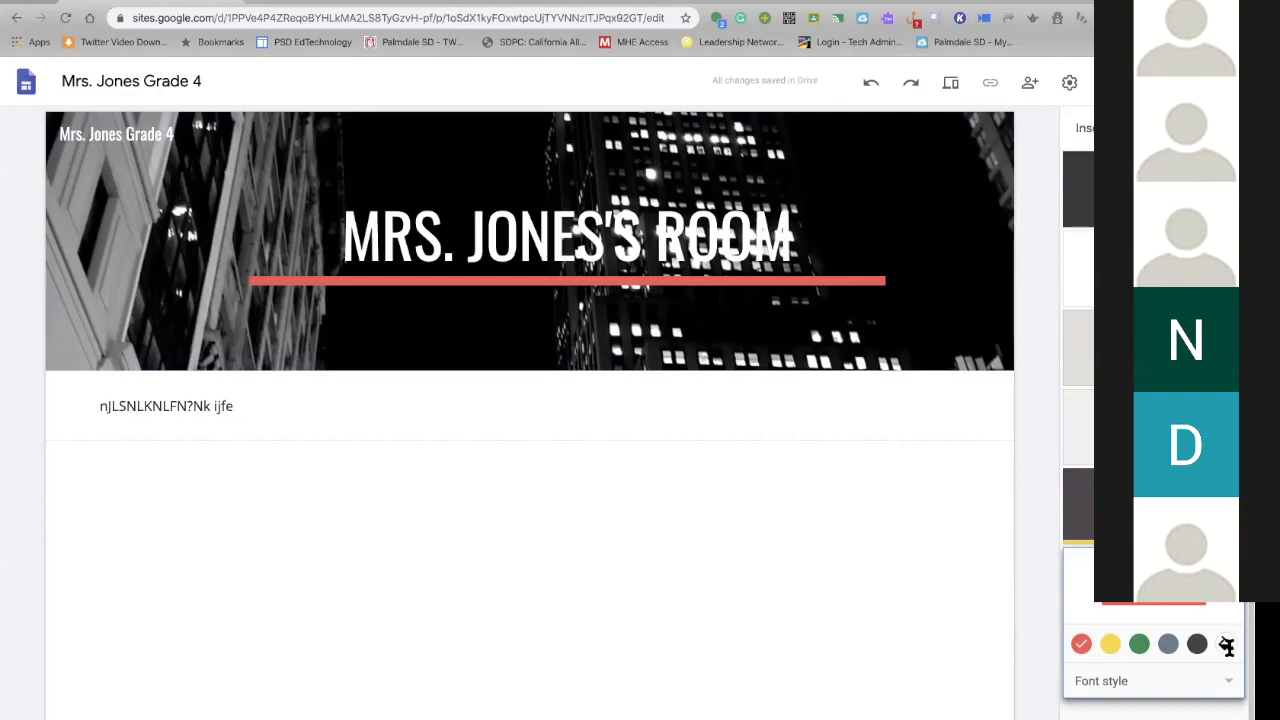
click(1139, 643)
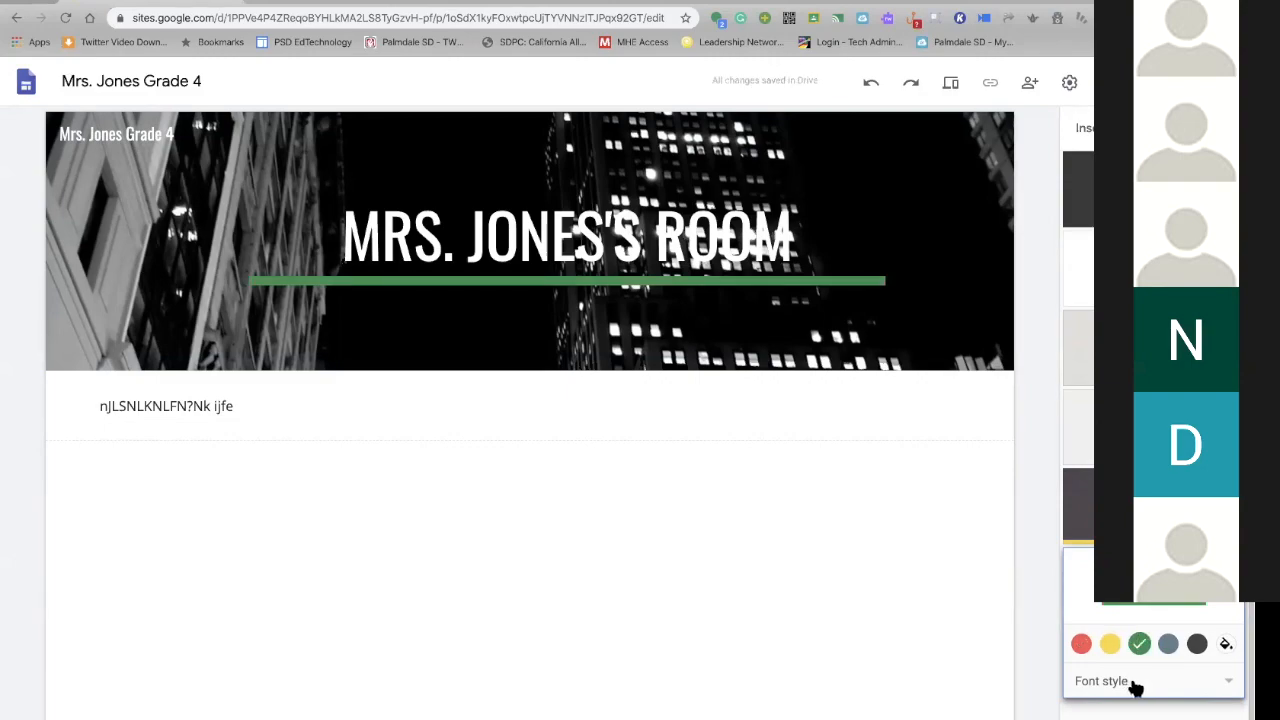
click(1132, 684)
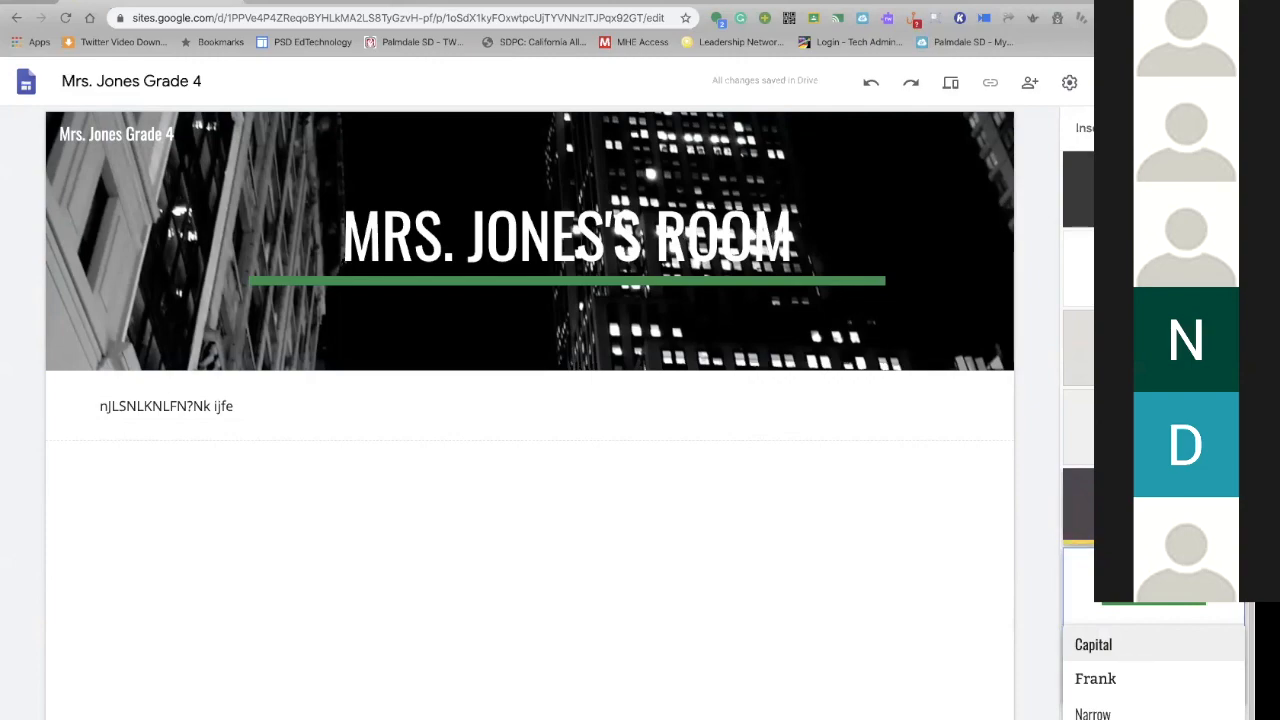
click(1134, 684)
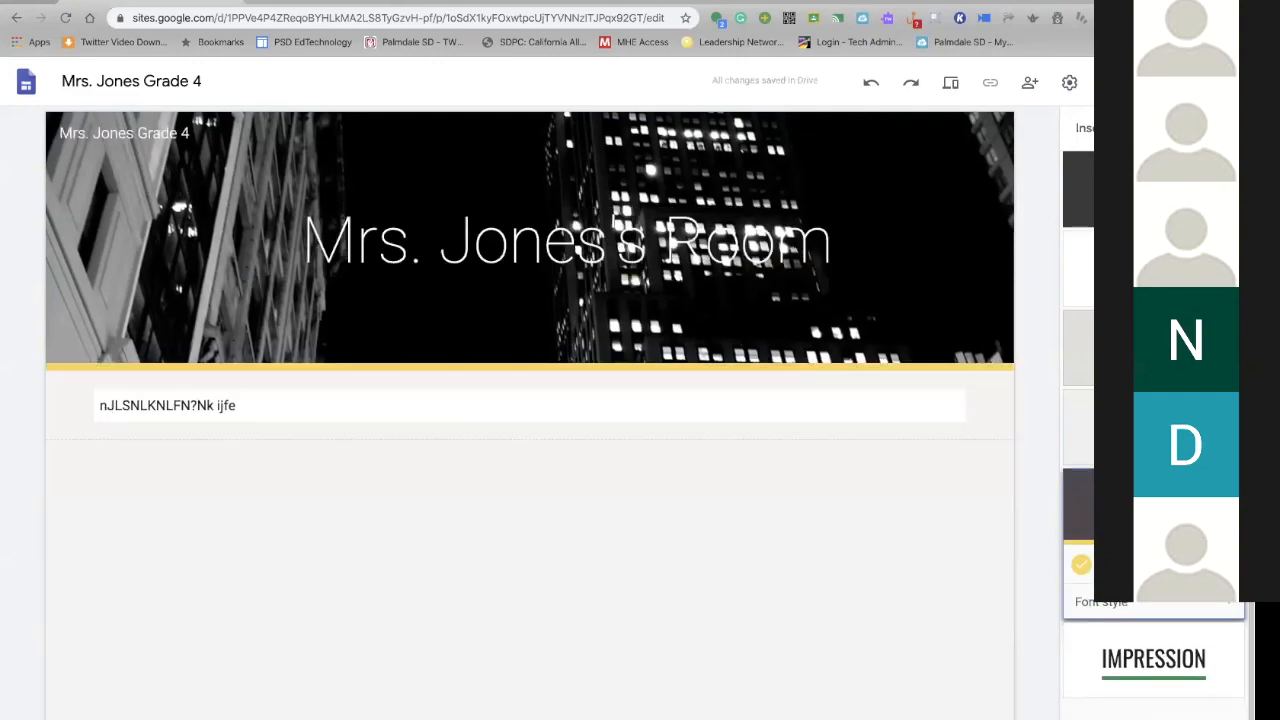
Try the theme with the blue site-name bar once more, and return the site to the Simple theme
click(1142, 430)
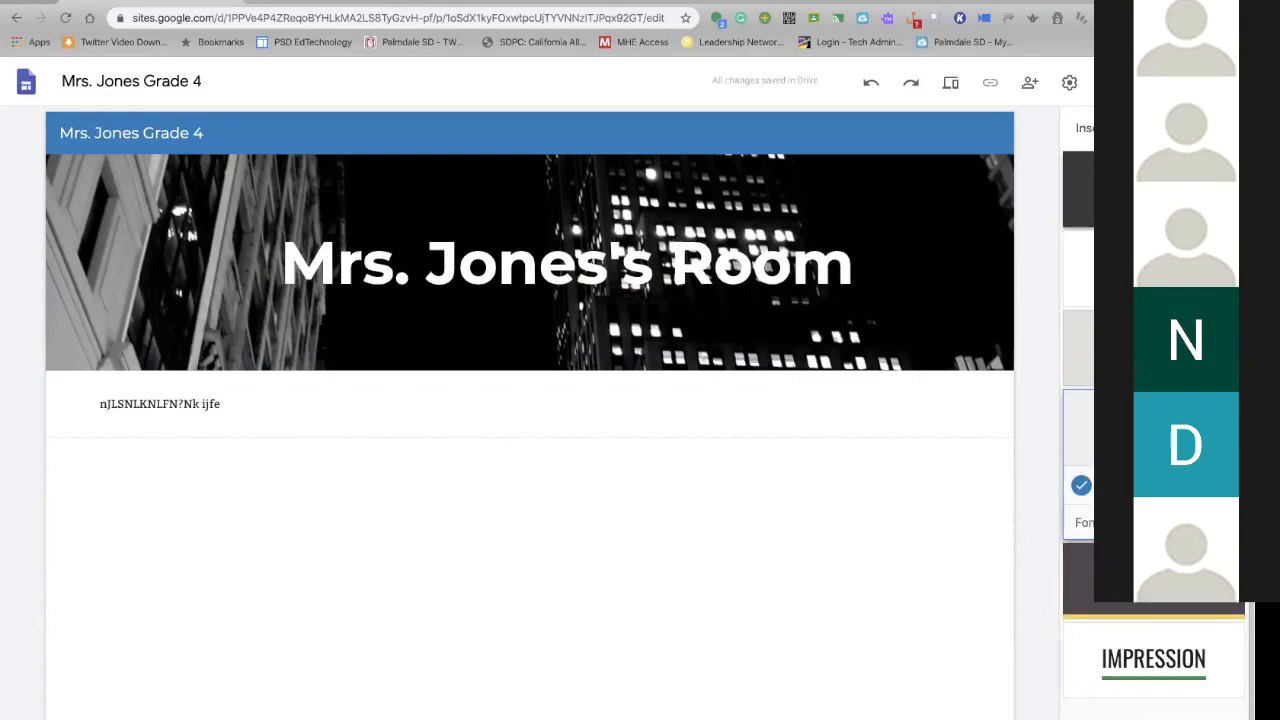
click(1150, 190)
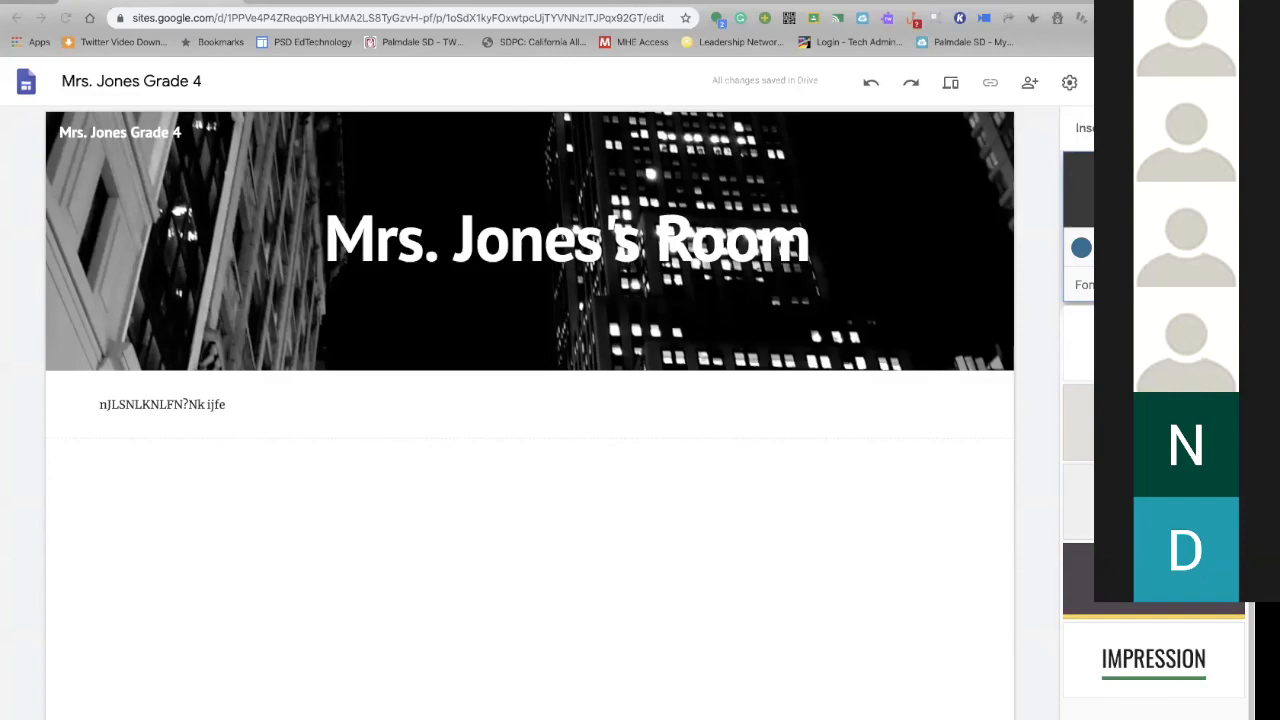
scroll(1160, 153, up, 5)
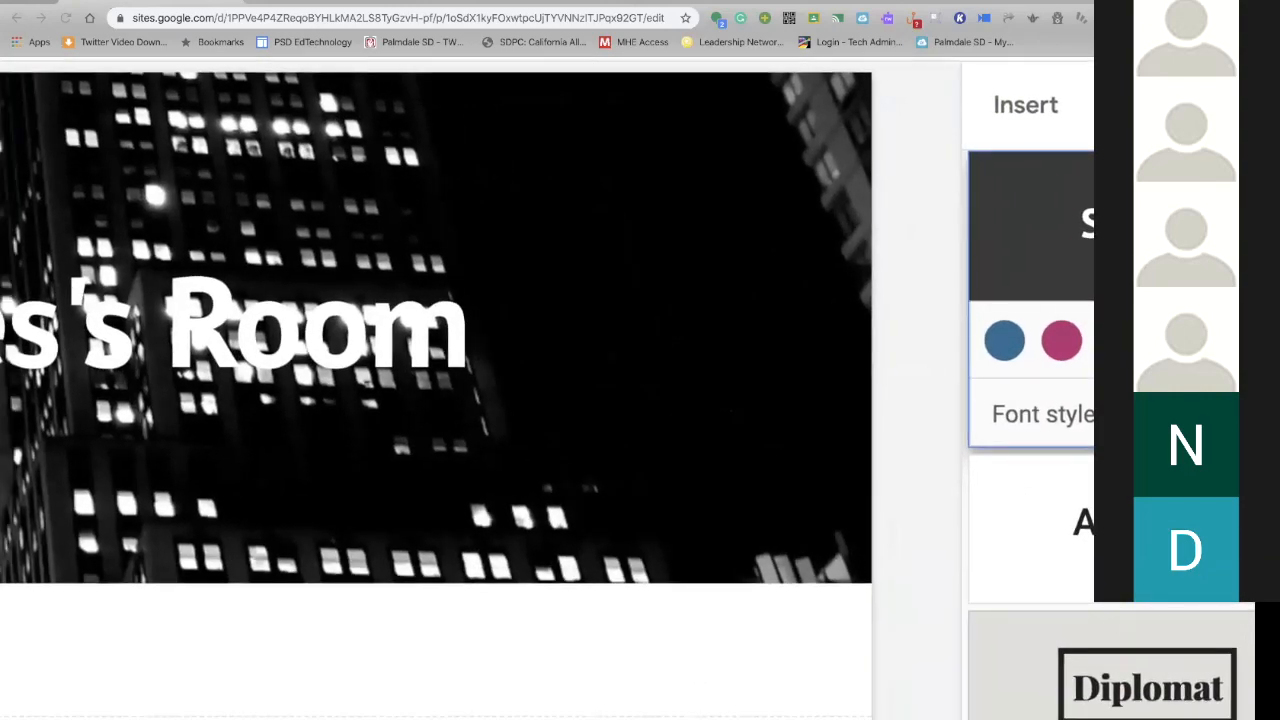
scroll(640, 390, right, 3)
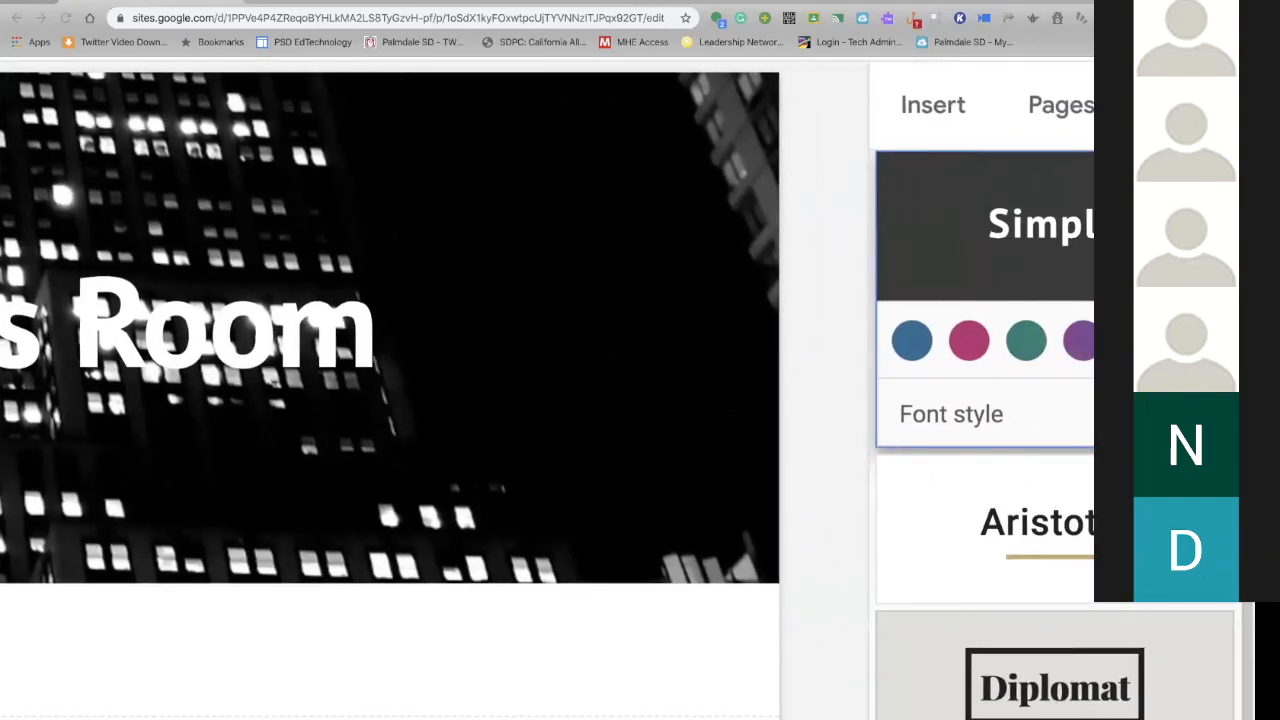
Insert the layout with one image placeholder beside a title and text below the existing text section
click(932, 110)
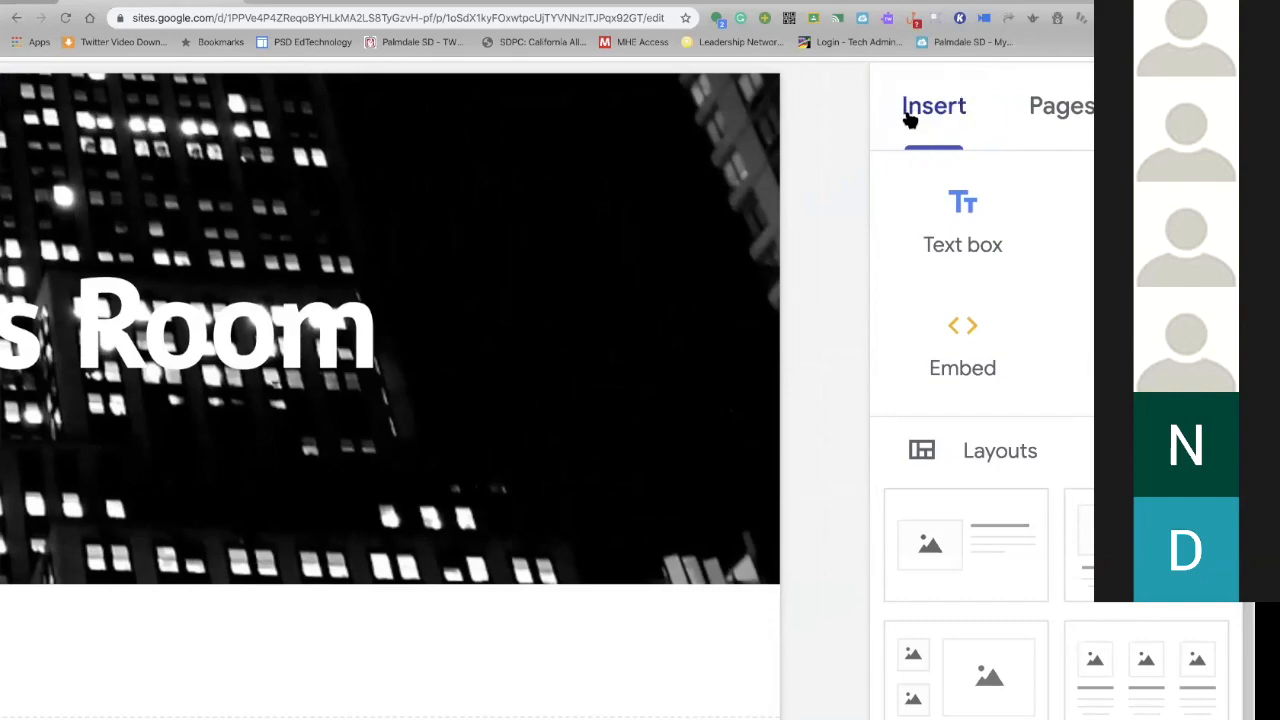
scroll(909, 120, down, 5)
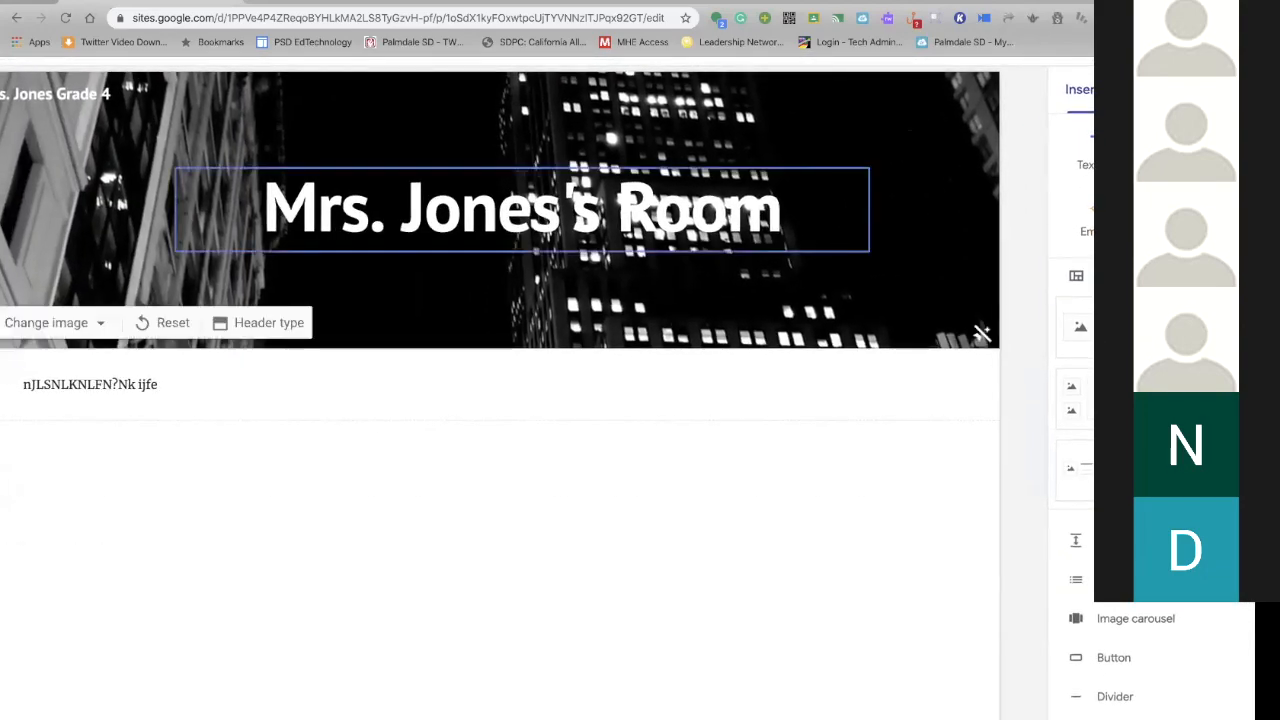
scroll(760, 220, down, 2)
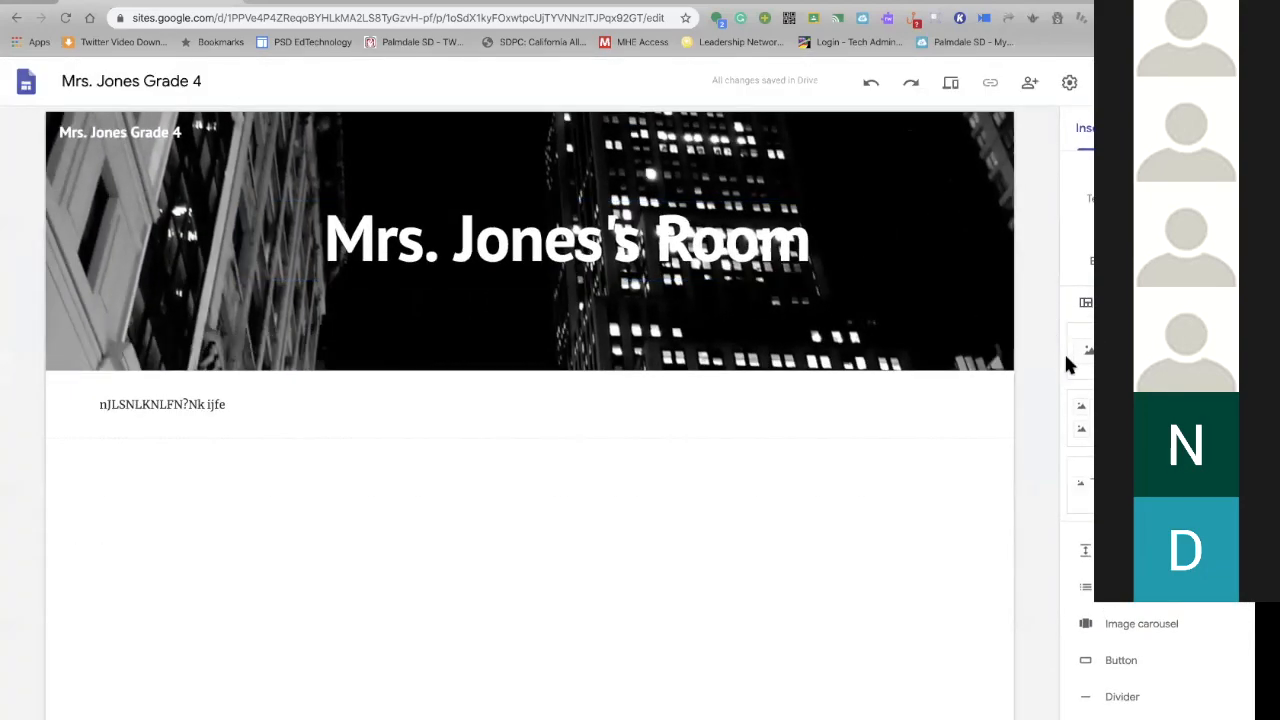
click(1112, 351)
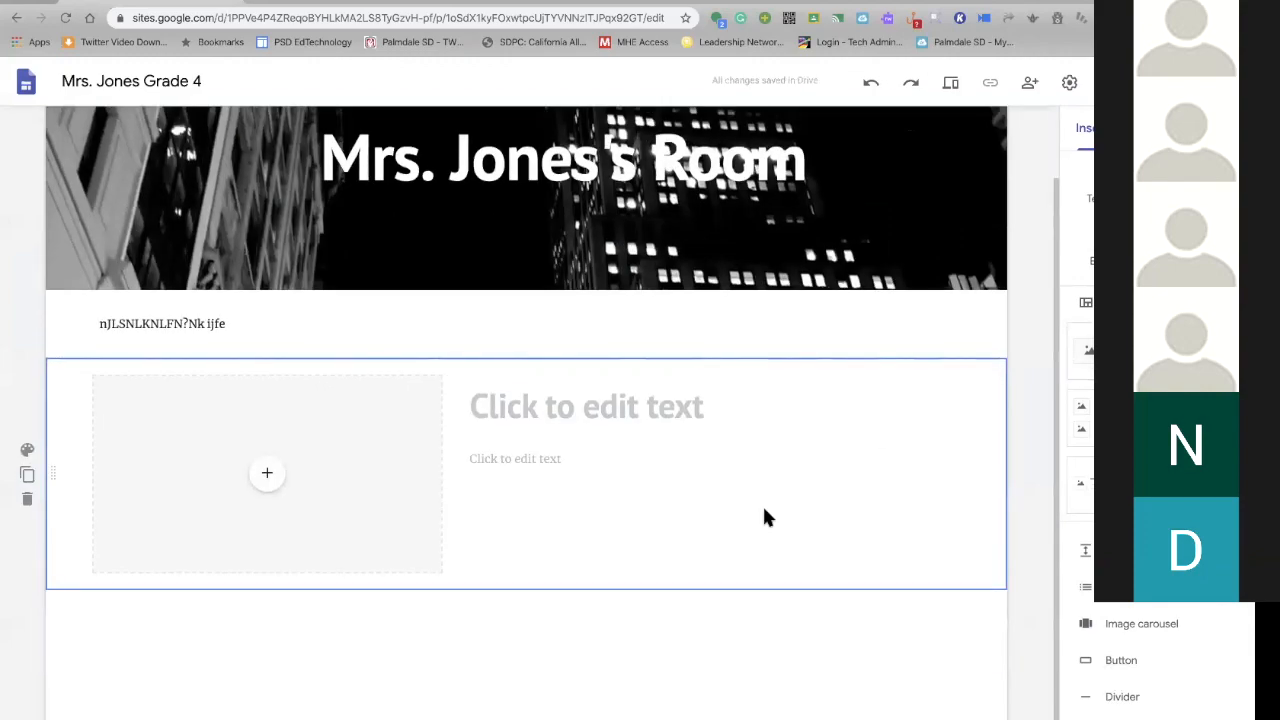
Enter "Welcome to my classroom" as the title of the new layout section
click(629, 414)
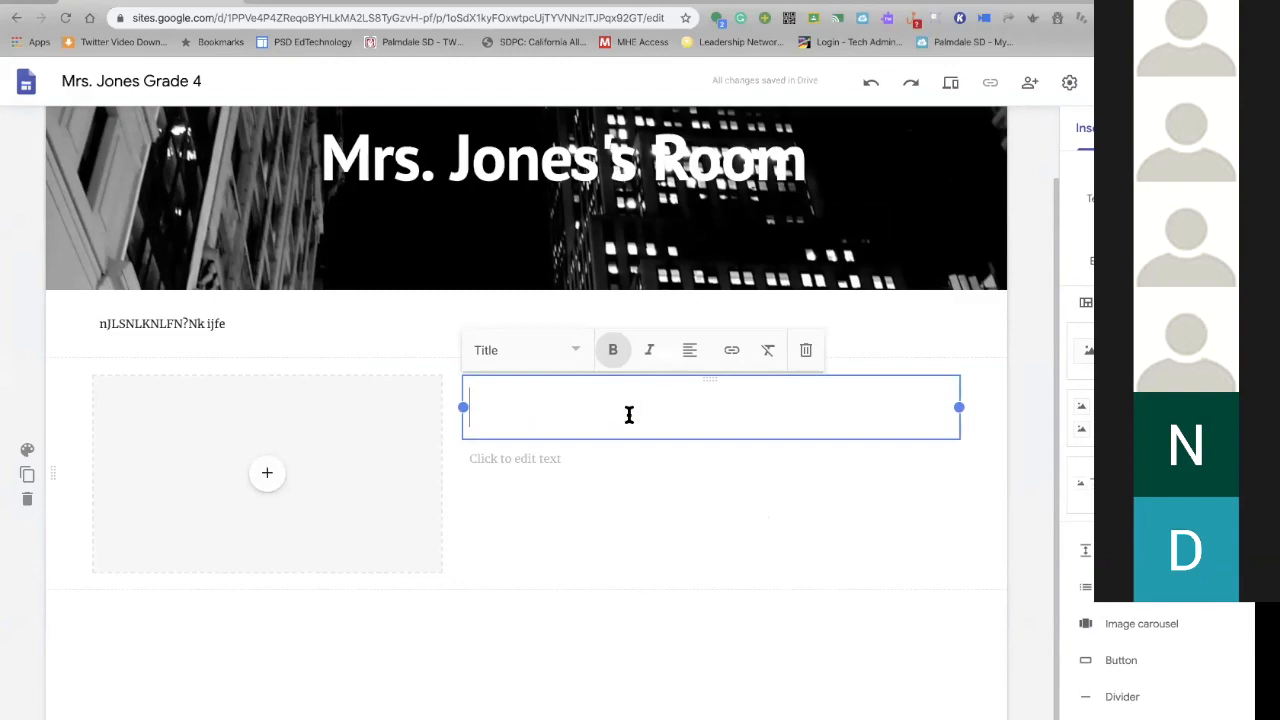
text(Welcome )
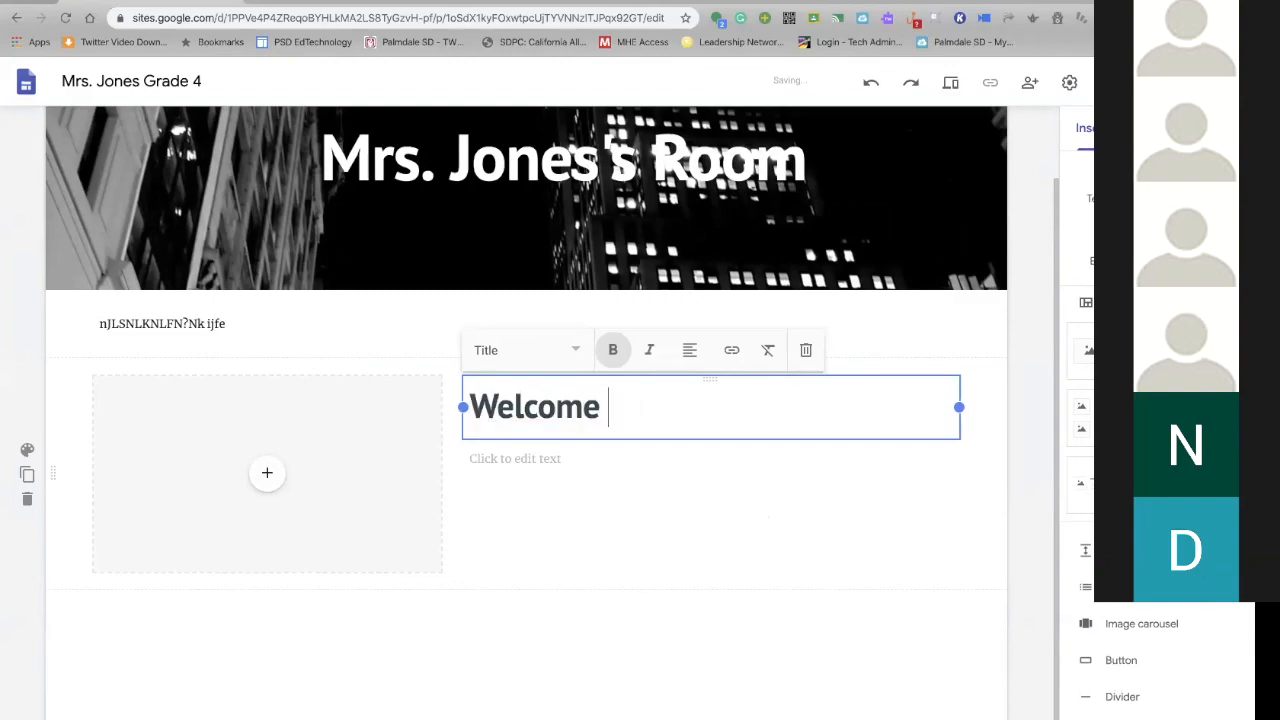
text(to my cla)
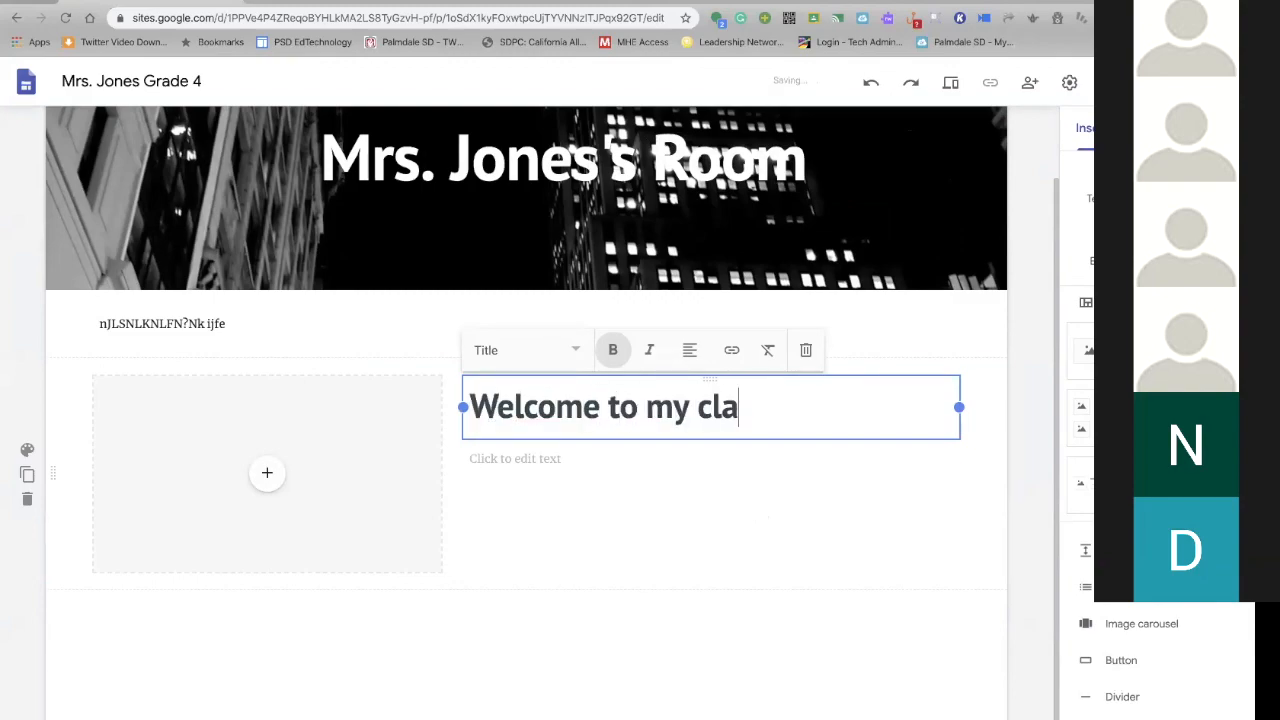
text(ssroom)
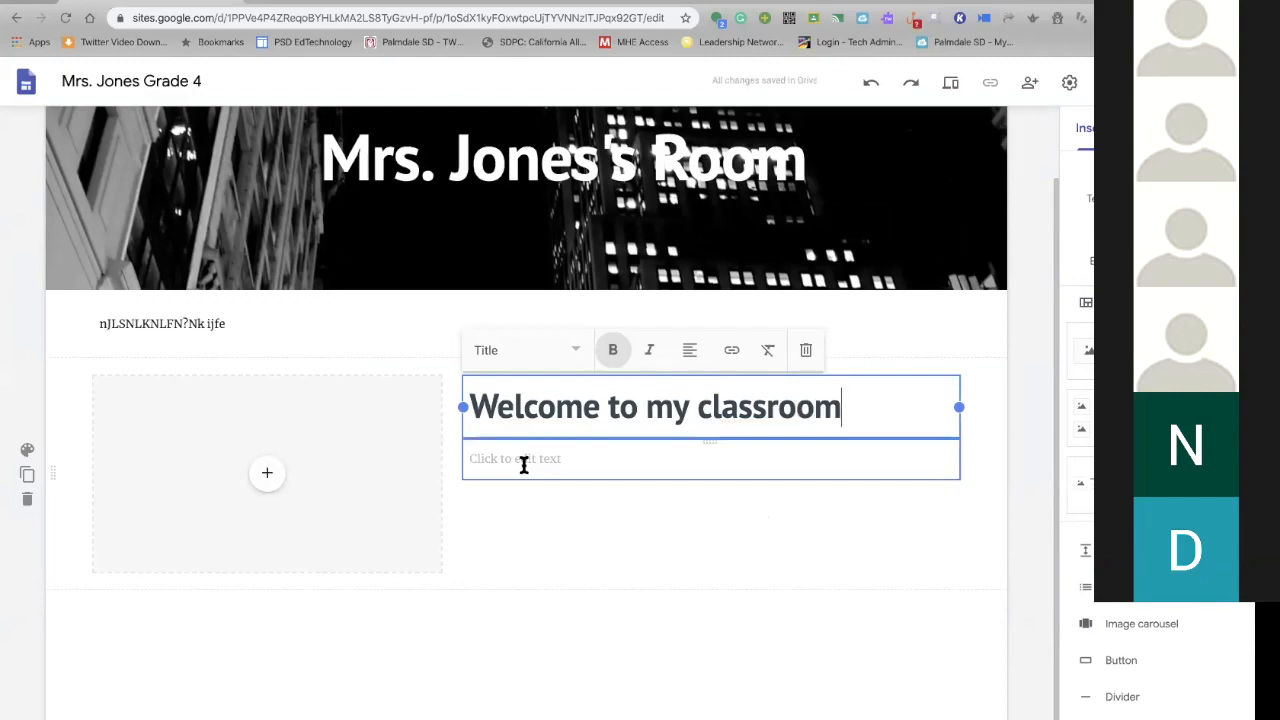
Enter "This is the space where I will put all content." as the body text, and delete the section with the gibberish text above
click(523, 465)
text(Th)
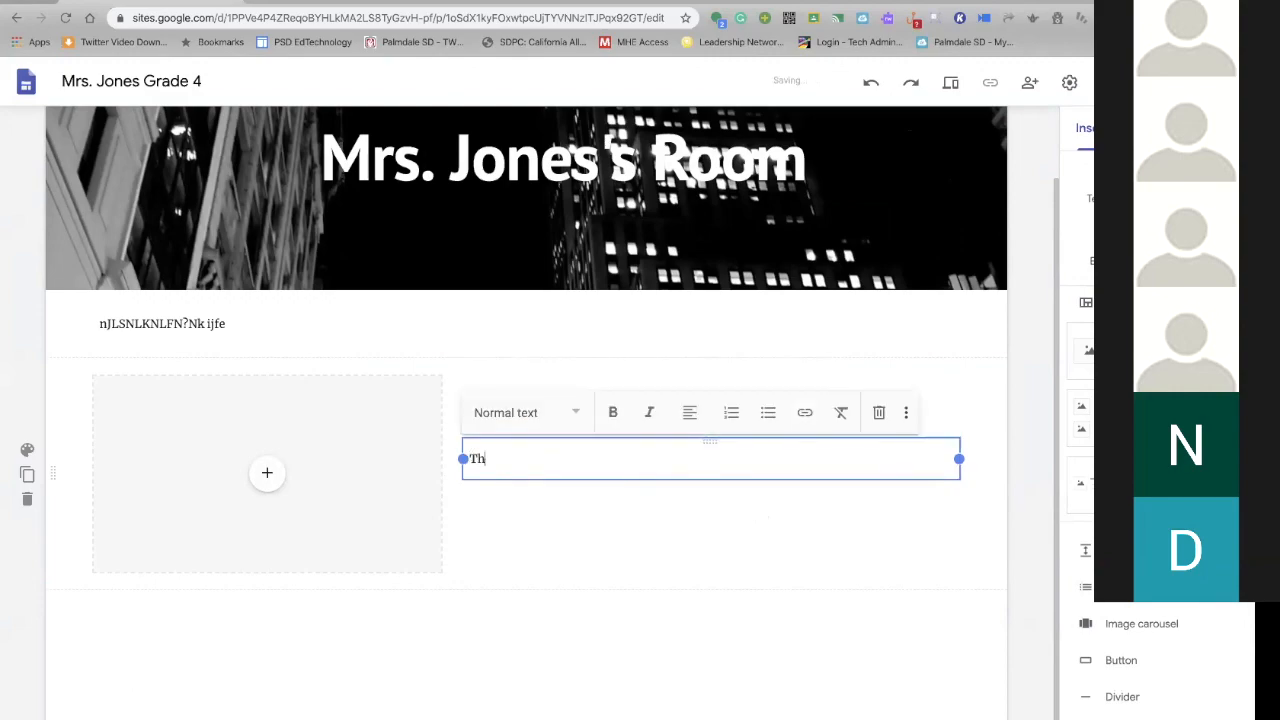
text(is is the space where I will put all content.)
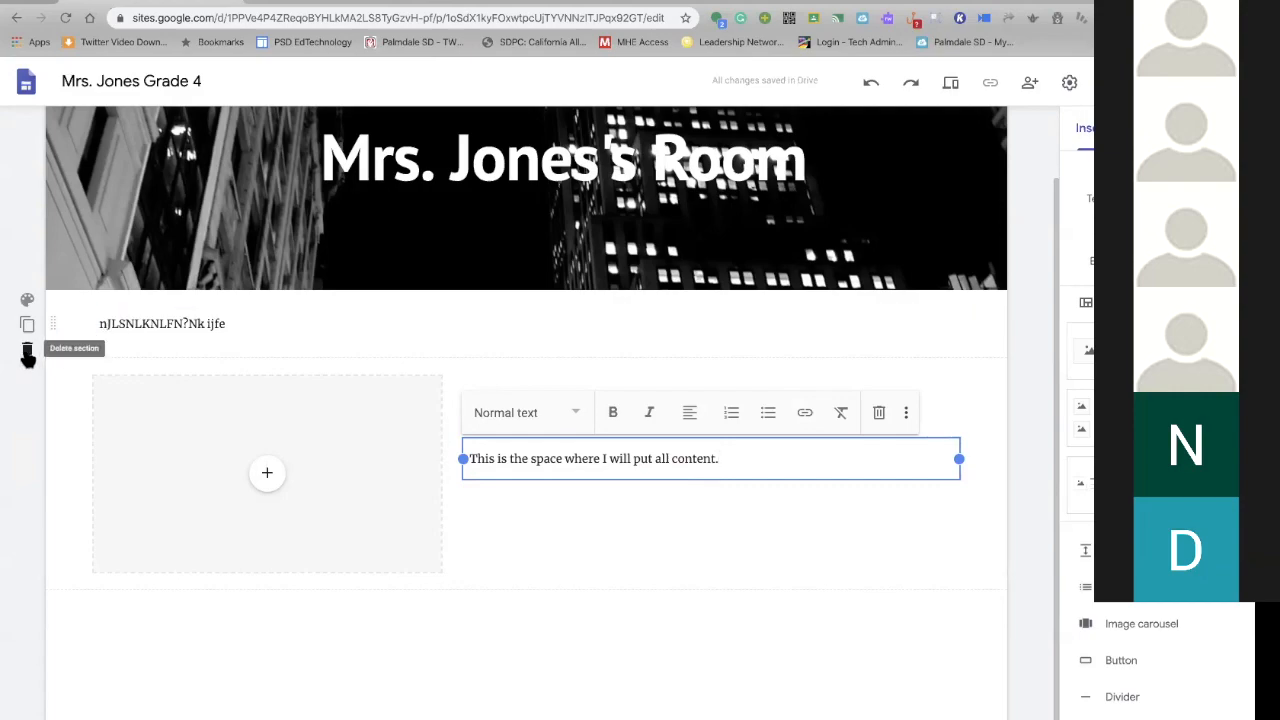
click(27, 353)
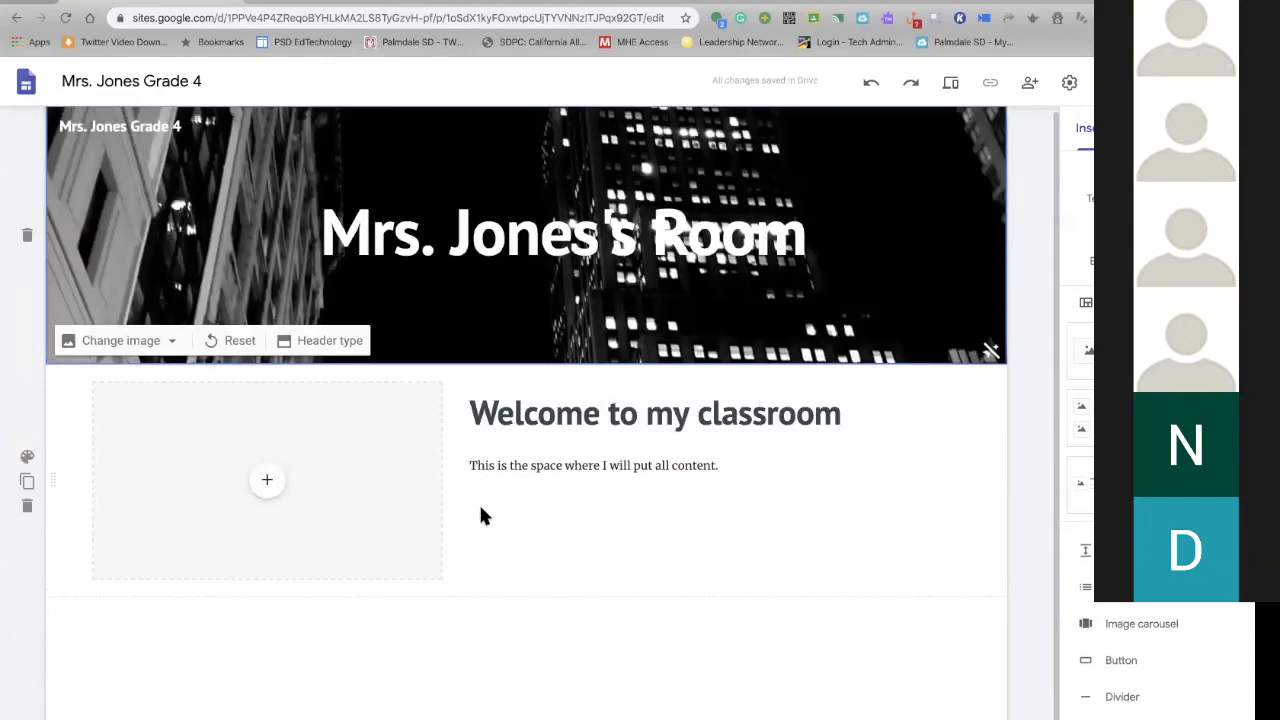
Fill the layout's empty placeholder with the teacher's own Google Calendar
click(268, 486)
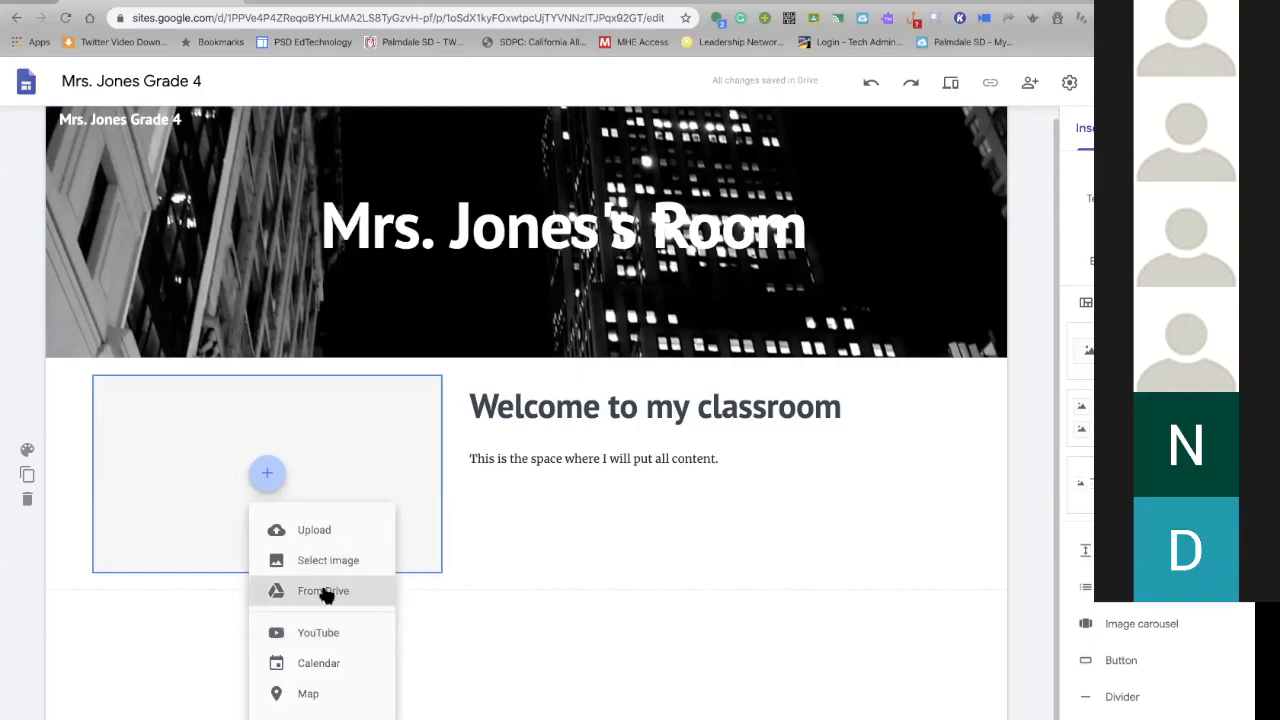
click(310, 662)
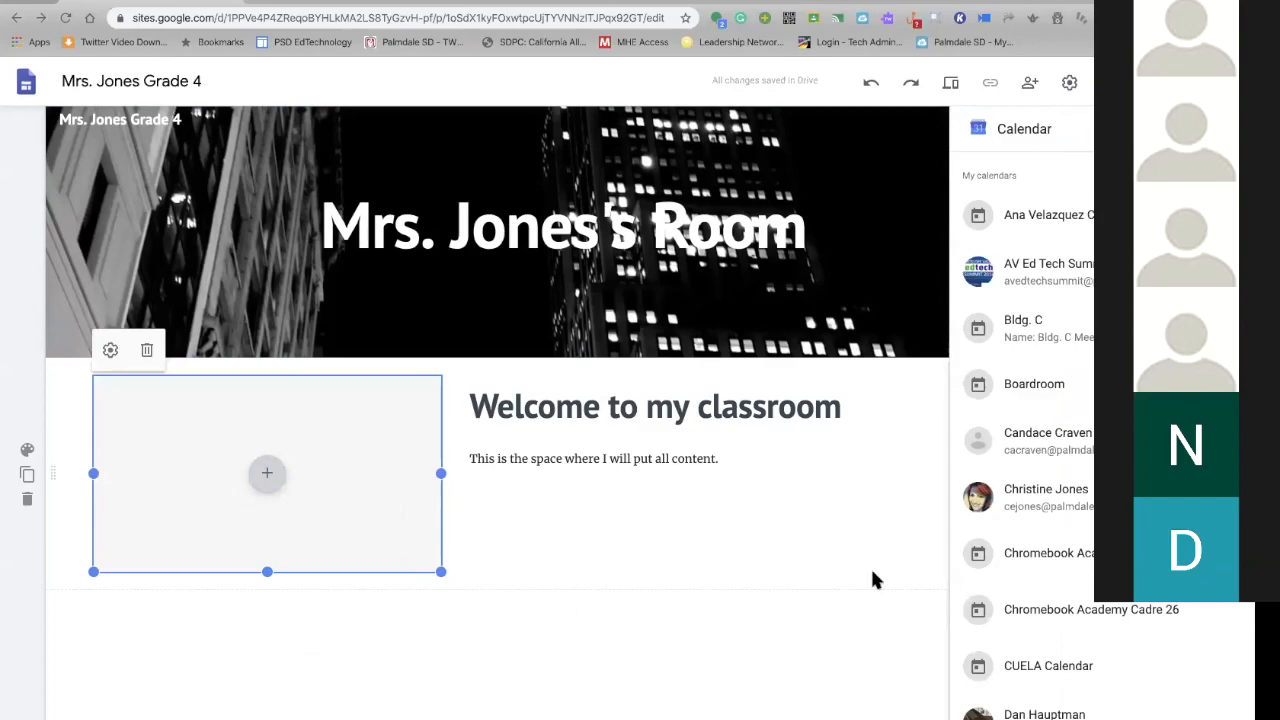
click(1058, 492)
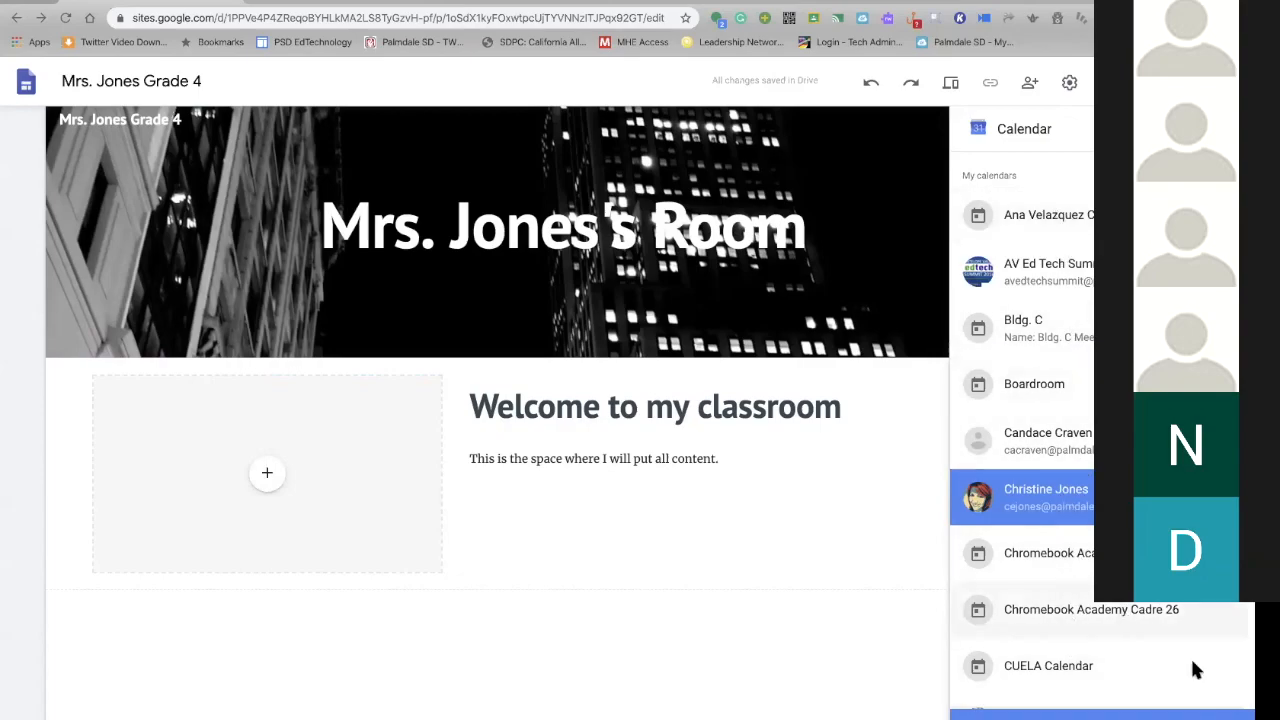
click(1050, 489)
click(1052, 489)
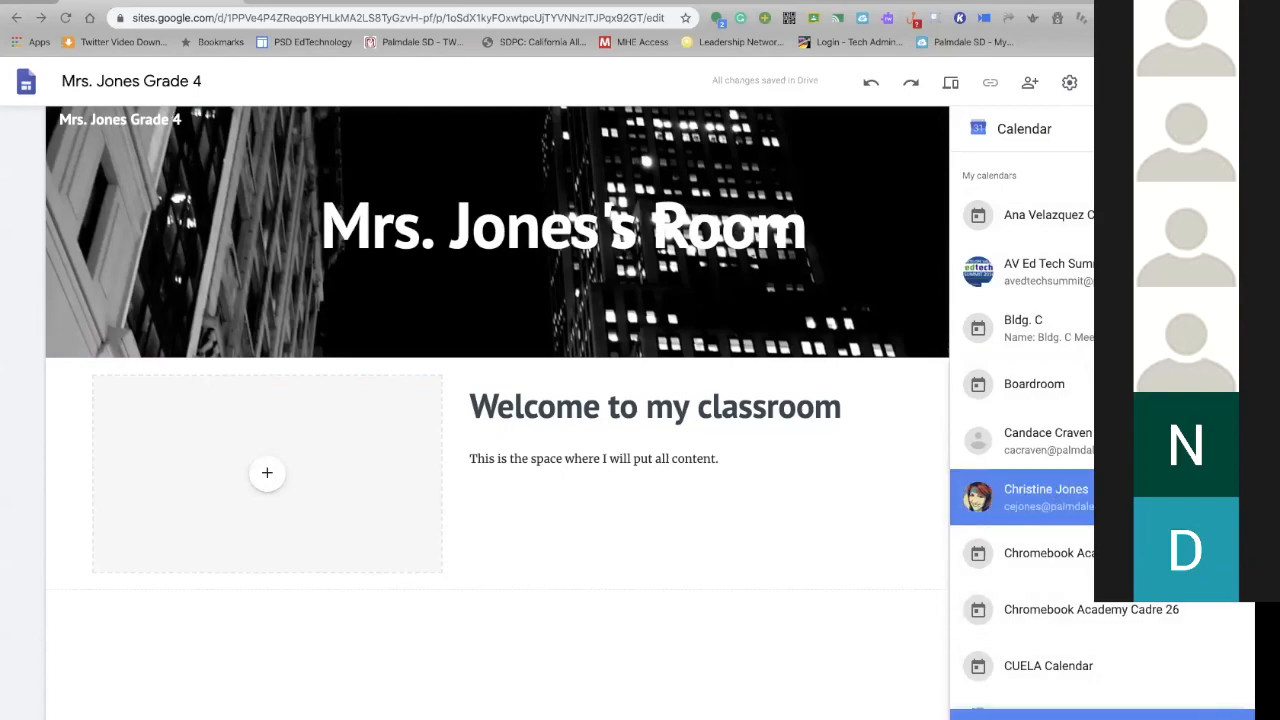
click(1100, 713)
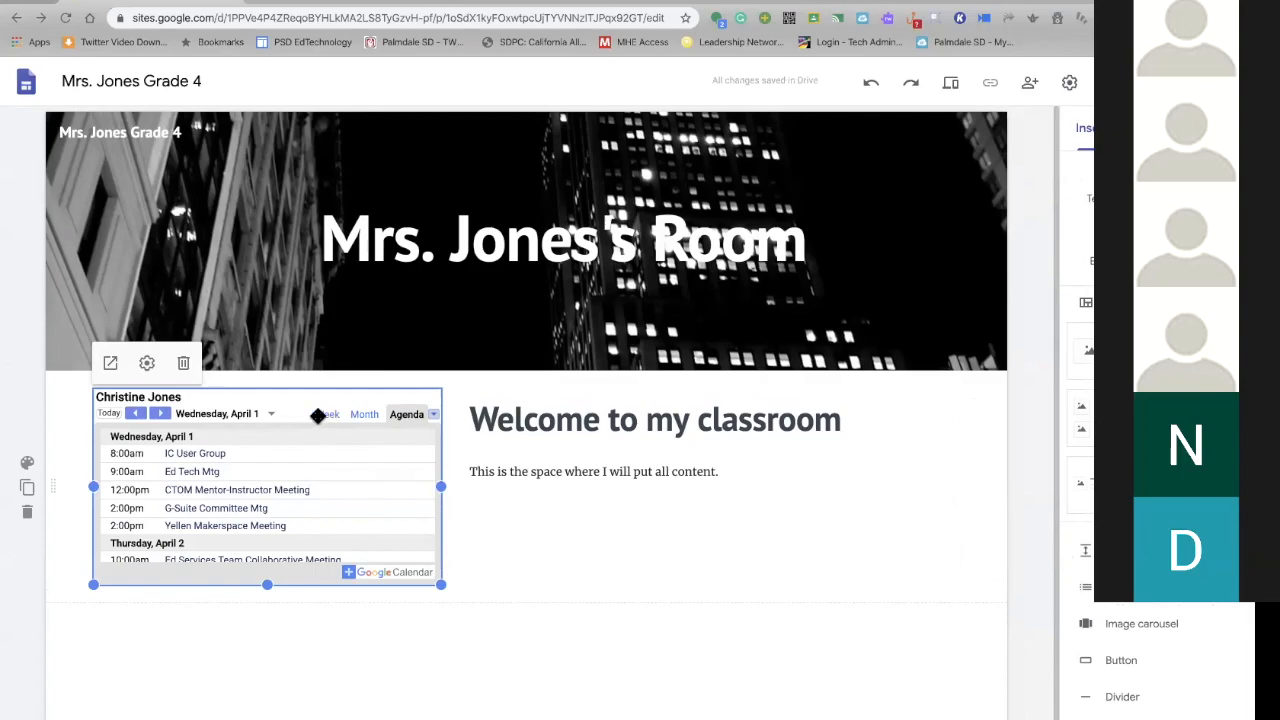
Set the embedded calendar's view mode to Week in its settings
click(147, 363)
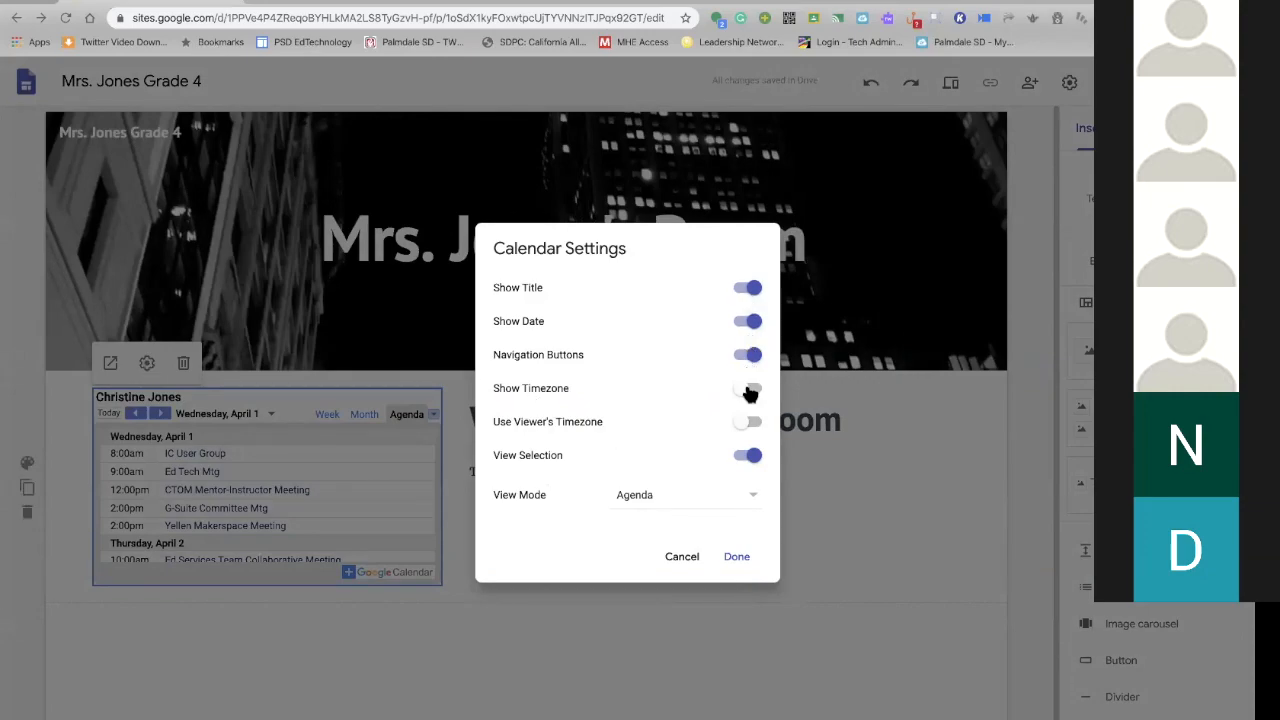
click(755, 498)
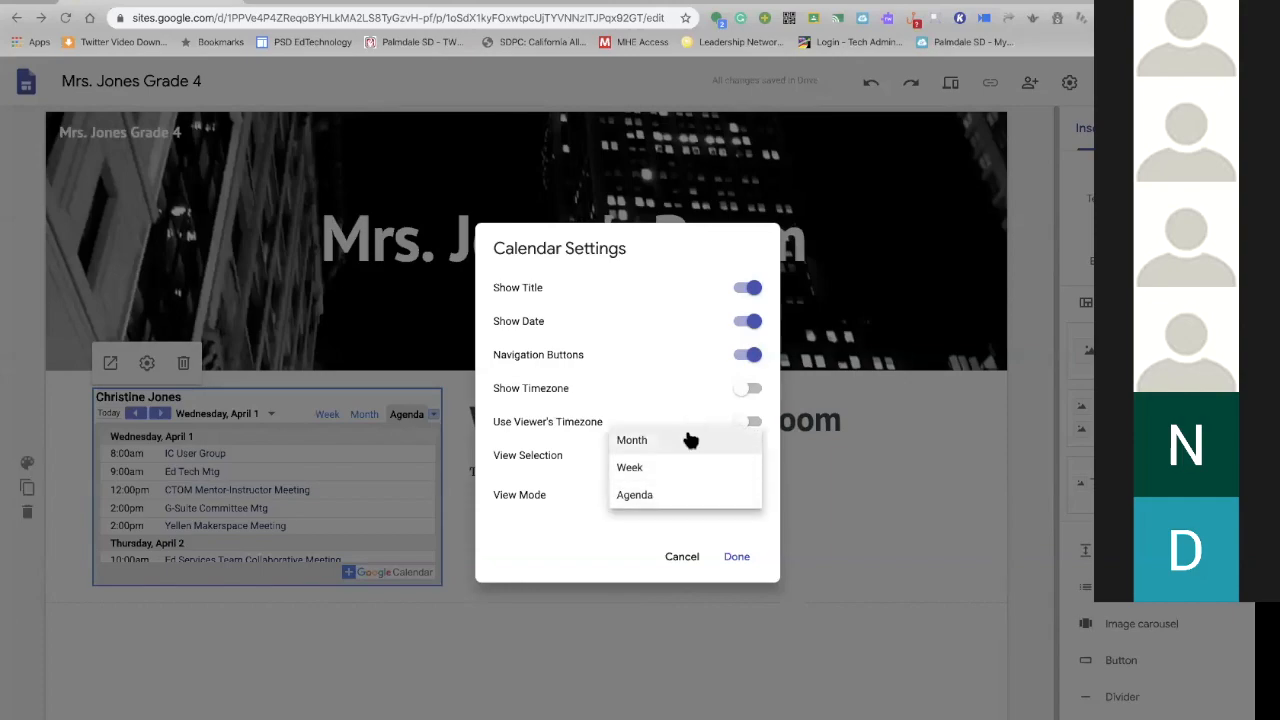
click(679, 470)
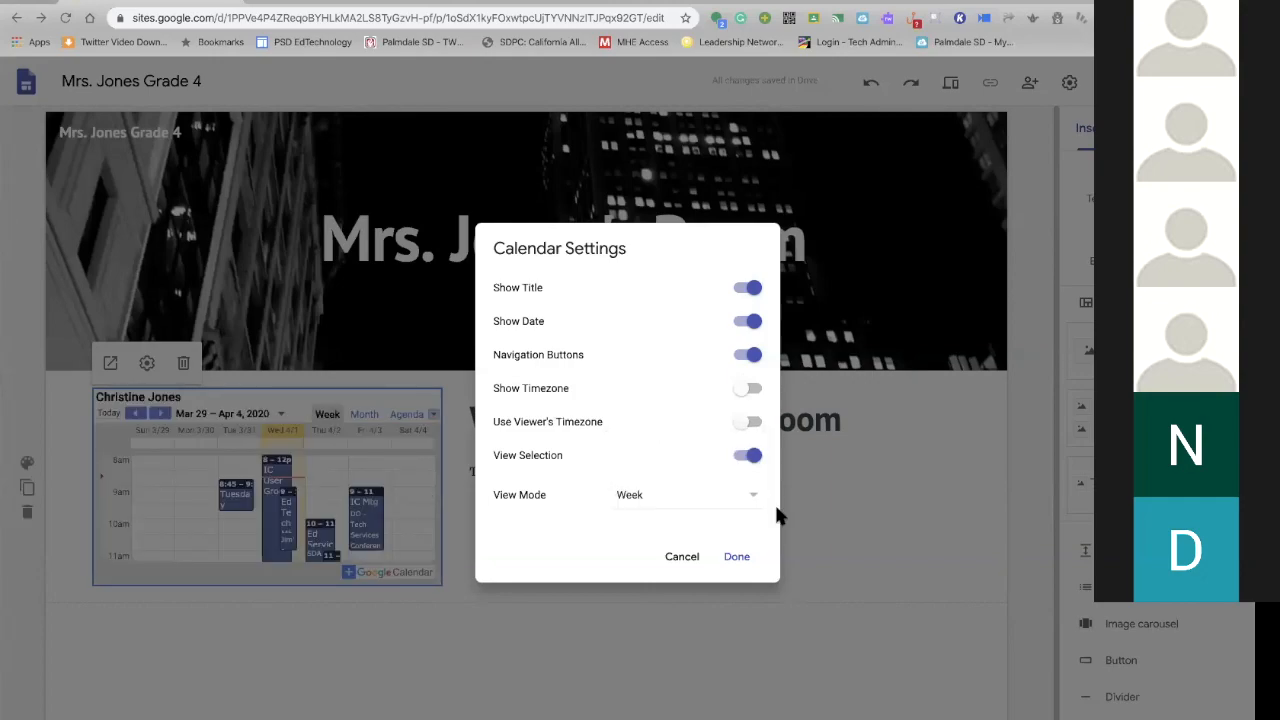
click(736, 557)
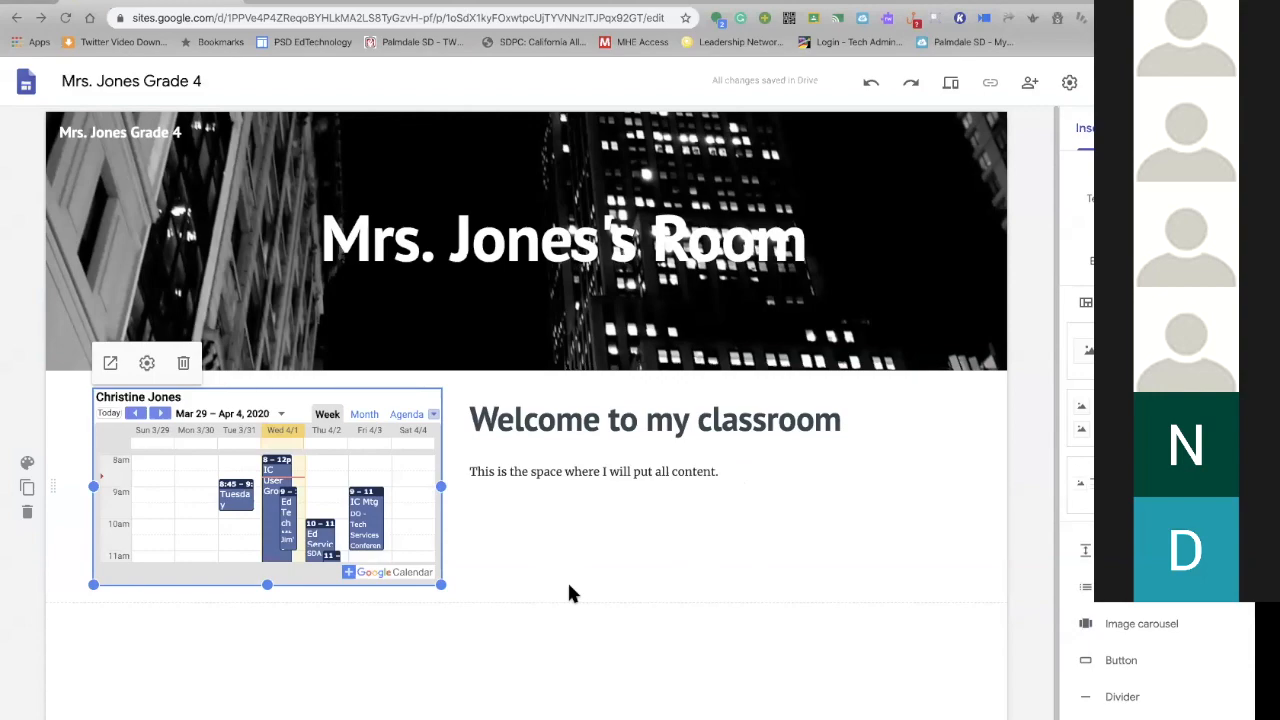
Enlarge the embedded calendar in both width and height so that more of the week's schedule fits
drag(443, 583, 480, 706)
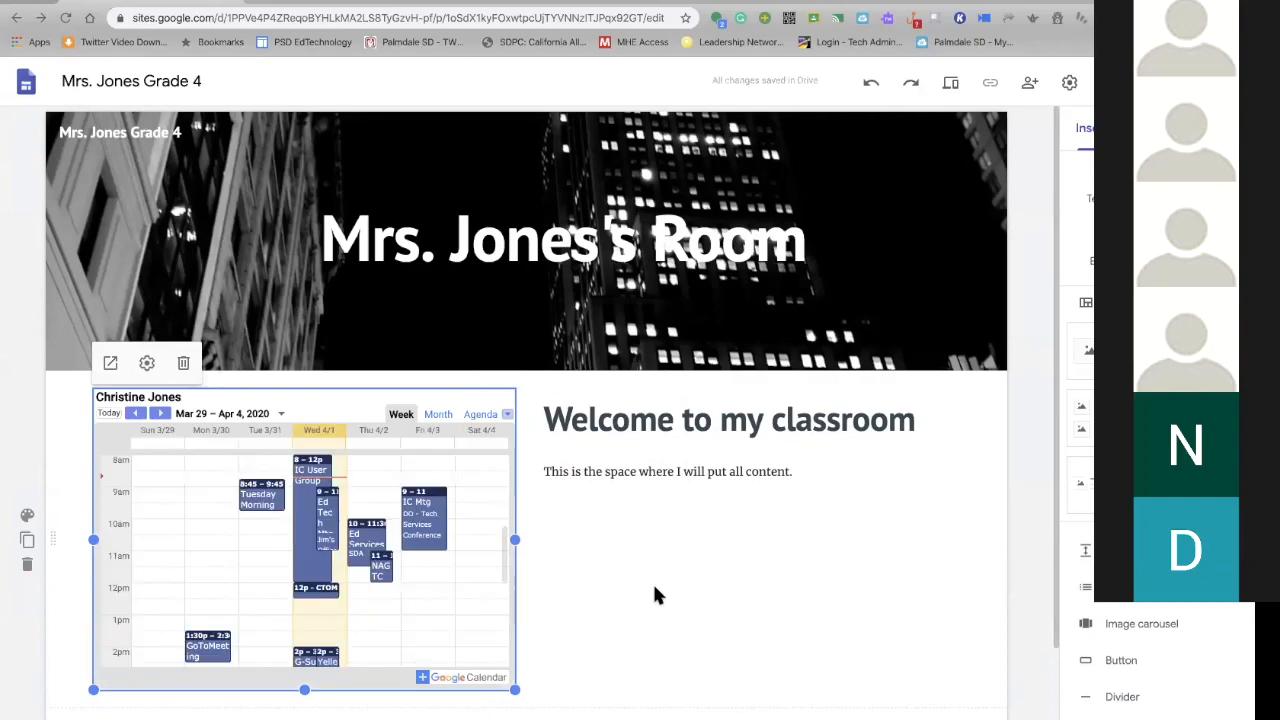
scroll(655, 595, down, 1)
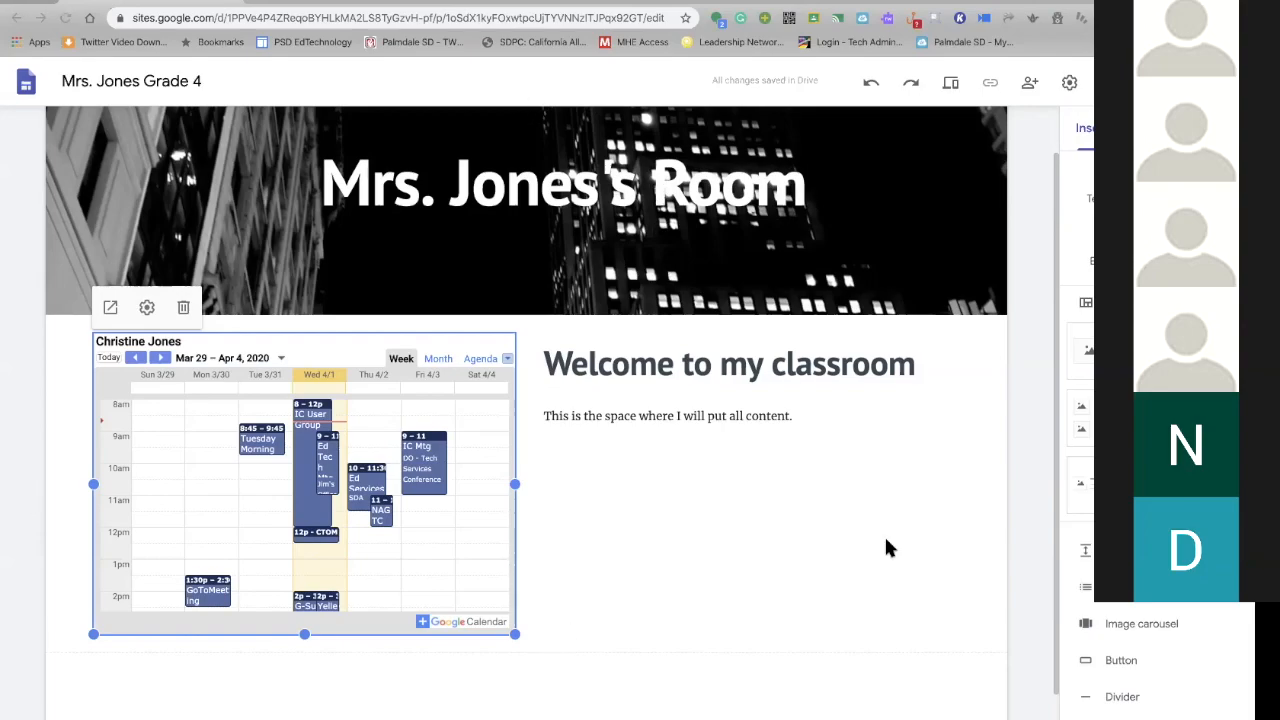
scroll(820, 518, down, 1)
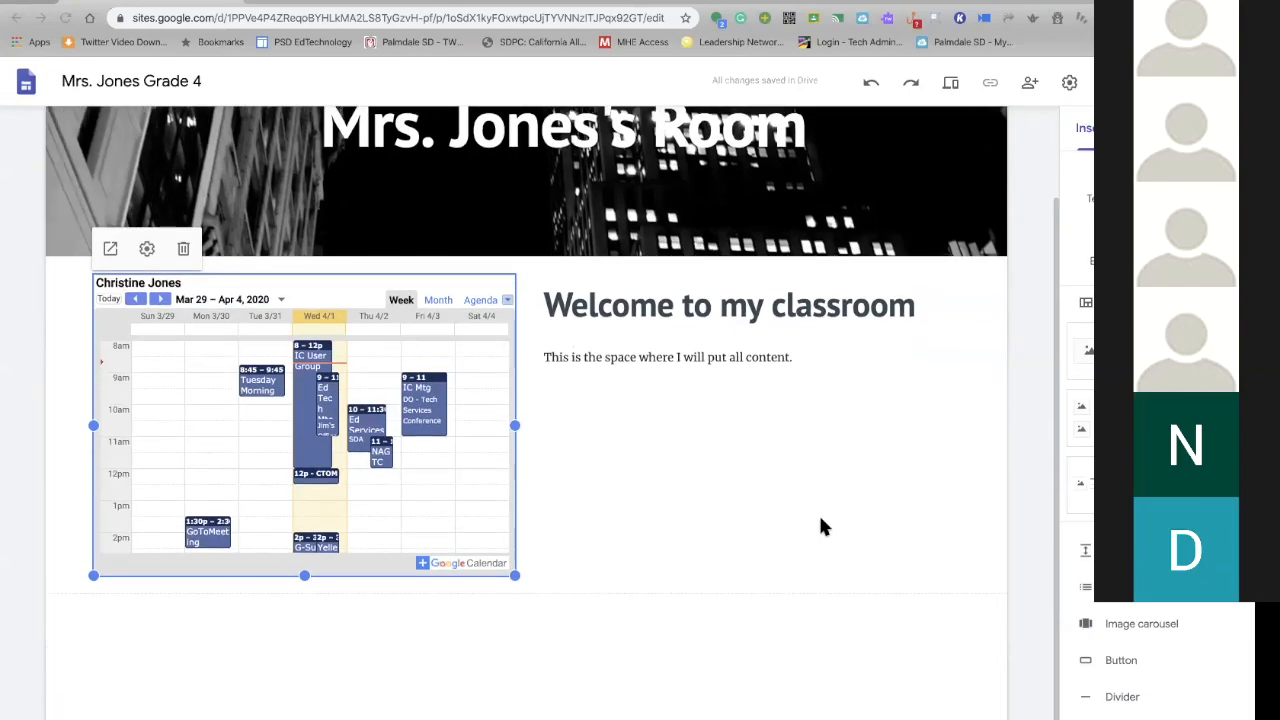
Try the Emphasis 1 background on the calendar section, and set the section background to Emphasis 2
click(622, 382)
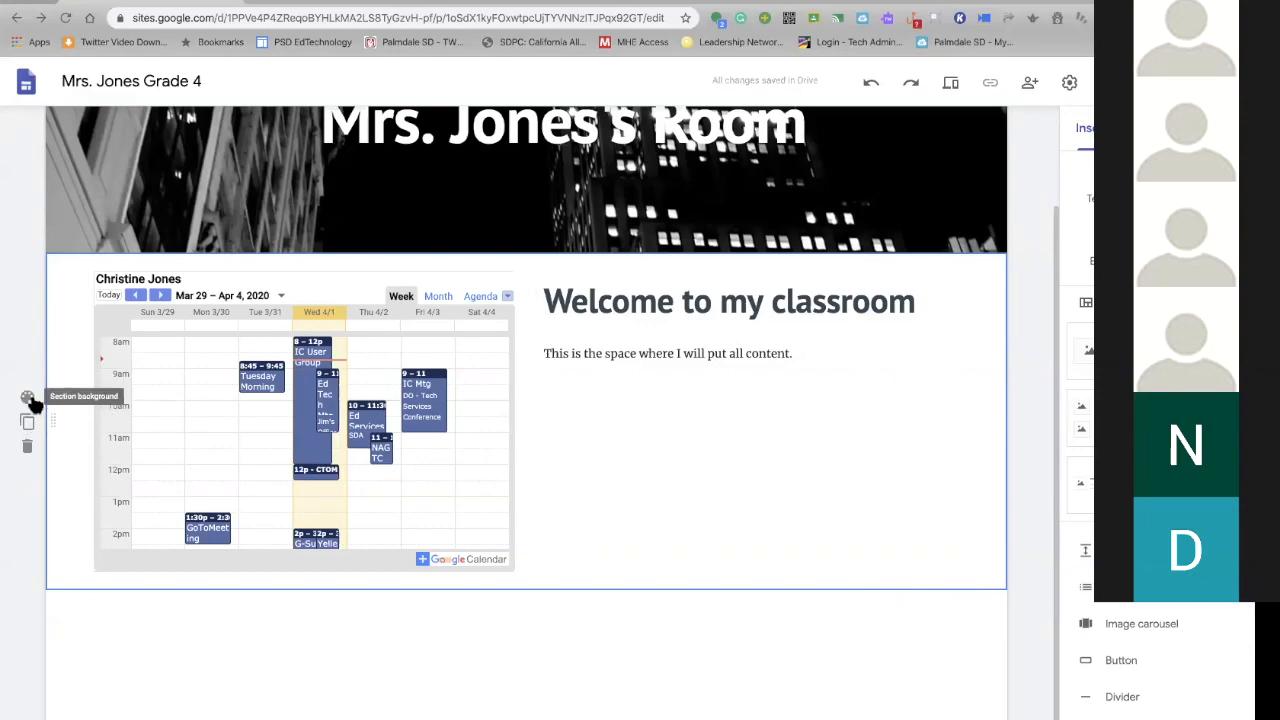
click(30, 399)
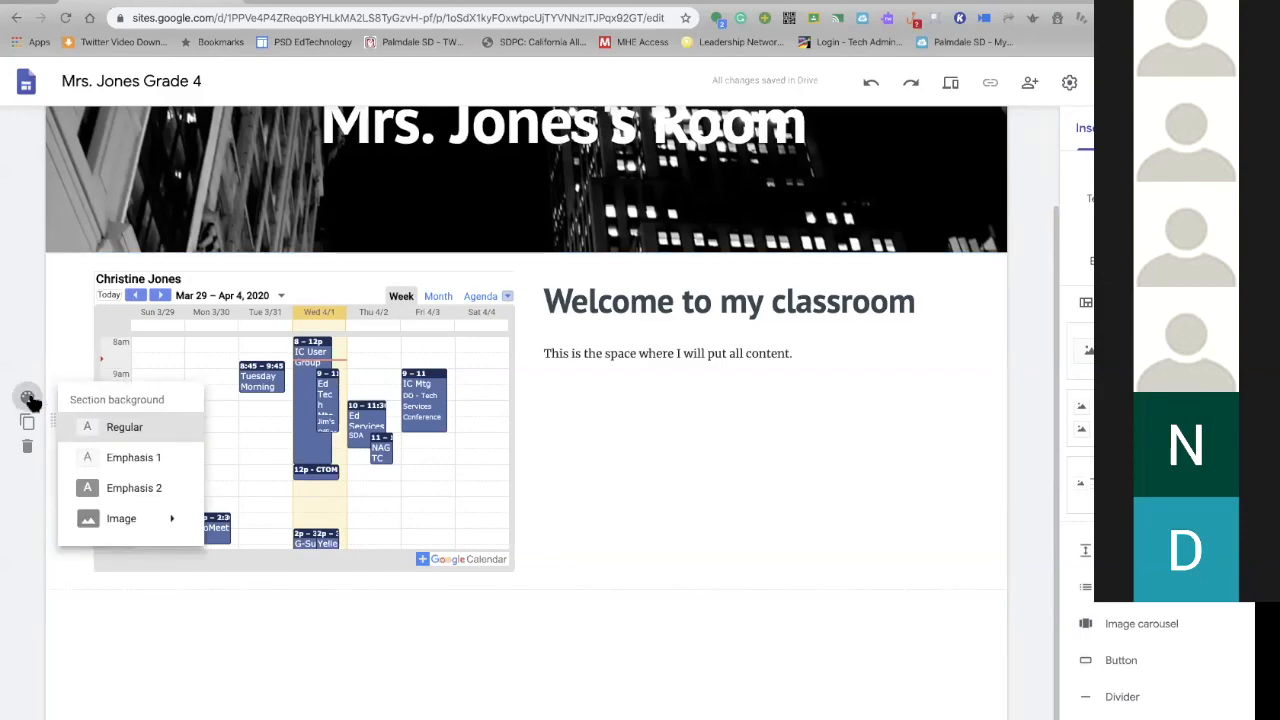
click(111, 466)
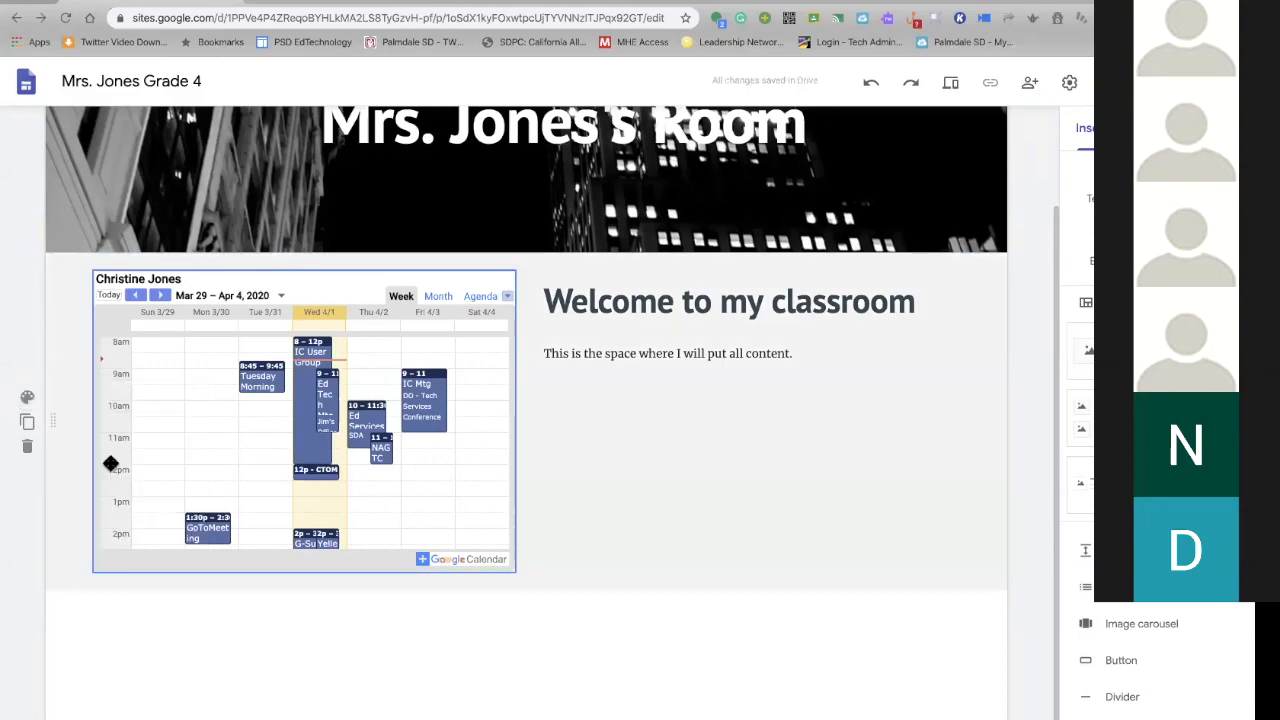
click(27, 398)
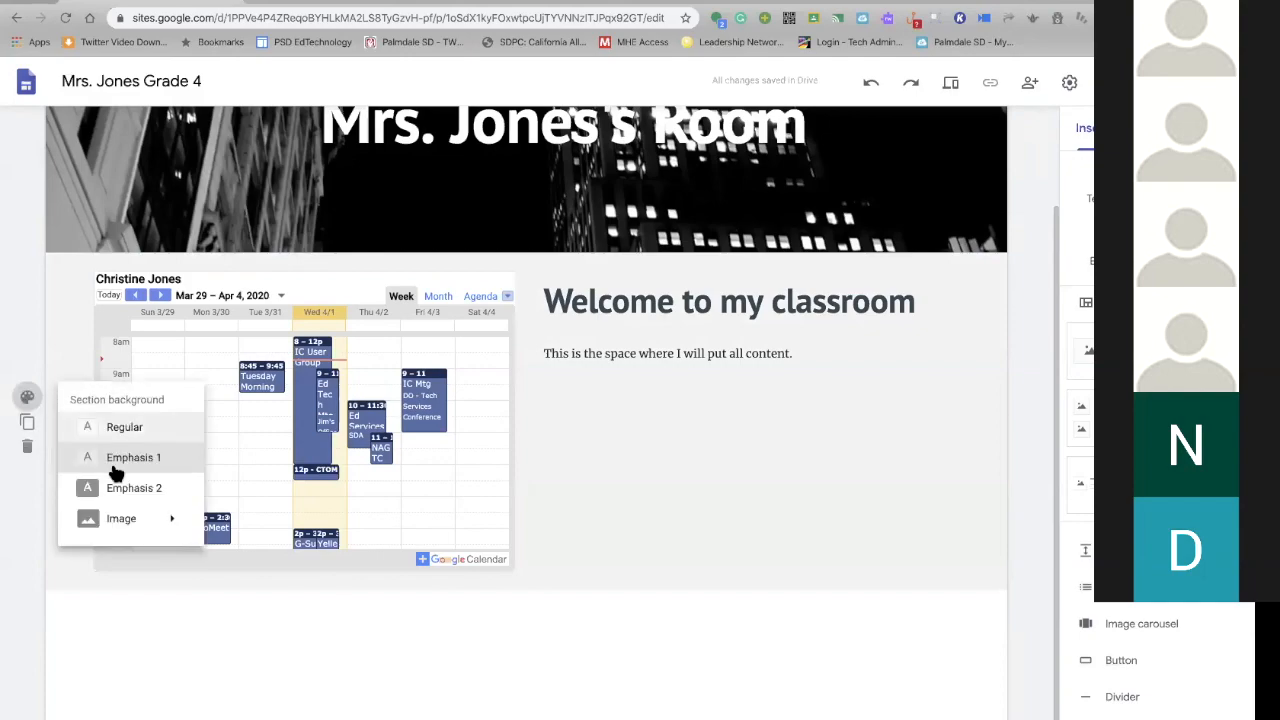
click(112, 487)
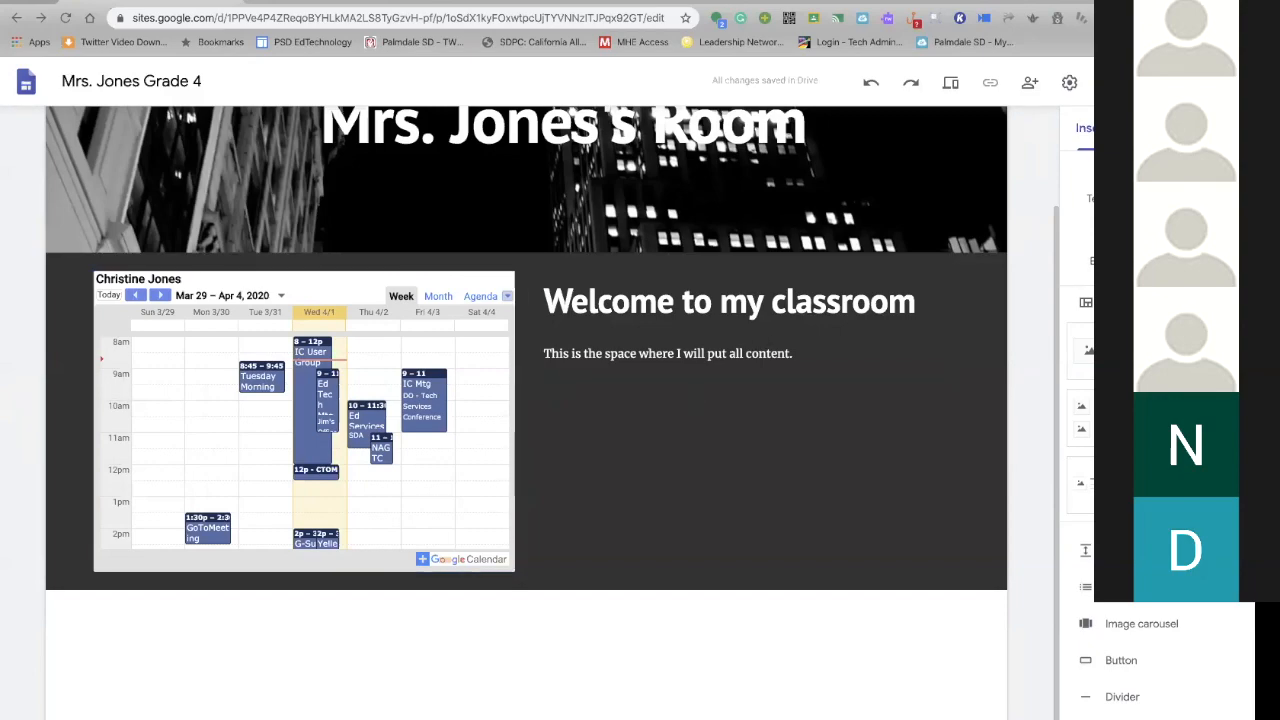
Try the blue, magenta and green accent colors of the Simple theme on the section background
click(1221, 128)
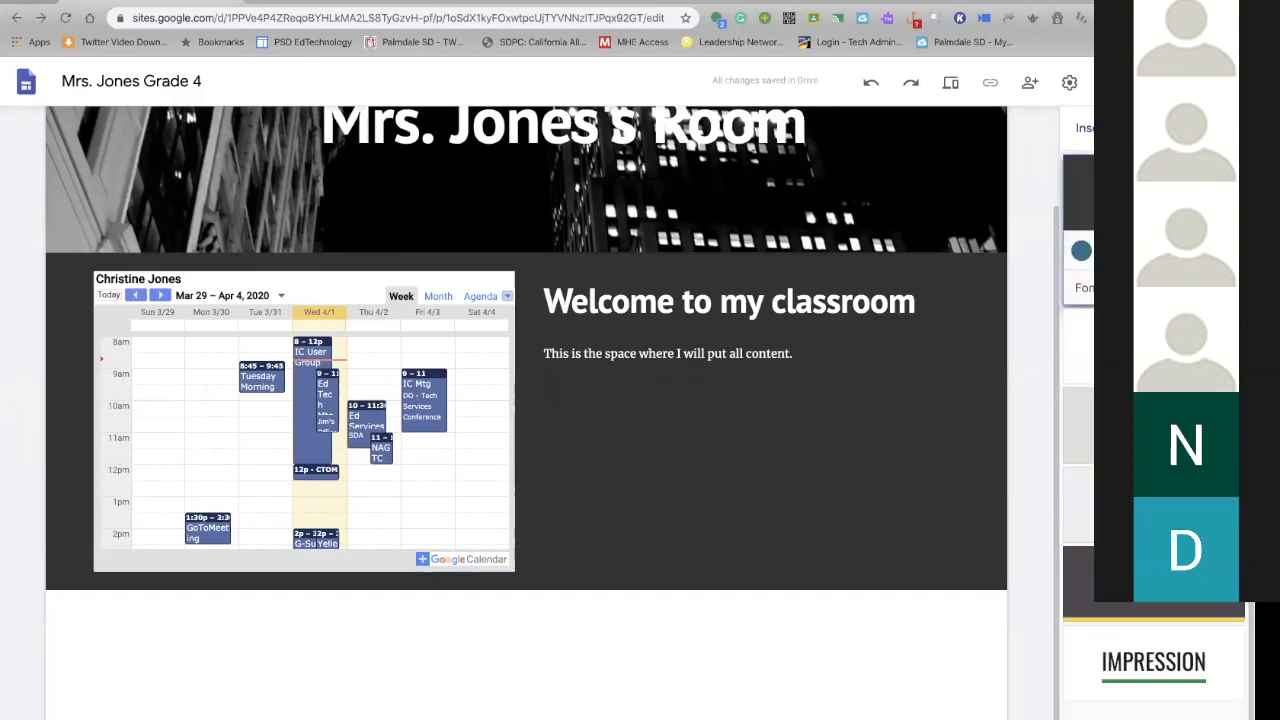
click(1080, 253)
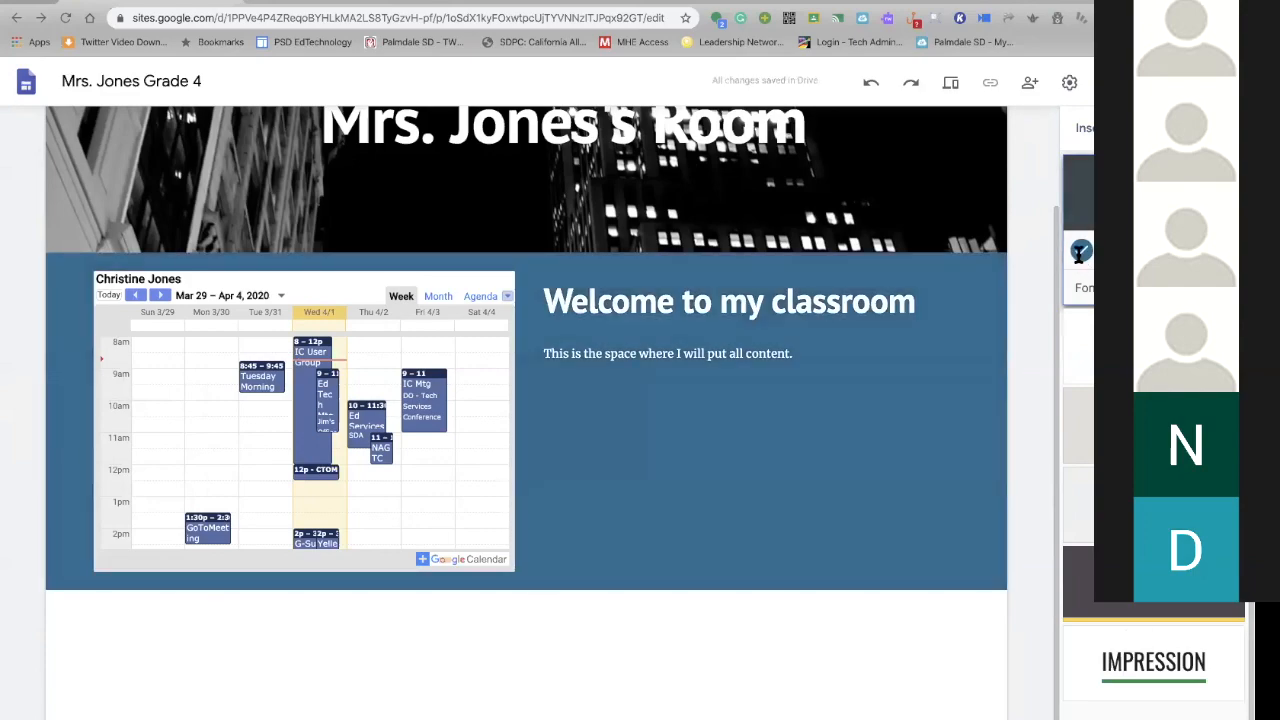
click(1138, 252)
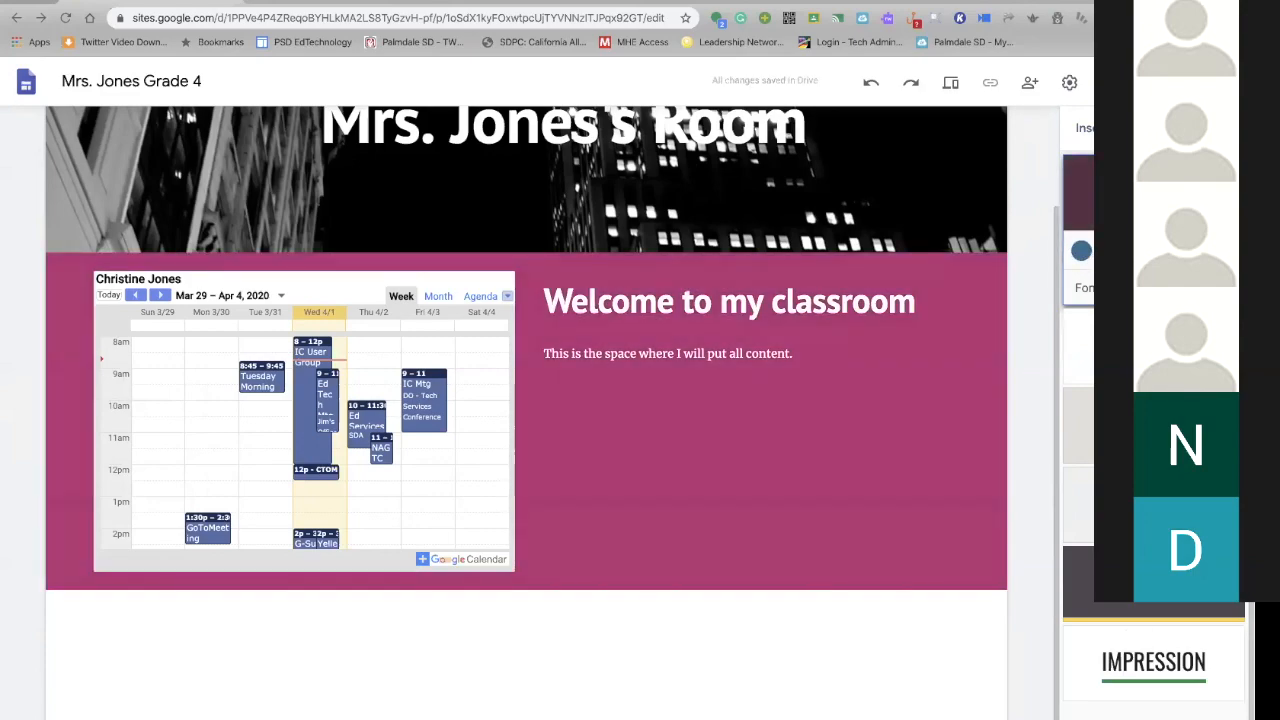
click(1166, 252)
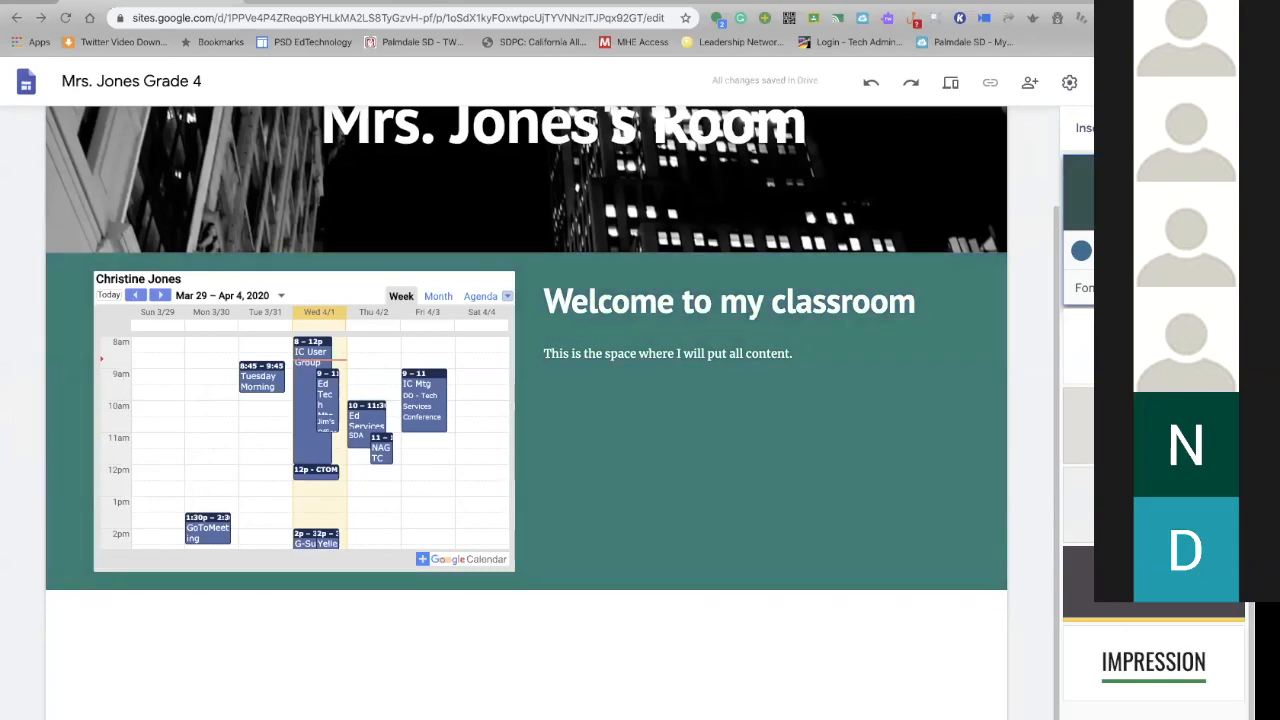
Replace the theme's accent with a custom dark red color, and check the image options for the calendar section's background
click(1222, 251)
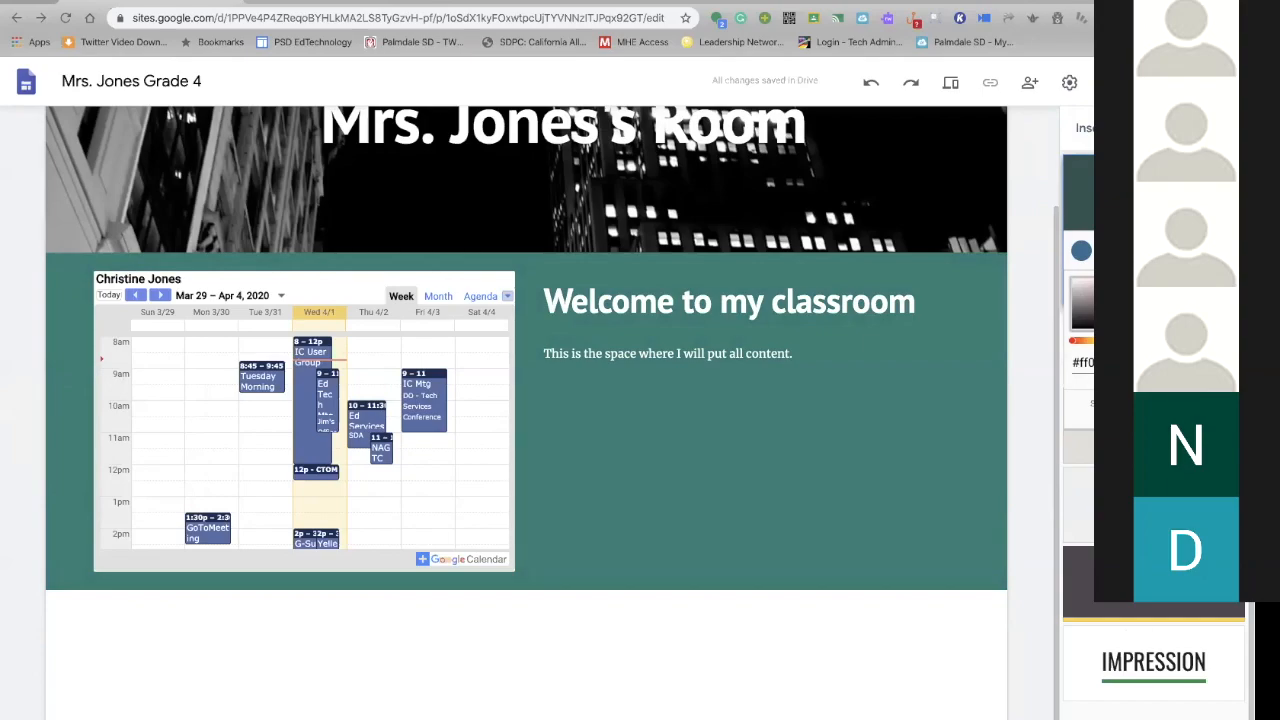
click(1160, 298)
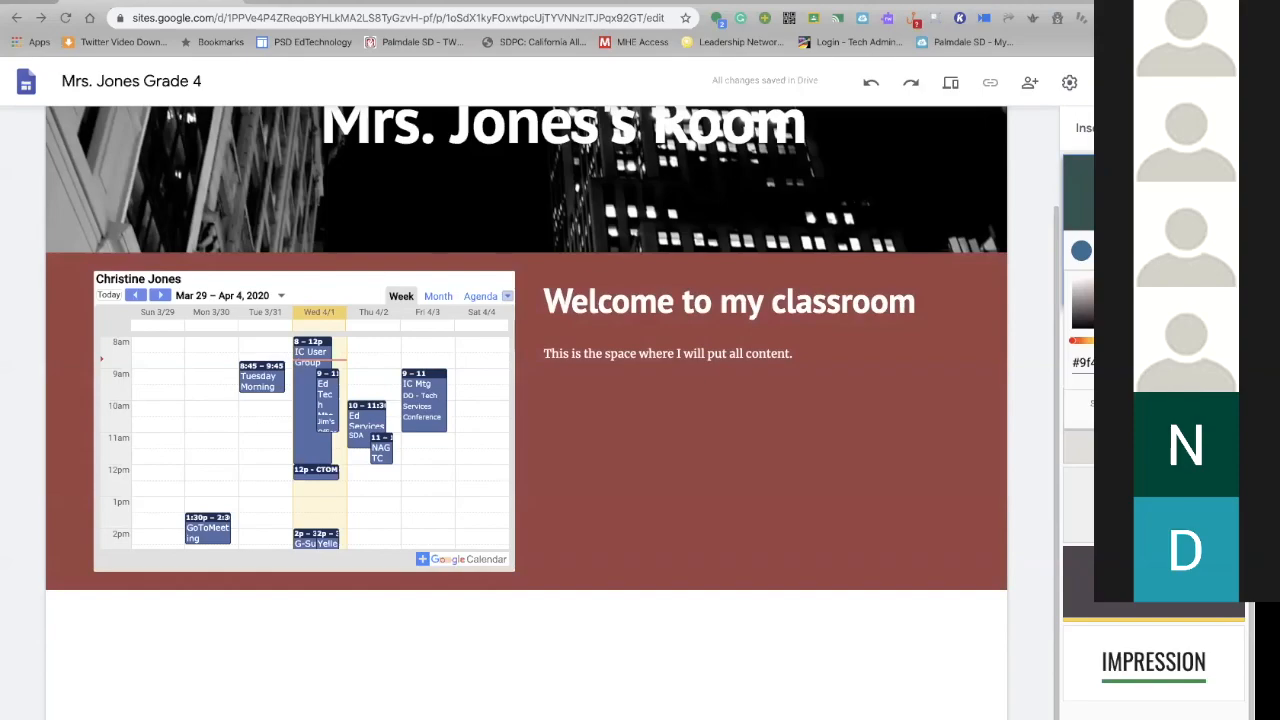
click(1160, 306)
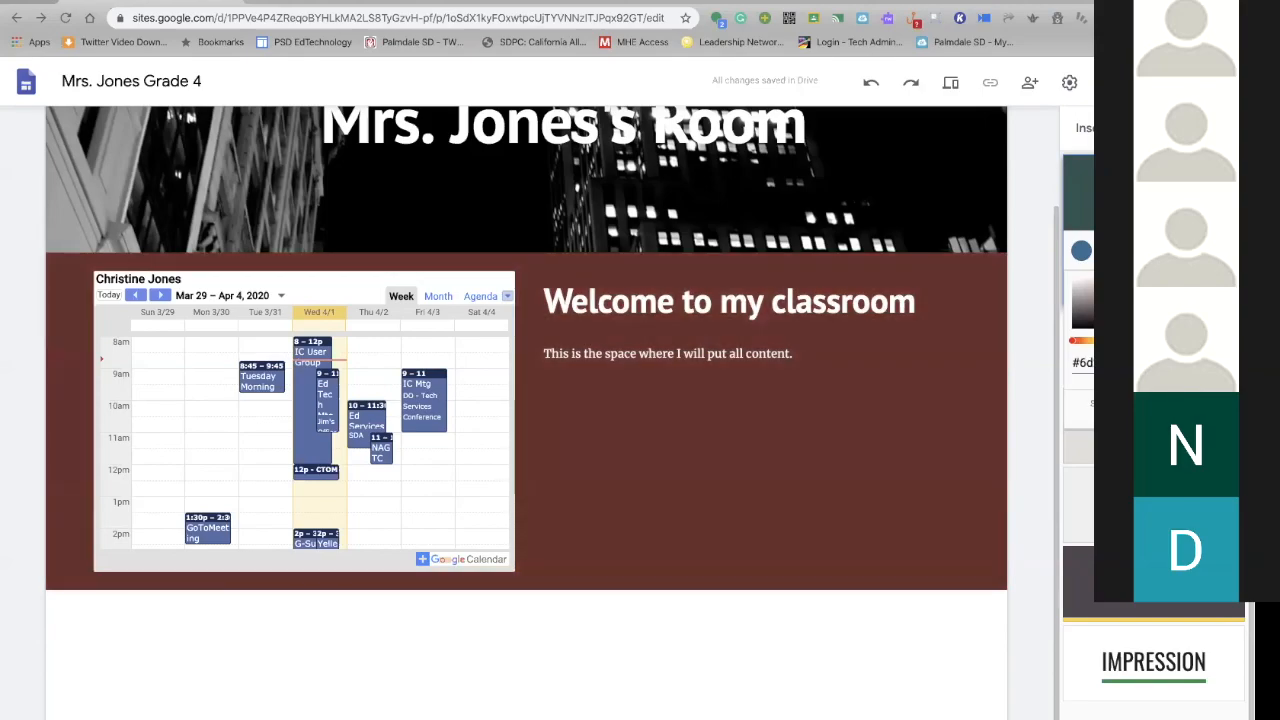
click(1160, 302)
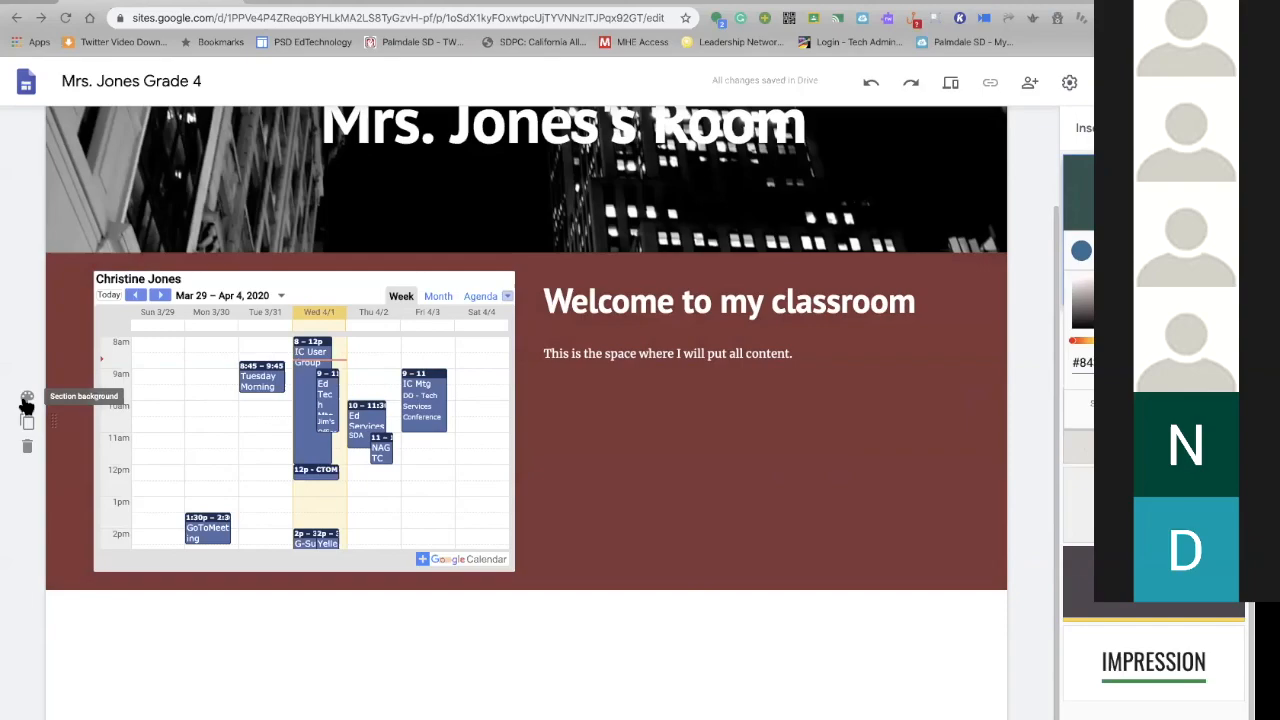
click(27, 400)
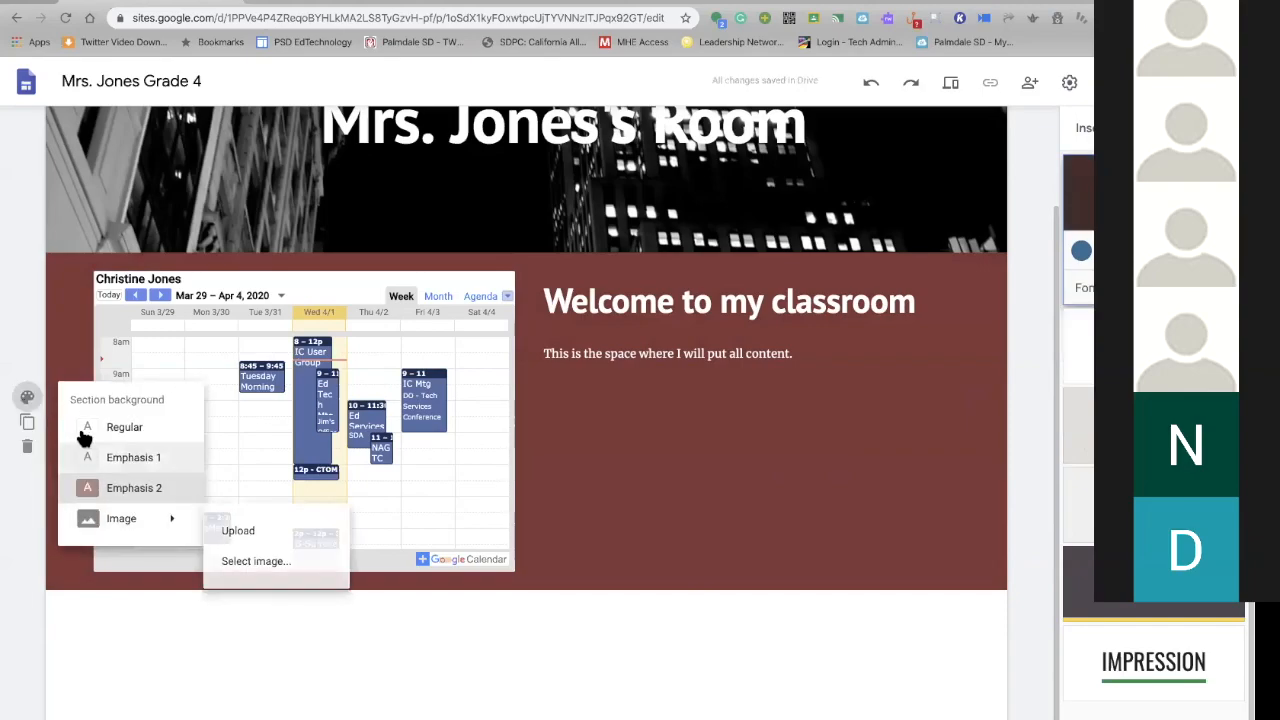
mouse_move(102, 530)
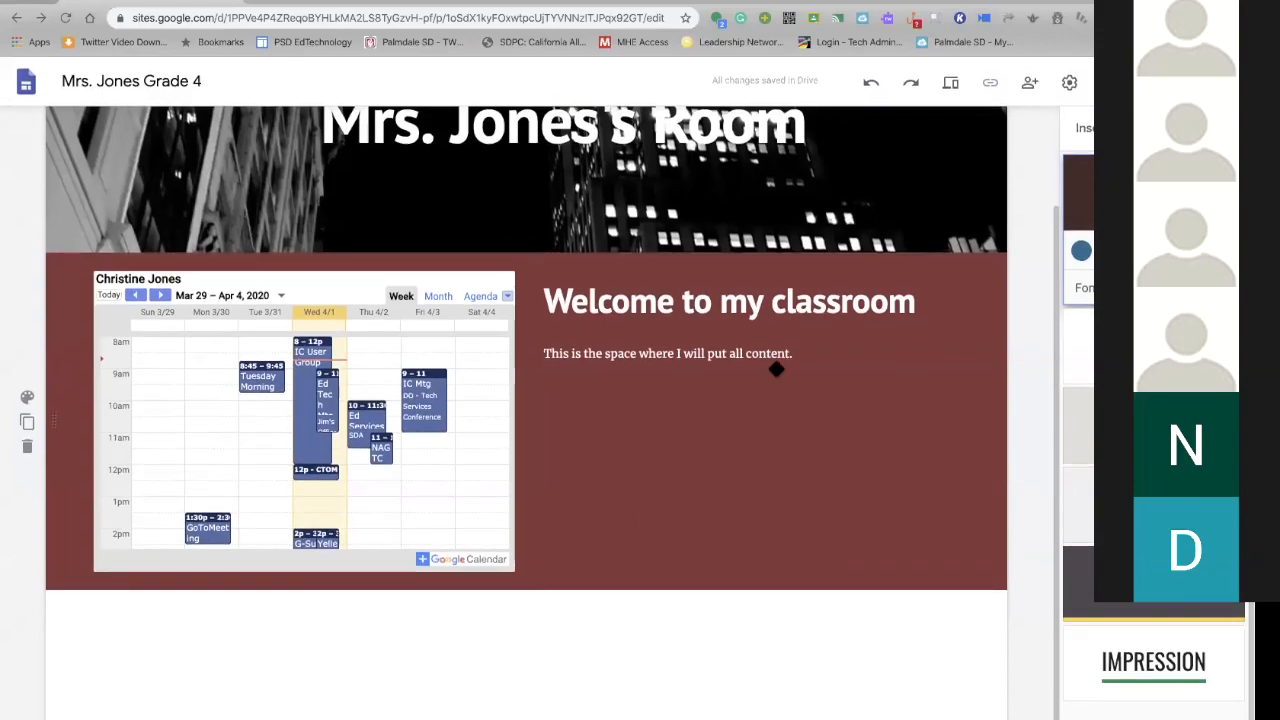
Browse the Google Drive files available for insertion under My Drive, shared drives, shared with me, recent, starred and computers
click(1082, 132)
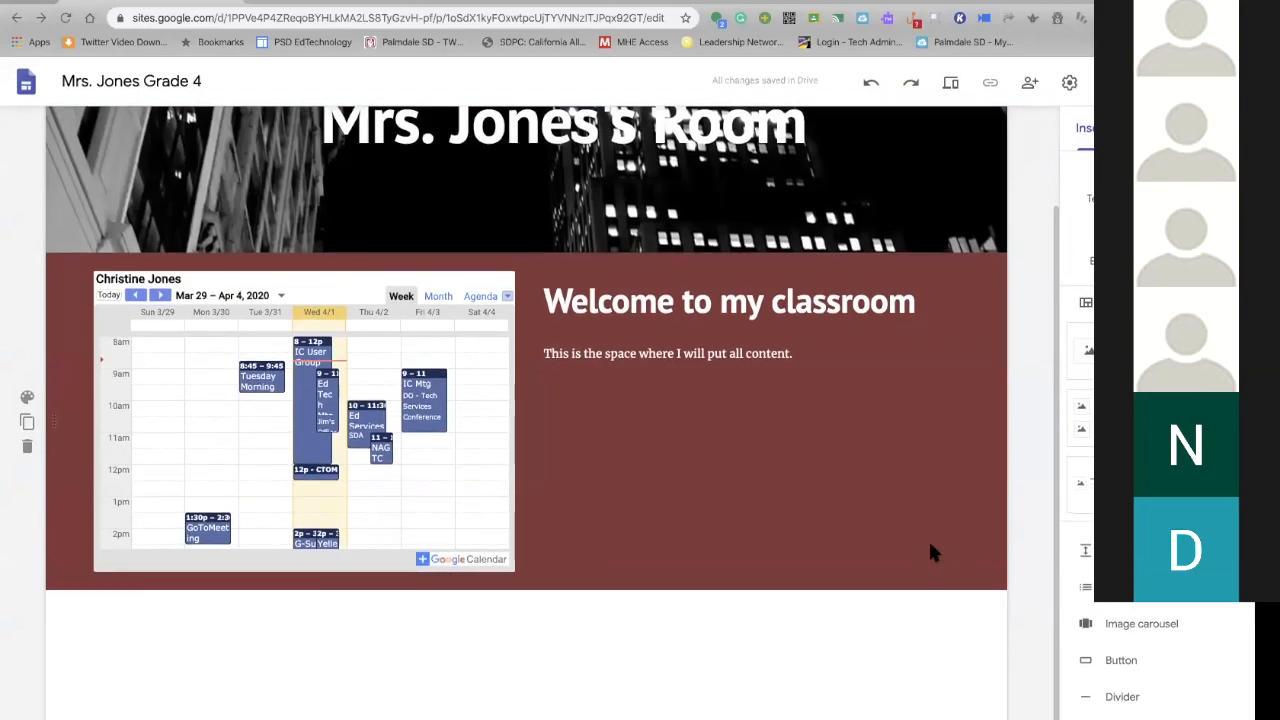
scroll(930, 550, up, 2)
scroll(930, 552, down, 2)
click(1206, 248)
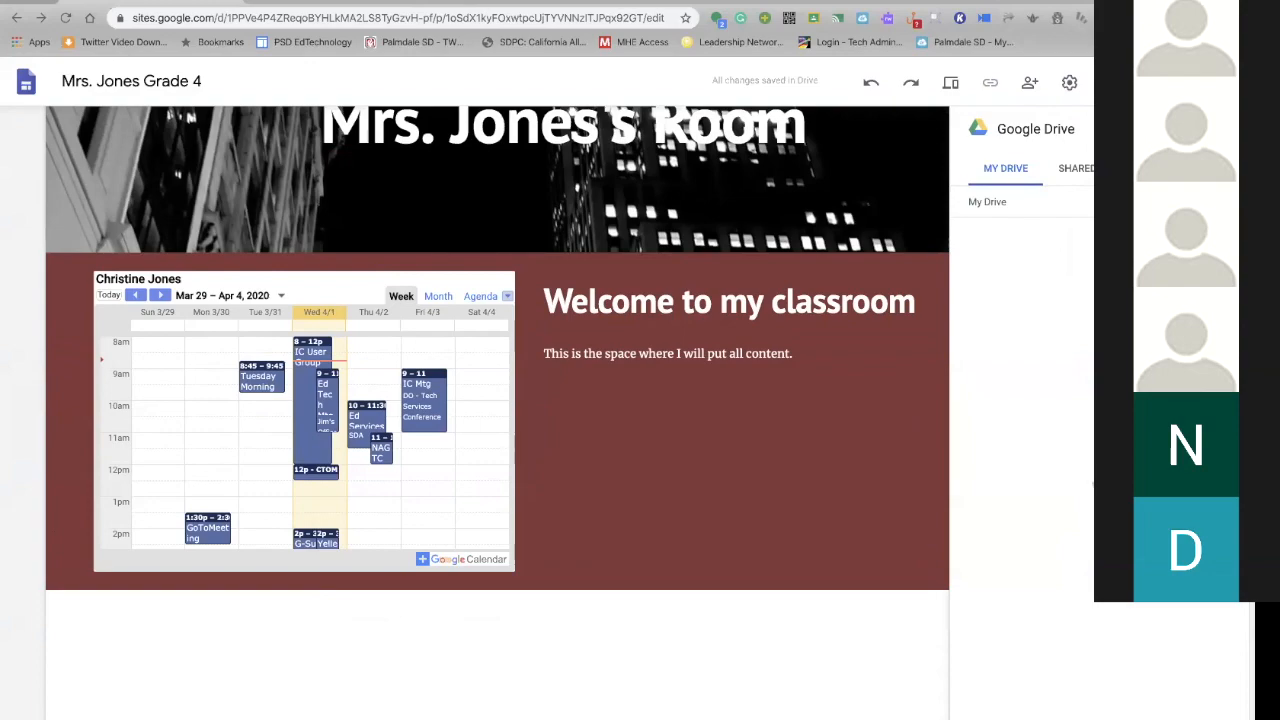
click(1078, 168)
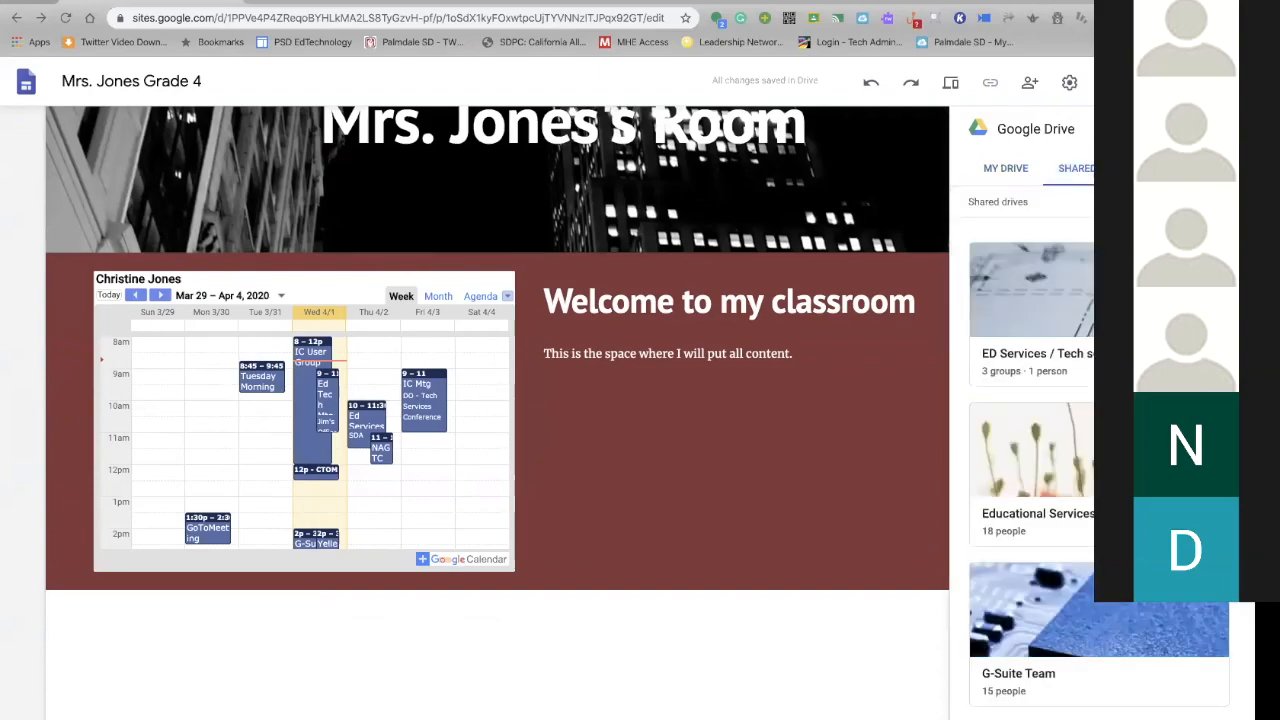
click(1196, 168)
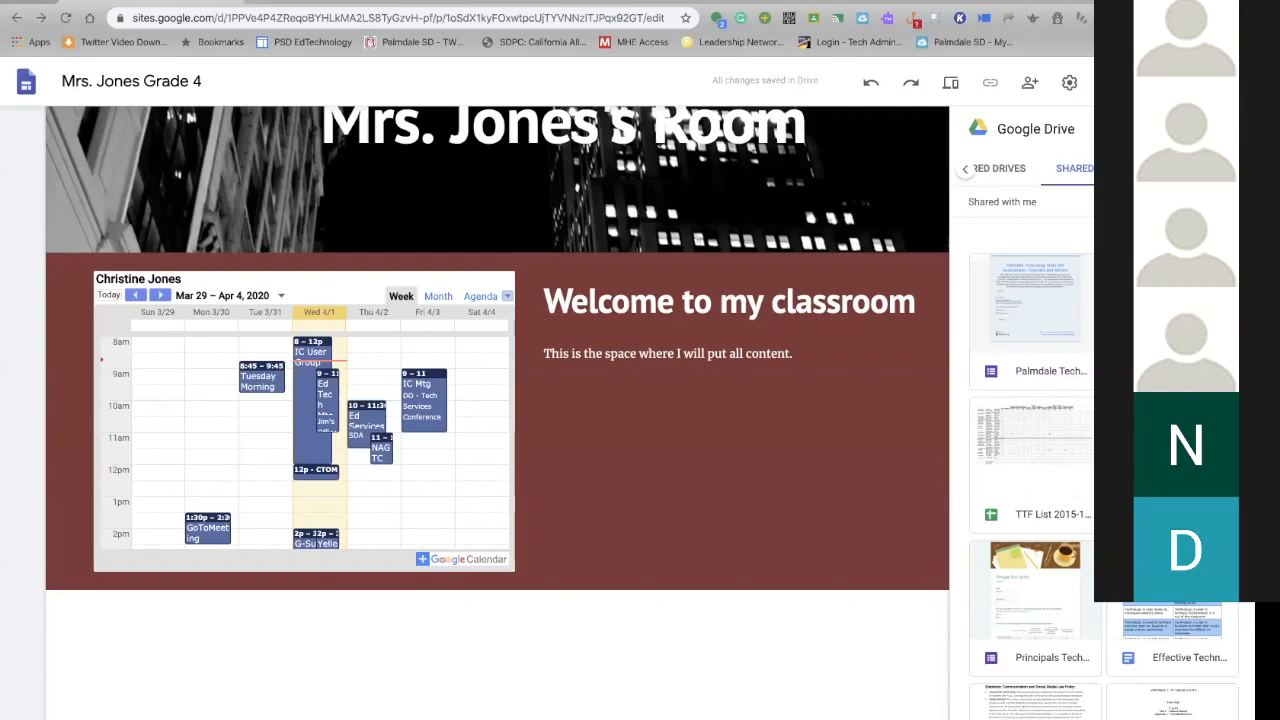
click(1202, 168)
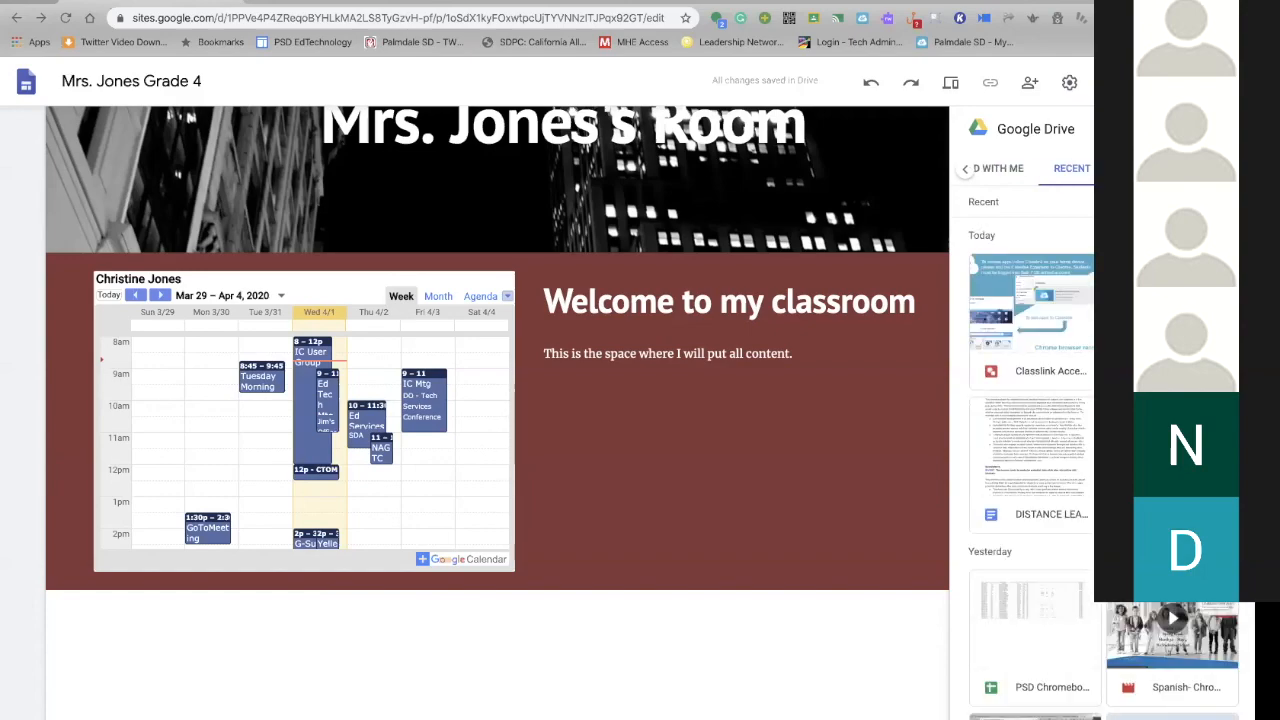
click(1146, 168)
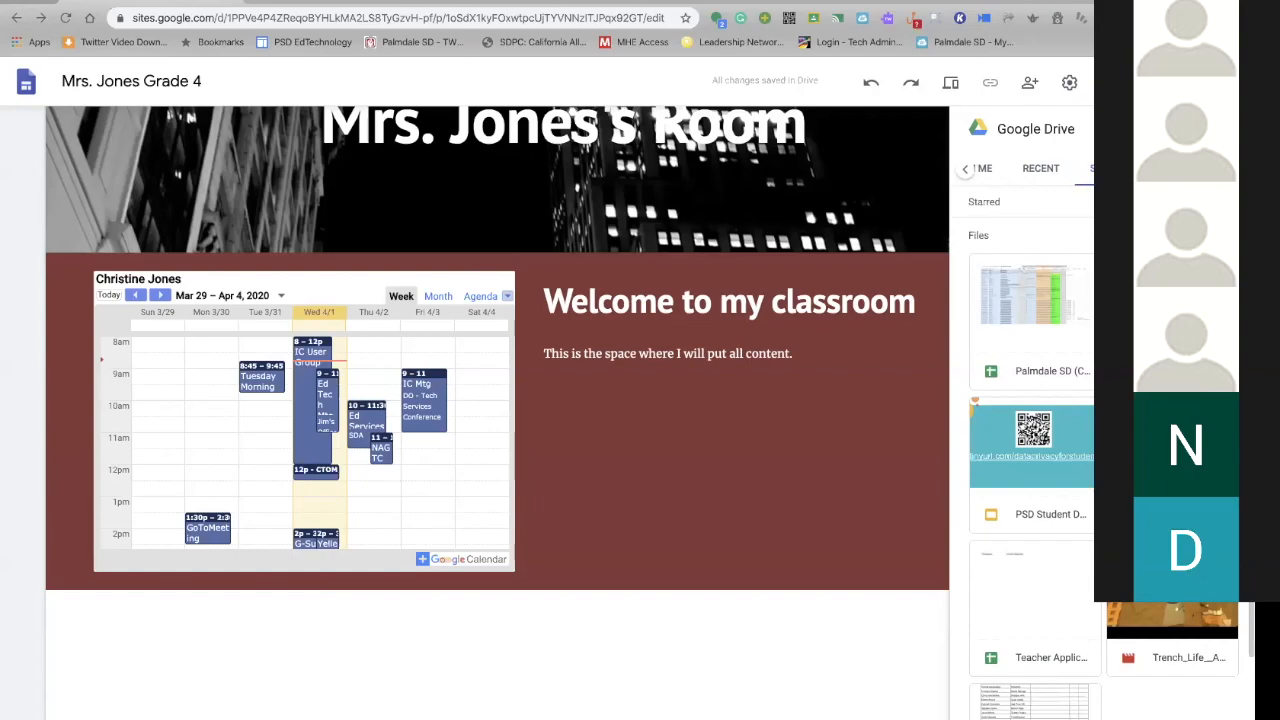
click(1196, 168)
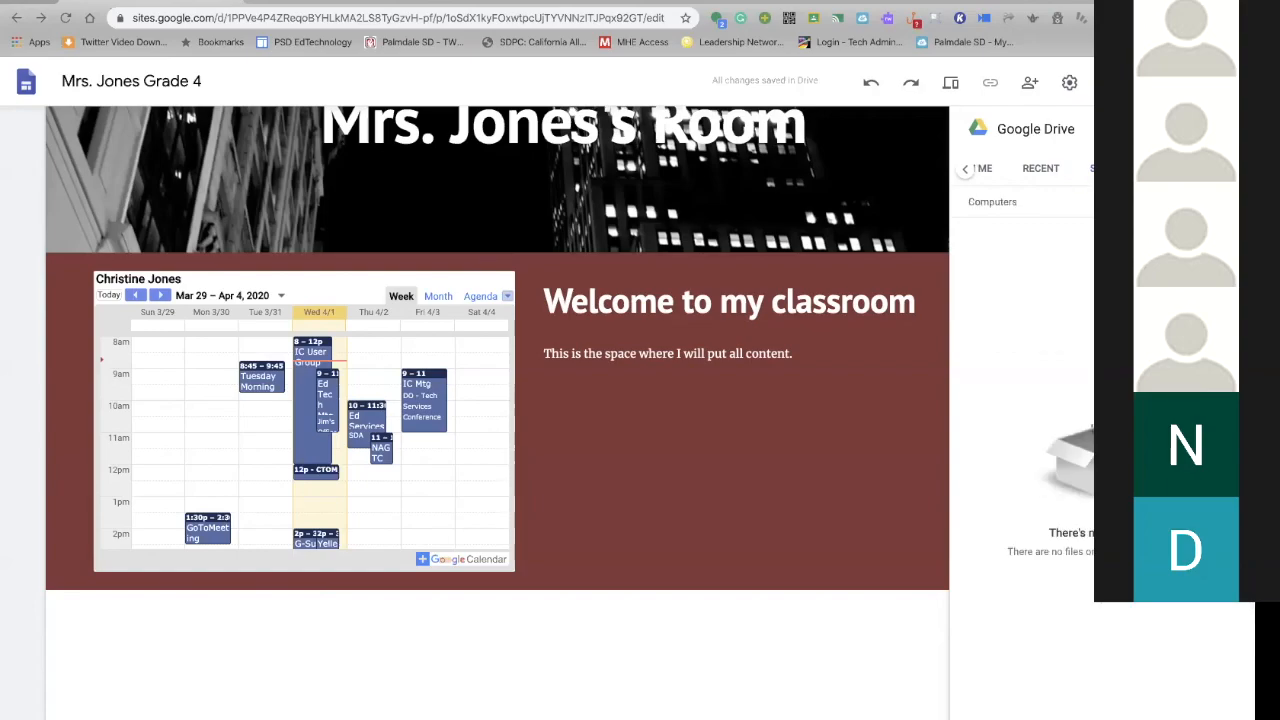
Insert the starred PSD student data privacy slide presentation from Google Drive below the calendar section
click(1114, 168)
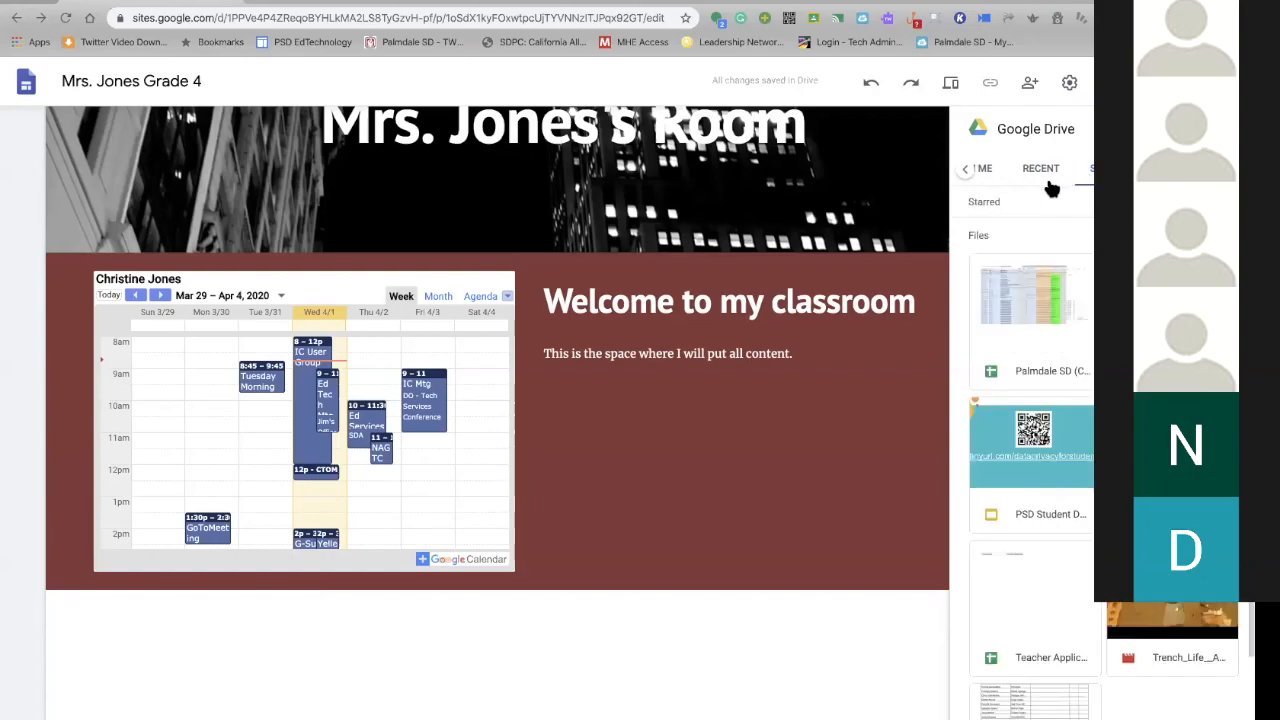
scroll(1052, 437, down, 1)
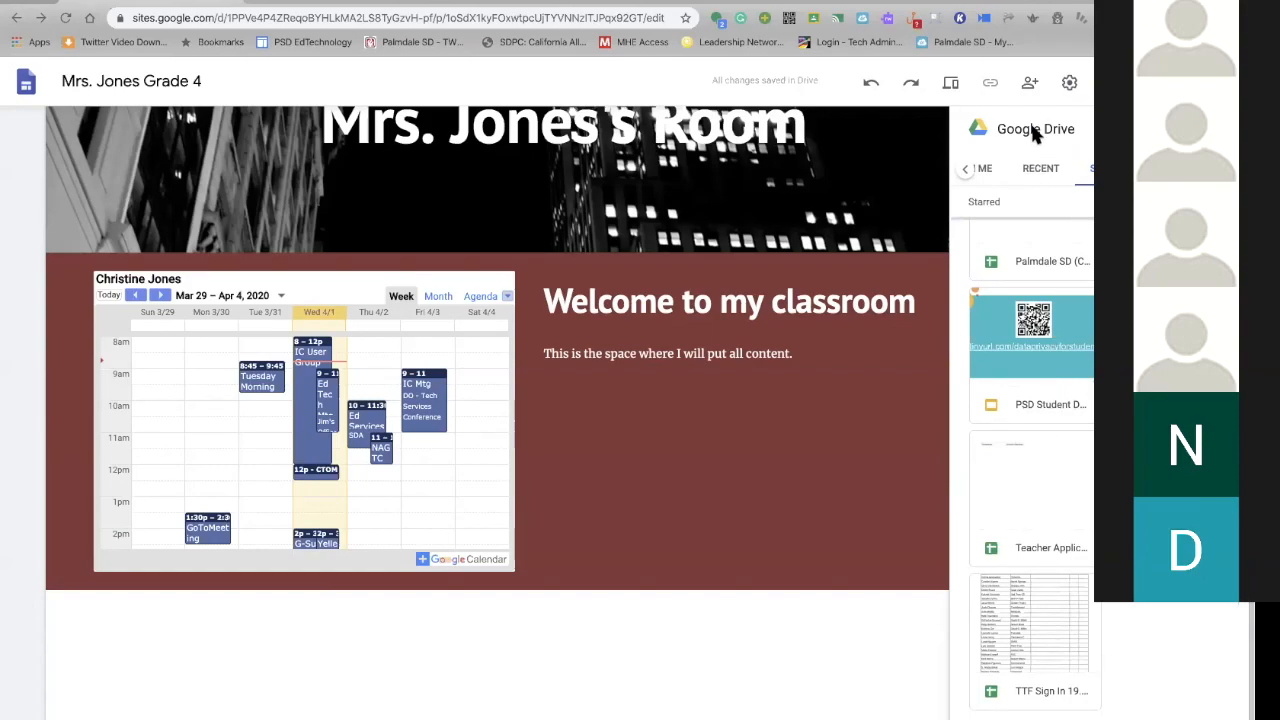
click(1057, 343)
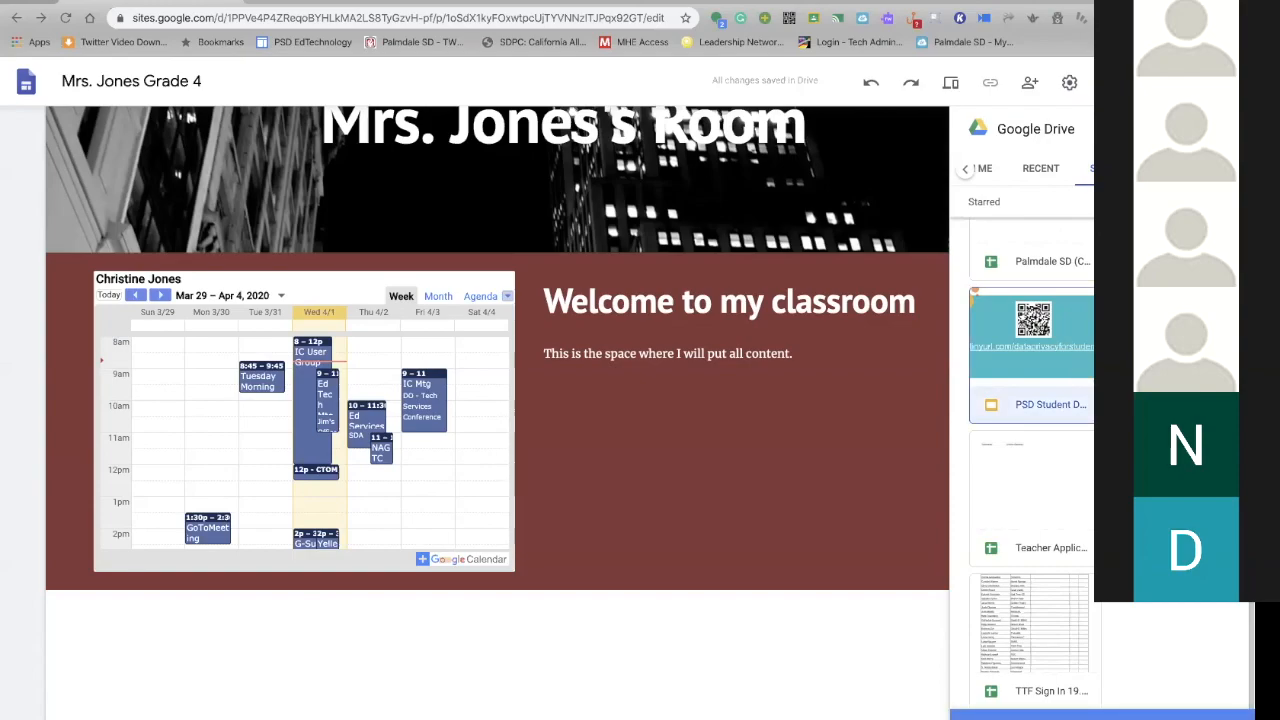
click(1208, 715)
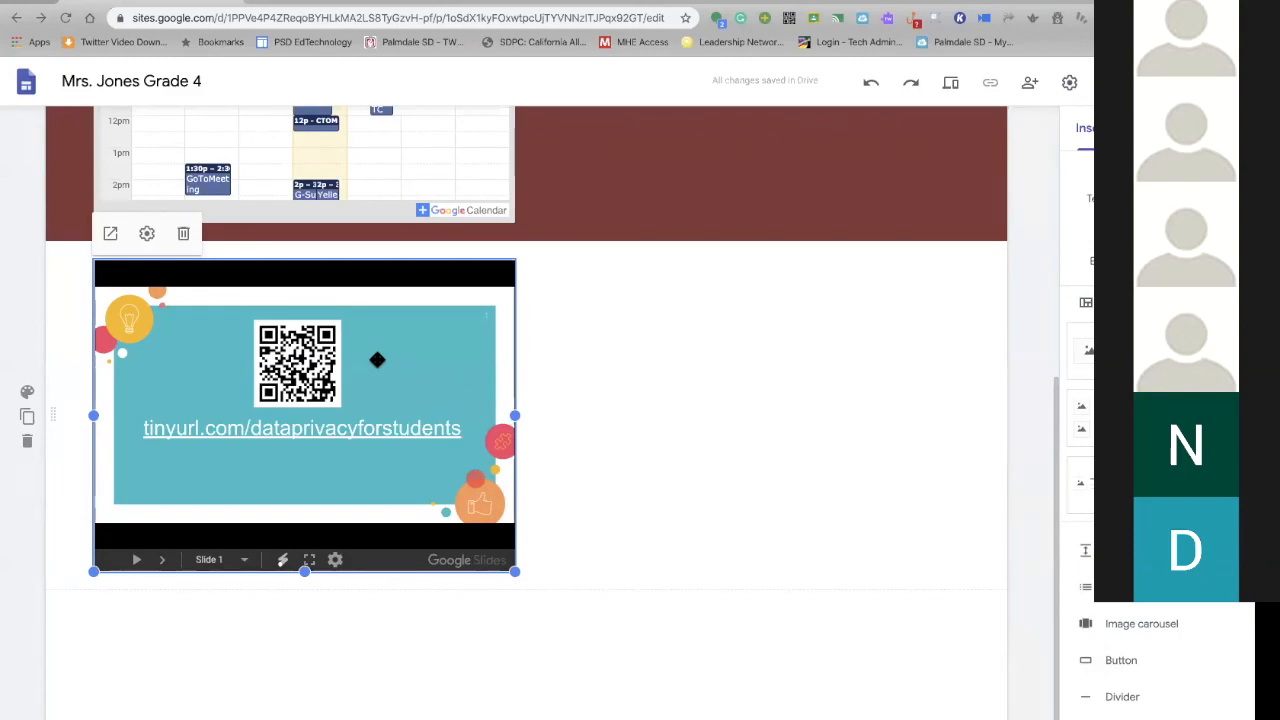
scroll(377, 360, up, 1)
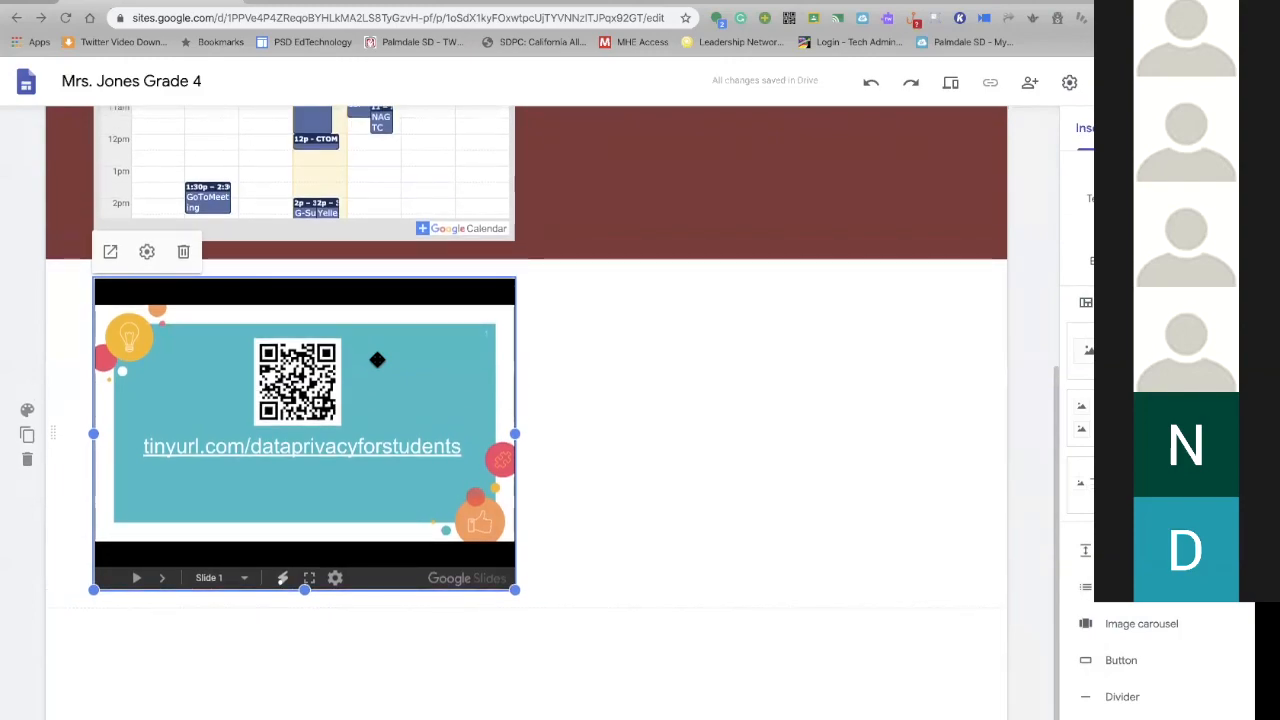
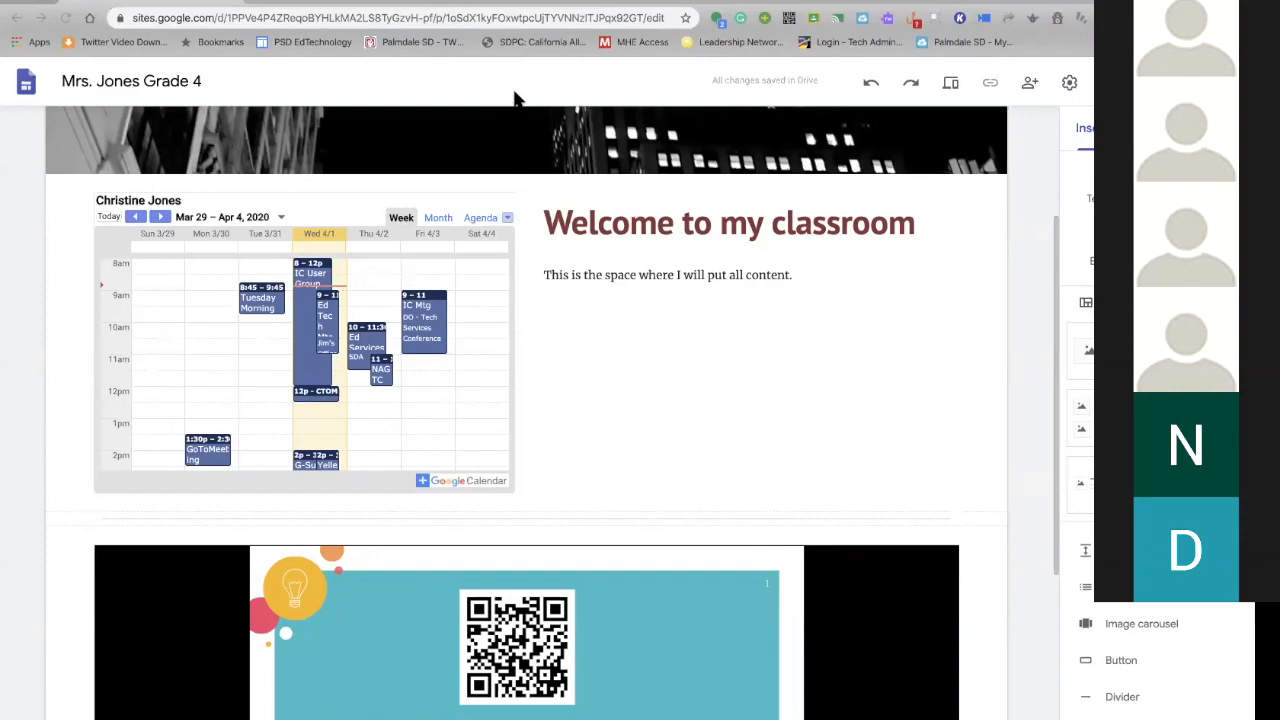
Add a new page named "Math Resource Page" to the site
scroll(729, 334, up, 3)
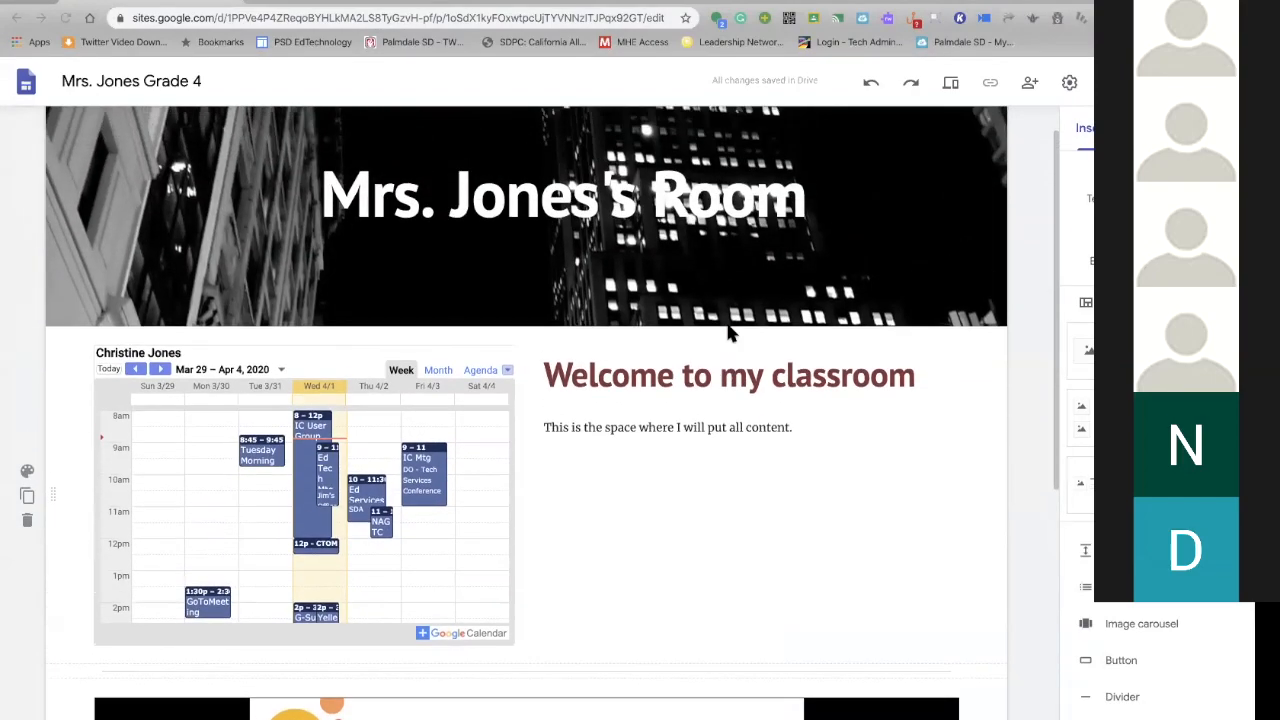
scroll(729, 334, up, 1)
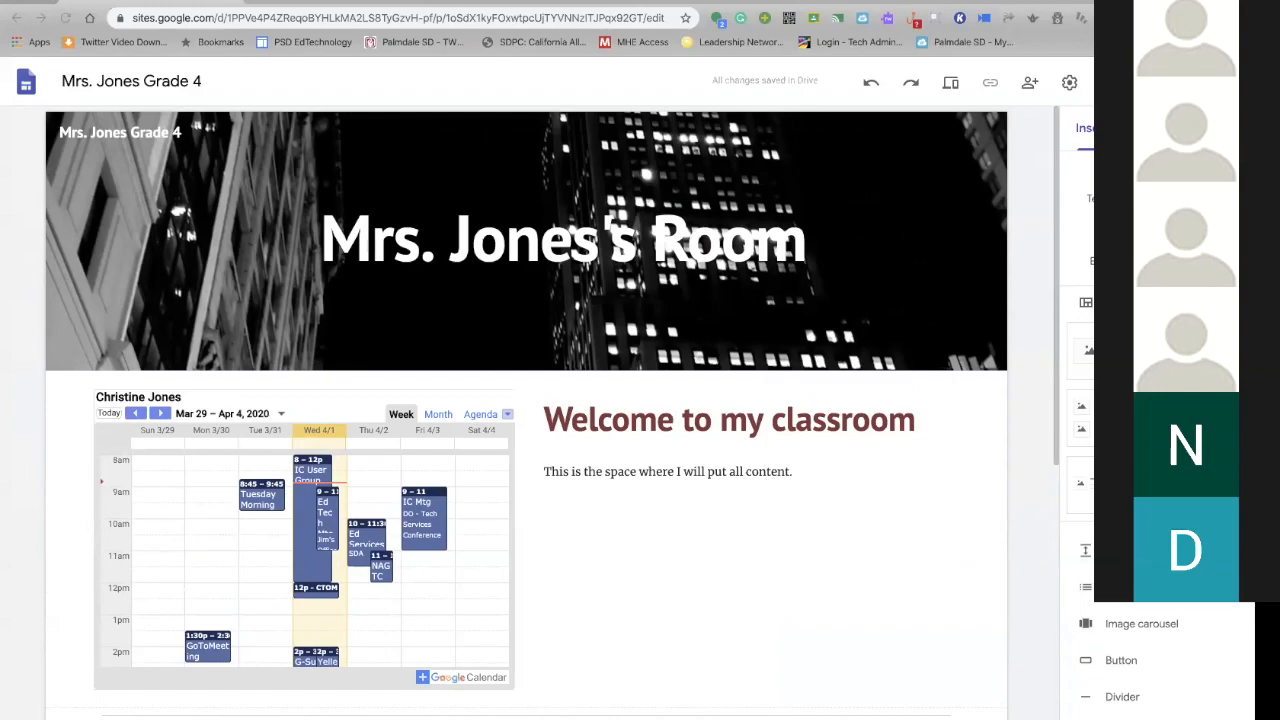
click(1157, 128)
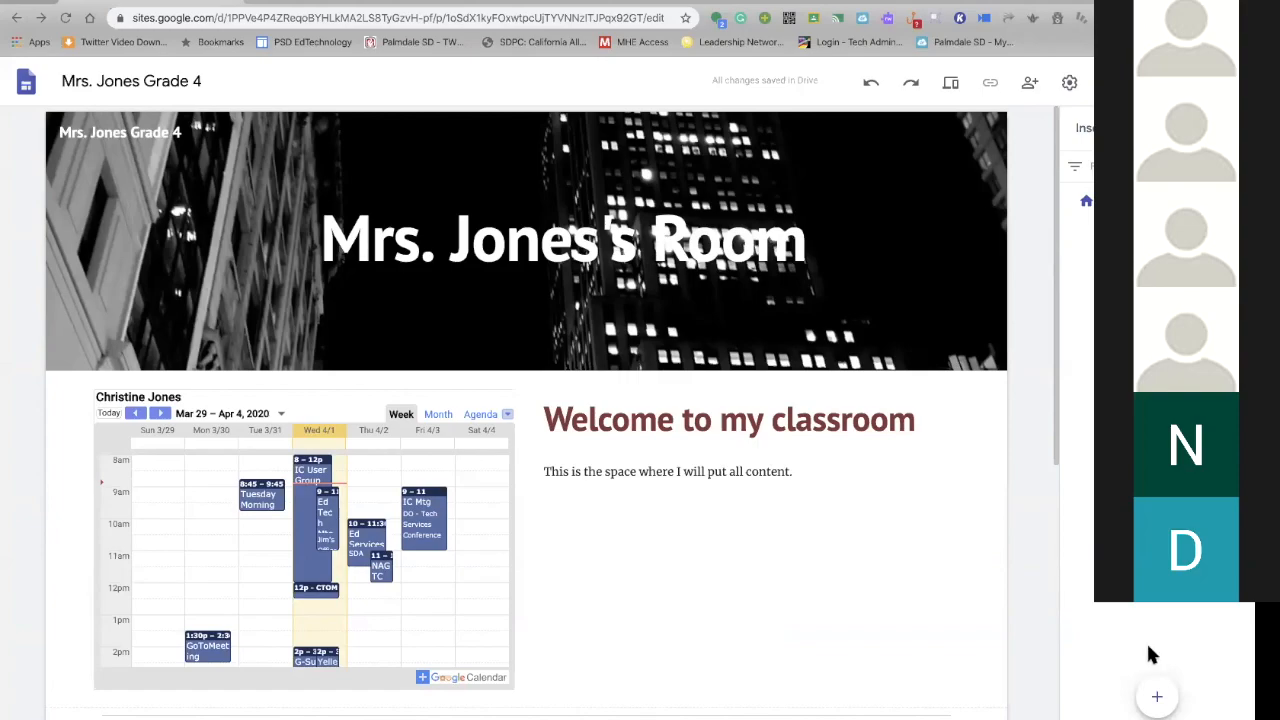
mouse_move(1156, 697)
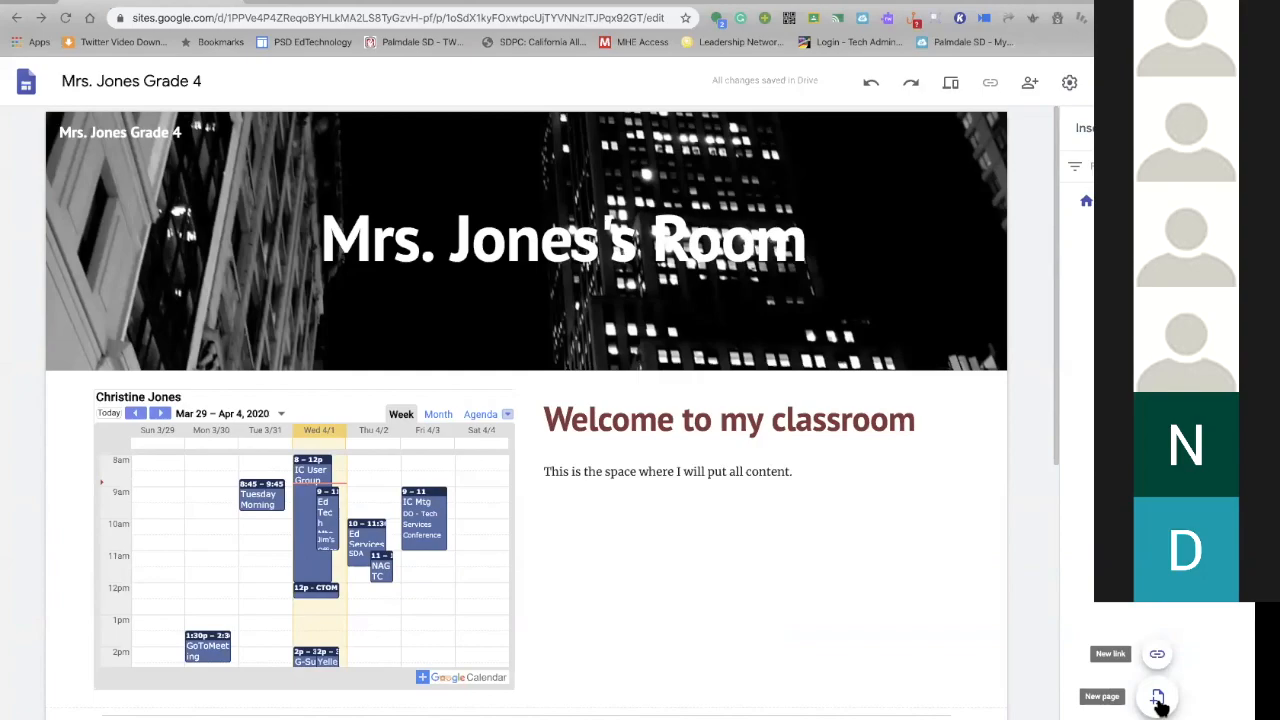
click(1157, 697)
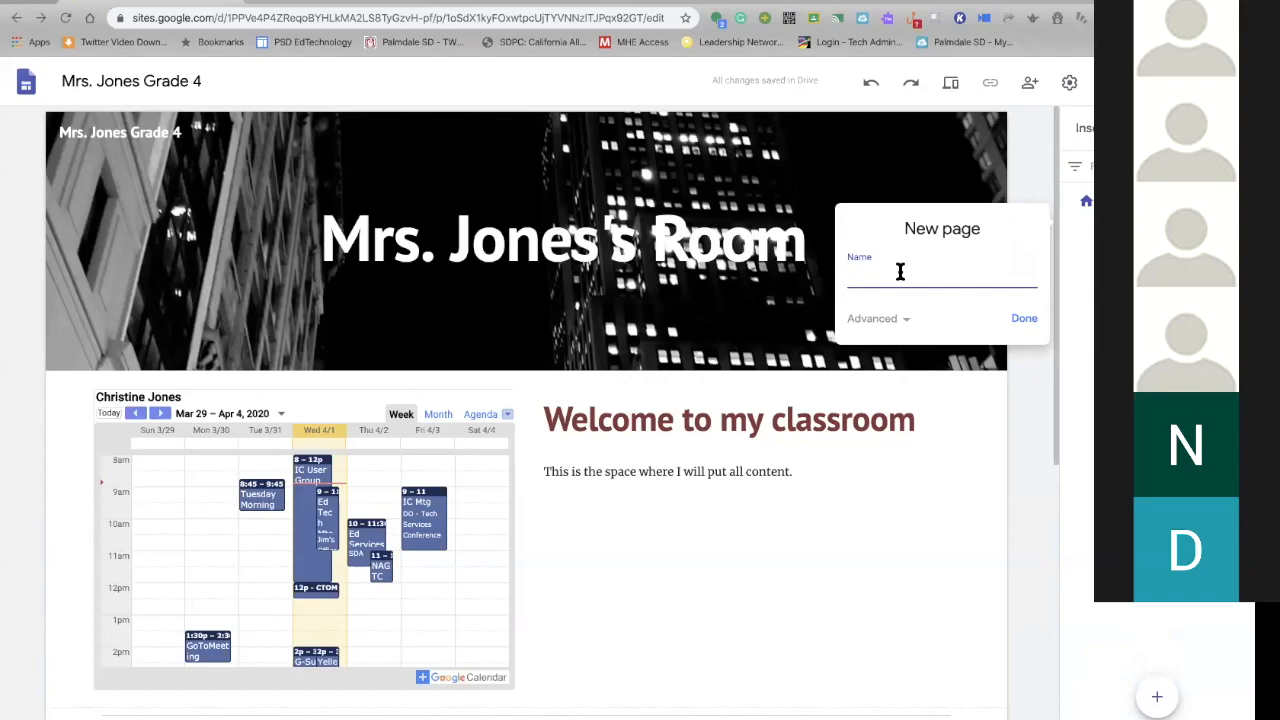
text(Math Resource Page)
click(1022, 320)
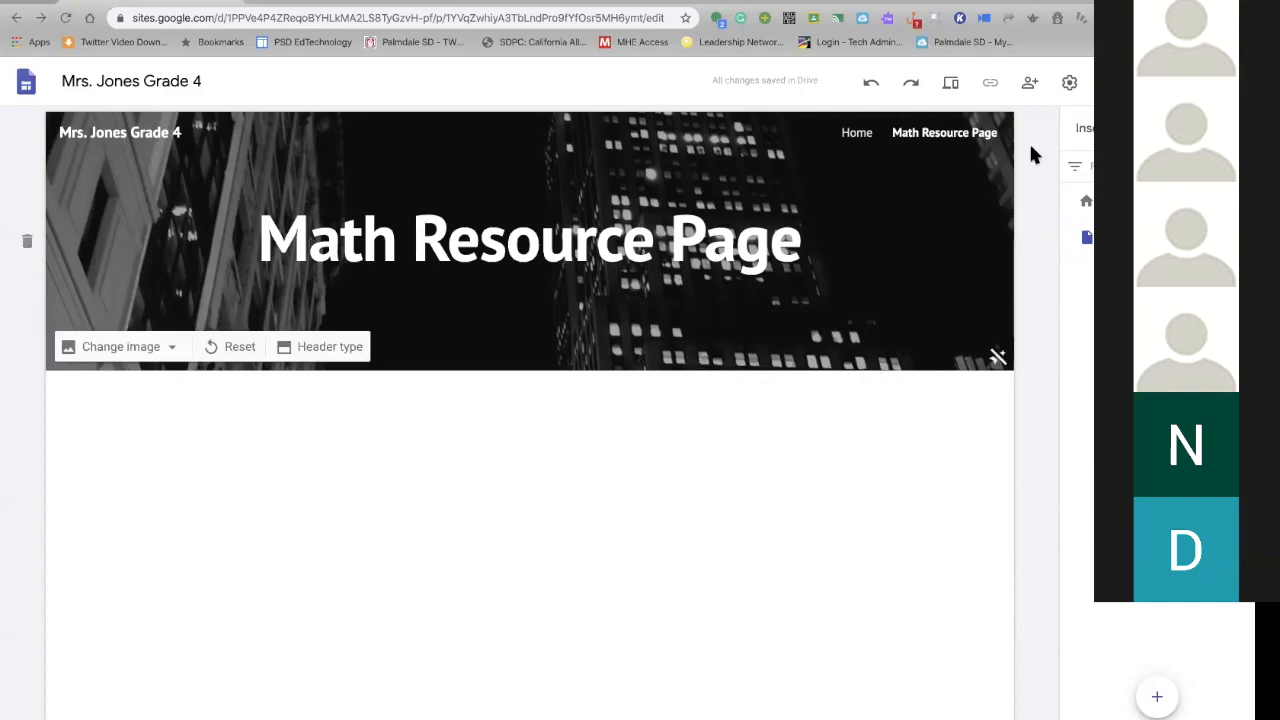
Search YouTube for "Khan Academy" and insert the "Adding and subtracting fractions" video on the Math Resource Page
click(1086, 131)
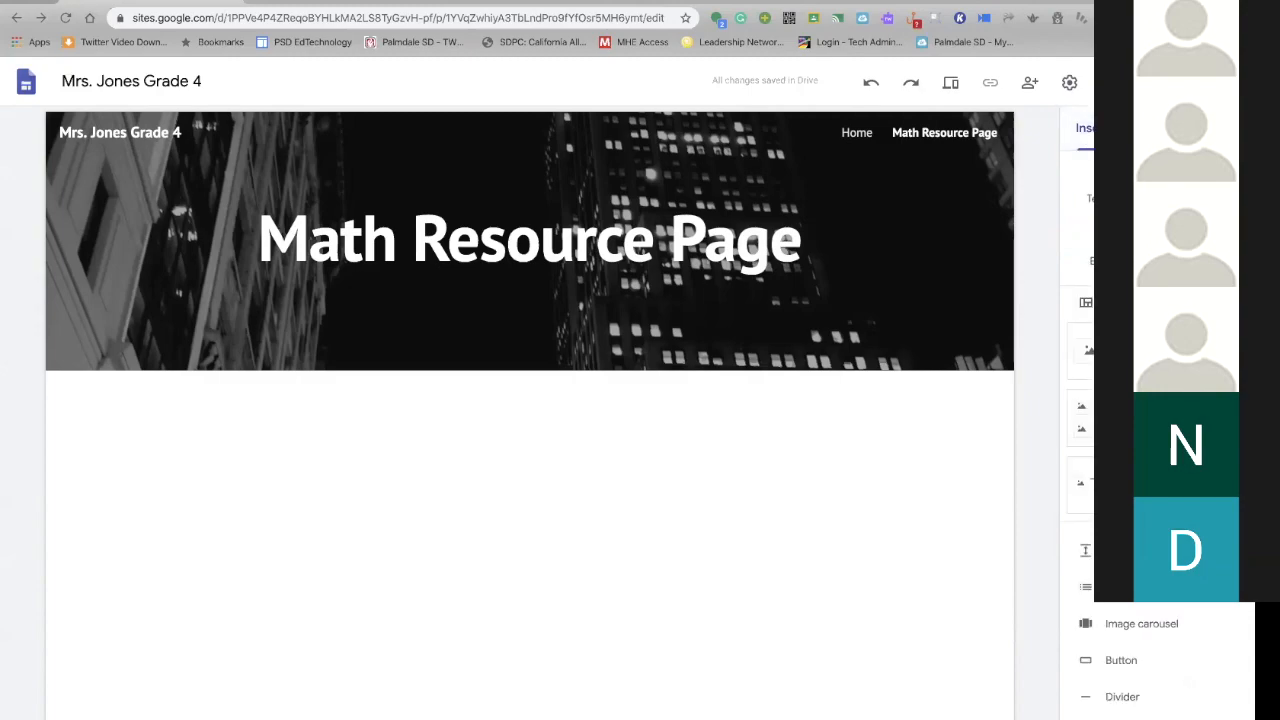
scroll(1145, 628, down, 3)
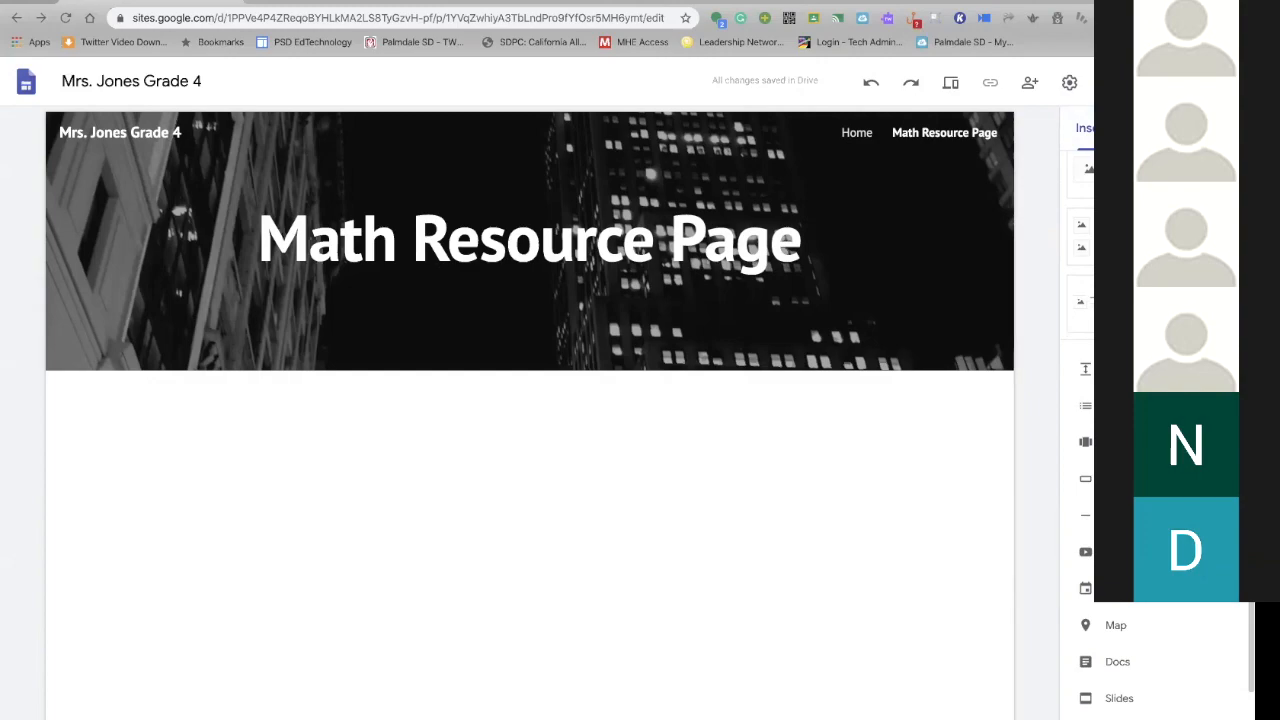
click(1120, 552)
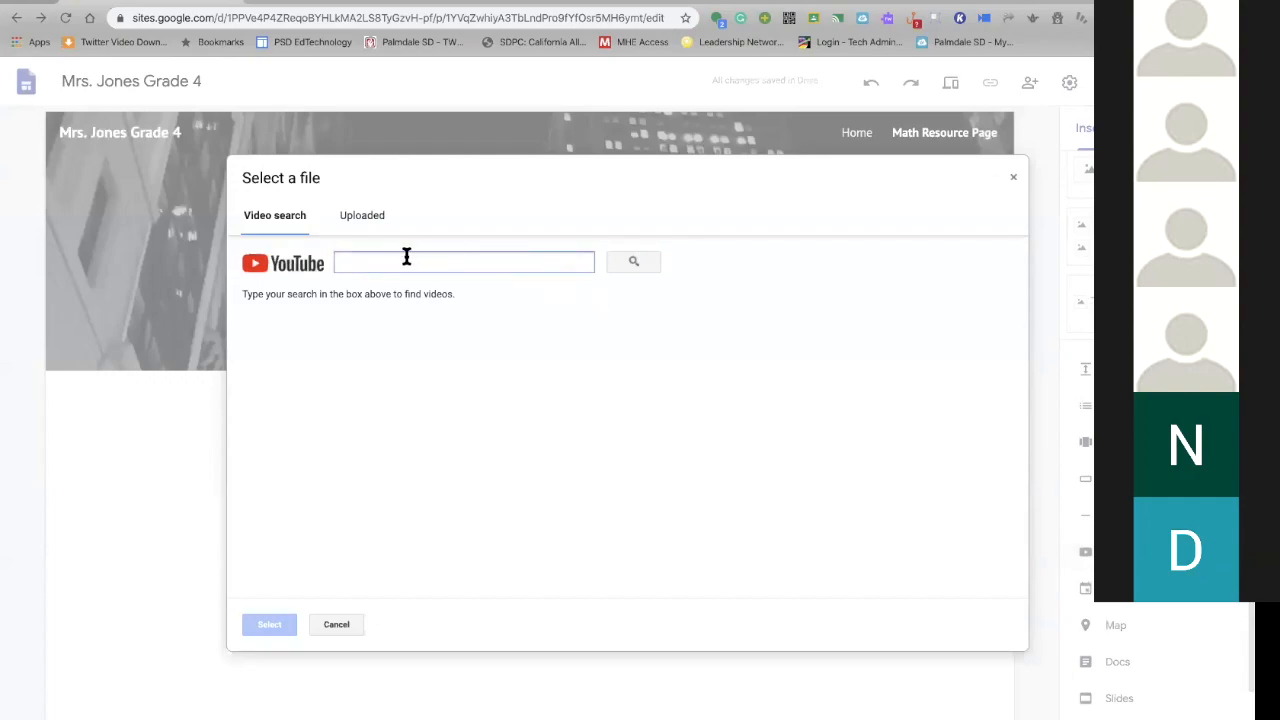
text(K)
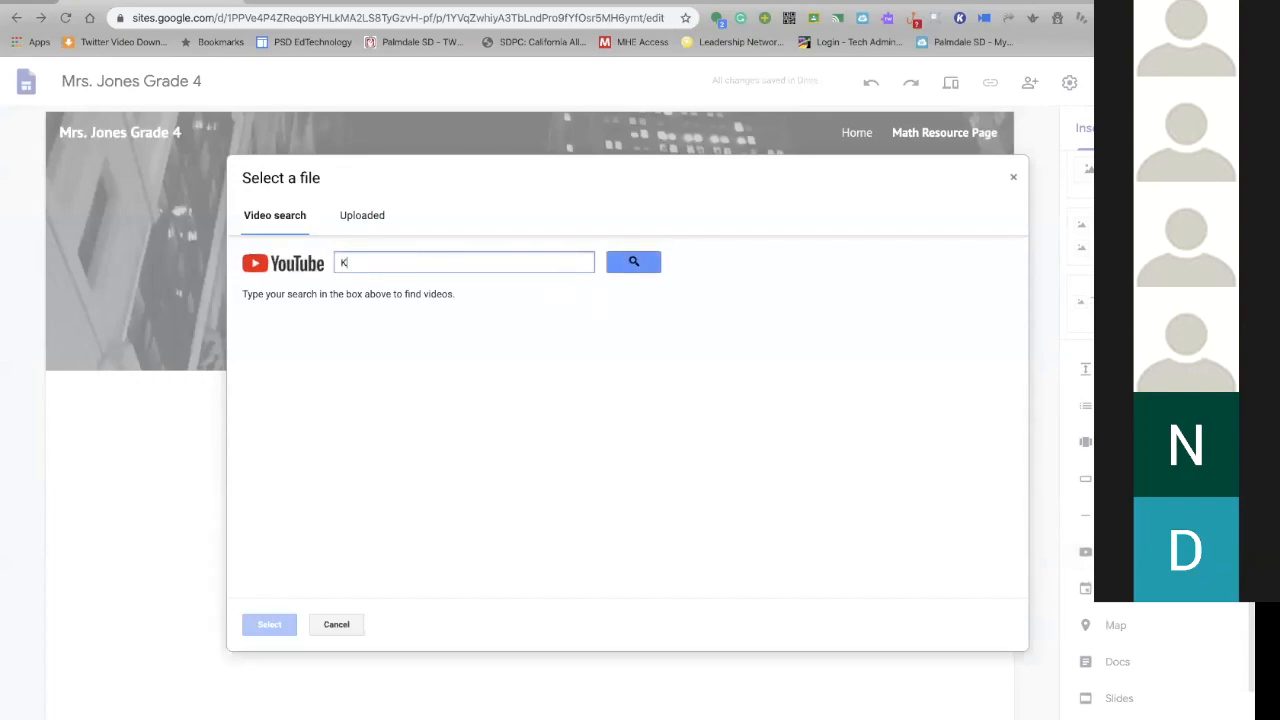
text(han Acadmey)
key(BackSpace)
key(BackSpace)
key(BackSpace)
text(emy)
click(615, 262)
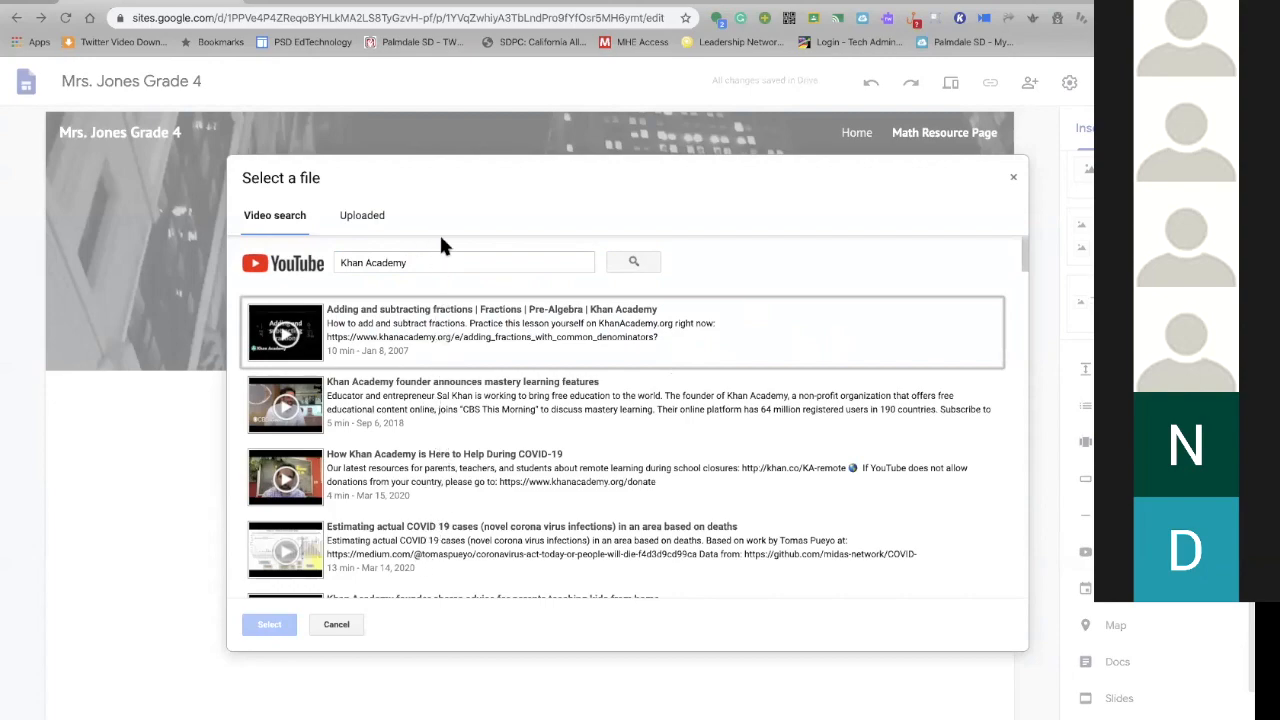
click(430, 314)
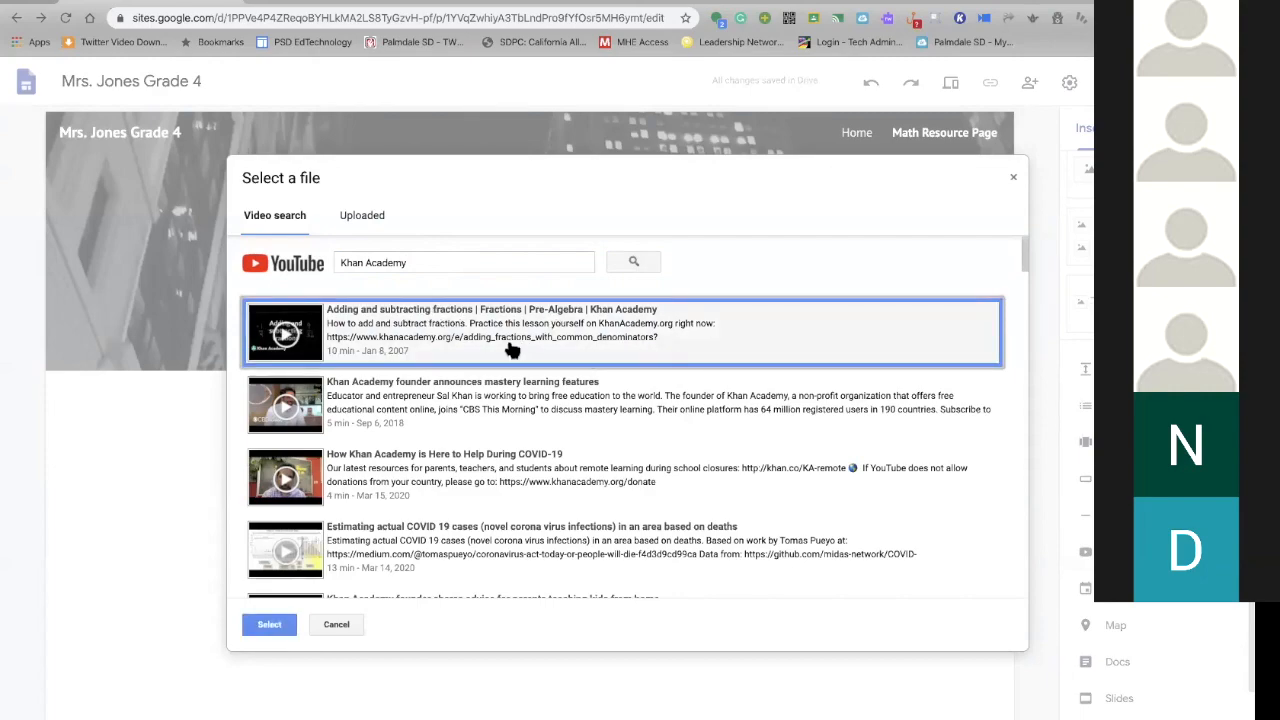
click(270, 624)
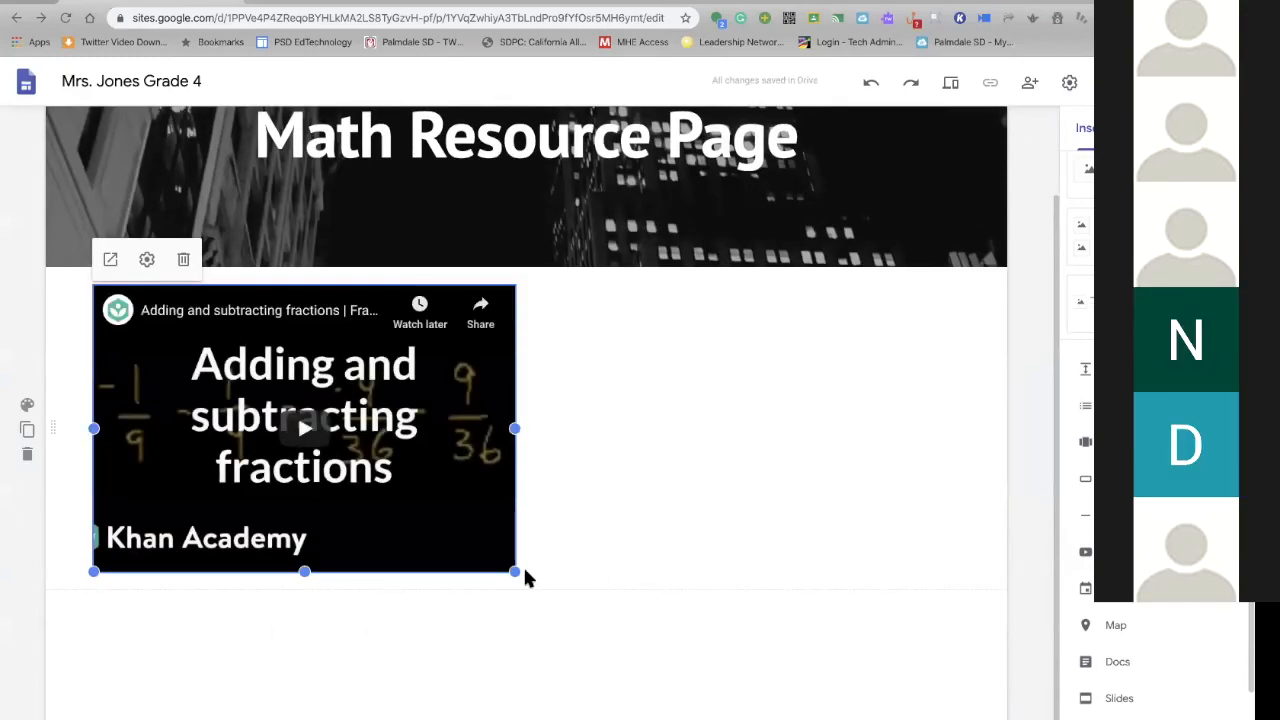
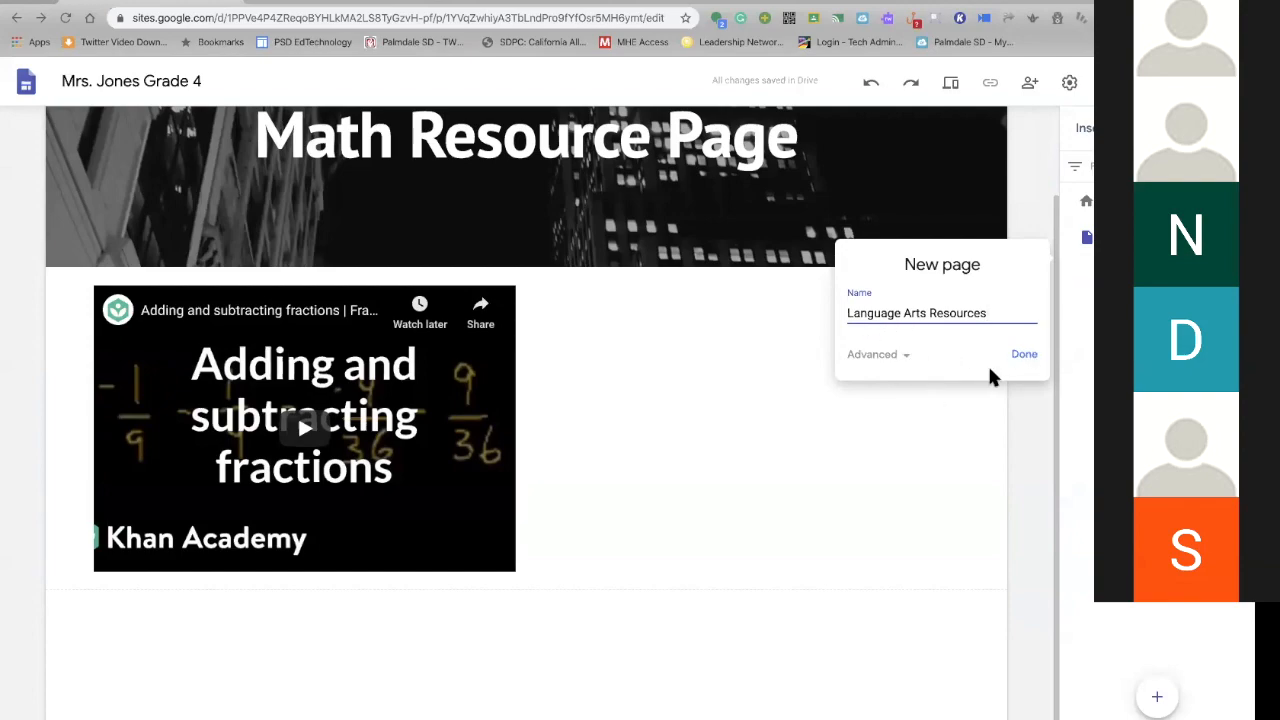
Create the "Language Arts Resources" page, leaving its custom path blank in the advanced options
click(906, 354)
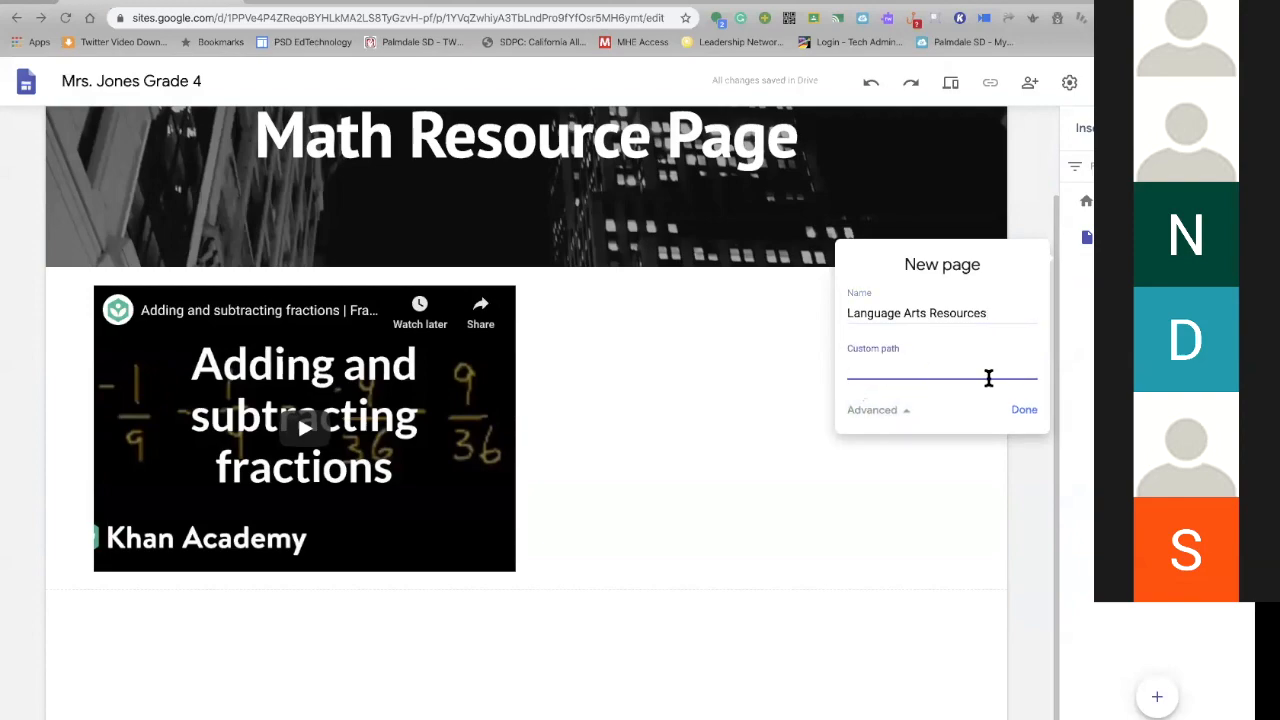
click(1022, 410)
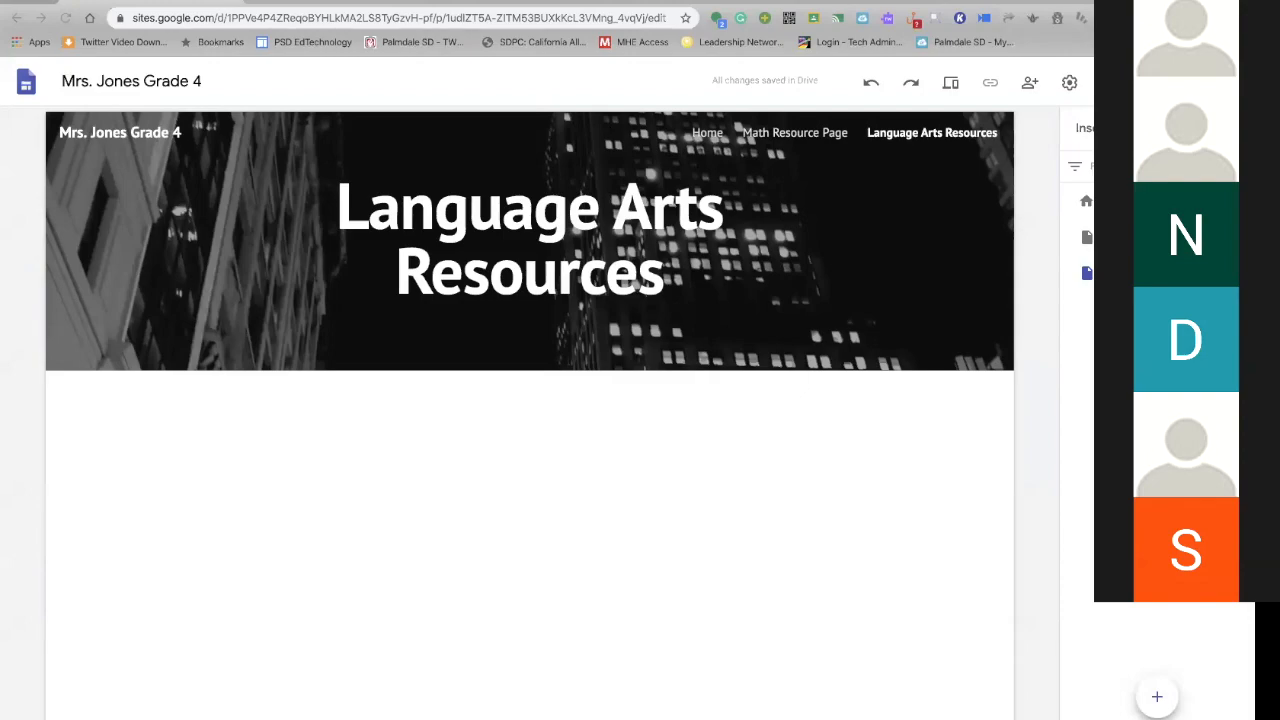
Reorder the site's pages so that Language Arts Resources comes before Math Resource Page
click(1140, 273)
drag(1140, 273, 1140, 221)
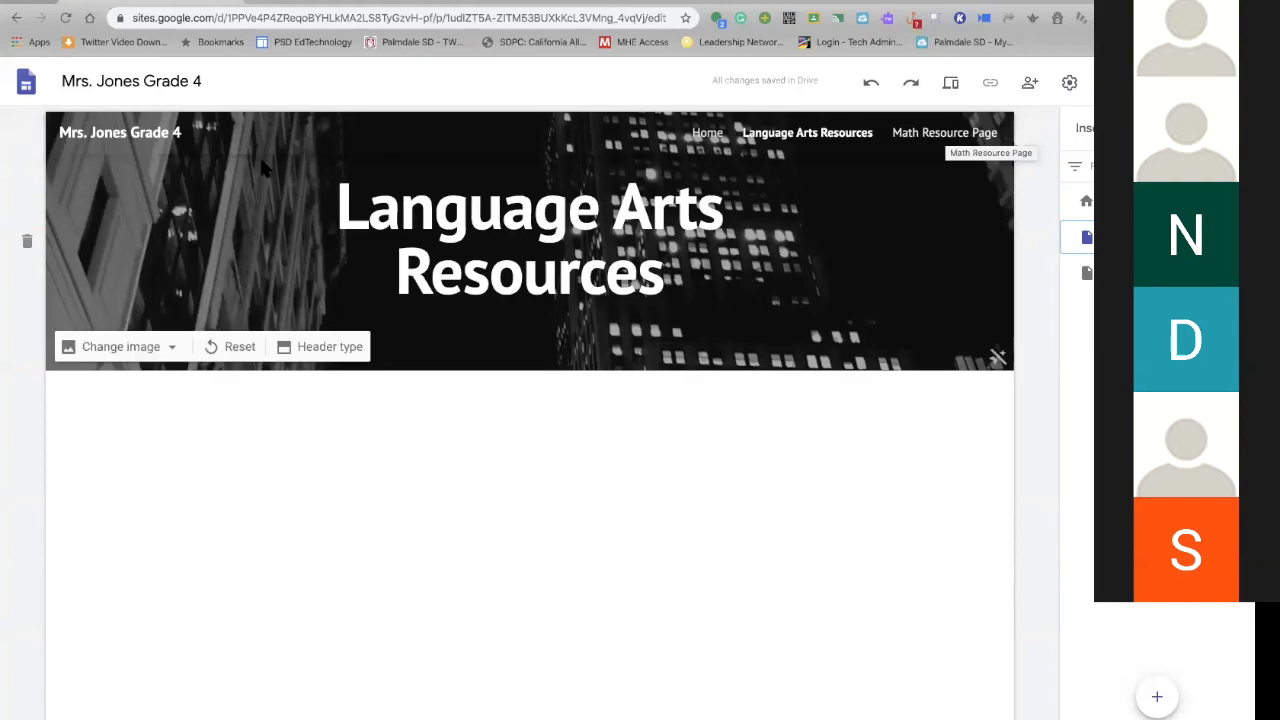
mouse_move(103, 286)
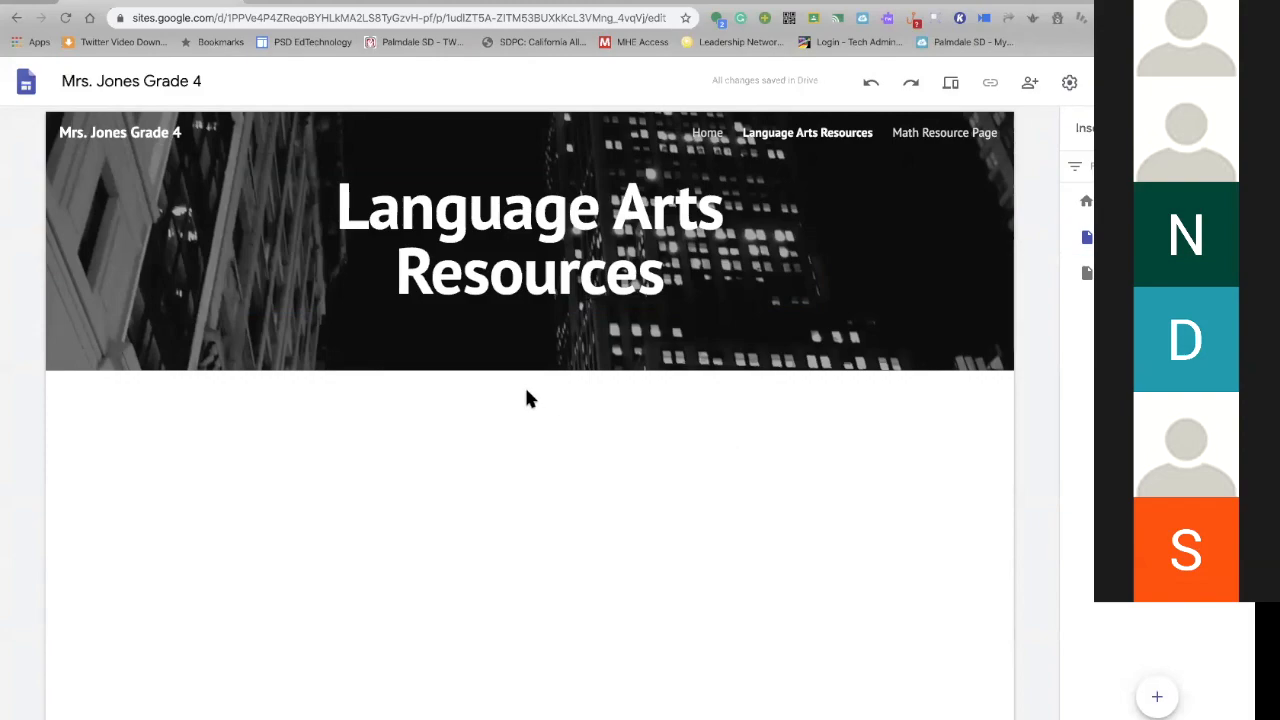
Add a text box below the Language Arts Resources header reading "Palmdale School District Website"
click(1084, 128)
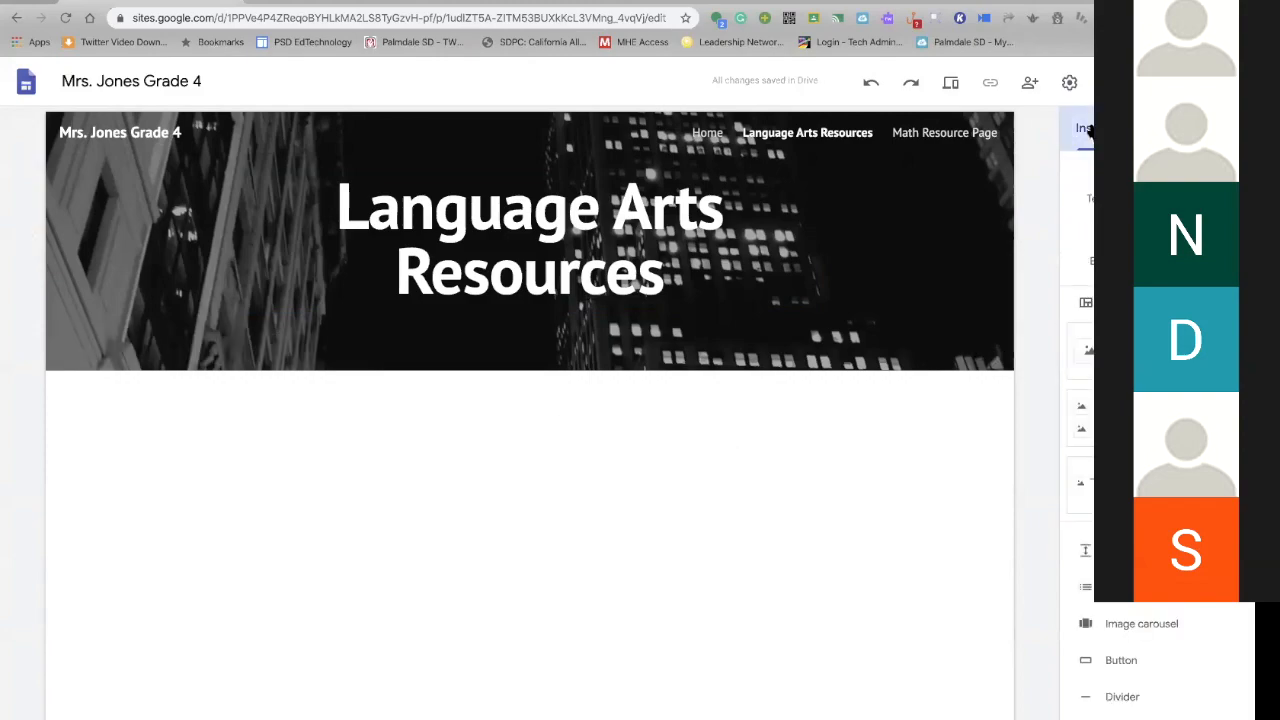
scroll(1160, 650, down, 2)
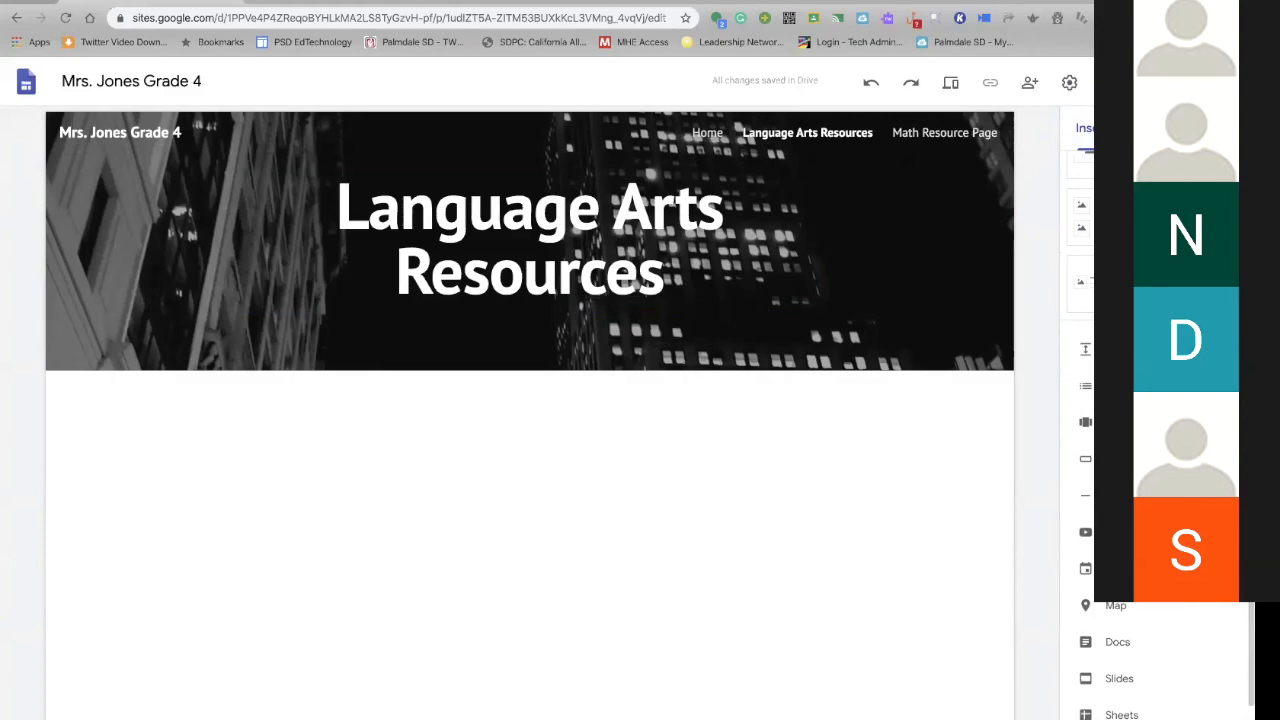
scroll(1160, 650, down, 1)
scroll(1160, 650, up, 3)
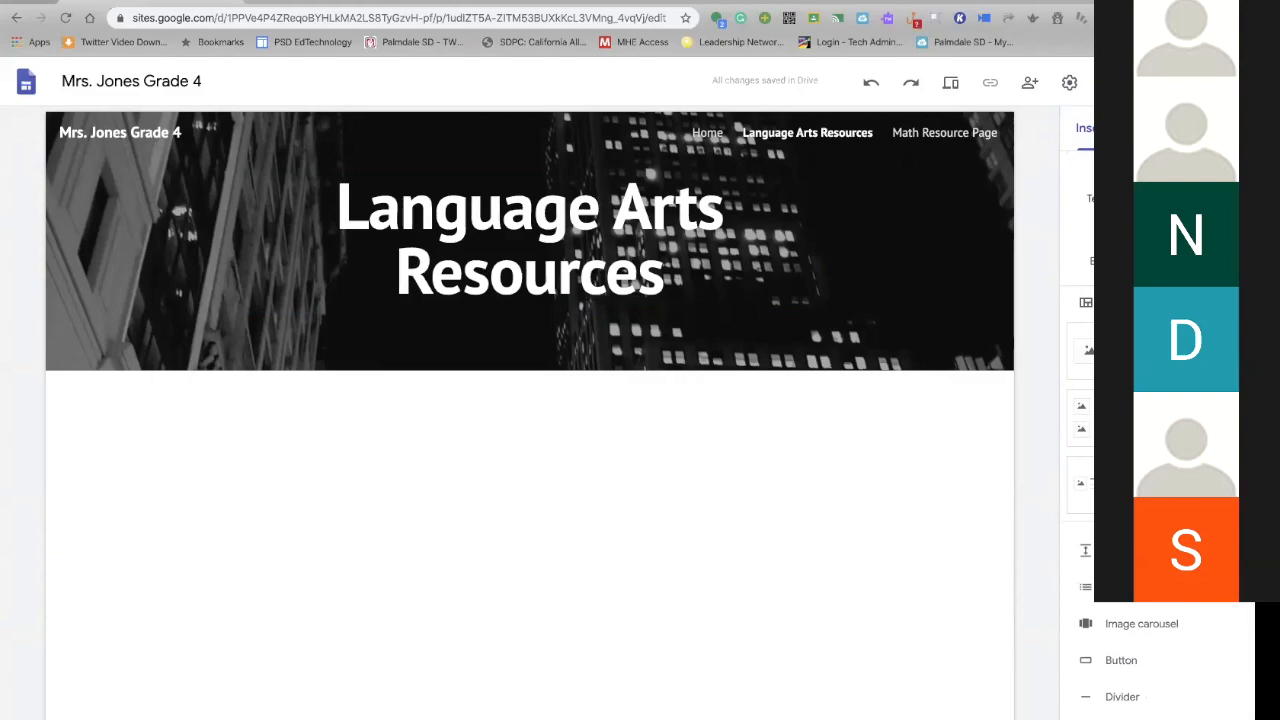
click(1110, 187)
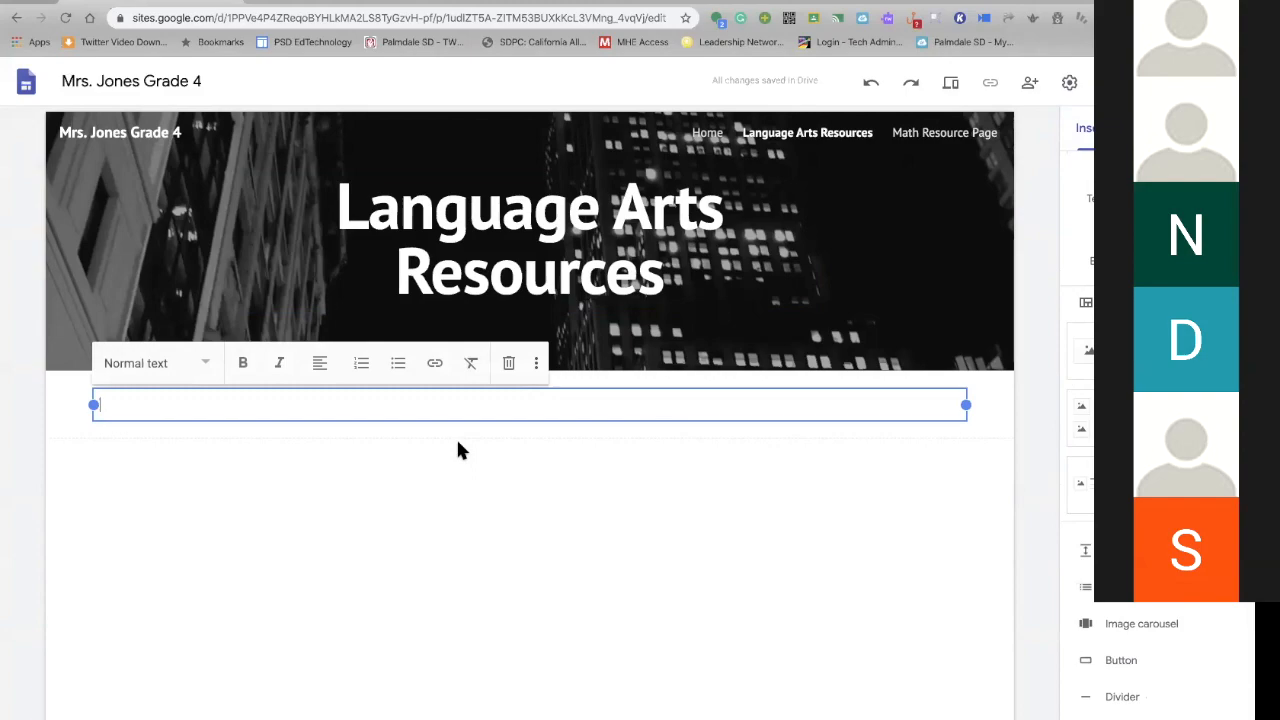
text(Palmdale School D)
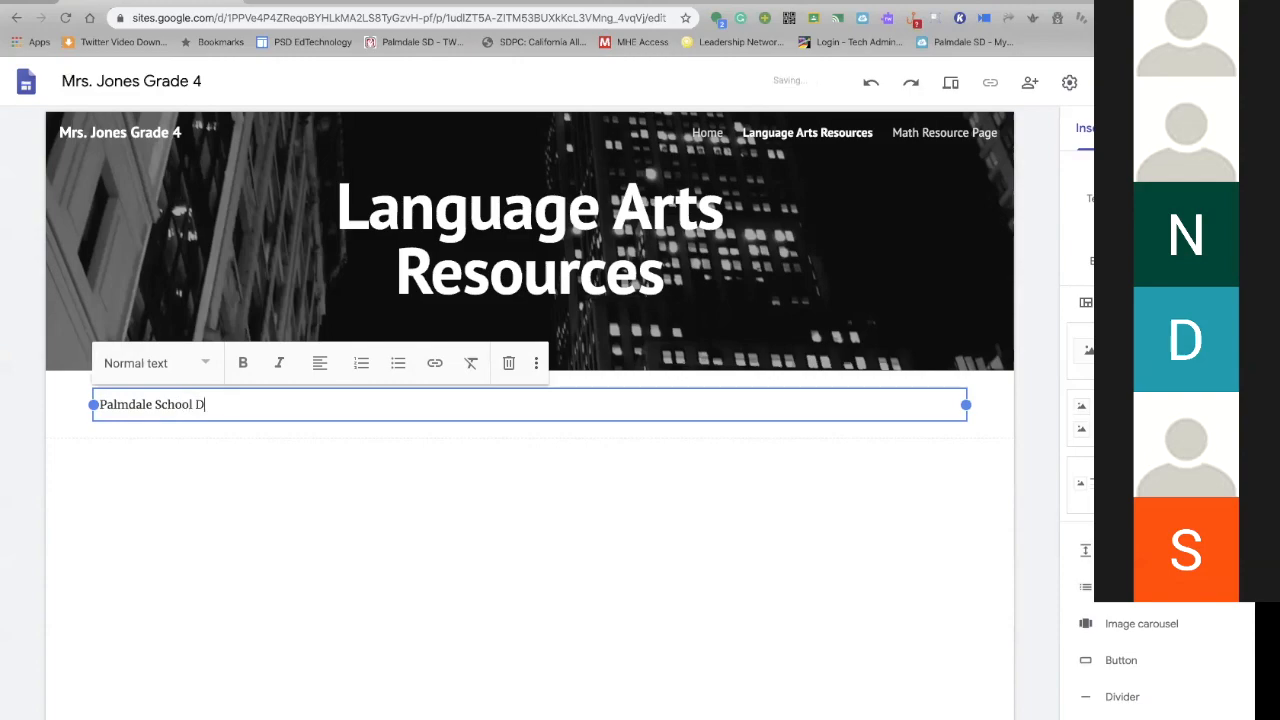
text(istrict Website)
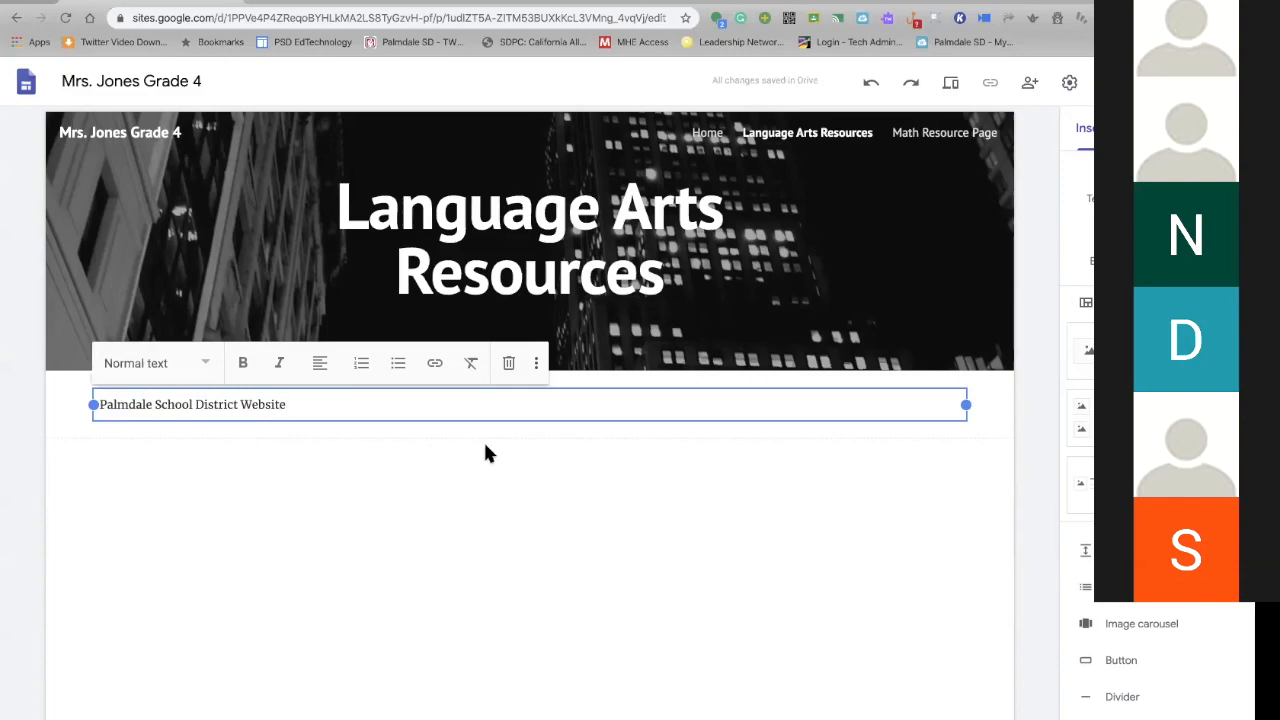
Apply the Heading style to the "Palmdale School District Website" text
drag(292, 402, 95, 404)
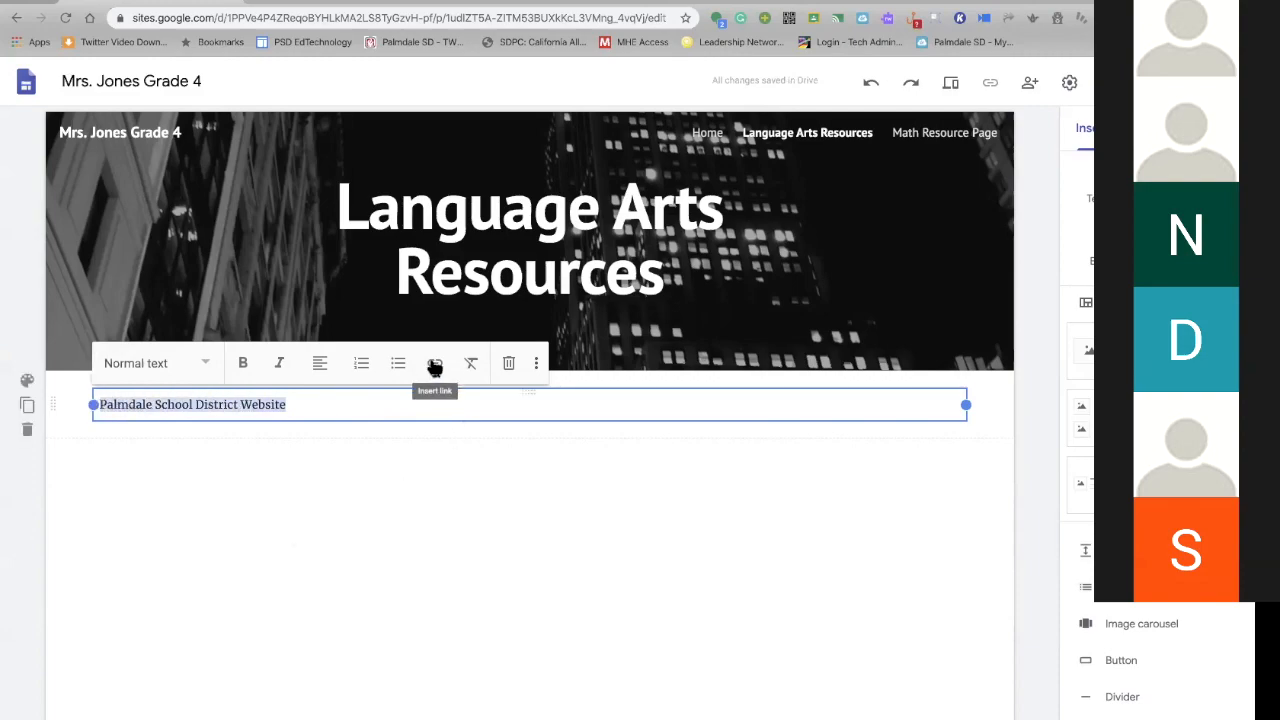
click(208, 369)
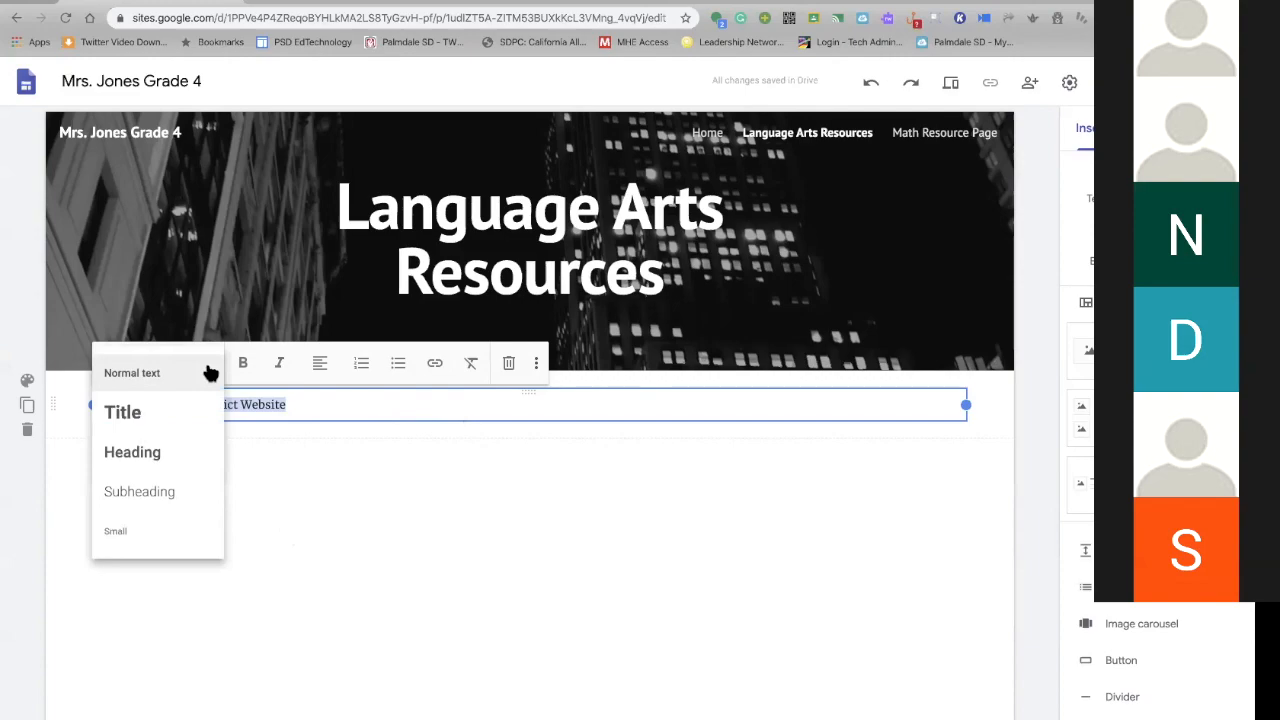
click(189, 458)
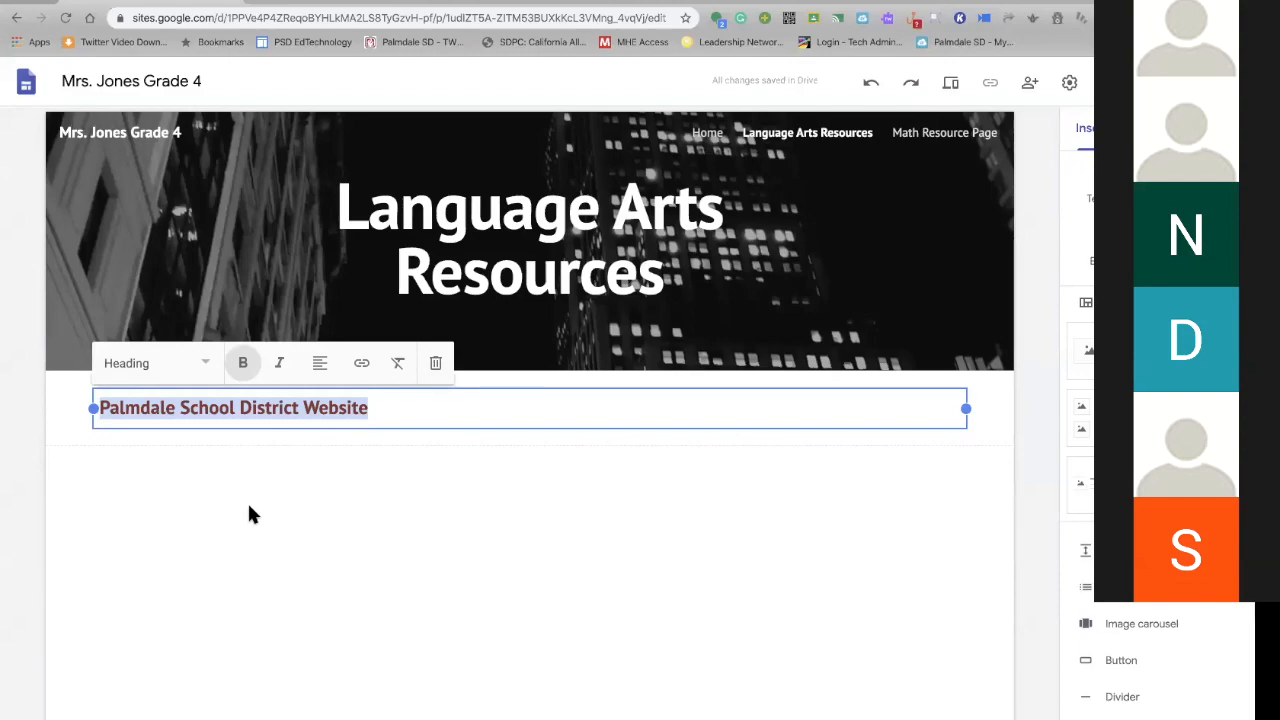
click(362, 366)
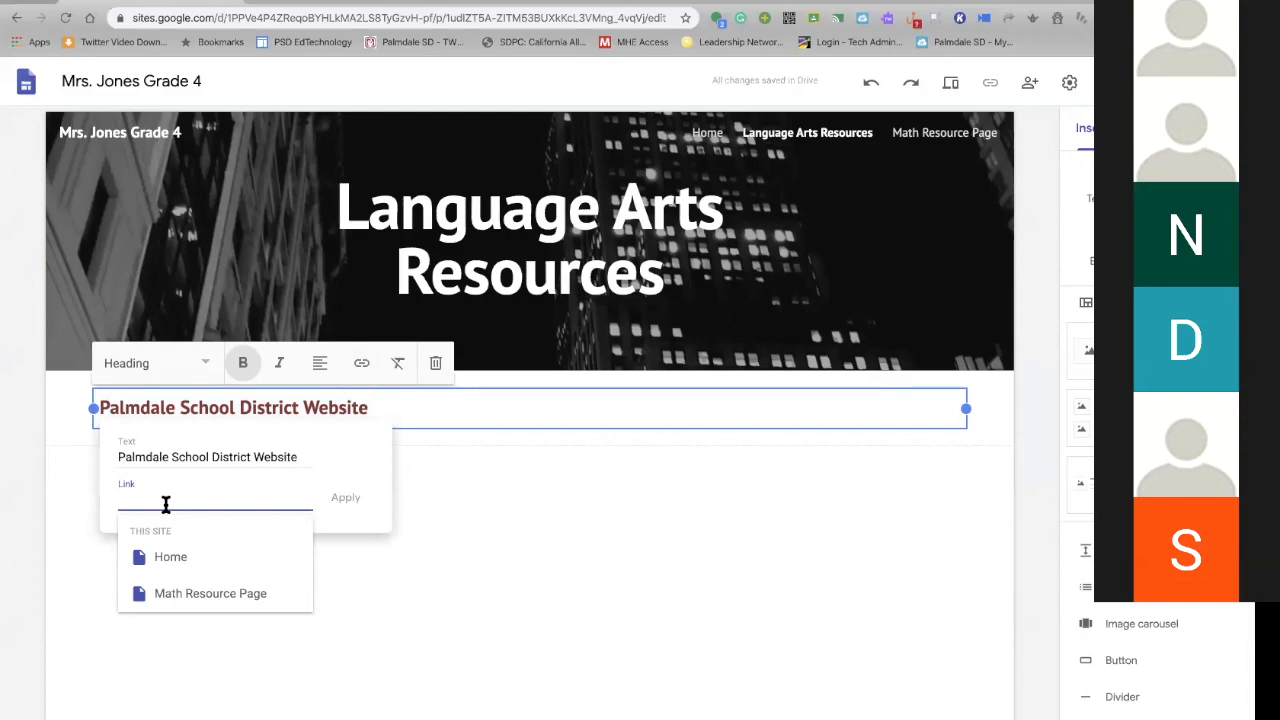
text(http)
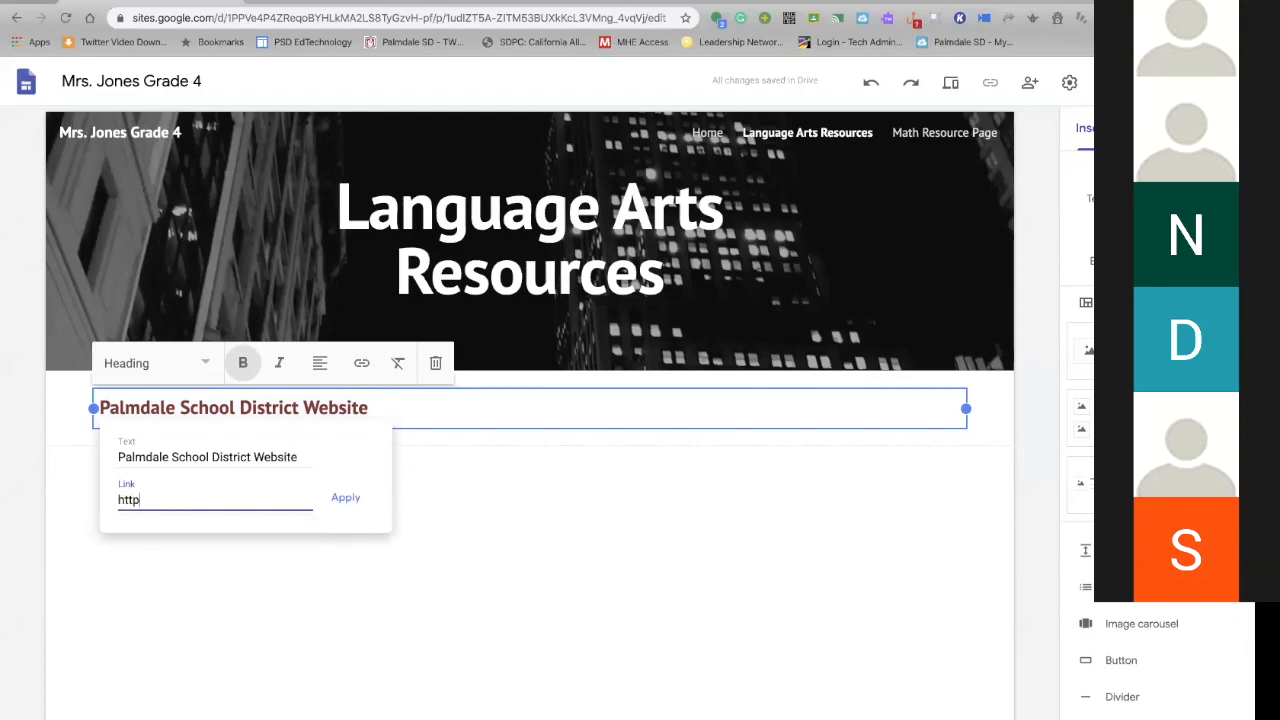
text(://)
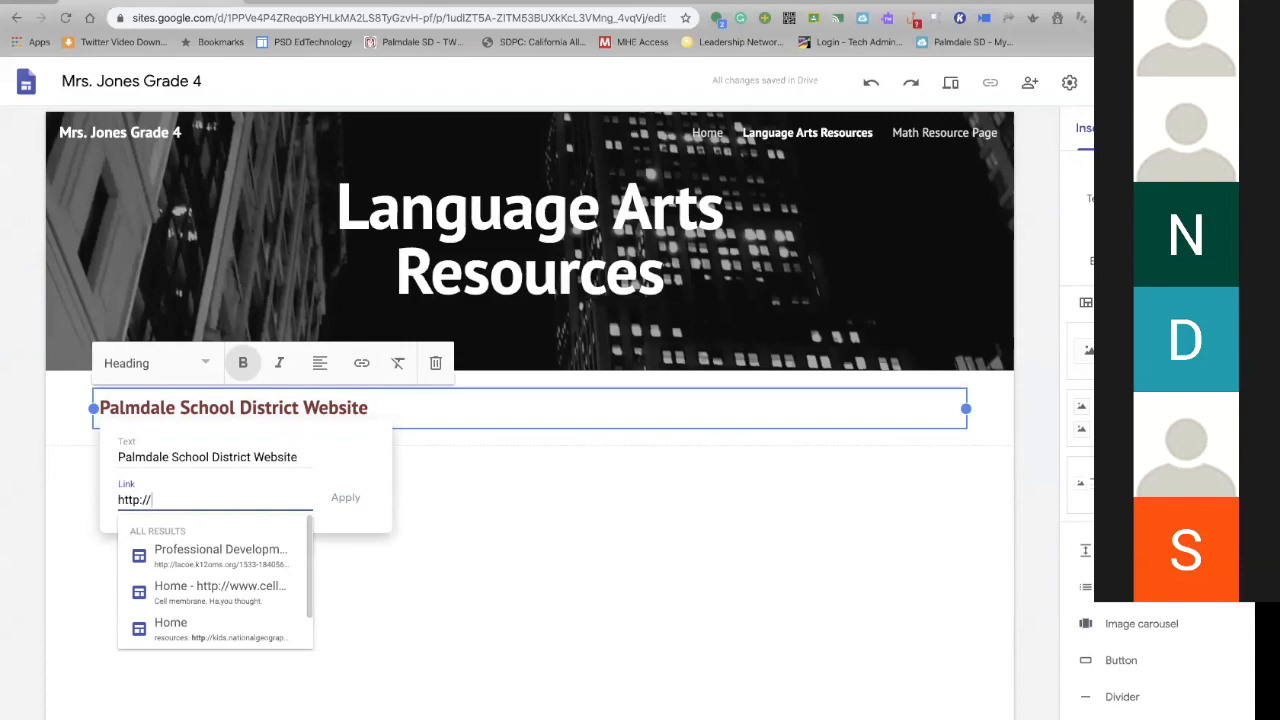
text(p)
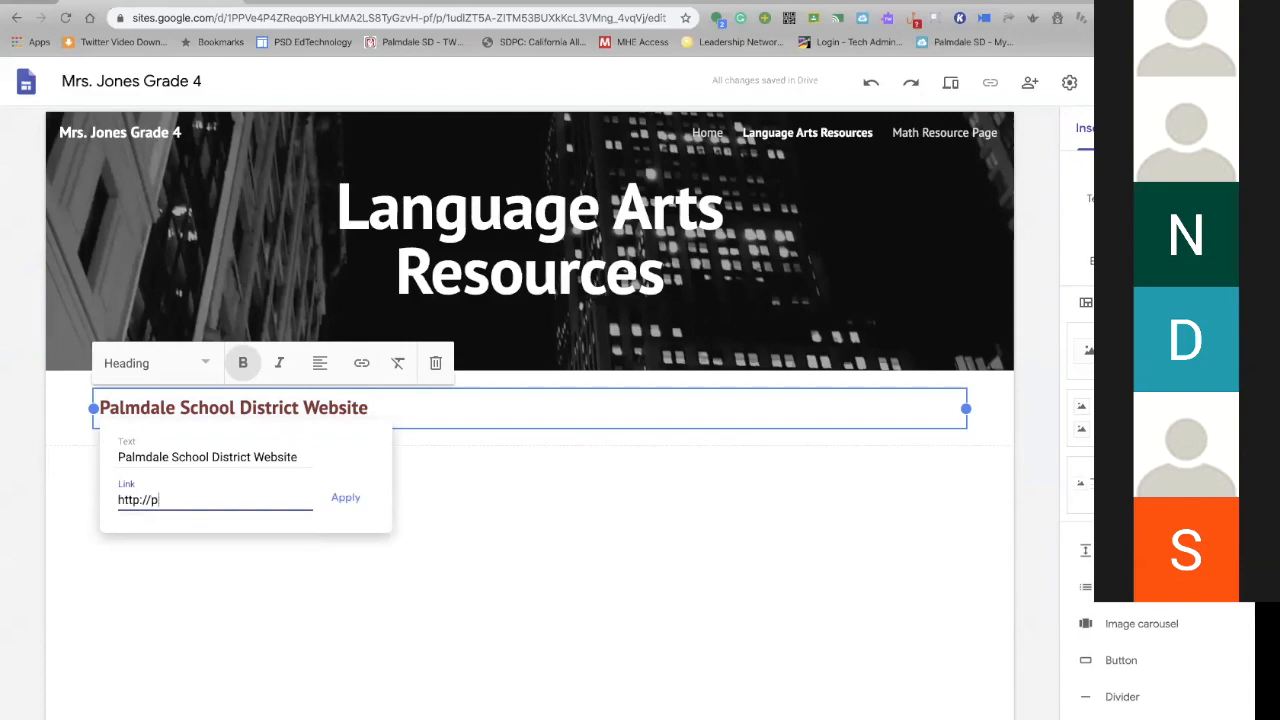
text(almdalesd.org)
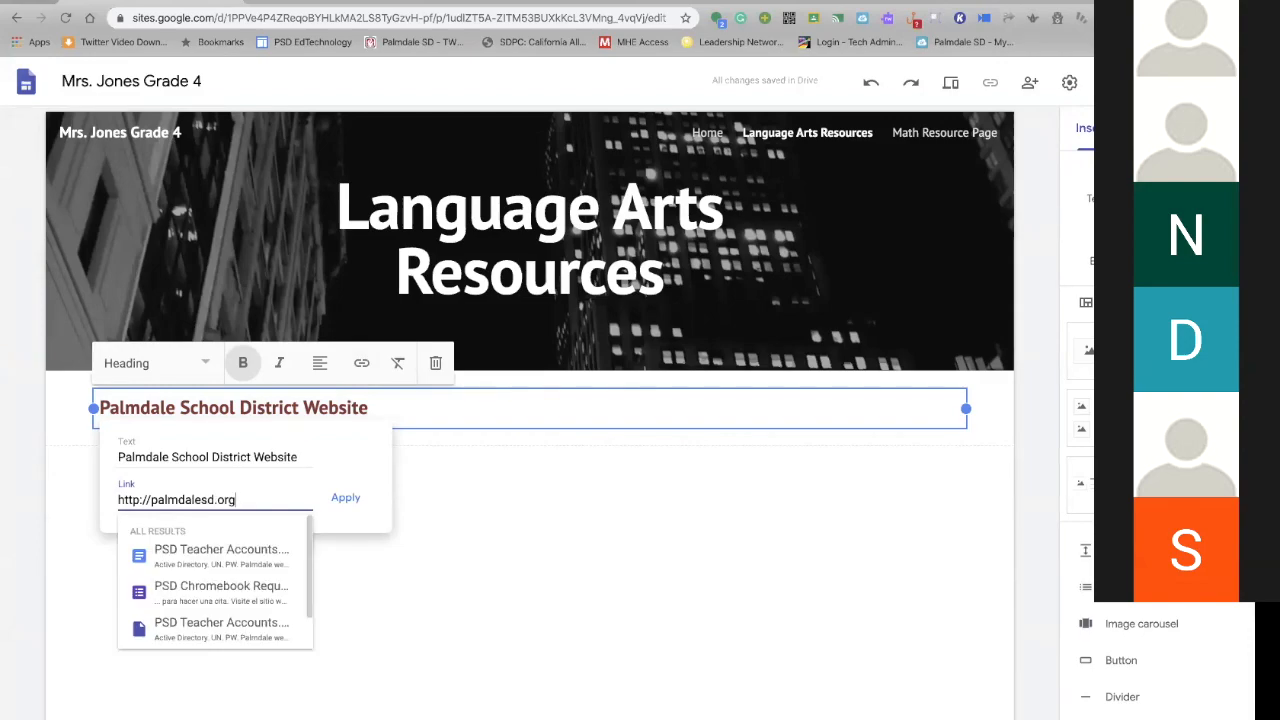
click(346, 499)
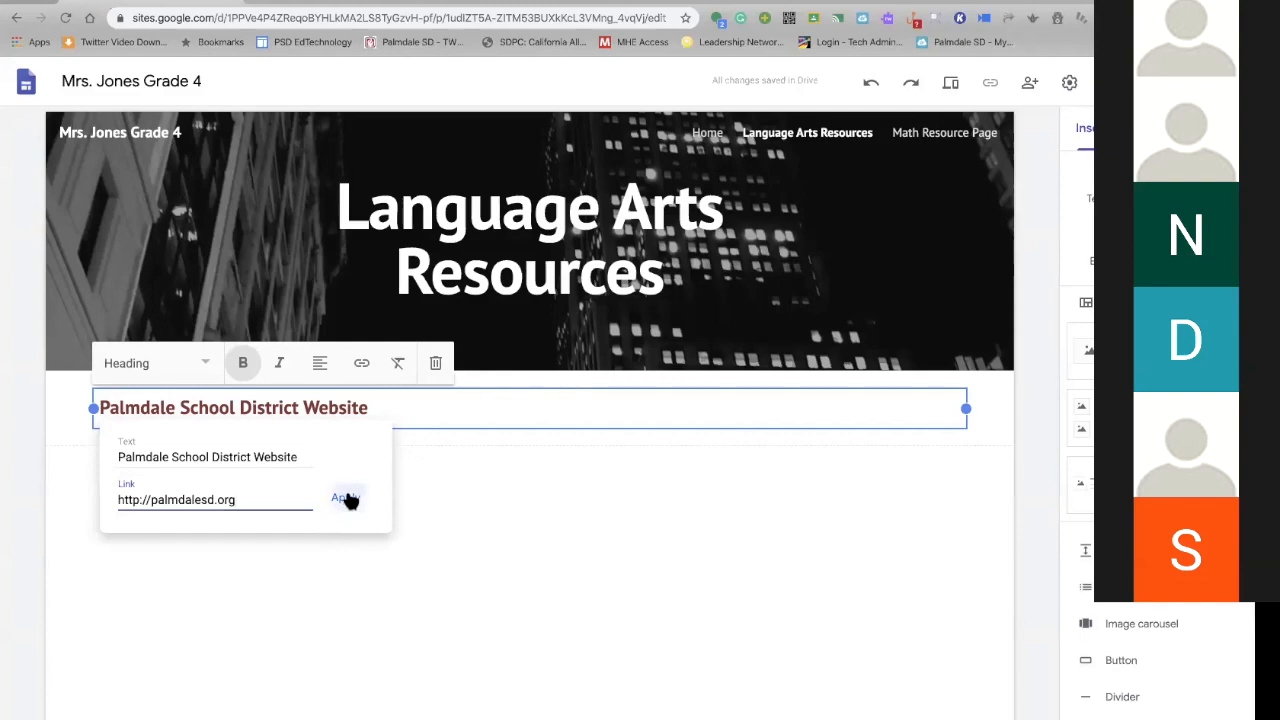
click(502, 519)
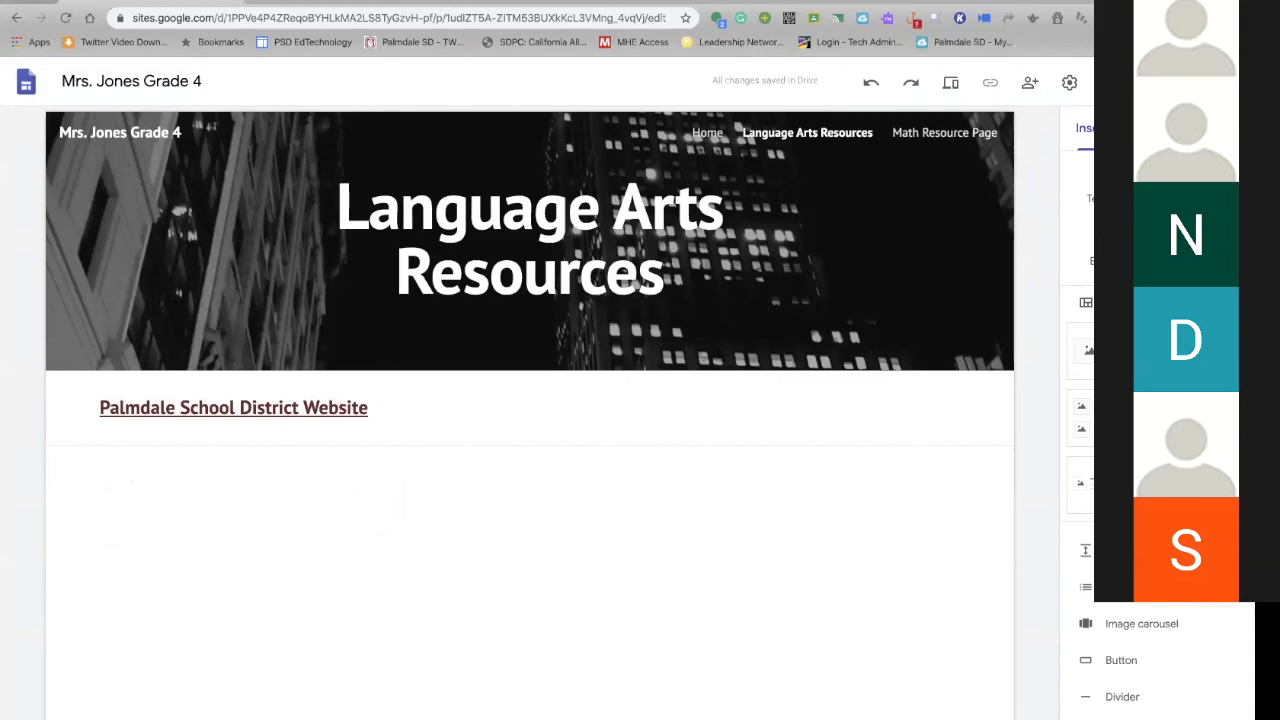
Go through the Home, Math Resource Page and Language Arts Resources pages to review their content, then return to Home
click(1157, 128)
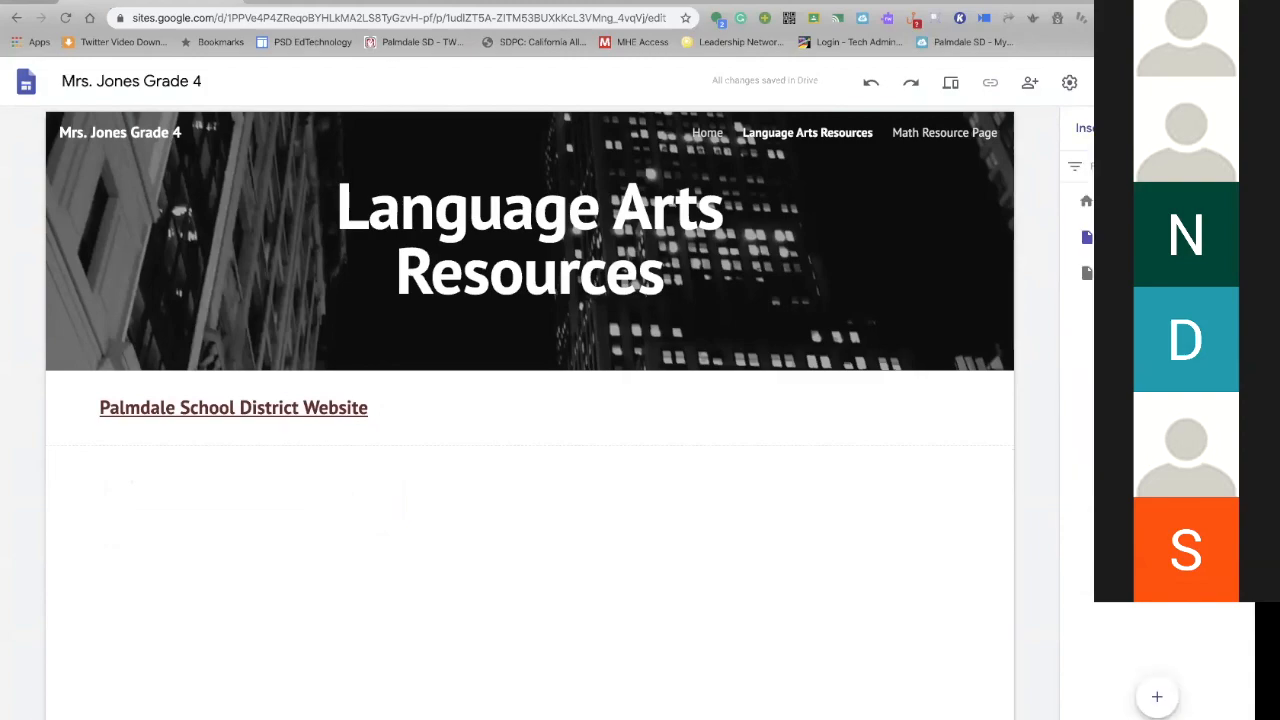
click(1084, 201)
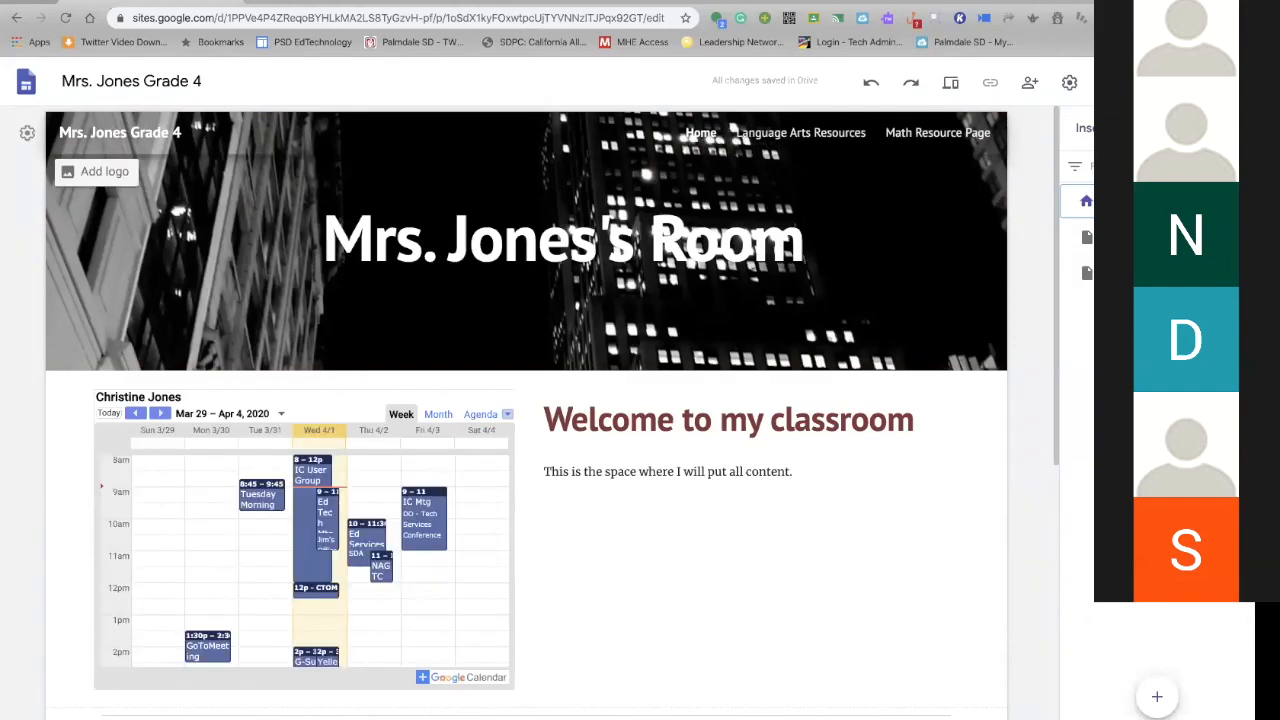
click(937, 133)
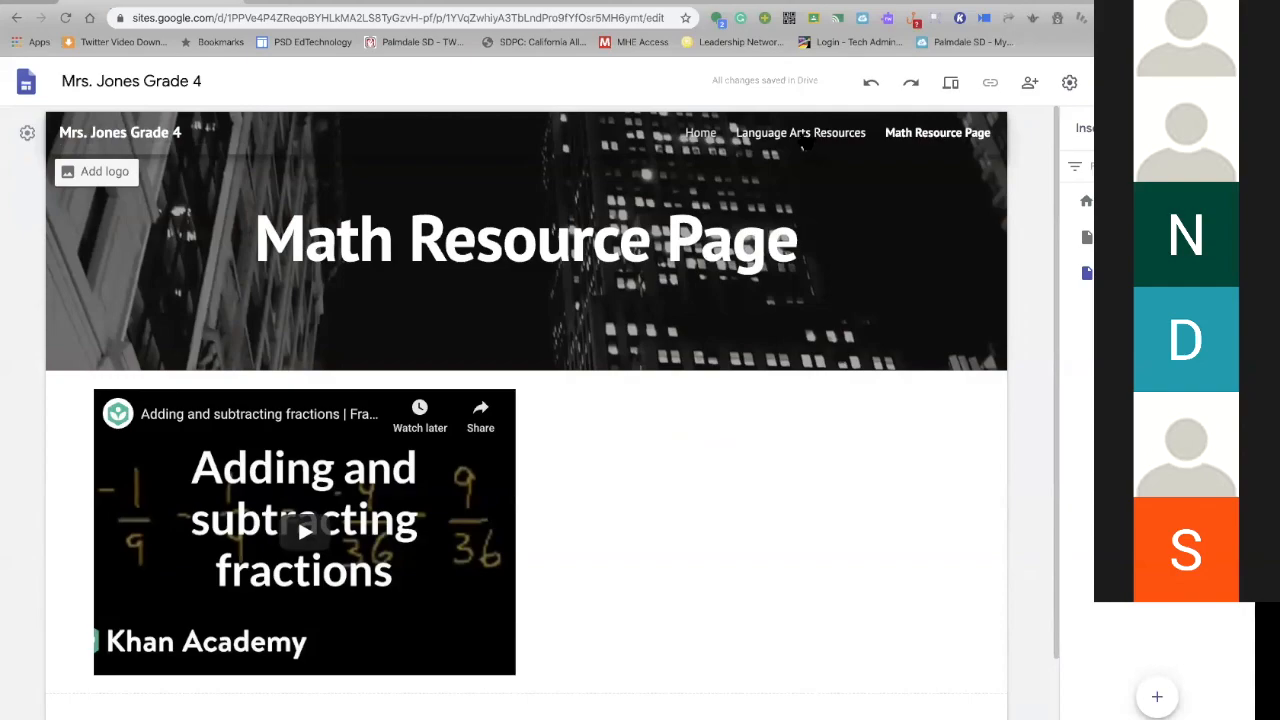
click(802, 145)
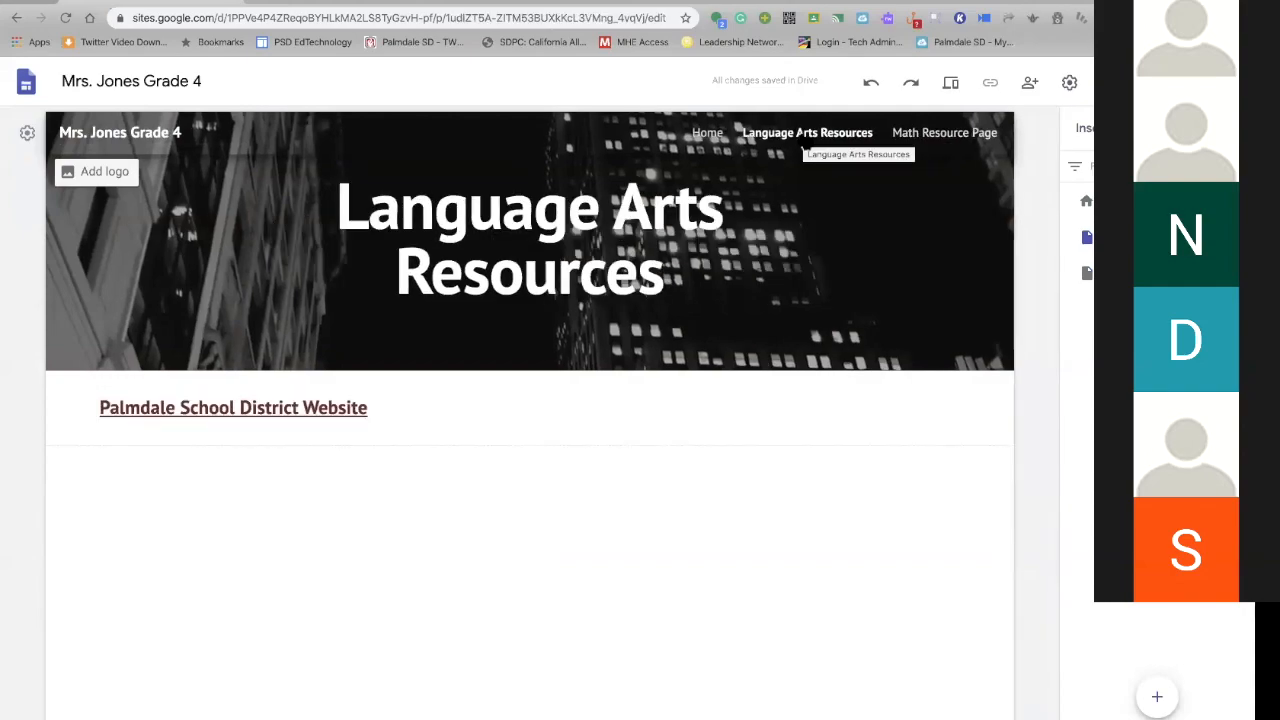
click(709, 134)
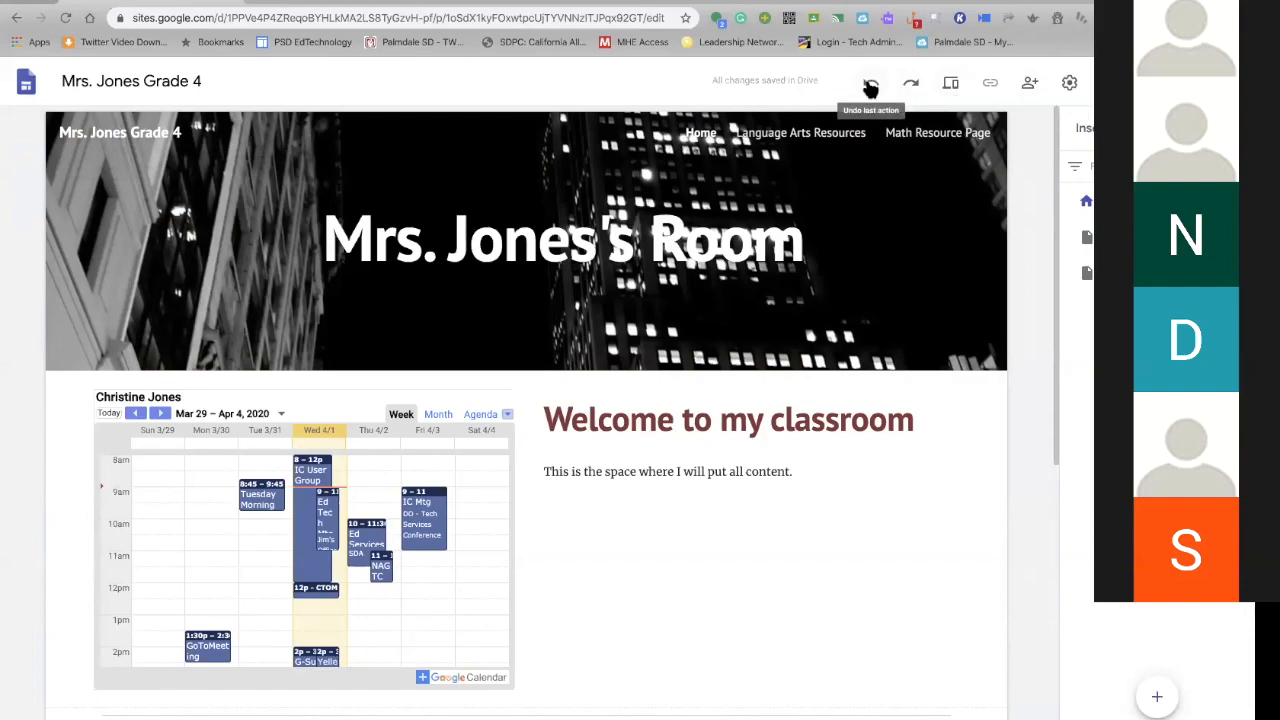
Preview the site and page through the embedded data privacy slides on the home page
click(951, 86)
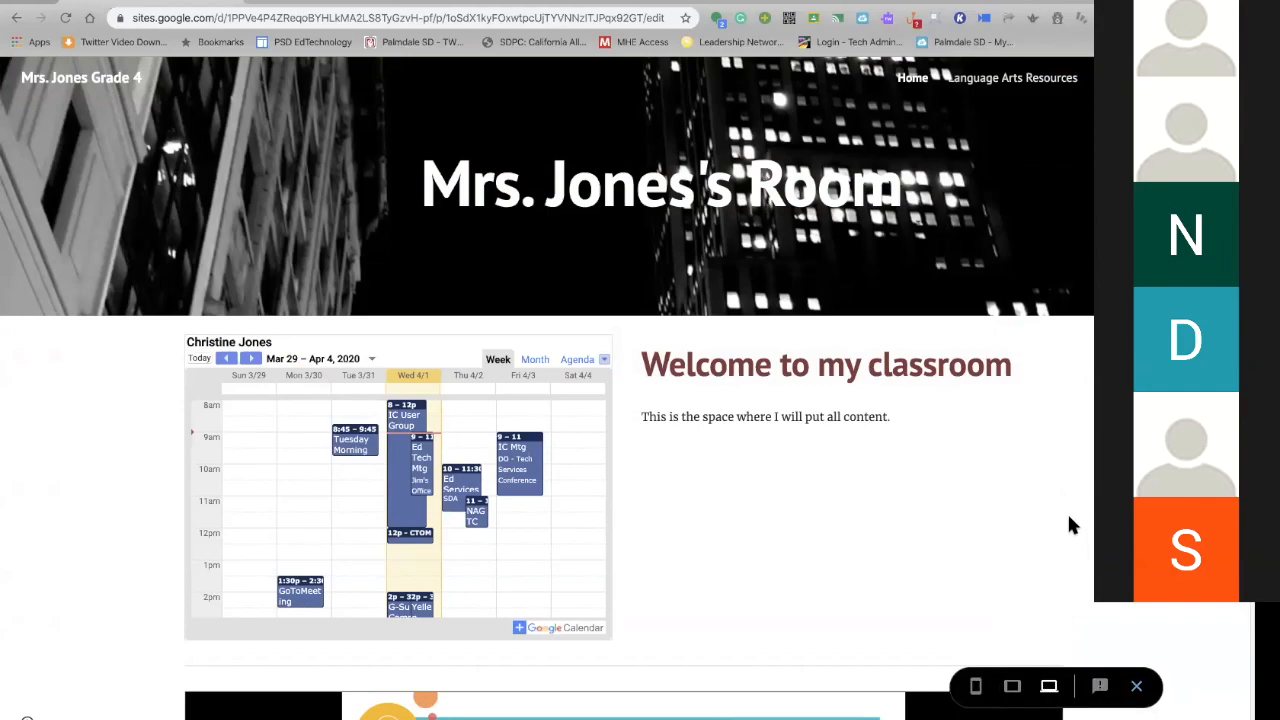
scroll(1070, 525, down, 1)
scroll(1070, 525, down, 3)
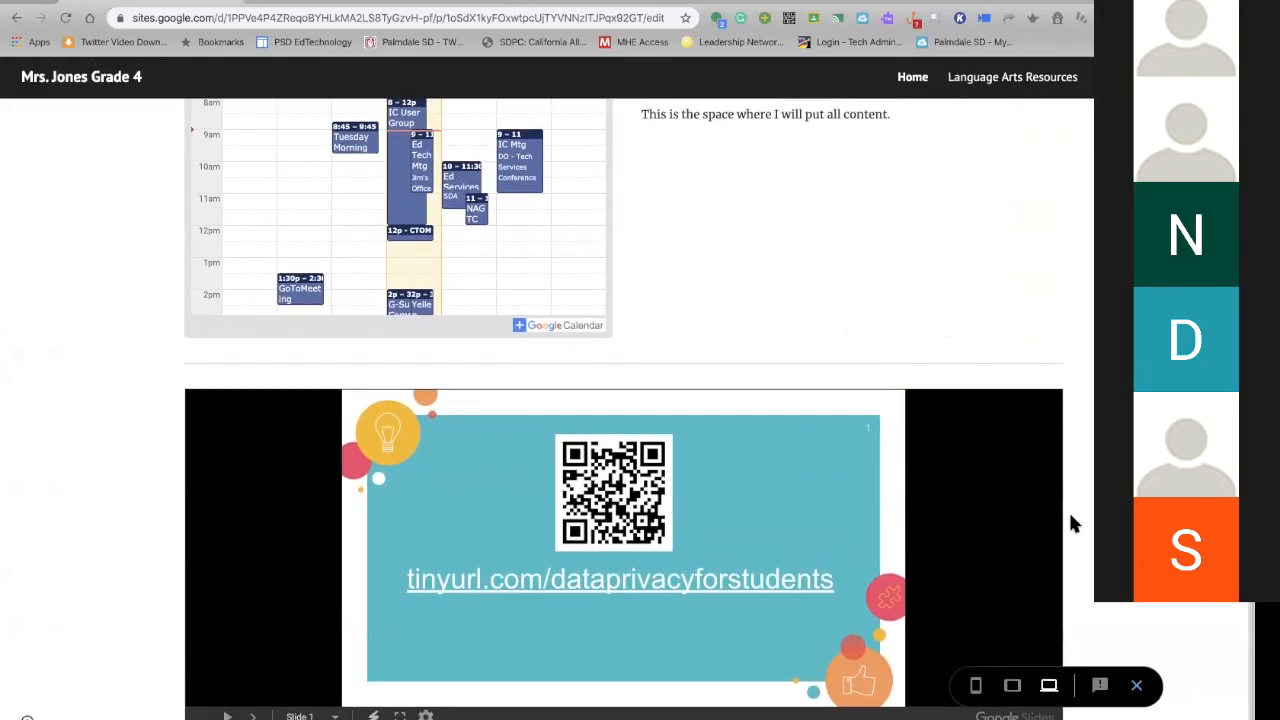
click(227, 716)
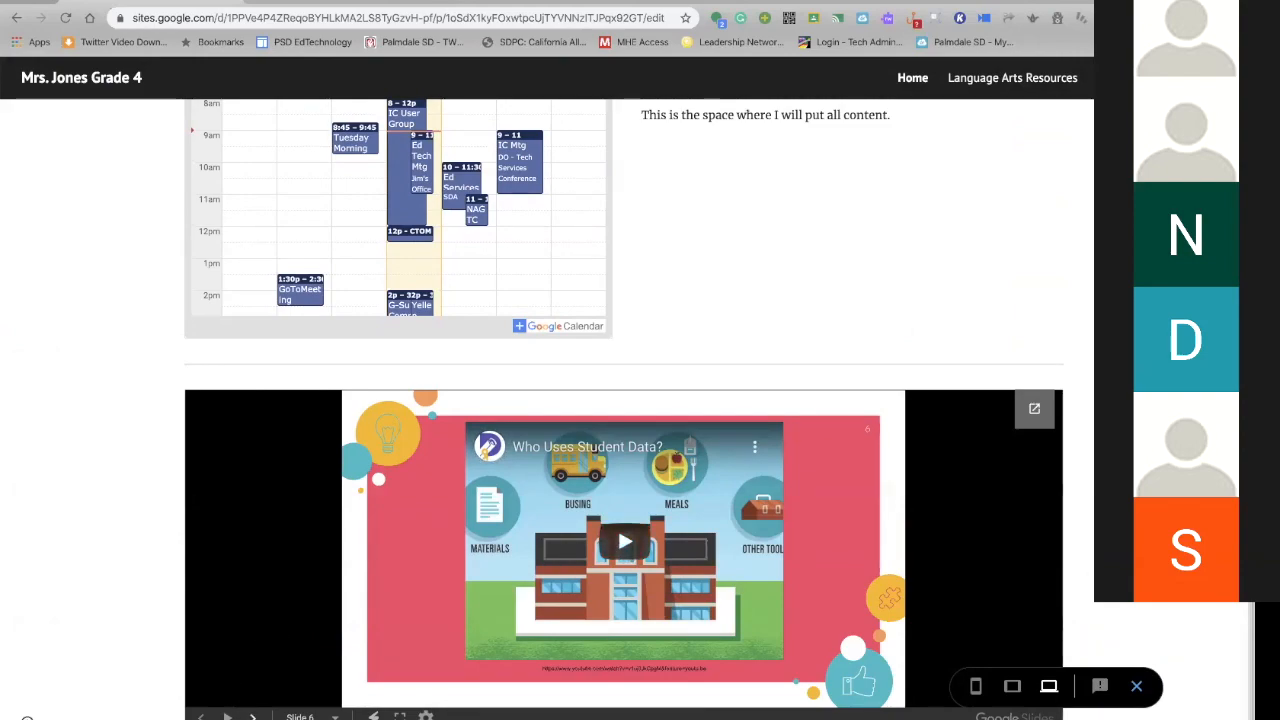
click(253, 717)
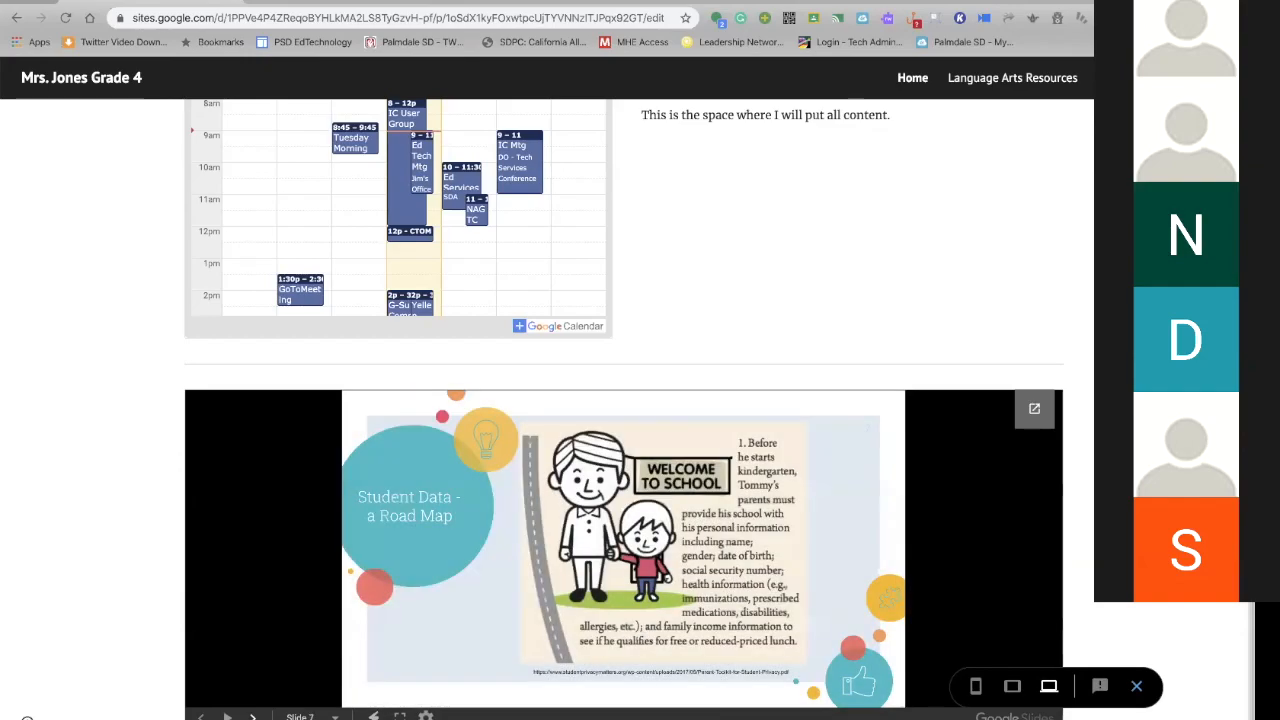
click(253, 717)
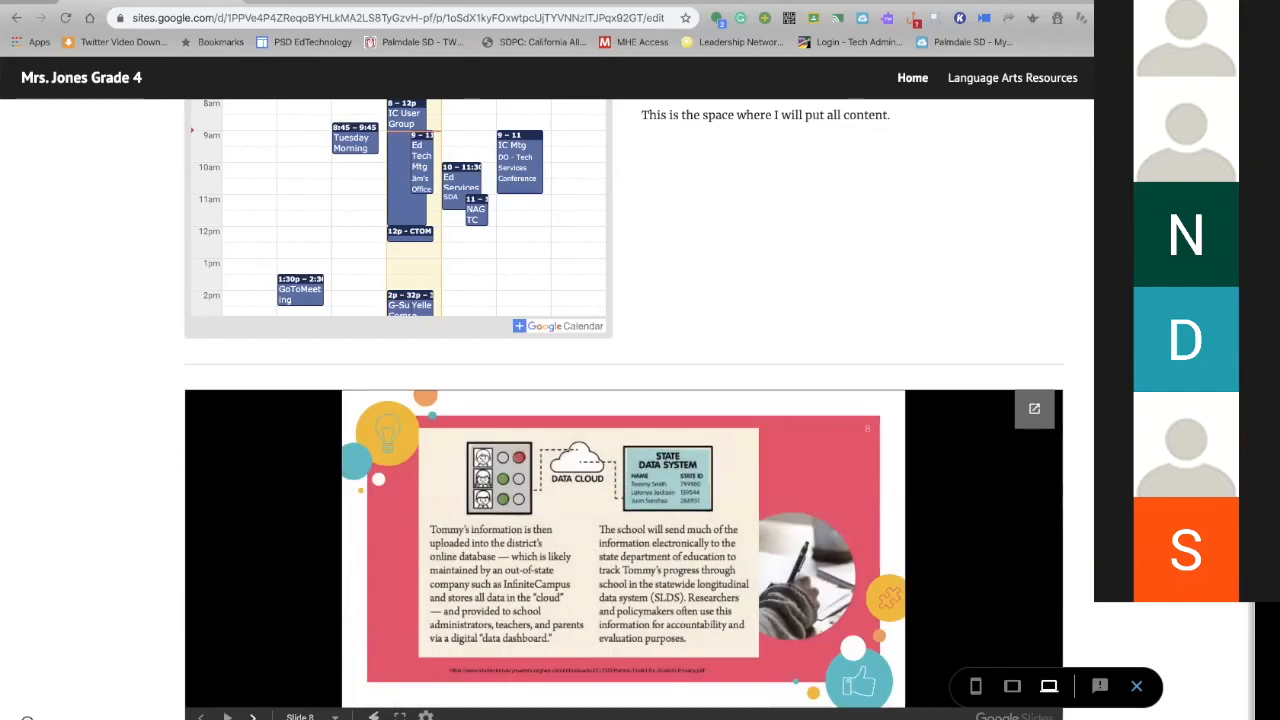
In the preview, advance the embedded calendar two weeks, switch it to Month view and jump to May 2020
scroll(747, 213, up, 2)
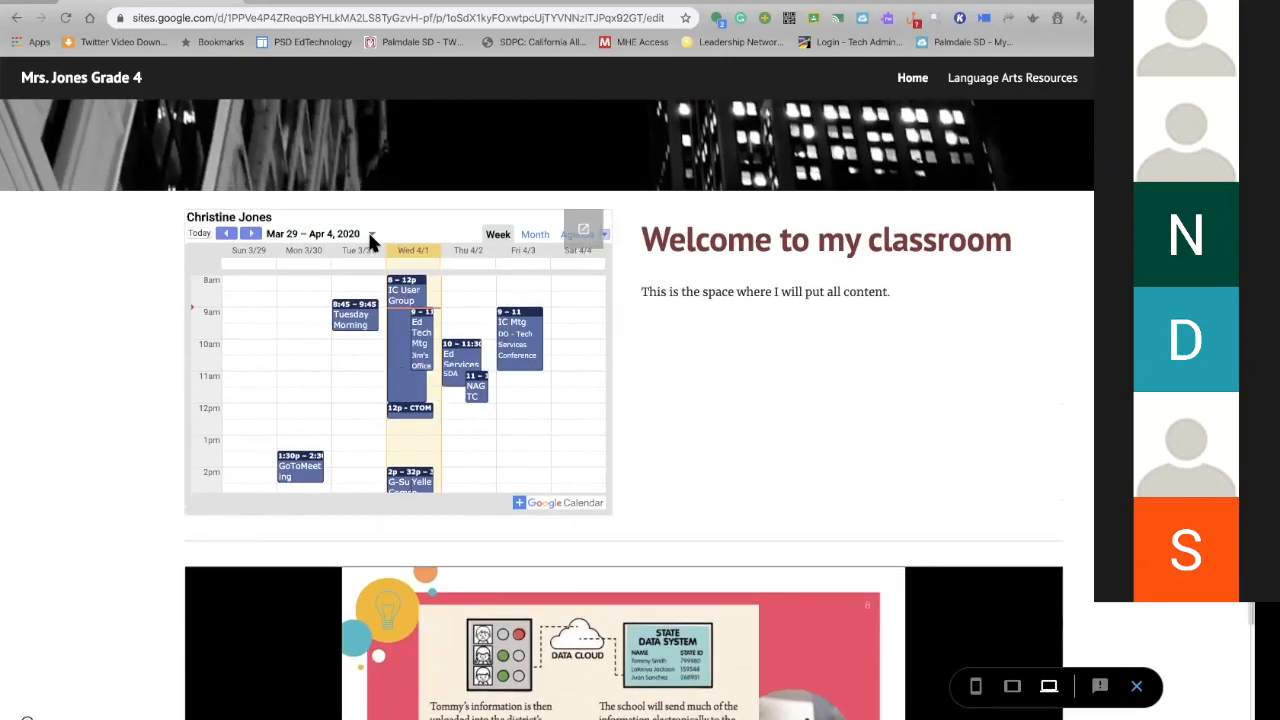
click(250, 235)
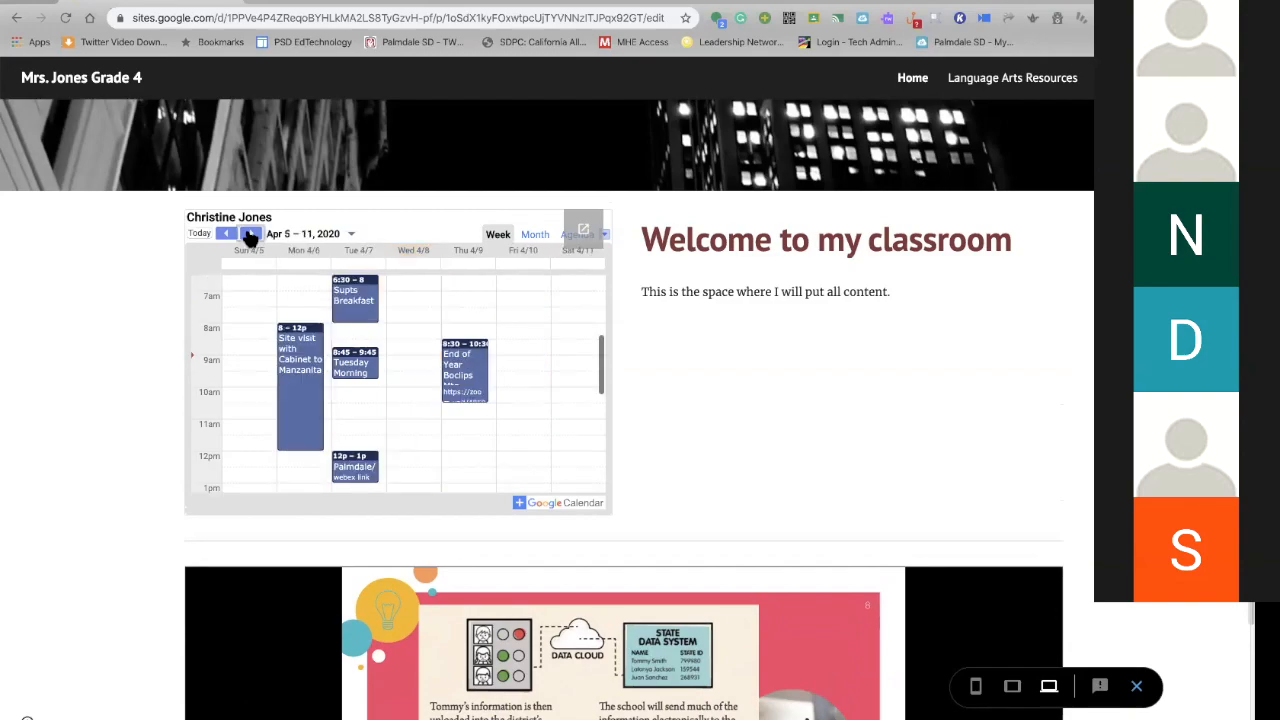
click(250, 235)
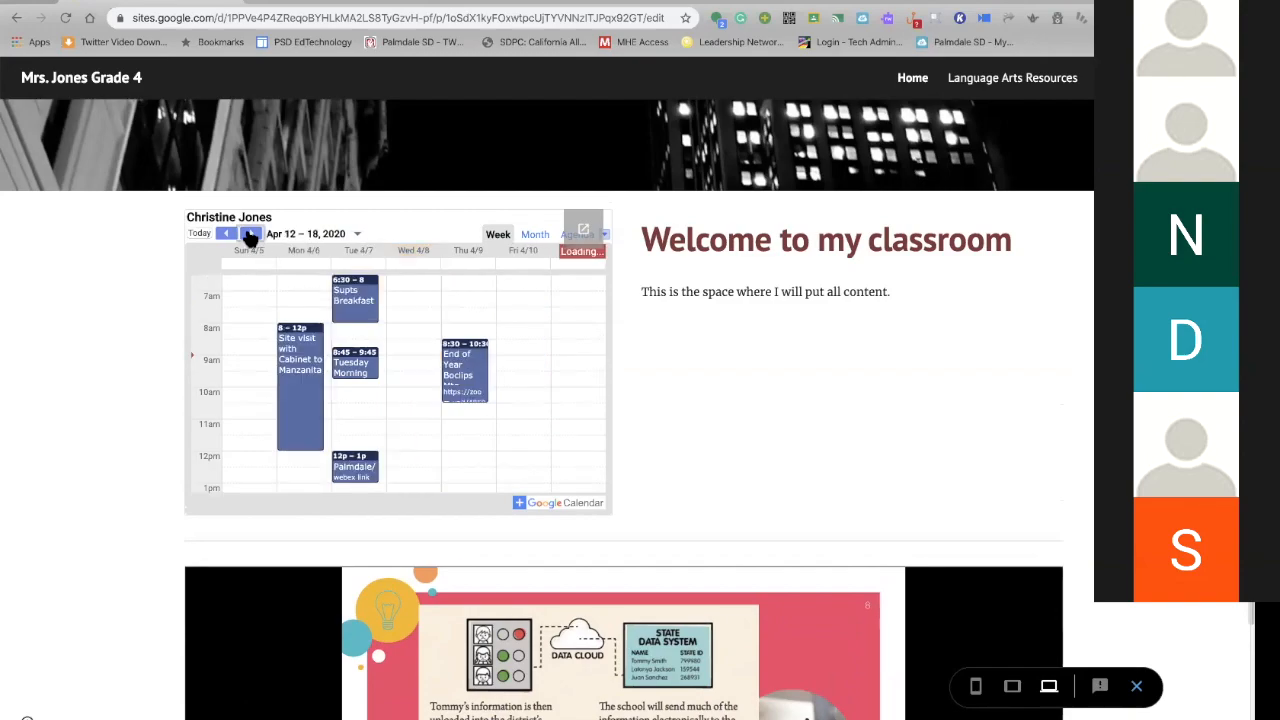
click(527, 236)
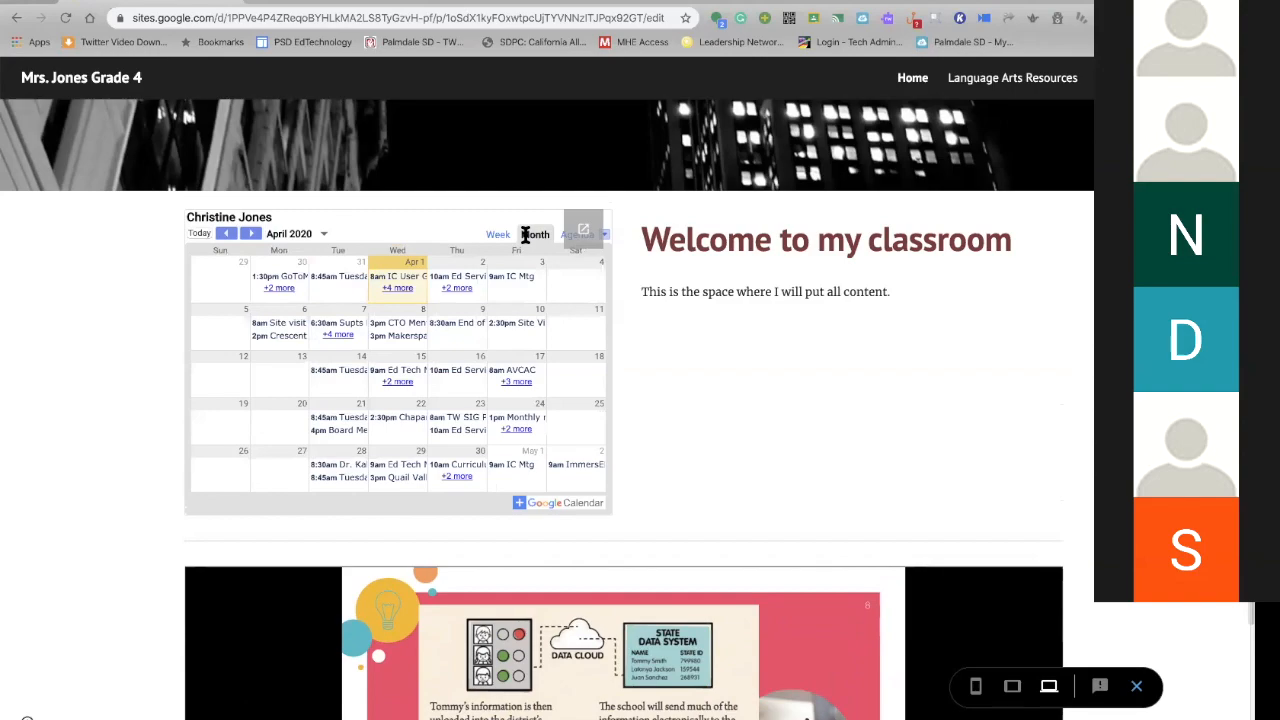
click(324, 236)
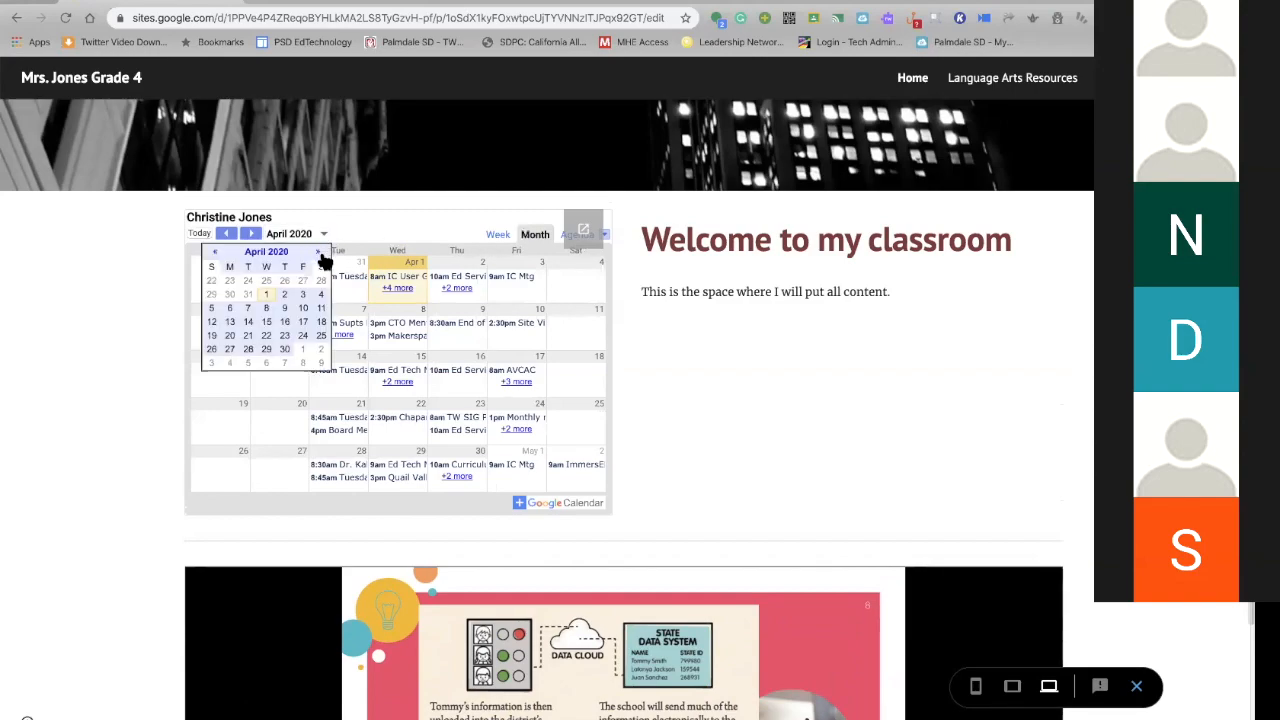
click(318, 252)
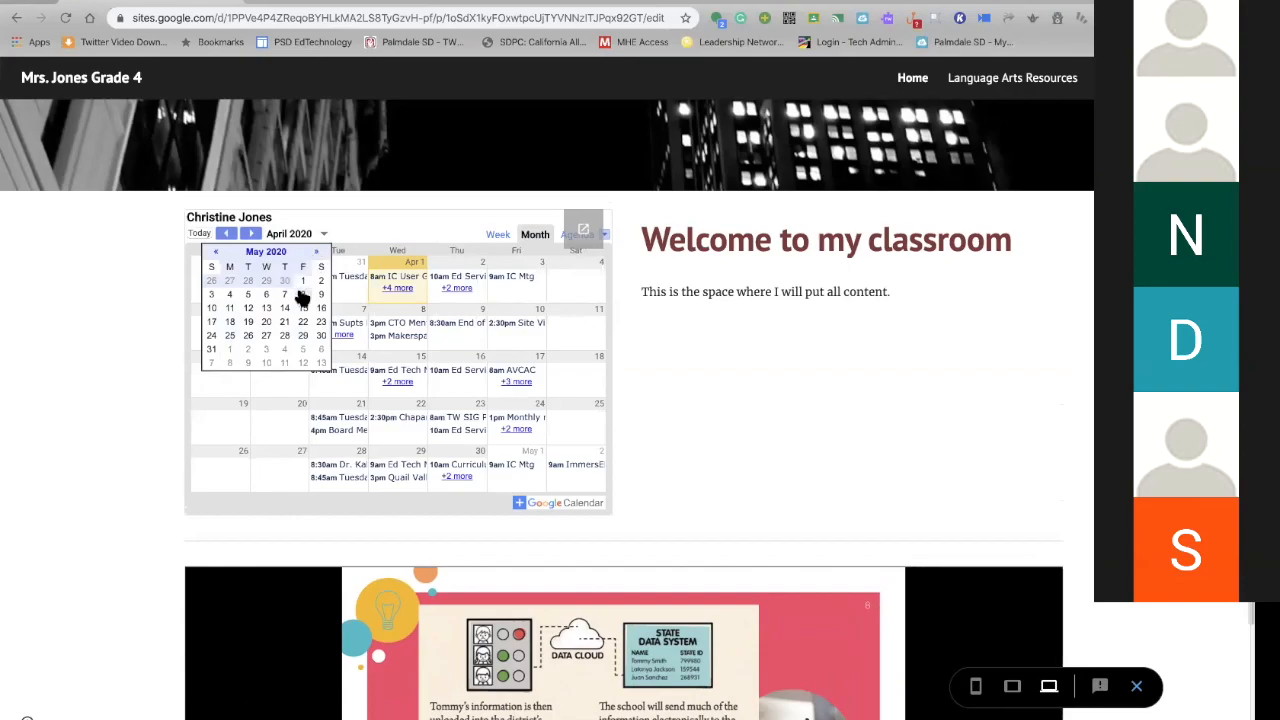
click(300, 293)
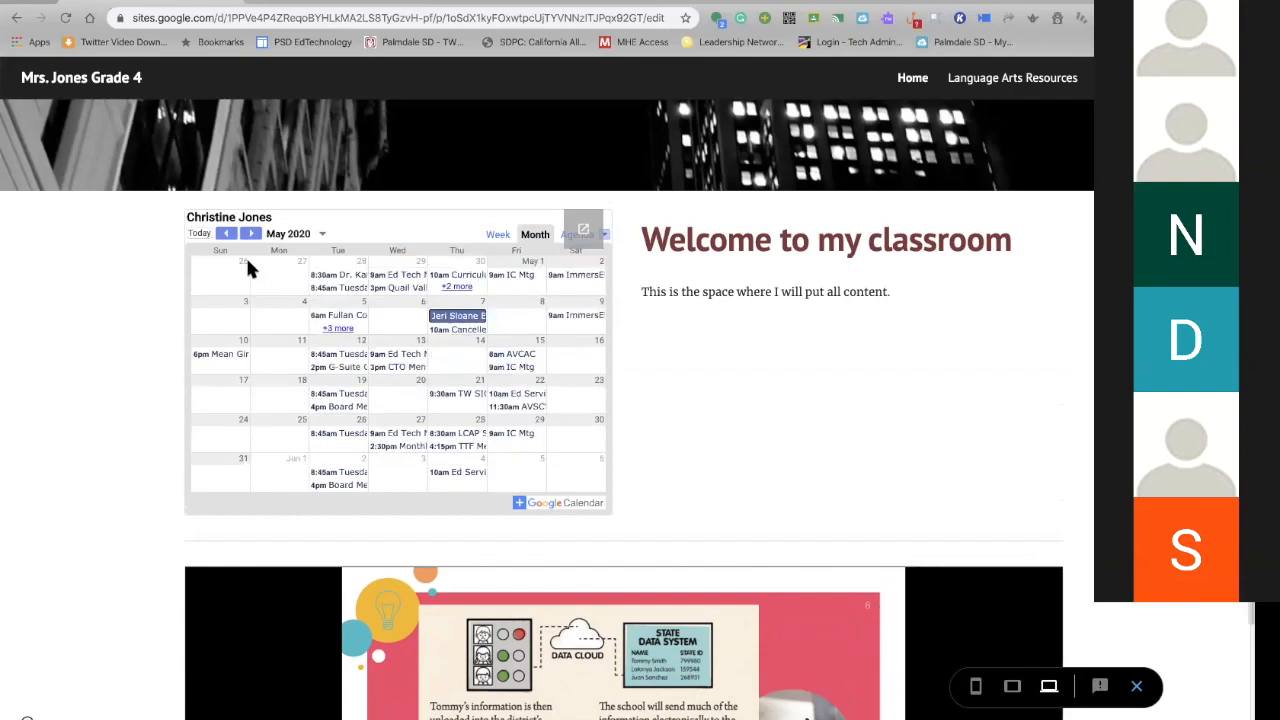
Switch the embedded calendar to Week view and preview the home page in the phone layout, from banner to slides
click(496, 234)
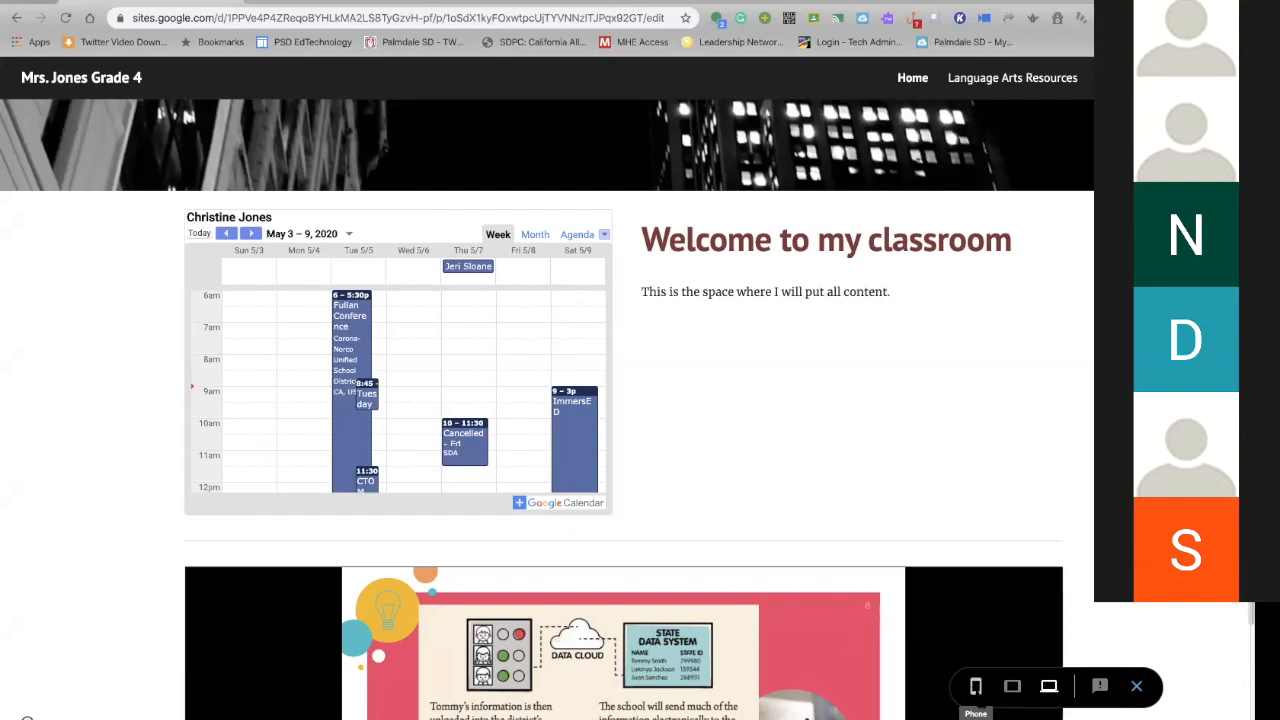
click(976, 686)
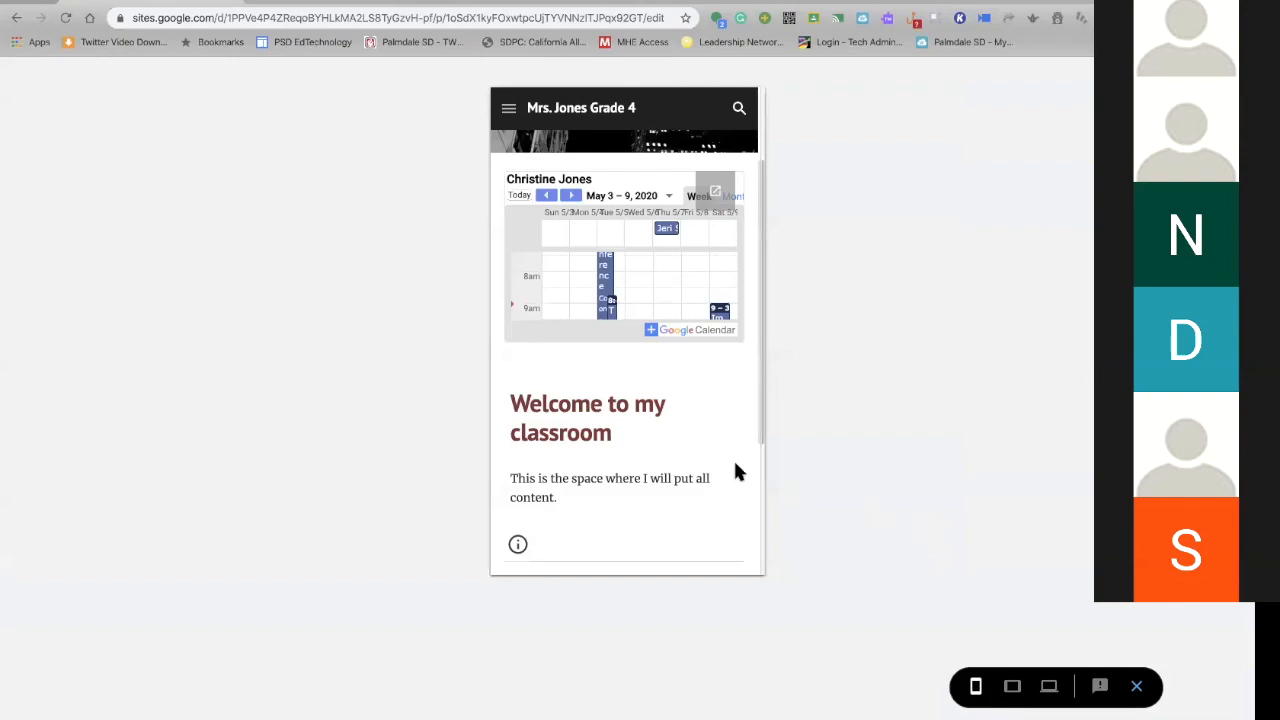
scroll(734, 471, down, 2)
scroll(736, 474, up, 4)
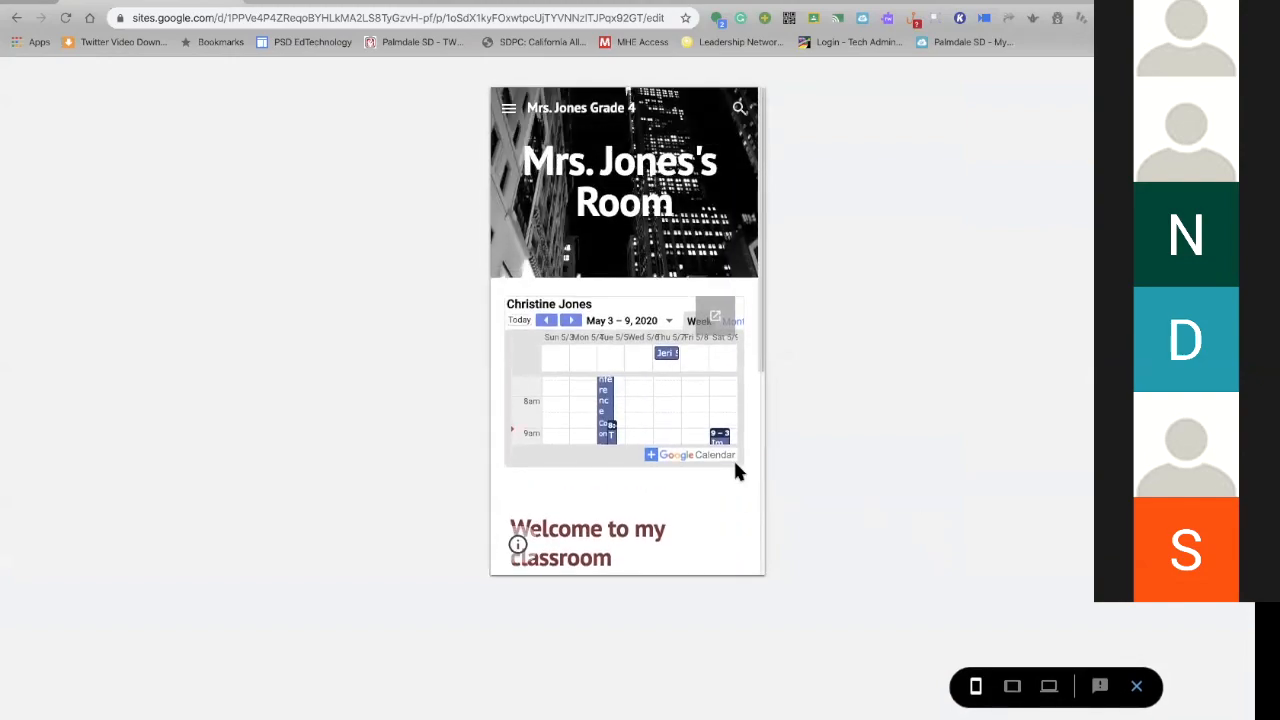
scroll(735, 472, down, 3)
scroll(735, 472, down, 1)
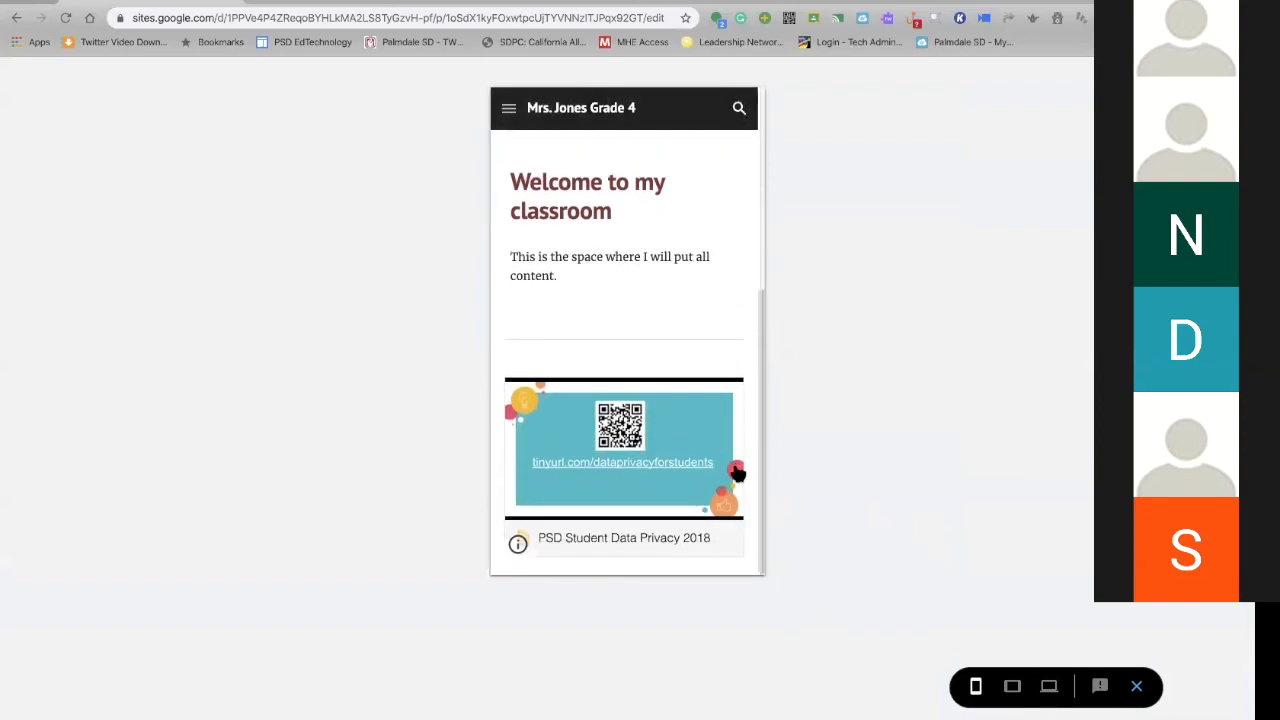
Preview the home page in the tablet layout and in the large-screen layout
click(1012, 686)
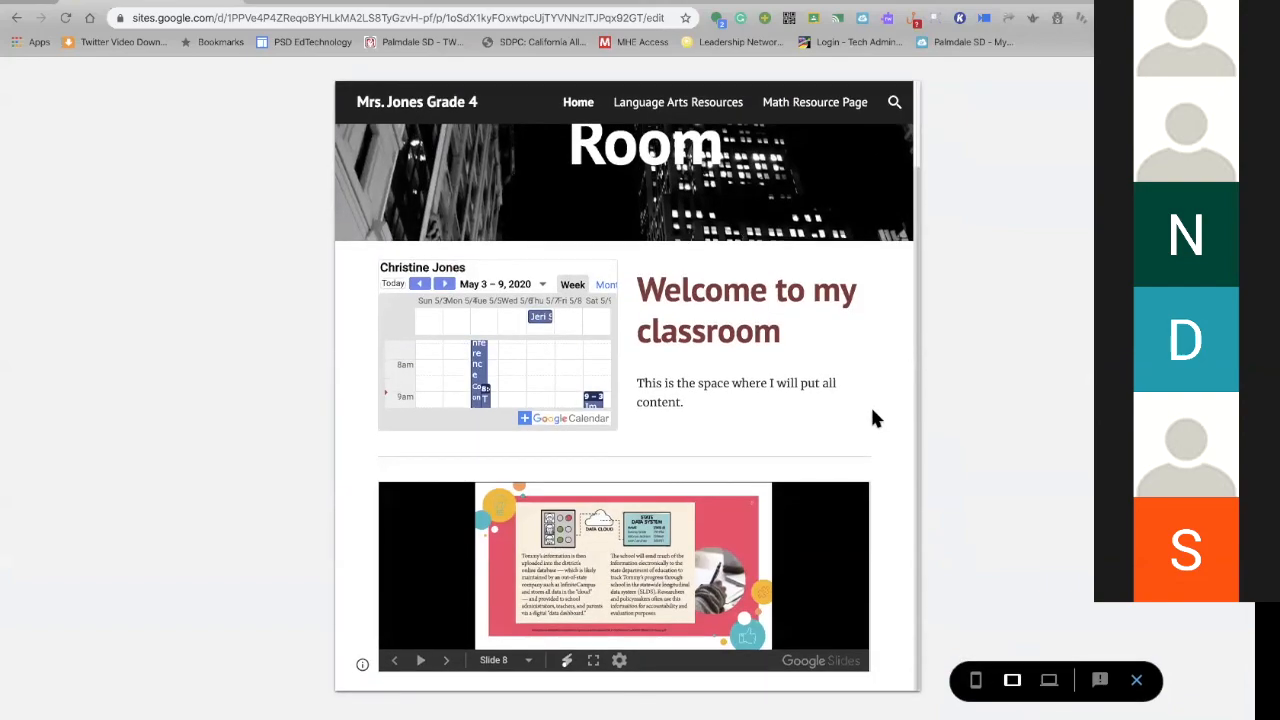
scroll(872, 411, up, 2)
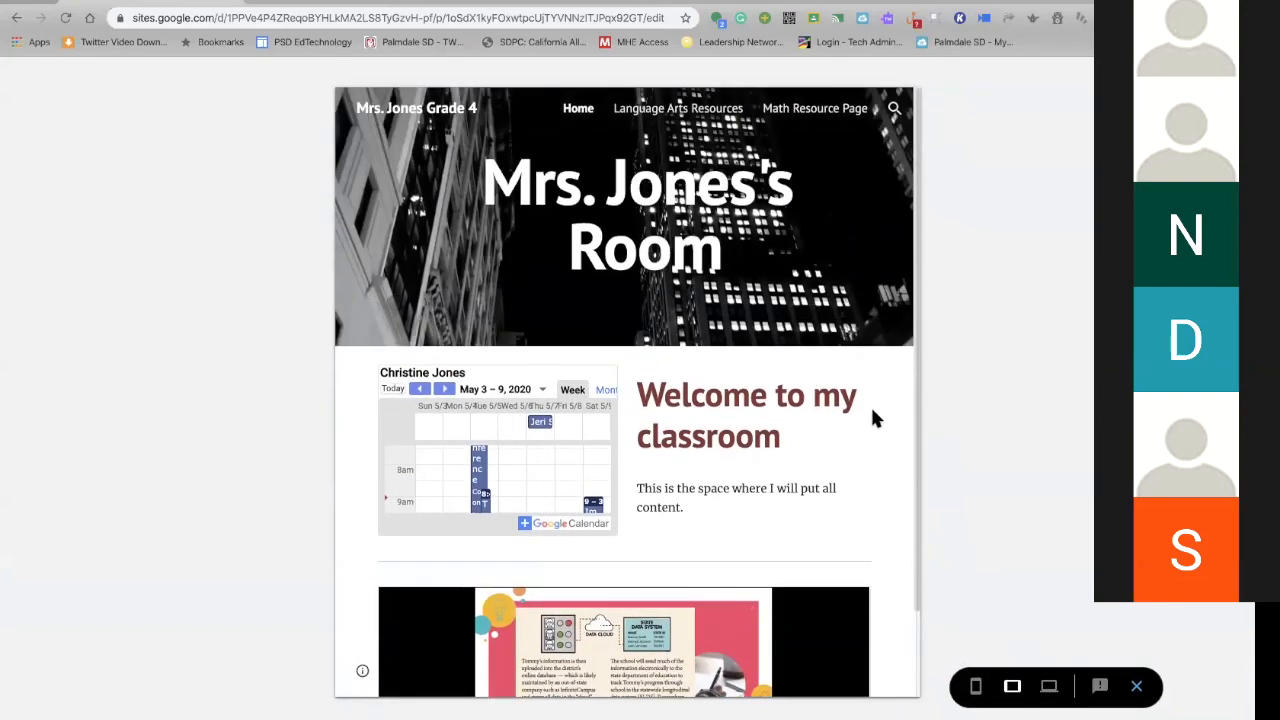
scroll(872, 411, down, 2)
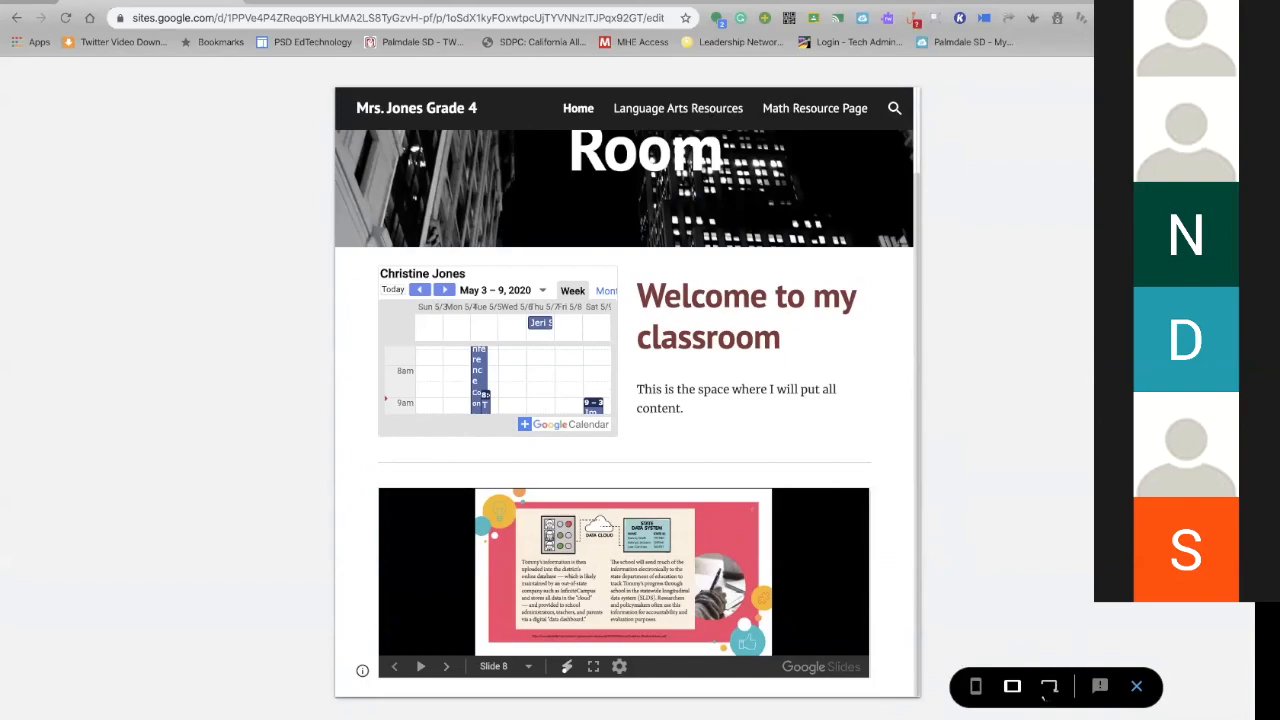
click(1048, 686)
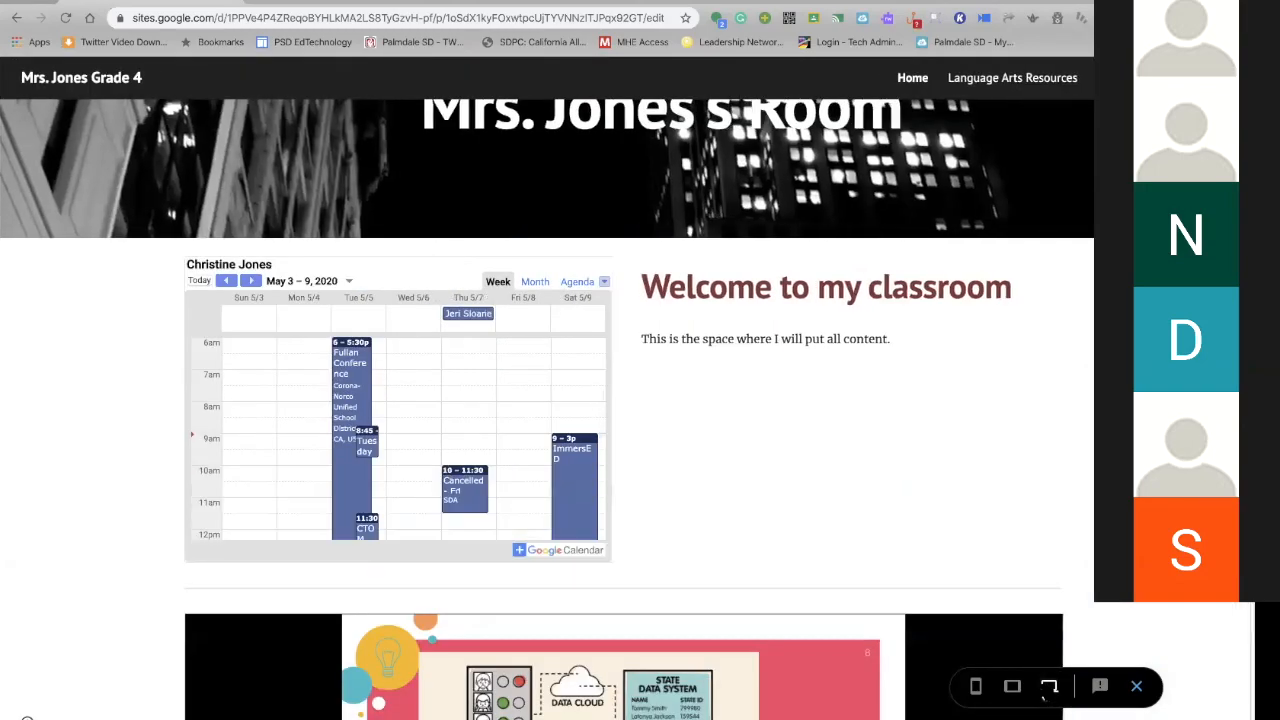
scroll(1038, 496, down, 4)
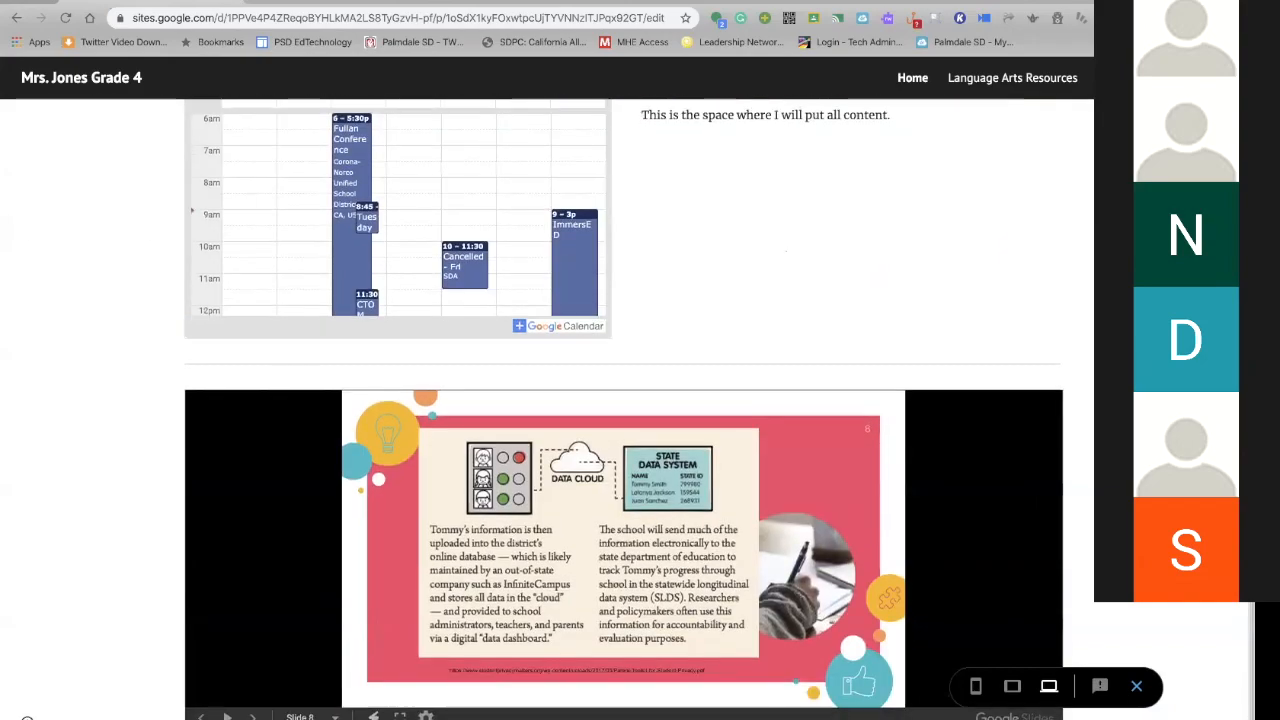
scroll(1038, 496, up, 4)
scroll(1038, 503, up, 1)
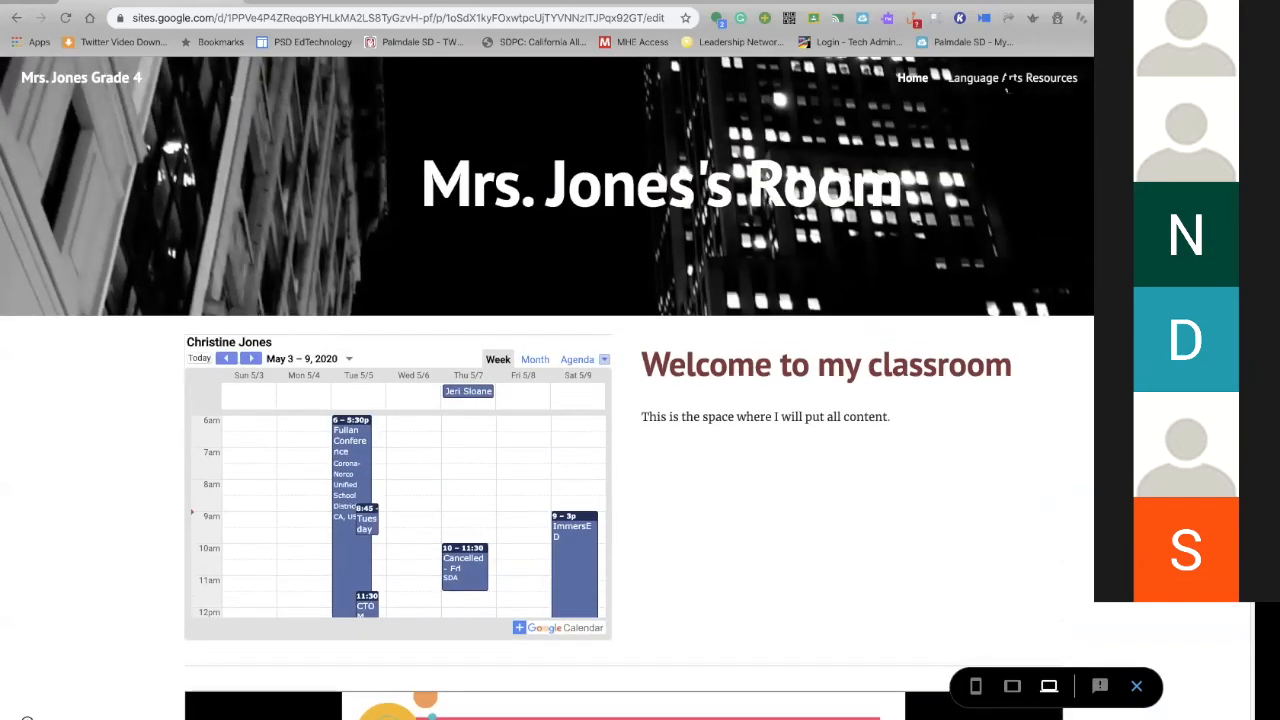
Test the "Palmdale School District Website" link on the Language Arts Resources page and return to the site preview
click(1006, 86)
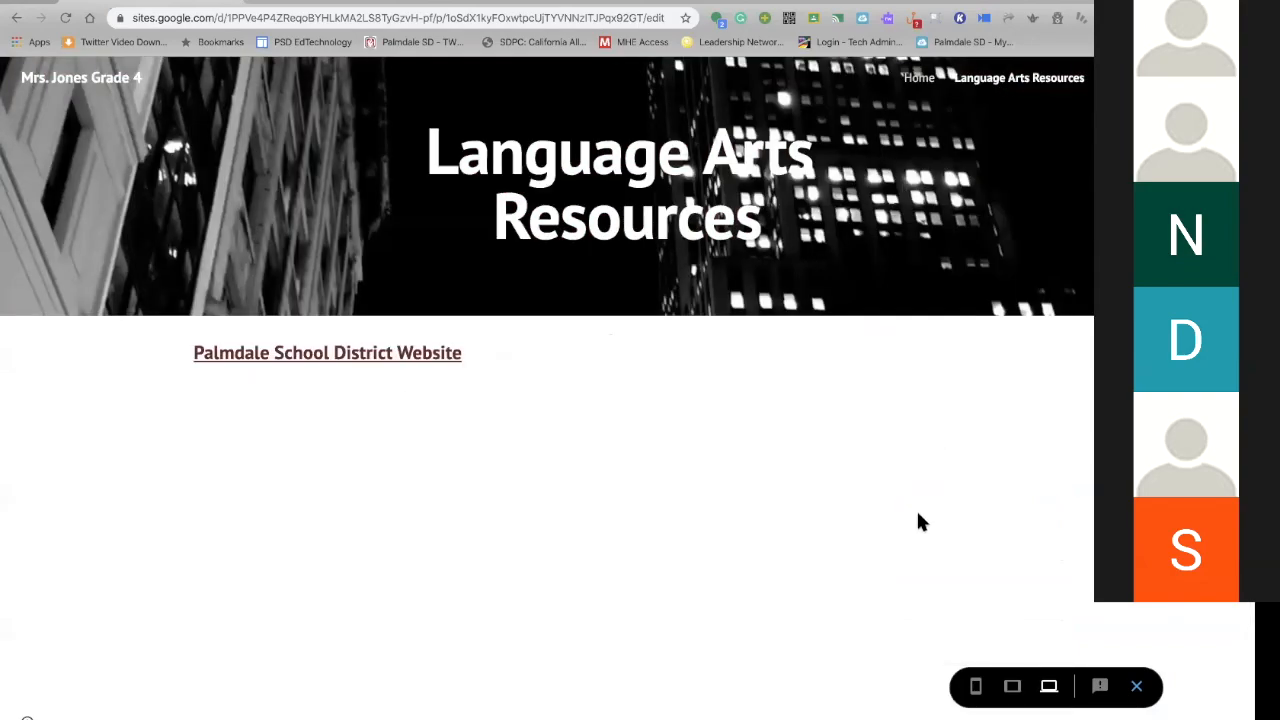
click(368, 358)
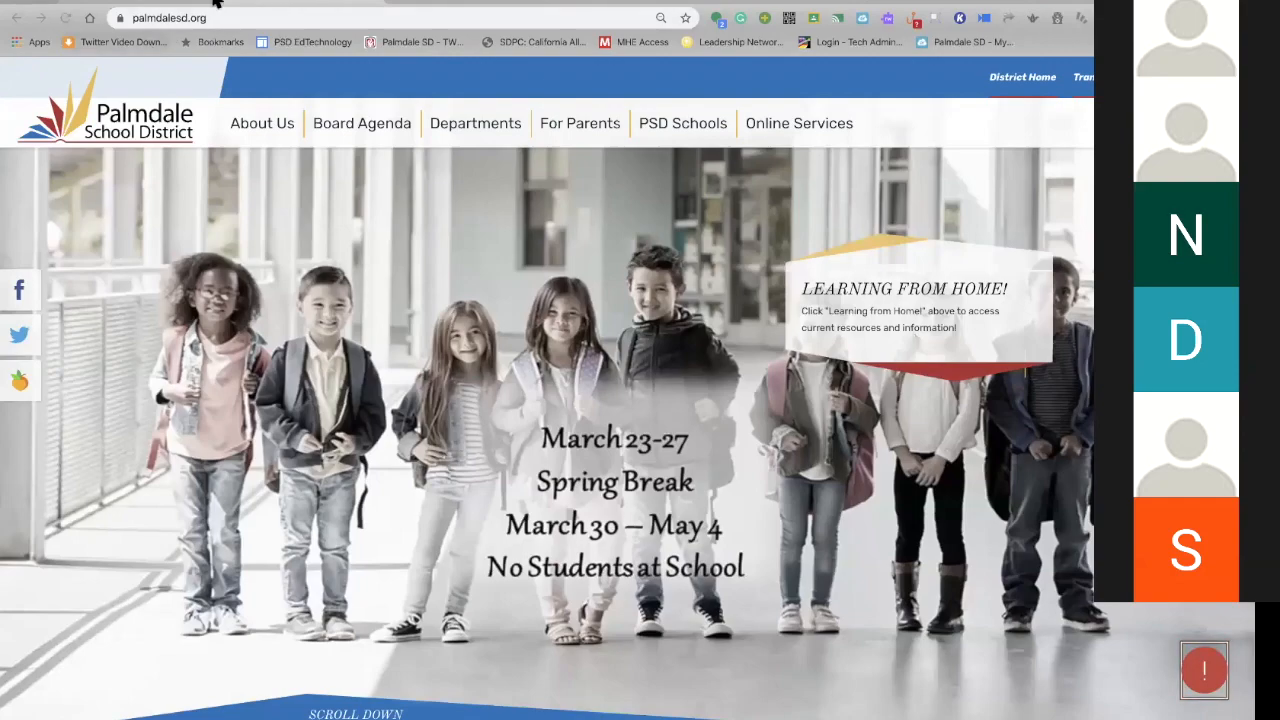
click(172, 4)
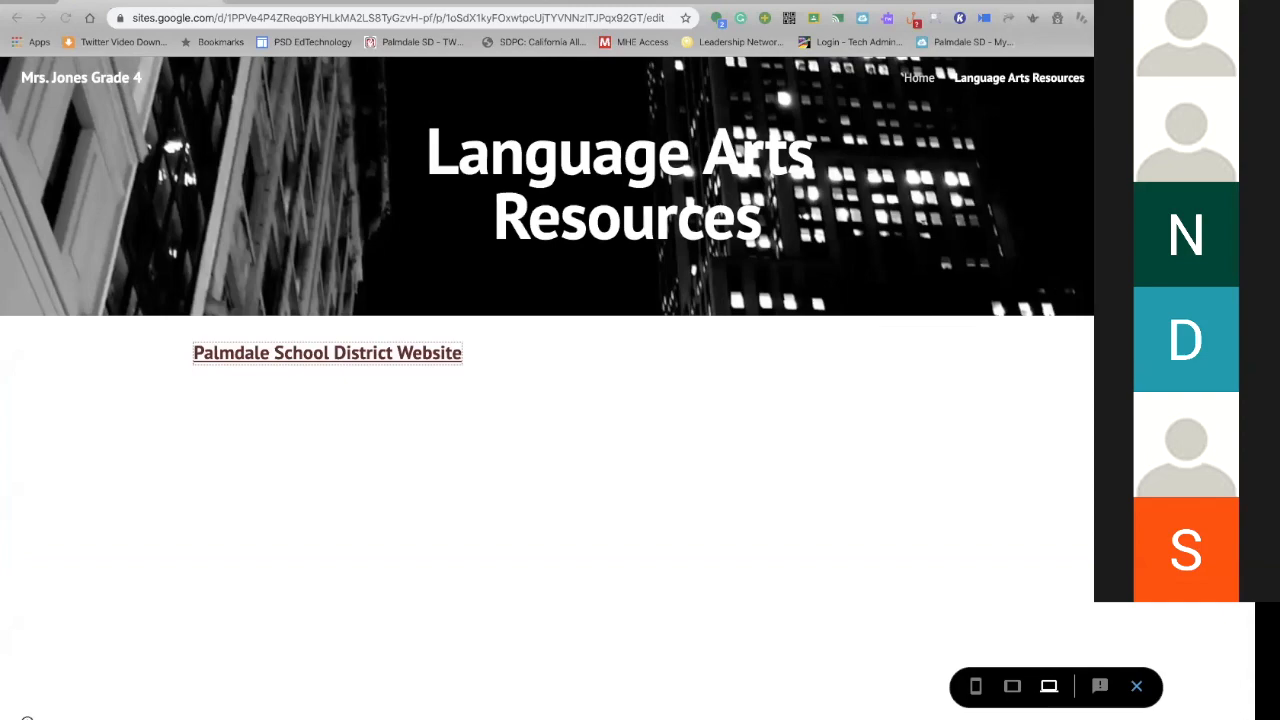
Play and pause the embedded fractions video on the Math Resource Page, and exit the preview
click(1158, 78)
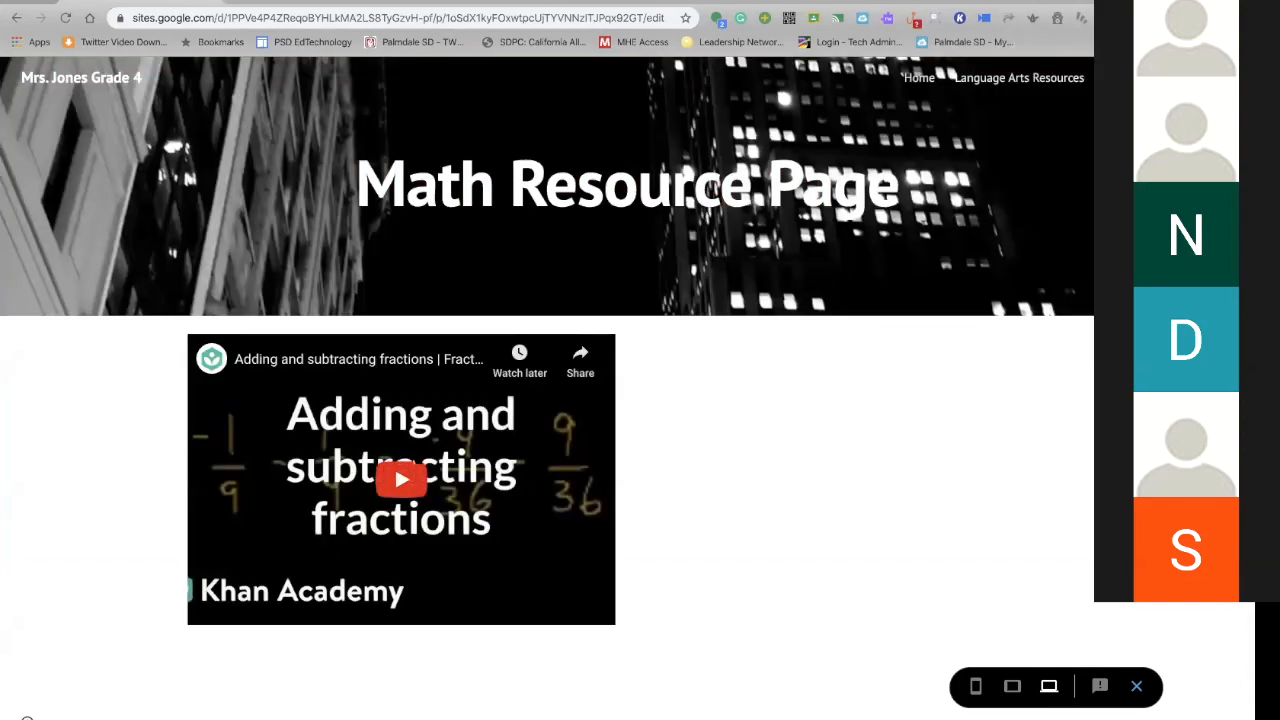
click(404, 482)
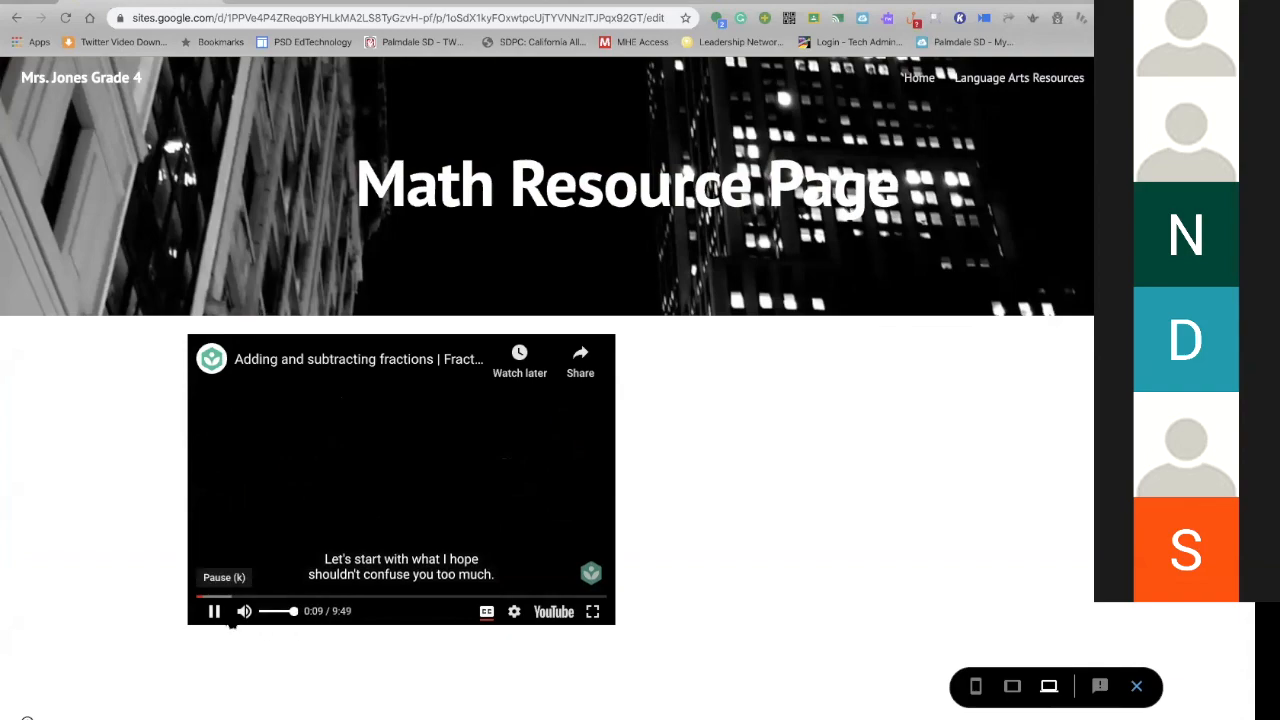
click(215, 618)
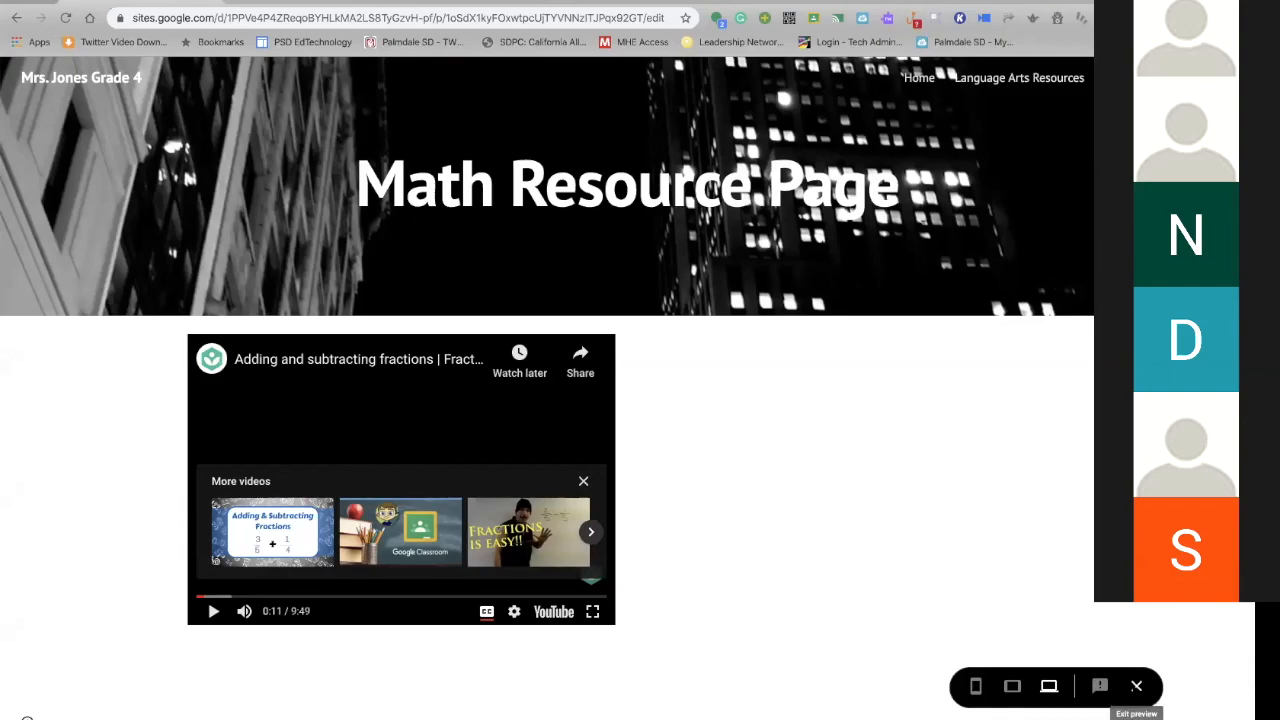
click(1136, 686)
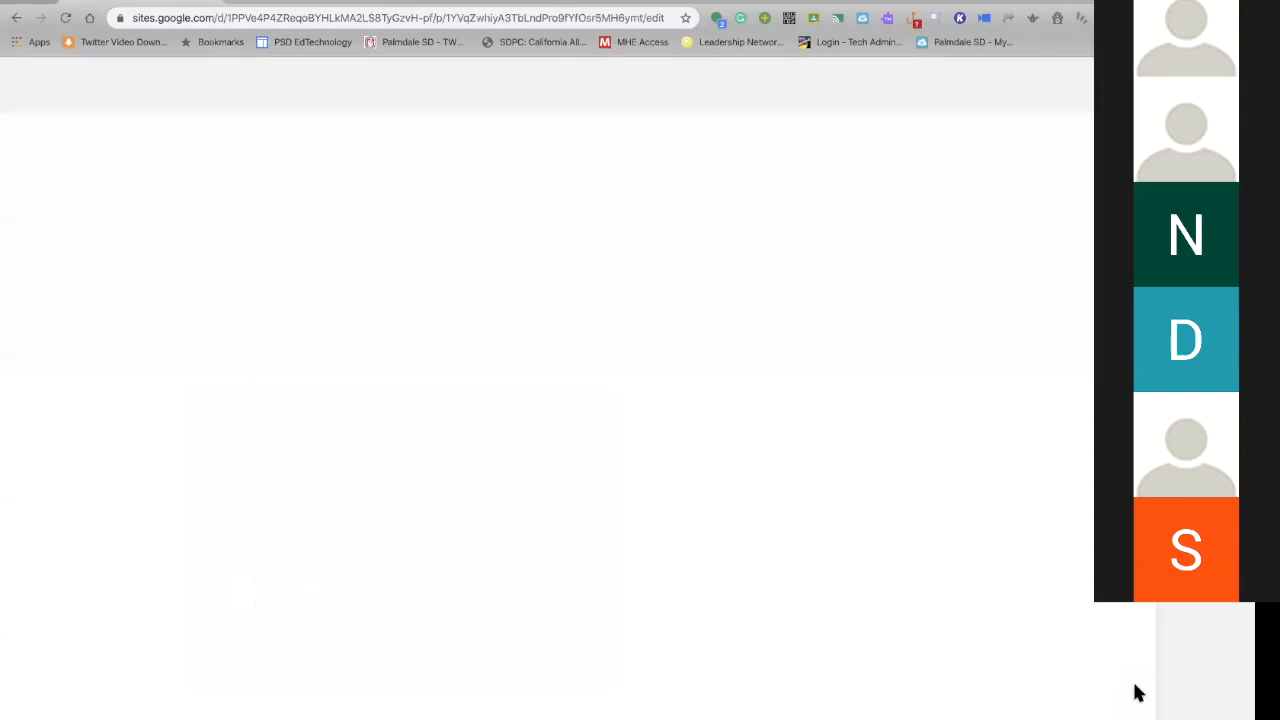
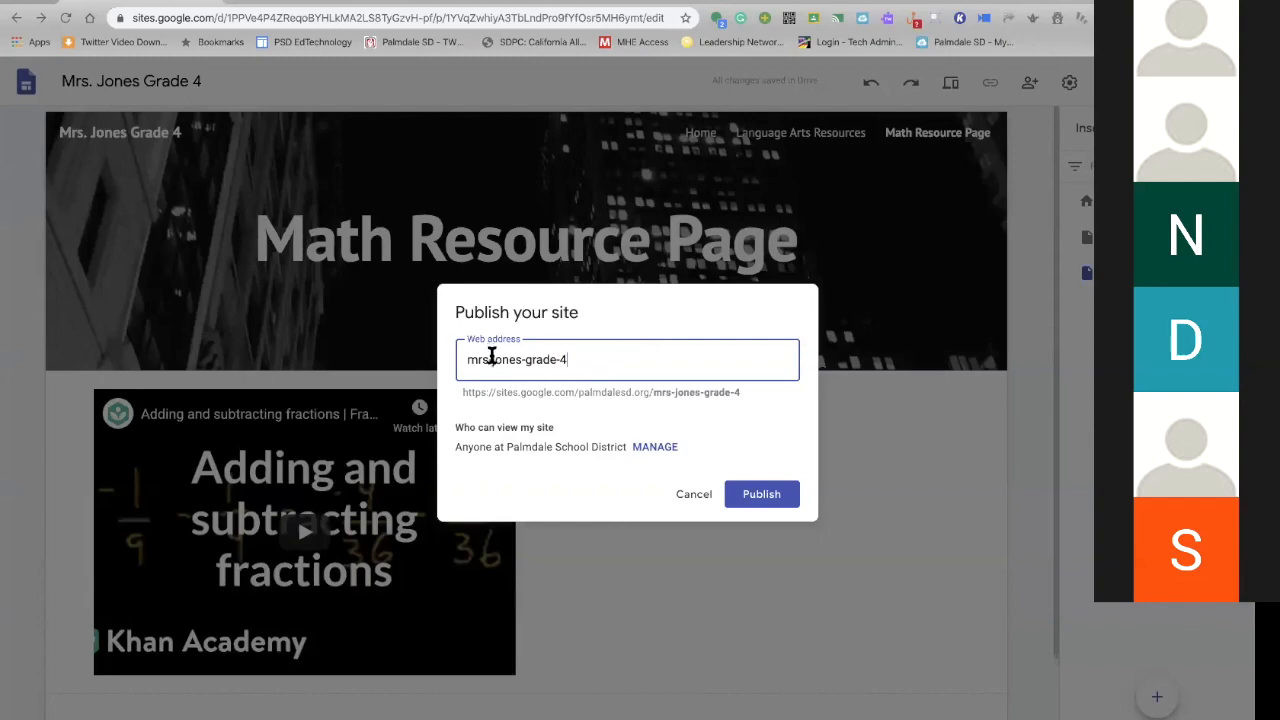
Remove all hyphens from the proposed web address in the publish settings
key(BackSpace)
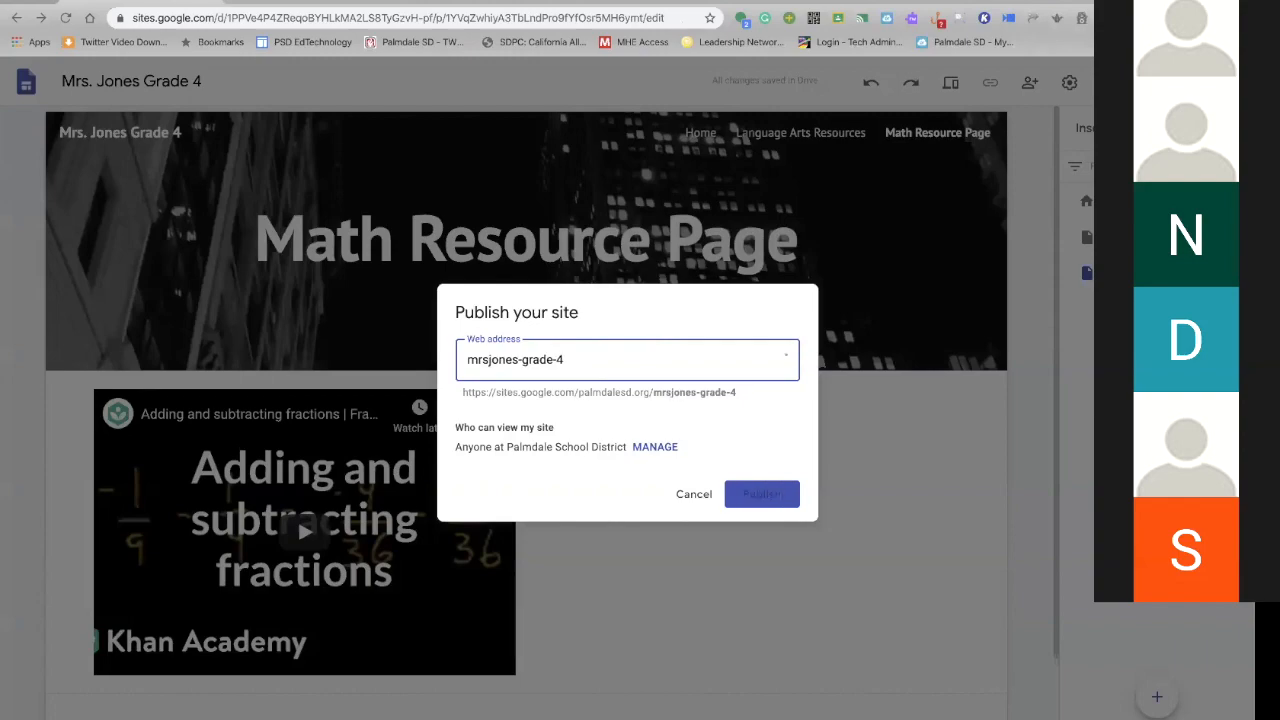
click(523, 358)
key(BackSpace)
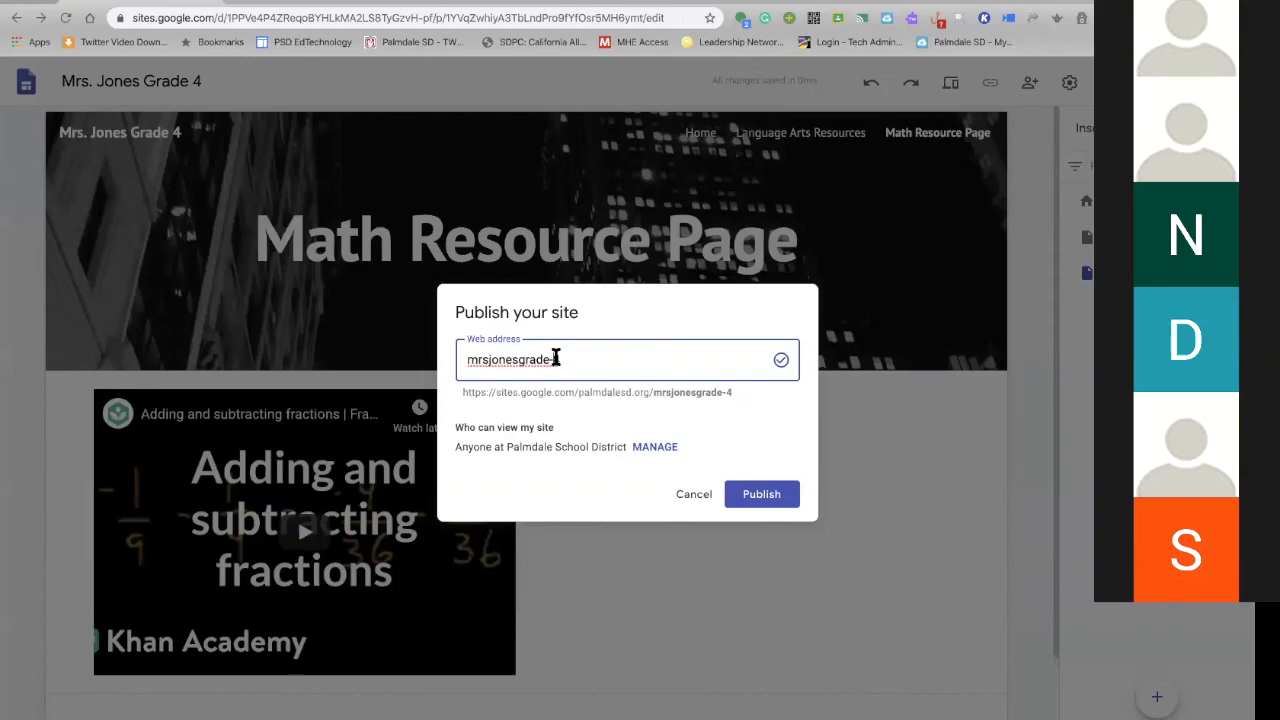
click(556, 358)
key(BackSpace)
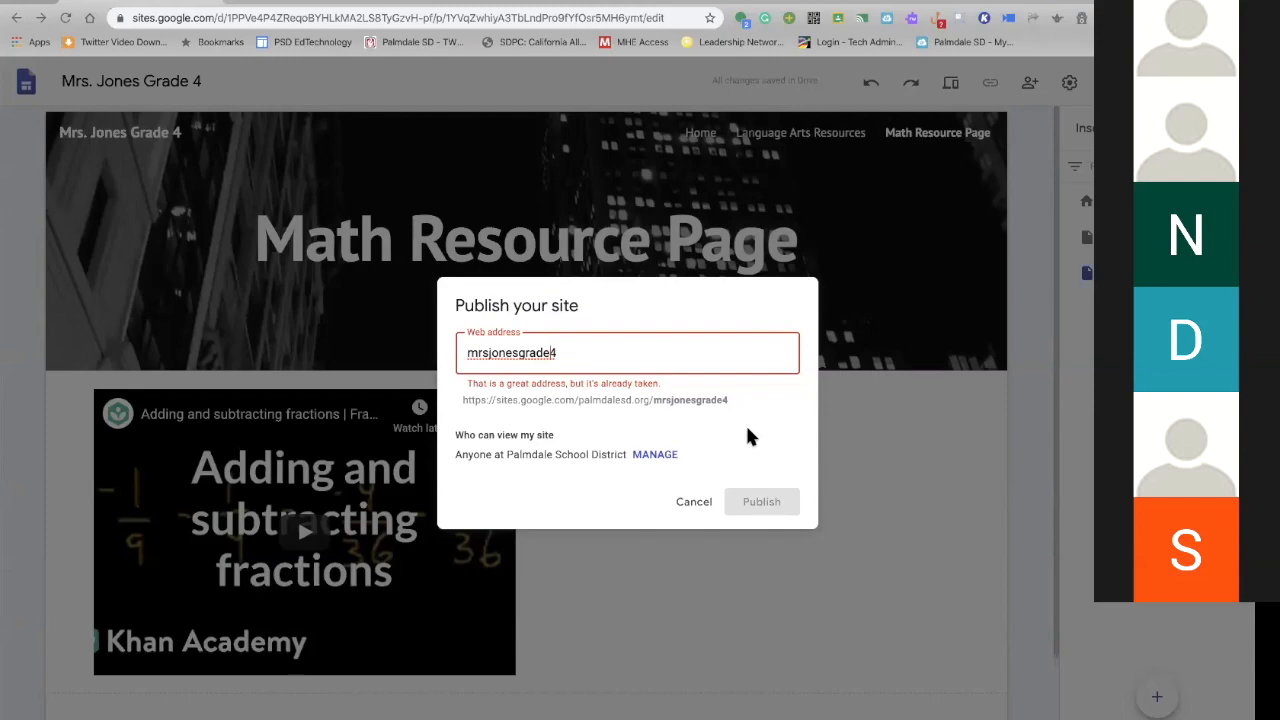
Replace the "grade4" ending of the web address with "fourthgrade"
drag(557, 352, 519, 352)
text(fourth)
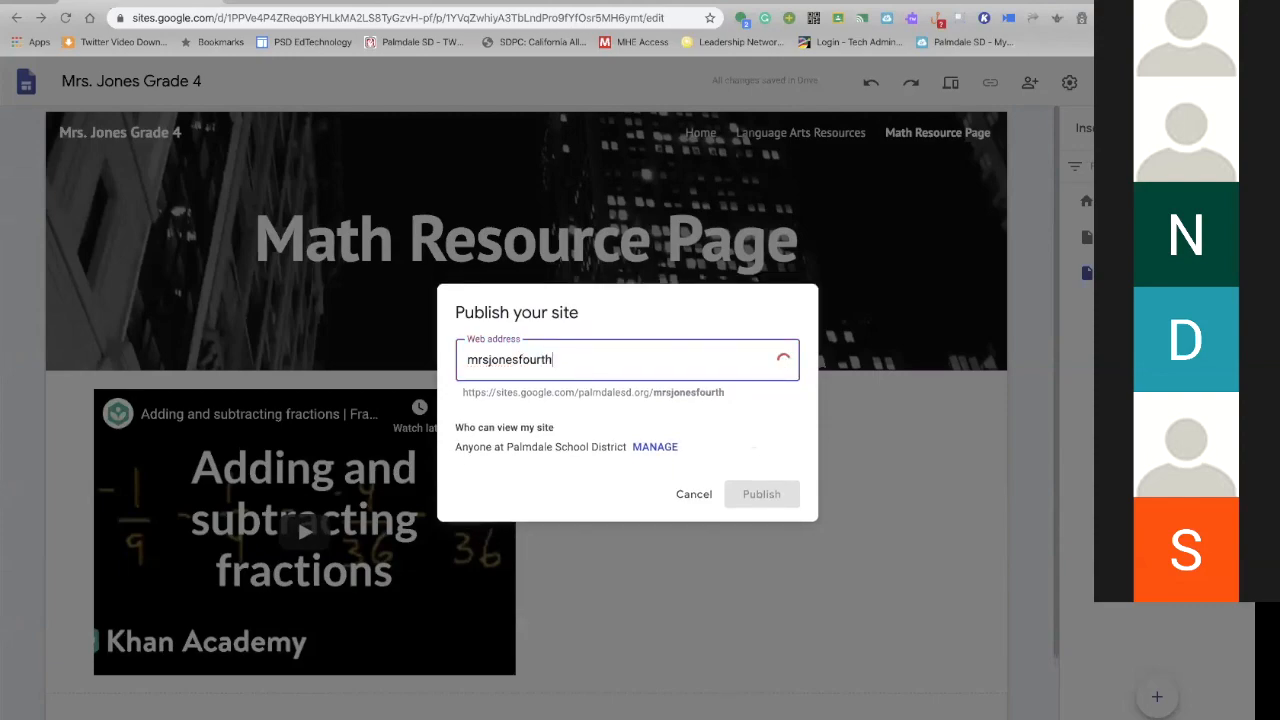
text(grade)
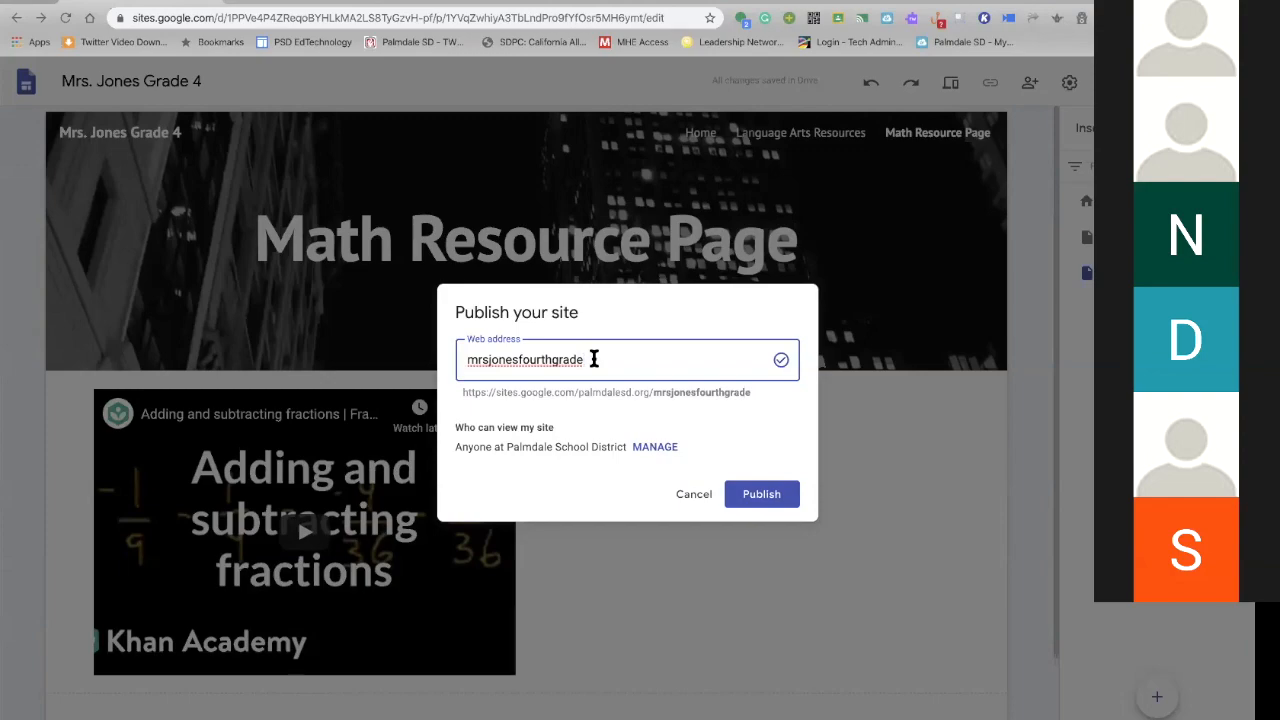
Replace the whole web address with "psd" followed directly by the teacher's surname in lowercase, and publish the site
drag(594, 359, 457, 363)
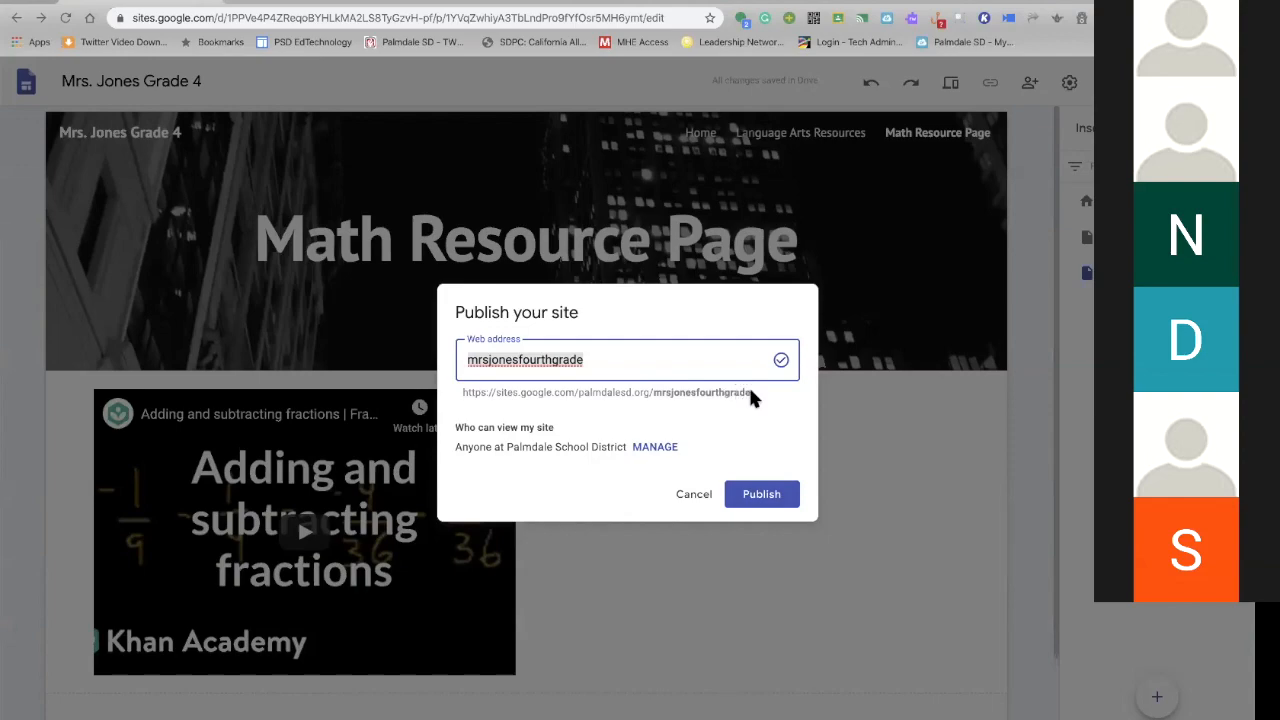
triple_click(649, 361)
text(psd)
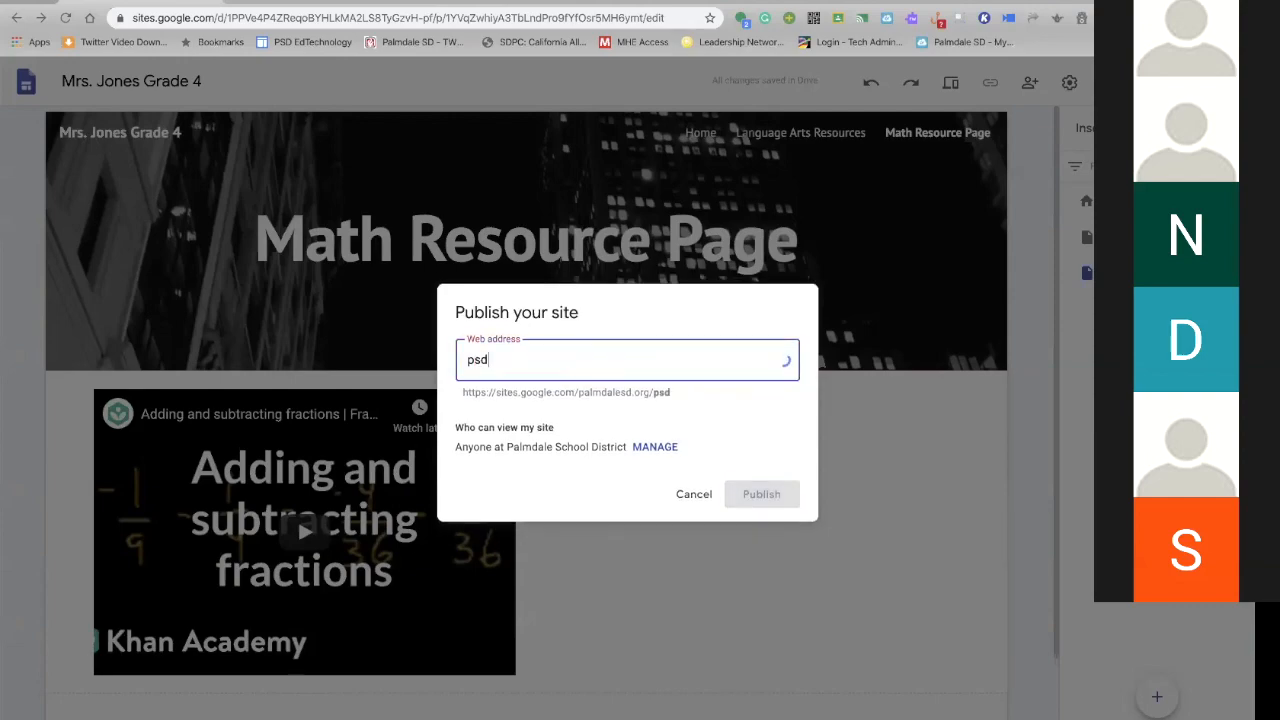
text(jones)
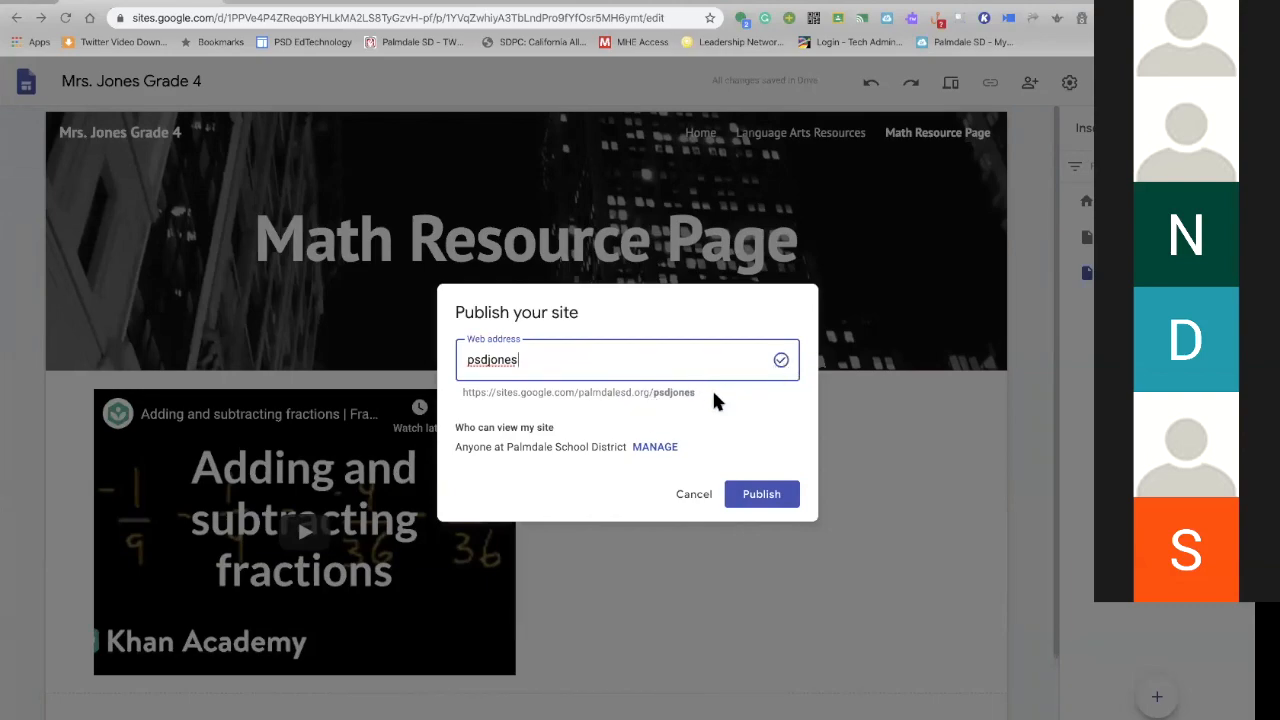
click(762, 495)
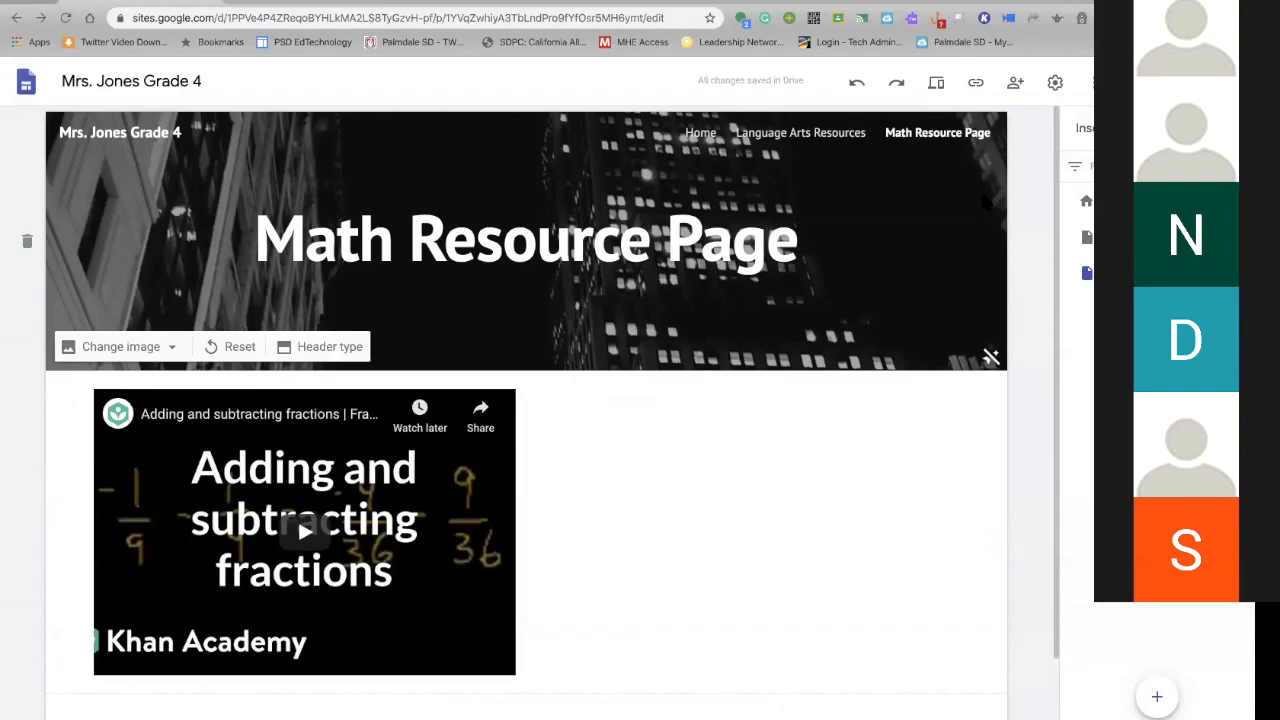
View the Math Resource Page's published link, and copy the published site link of the Home page
click(976, 83)
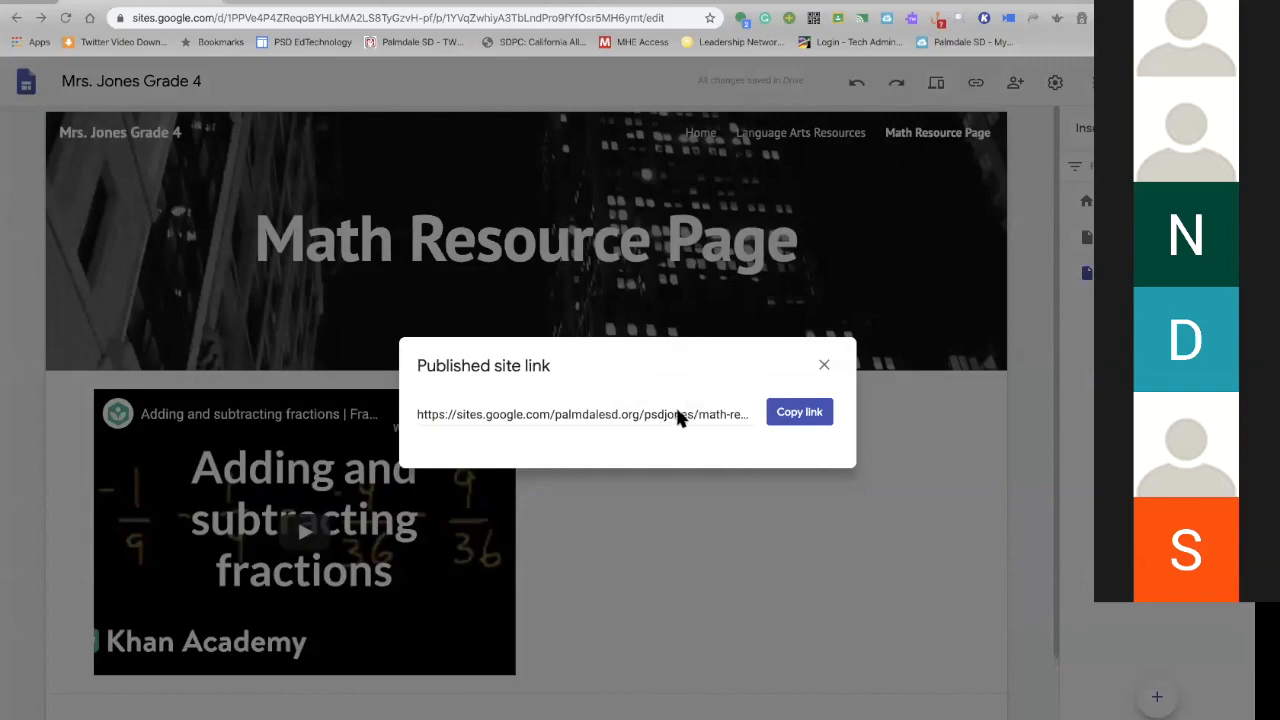
click(824, 367)
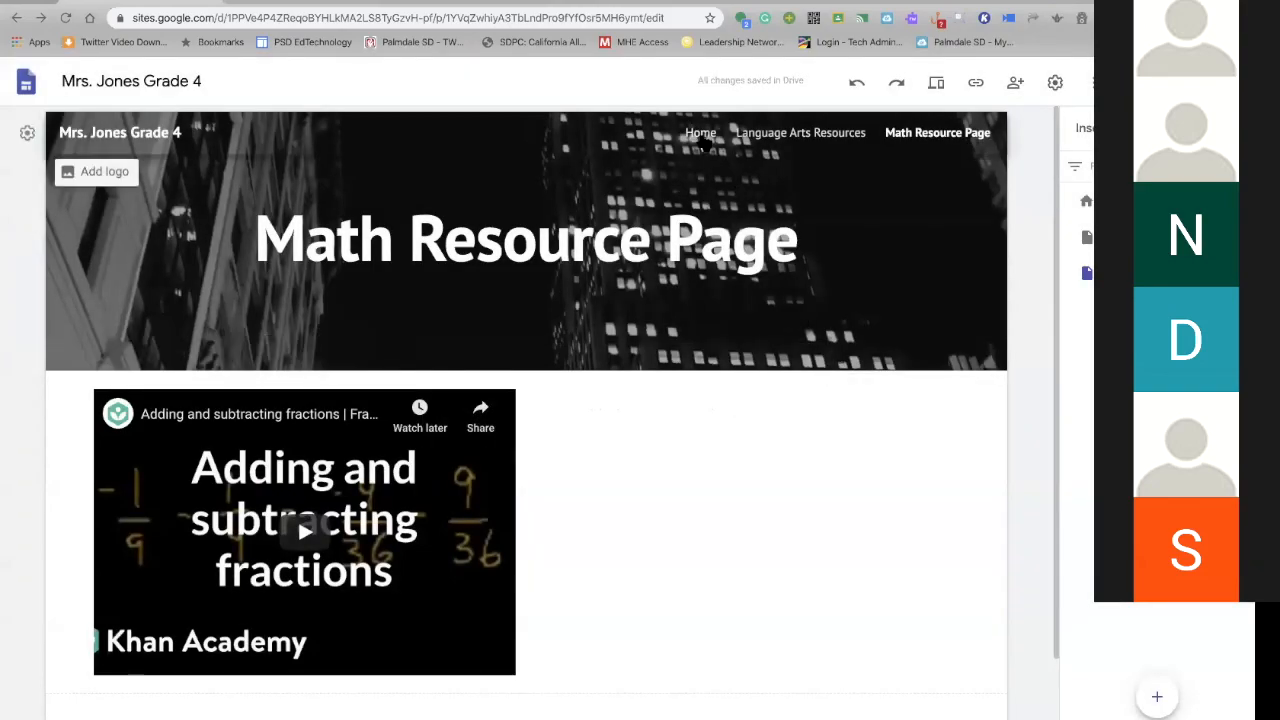
click(701, 136)
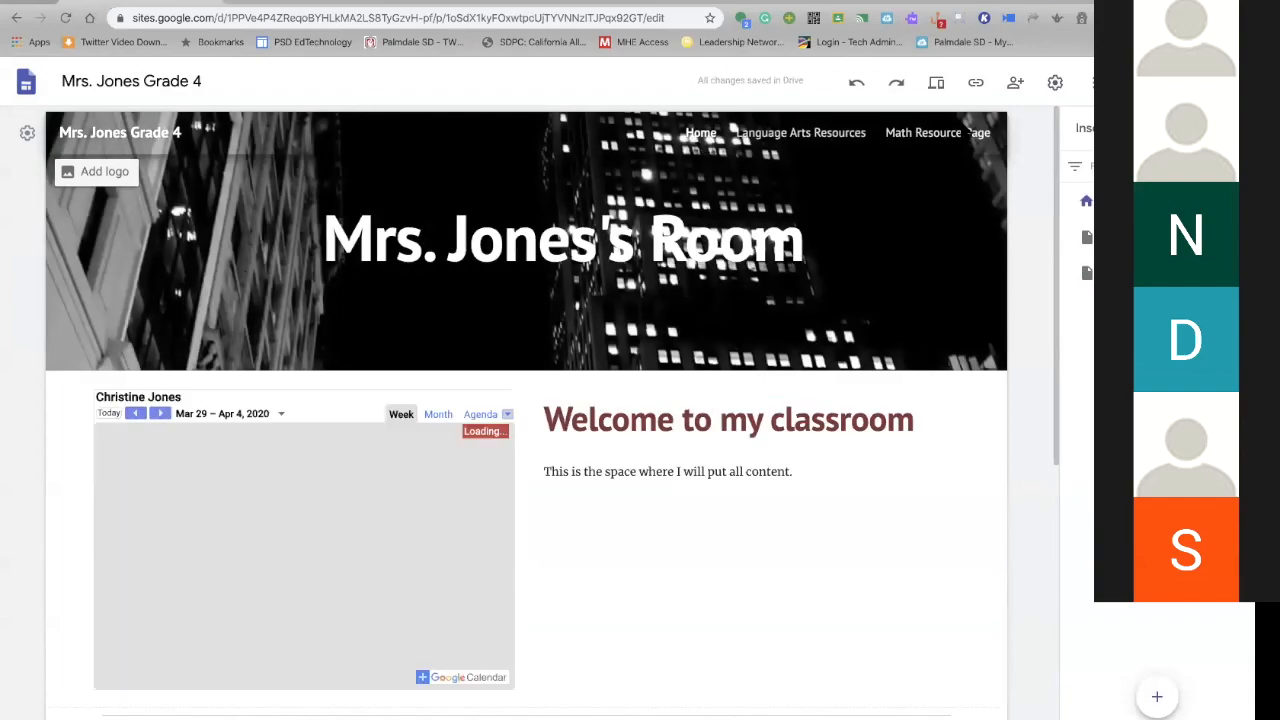
click(975, 85)
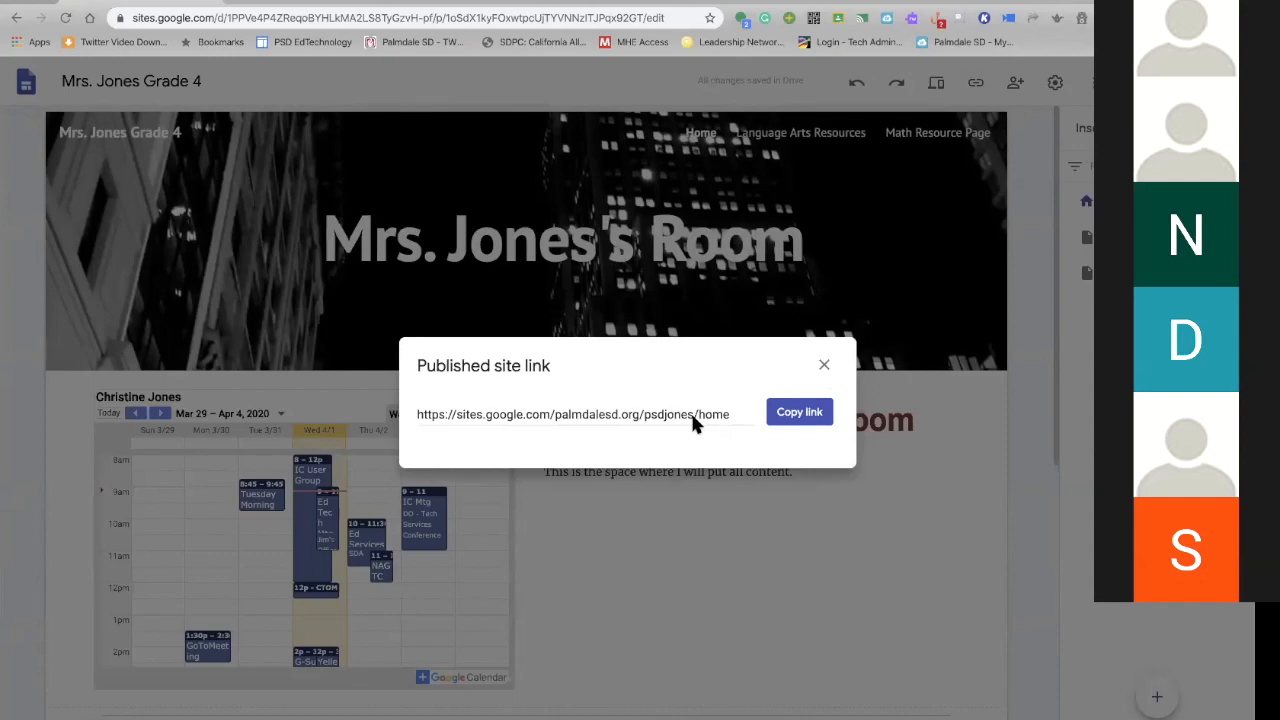
click(799, 414)
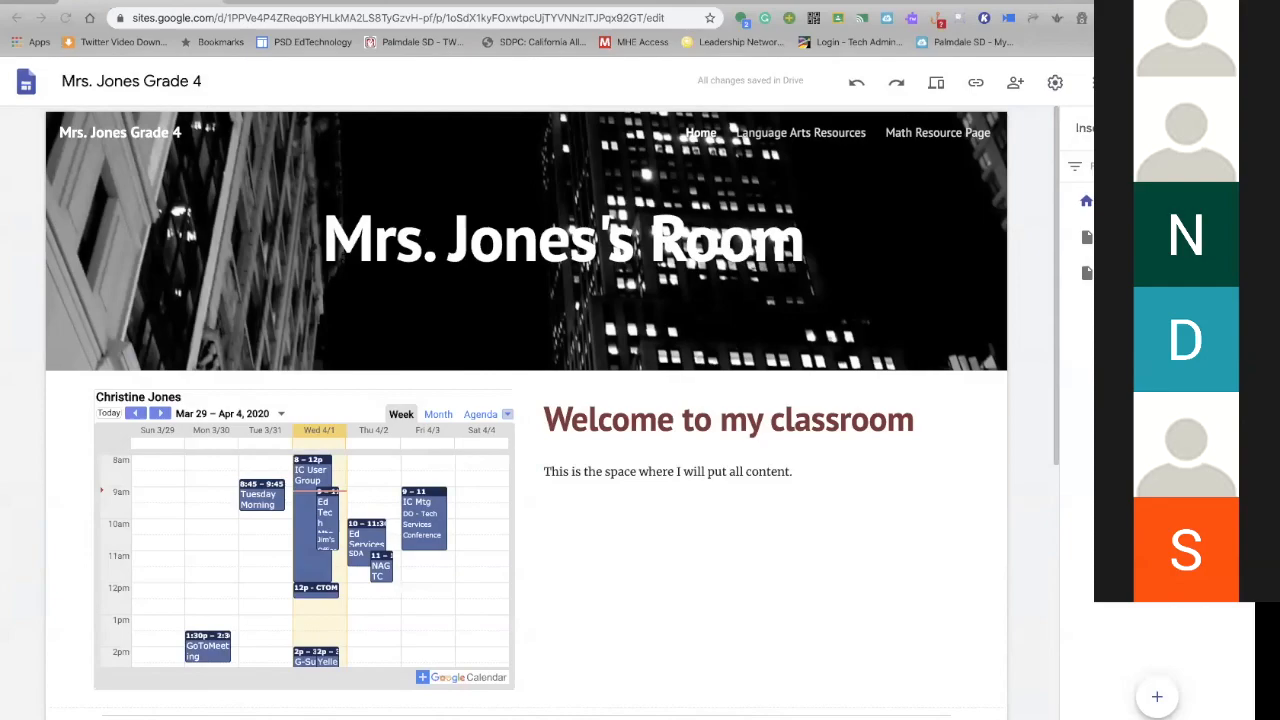
Open tinyurl.com in a new browser tab
key(ctrl+t)
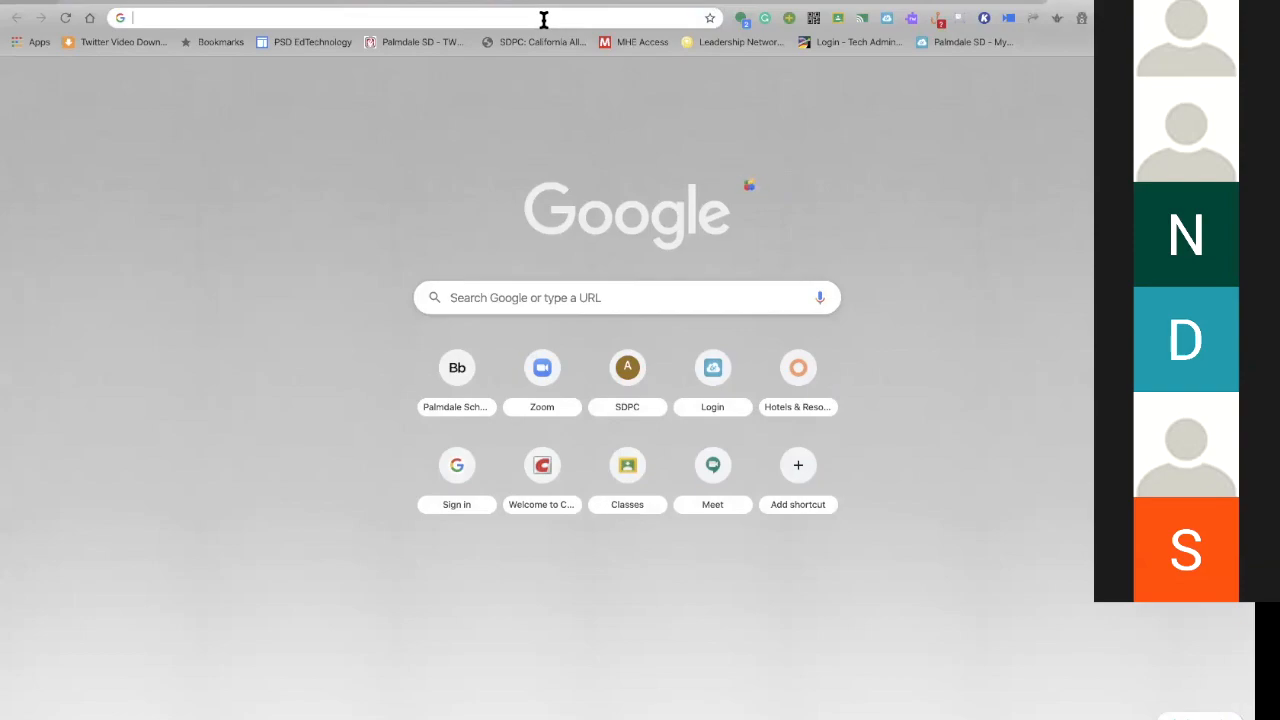
text(tinyurl.com)
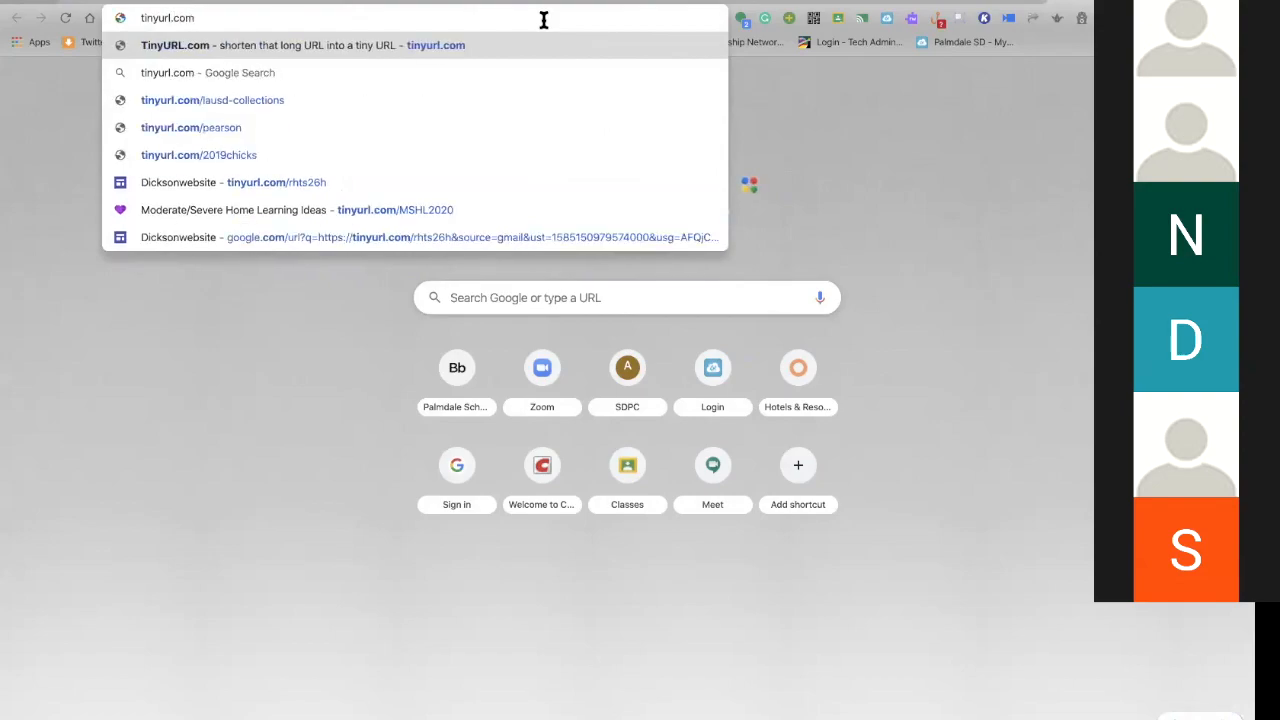
key(Return)
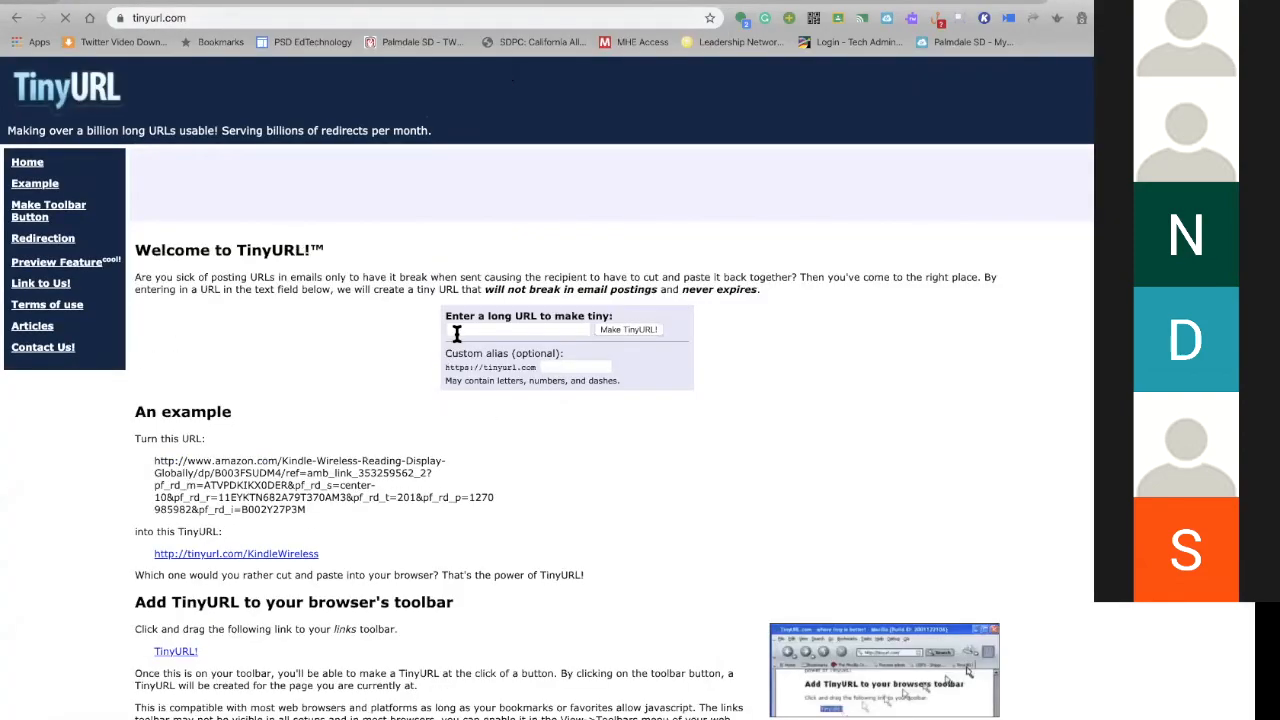
Paste the copied published site link into TinyURL as the long URL and show the optional custom alias field
click(460, 330)
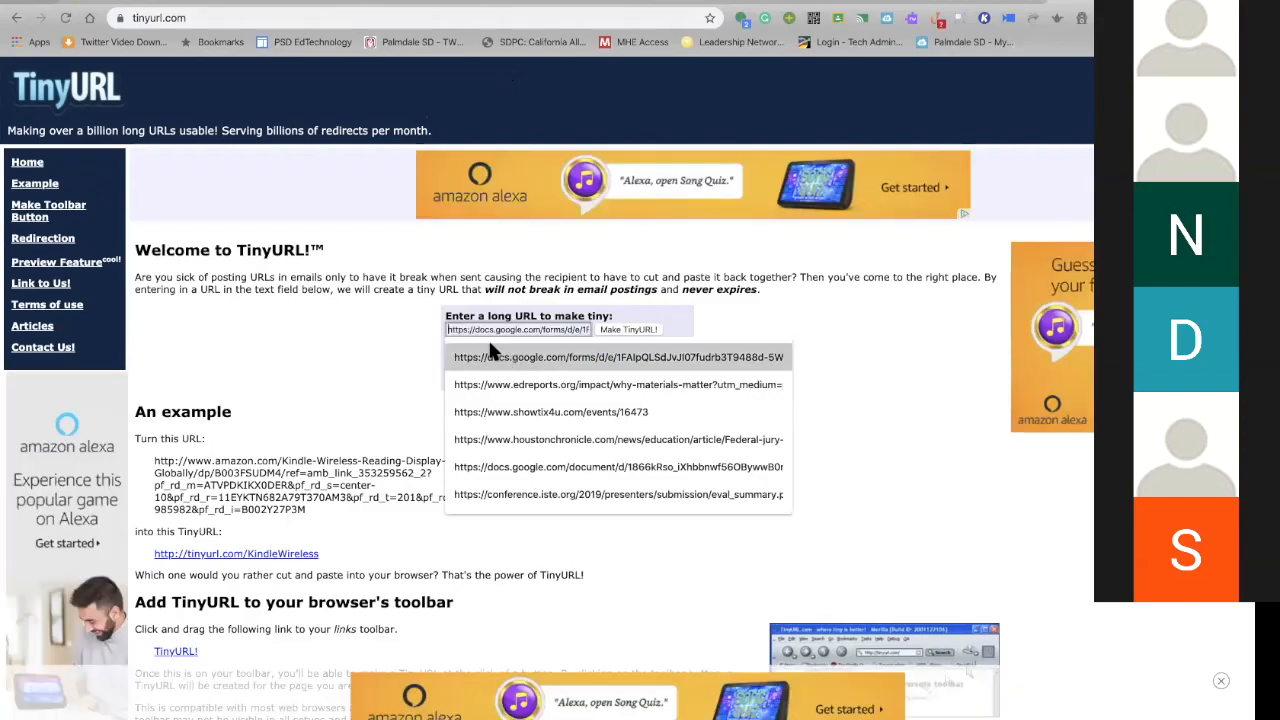
right_click(487, 330)
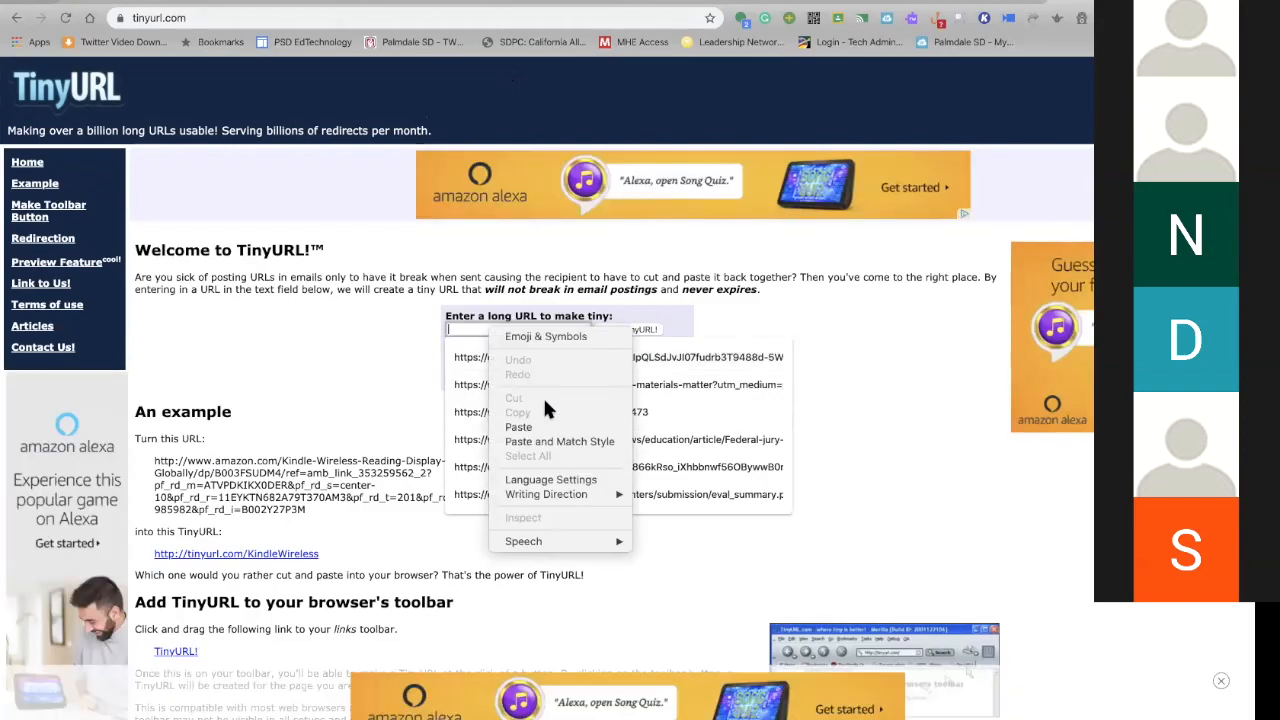
click(535, 432)
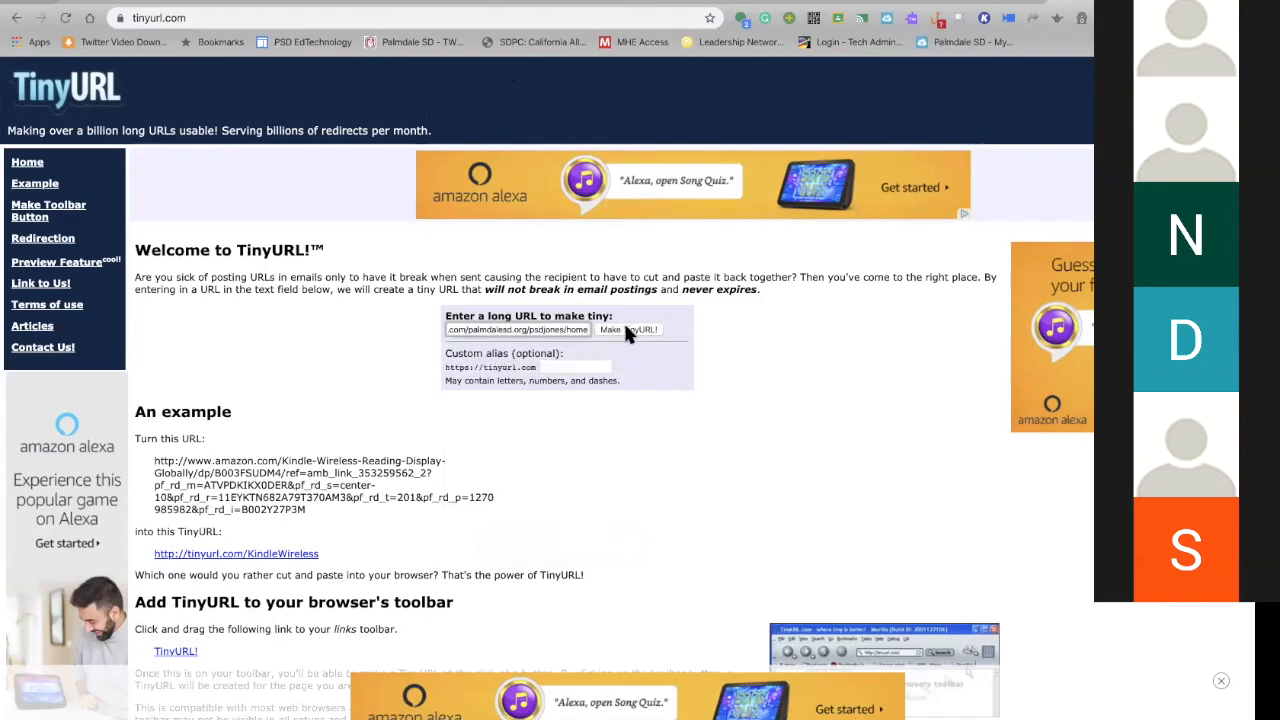
click(566, 368)
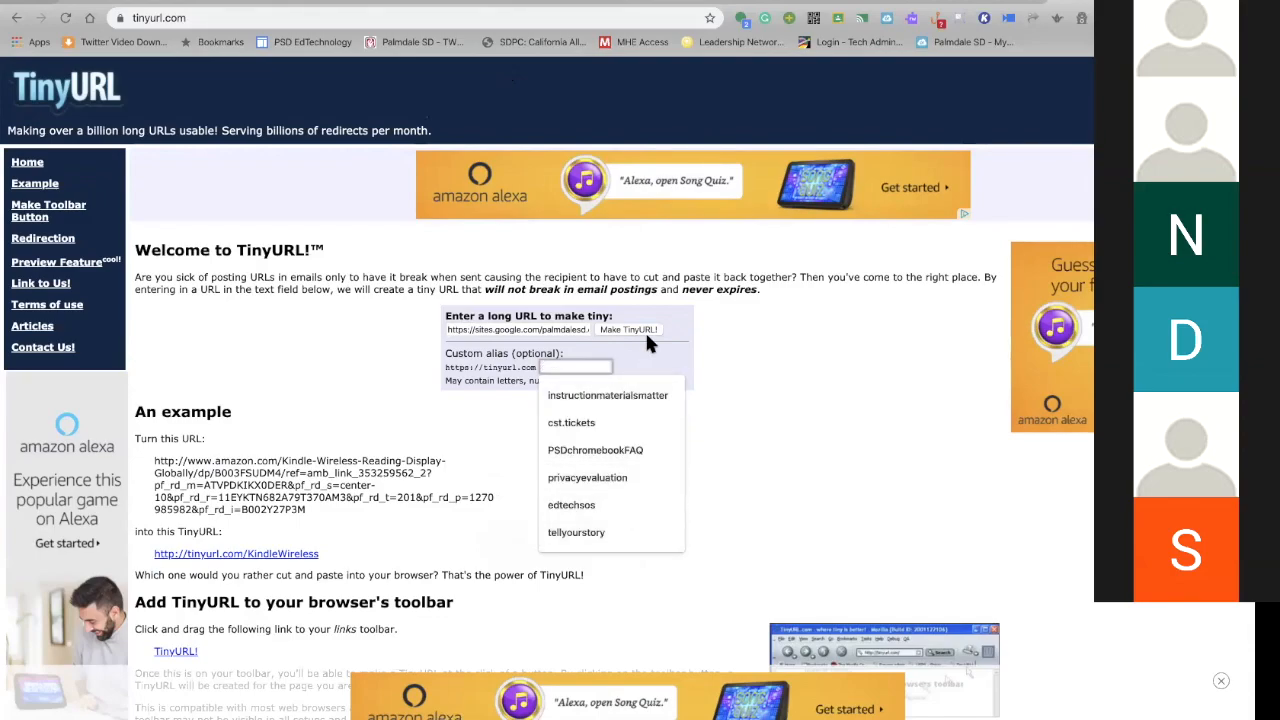
click(741, 349)
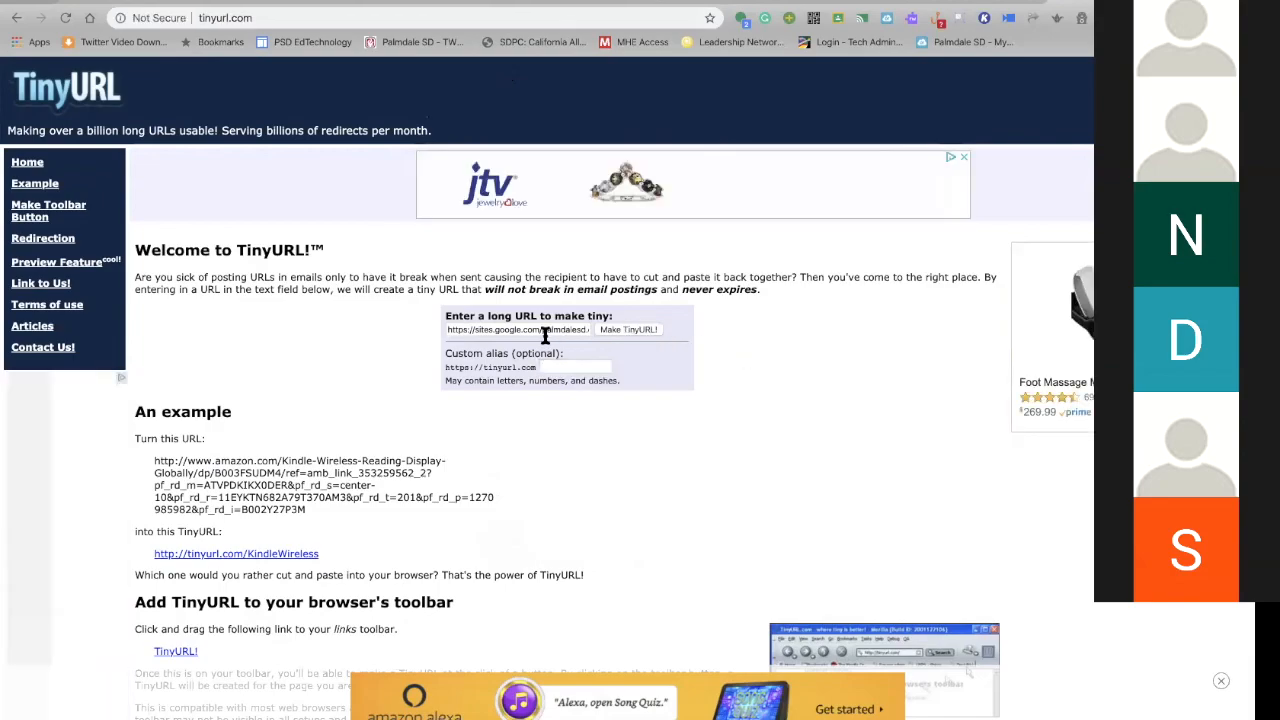
Go to bit.ly in the current browser tab
click(258, 14)
text(bit)
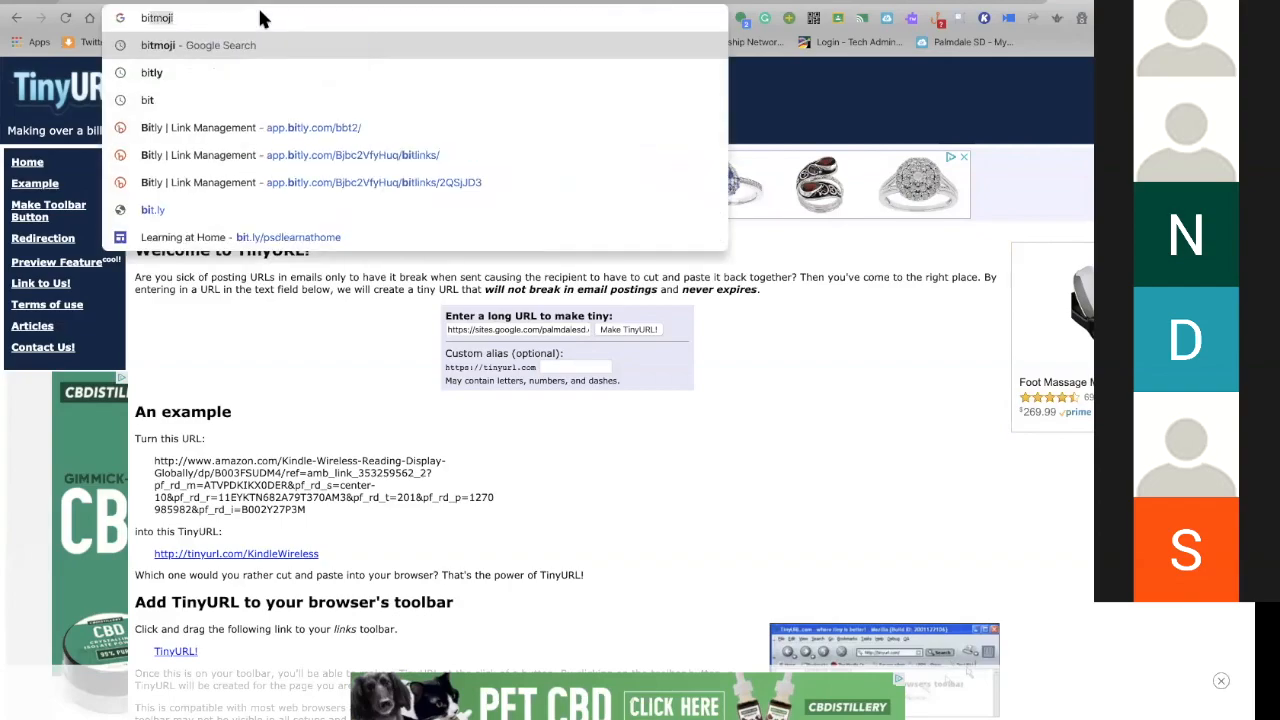
text(.ly/)
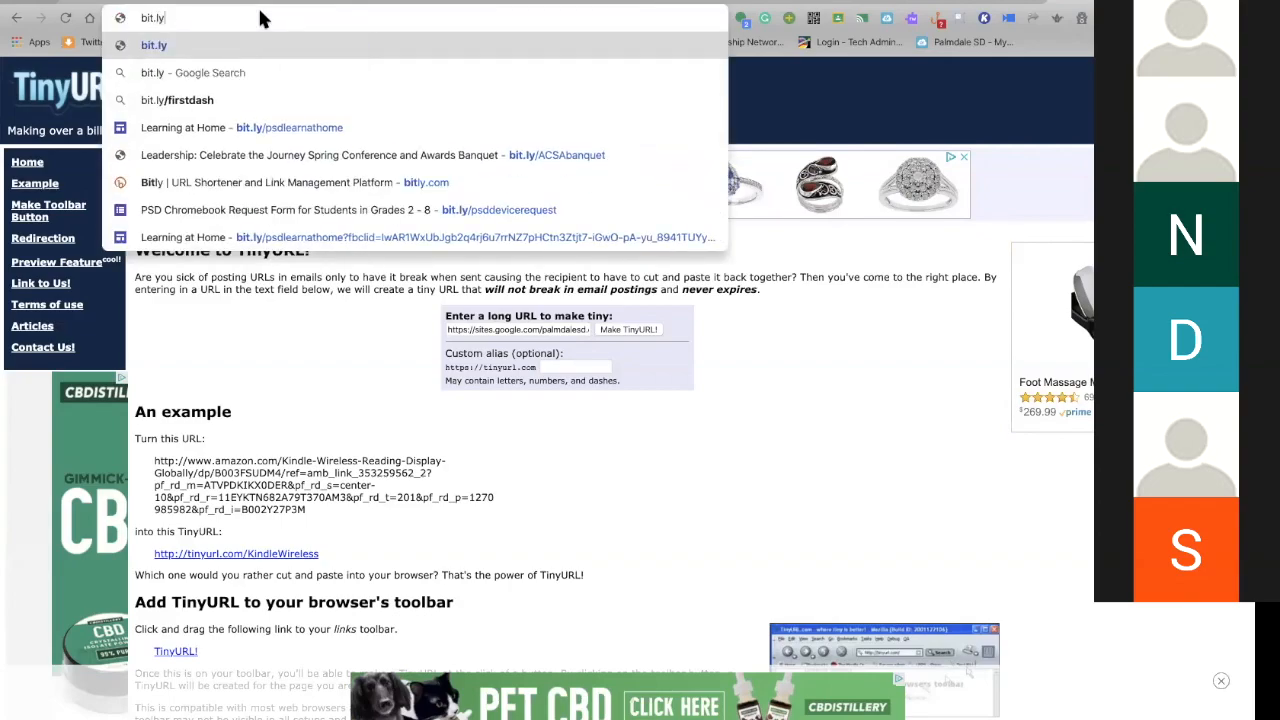
key(Return)
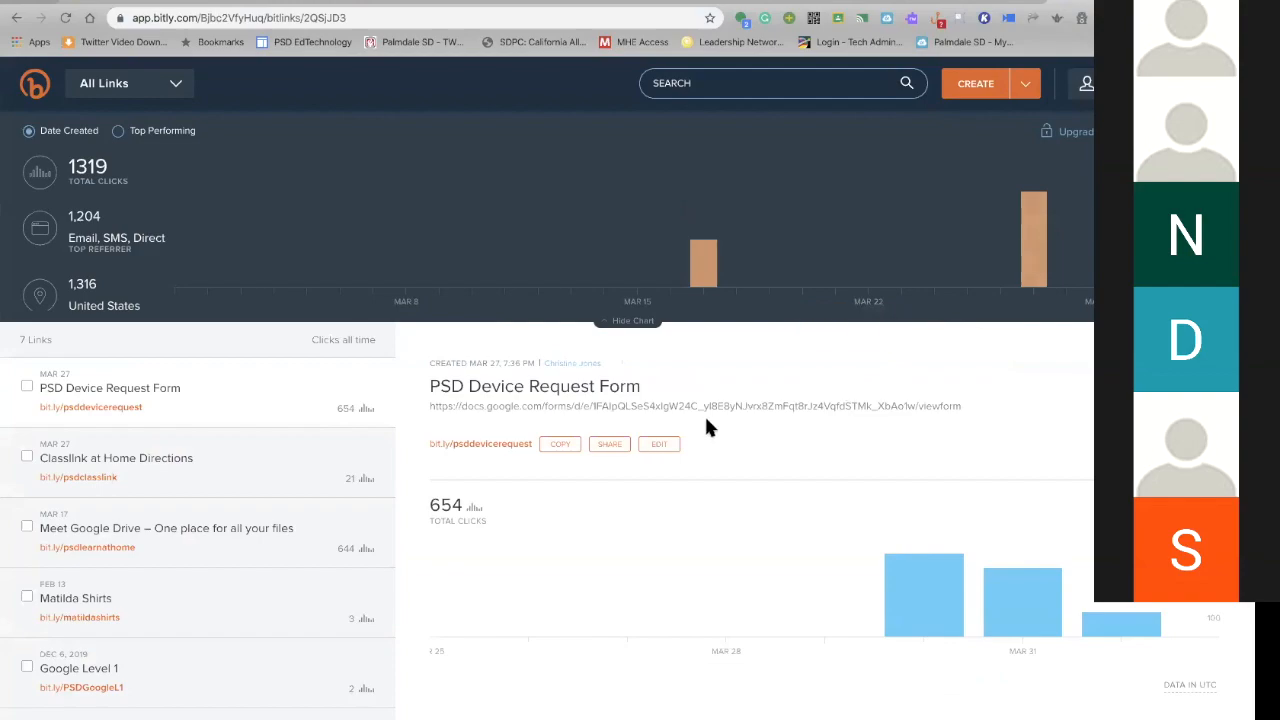
Create a new bit.ly short link from the copied published site link
click(985, 84)
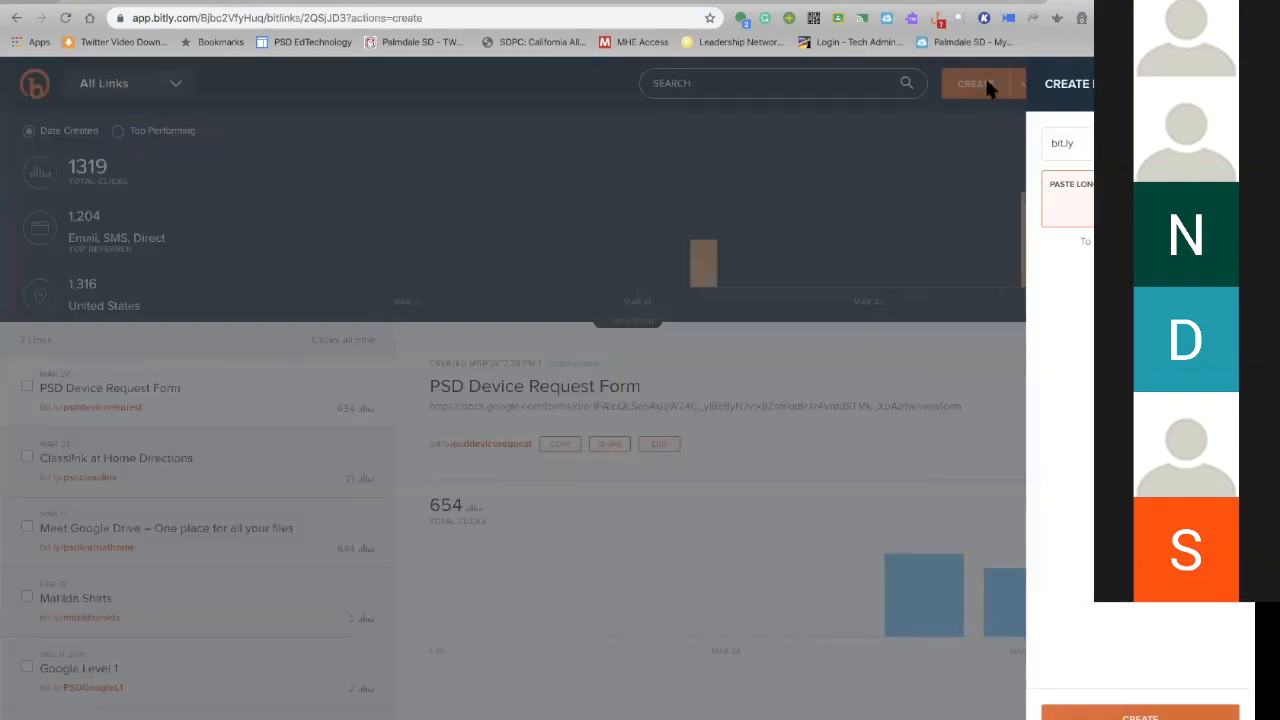
right_click(1082, 208)
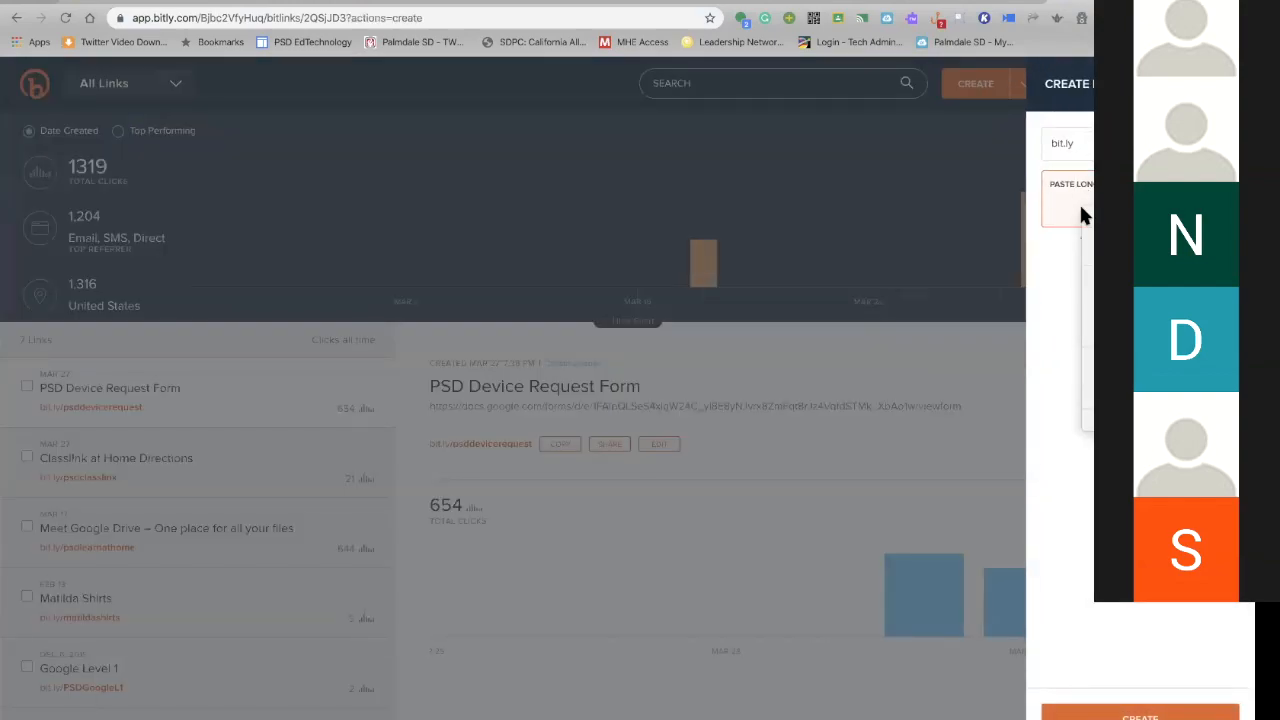
click(1088, 306)
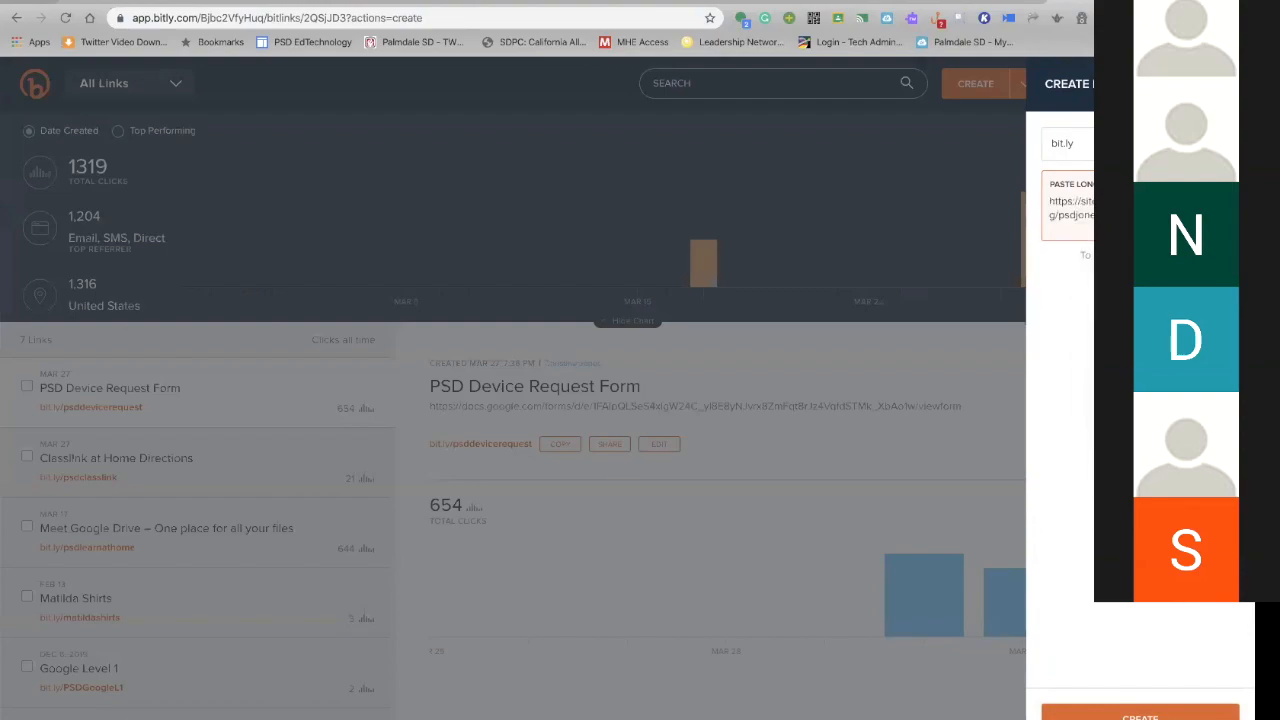
click(1140, 714)
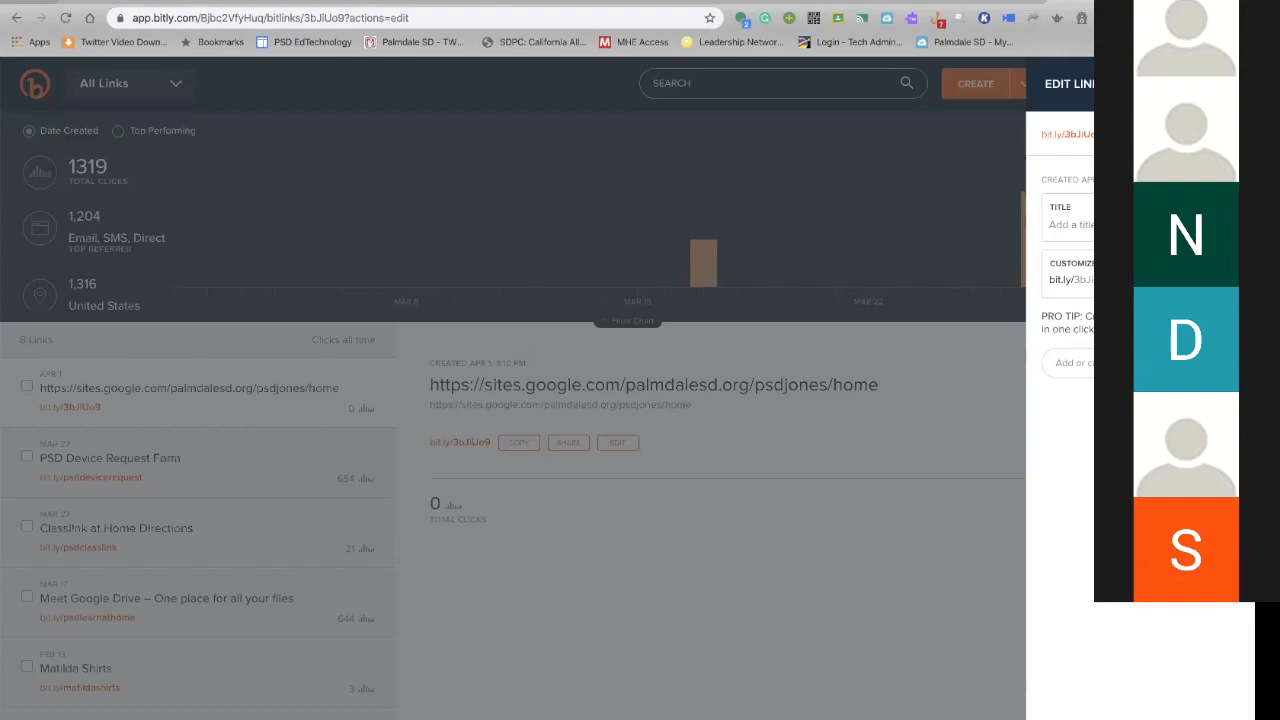
Customize the short link's ending as "psd" plus the teacher's lowercase surname, and title it with the teacher's name followed by "Website"
click(1140, 279)
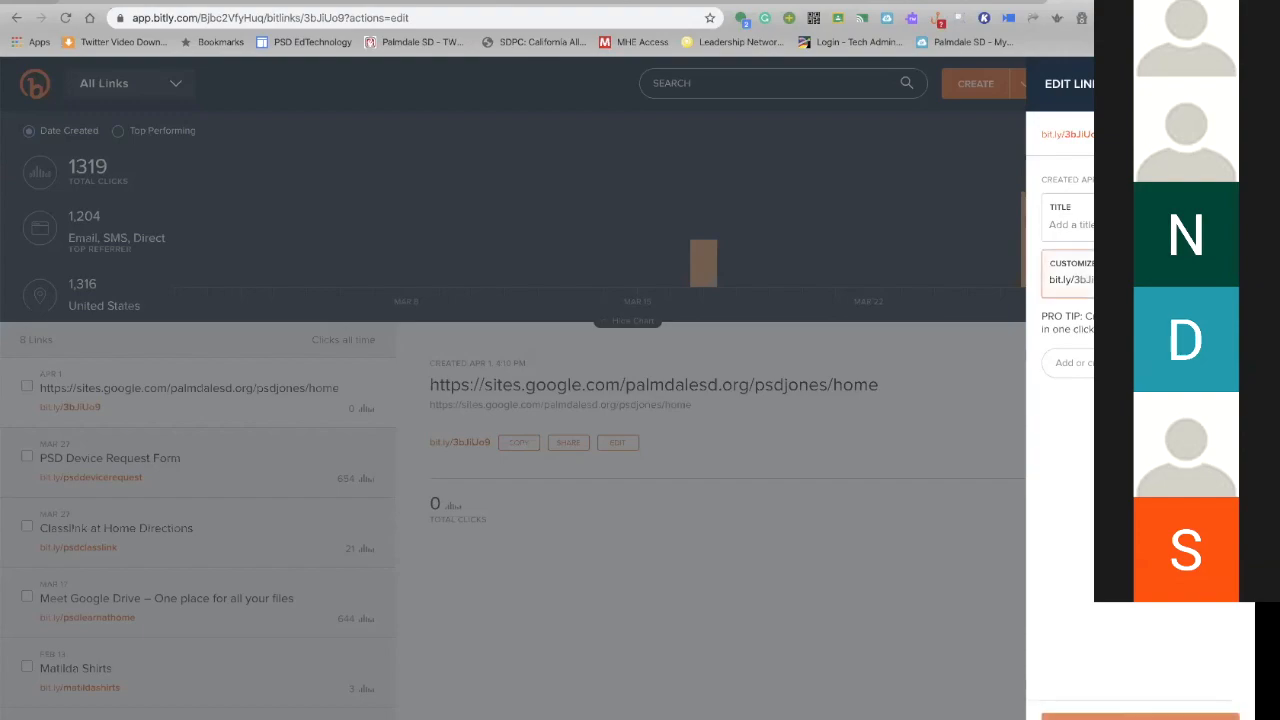
drag(1130, 279, 1075, 278)
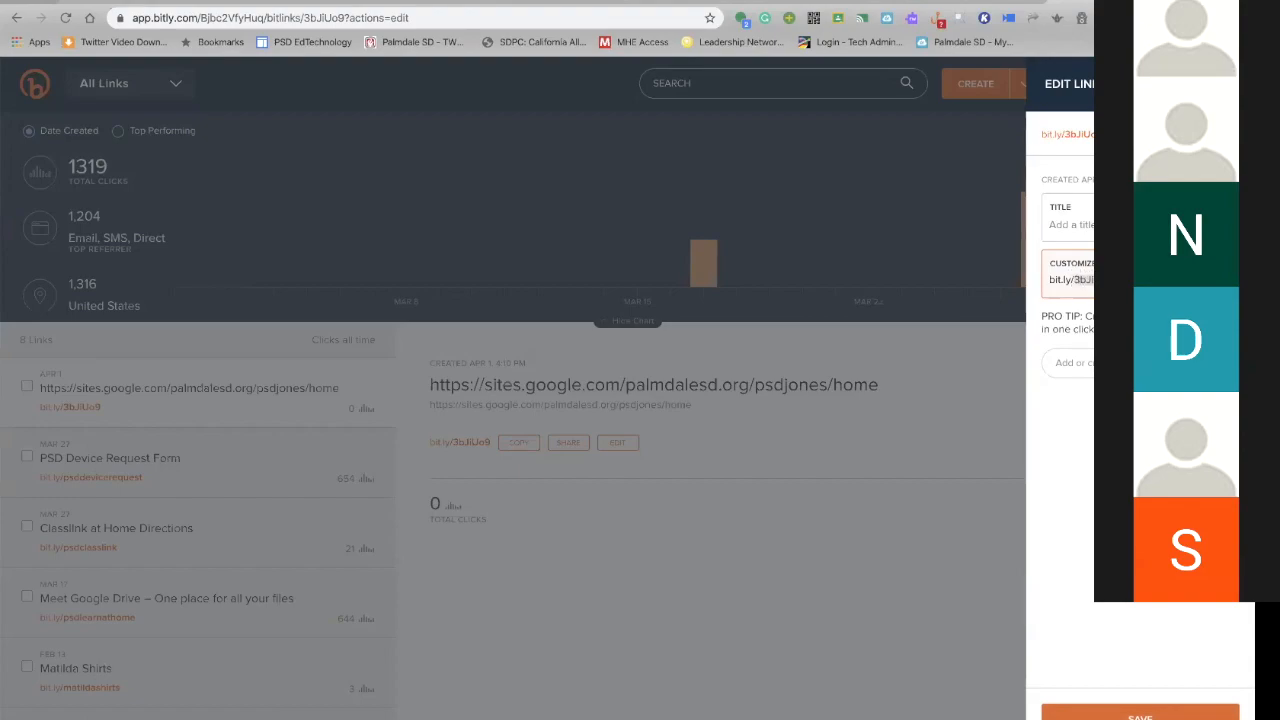
text(psd)
click(1078, 226)
text(Mrs. Jone)
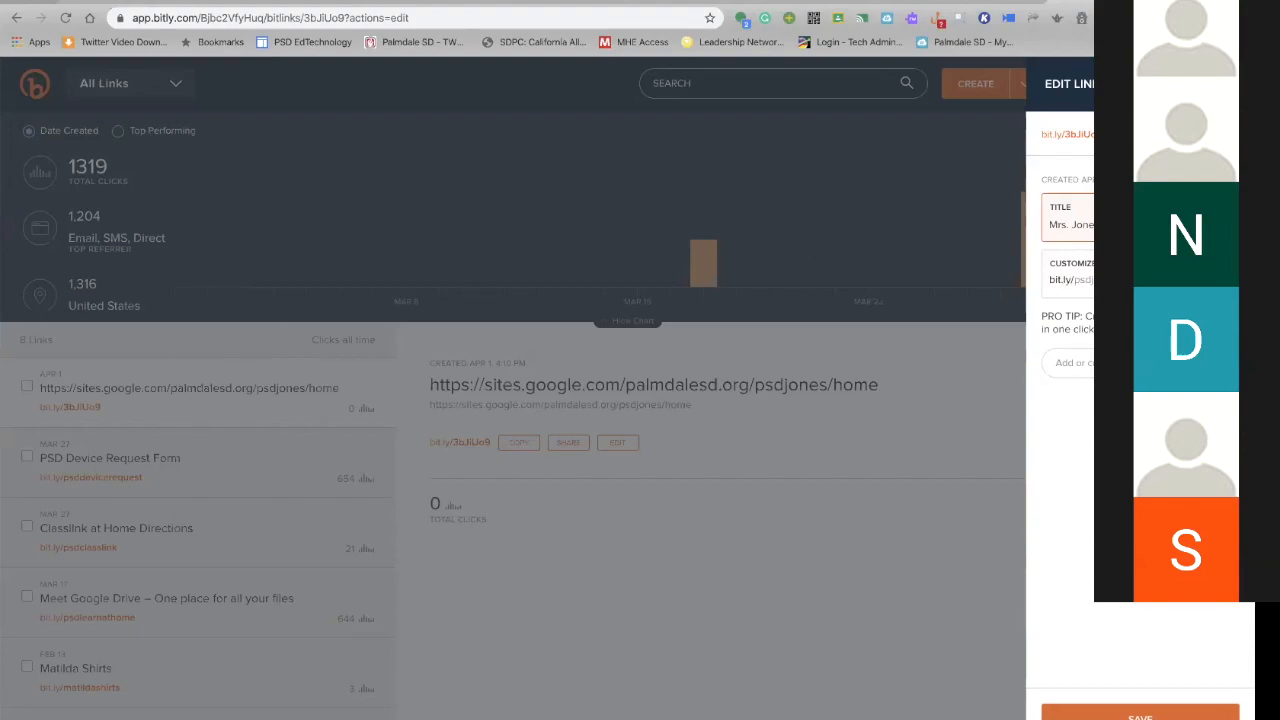
Check the short link's share options, return to editing the link, and save its customized title and ending
click(1130, 279)
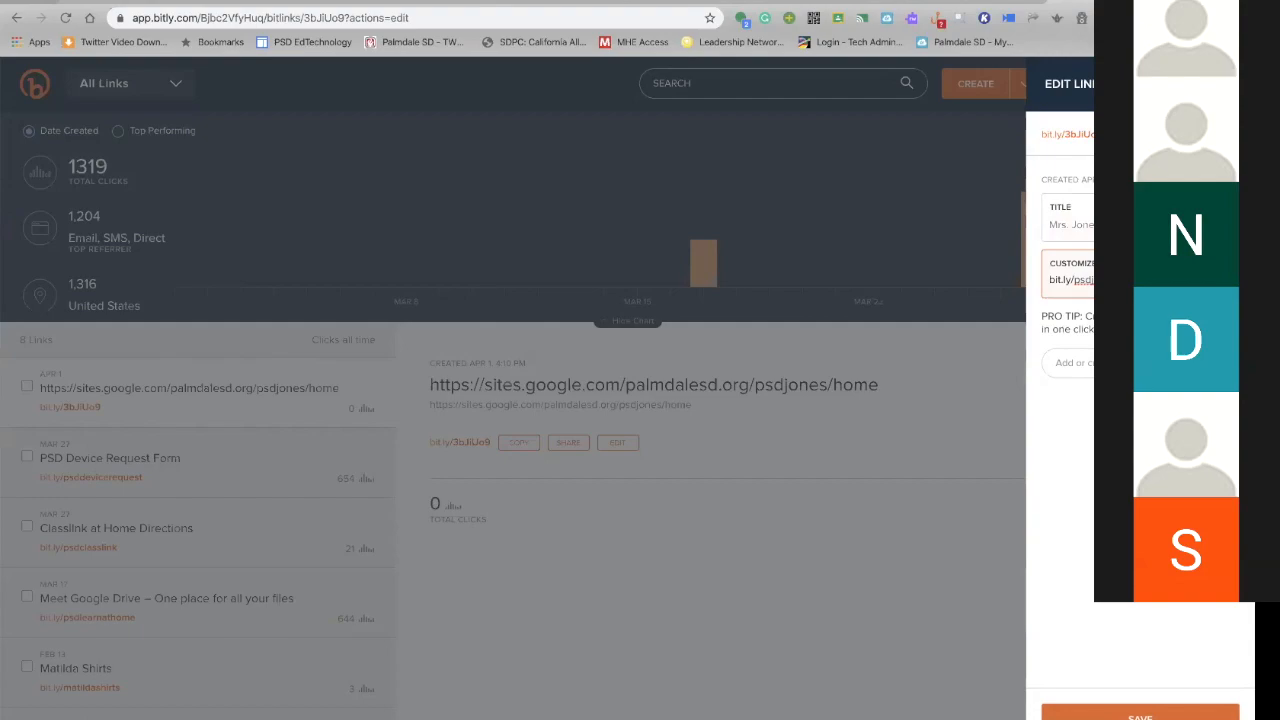
click(1200, 134)
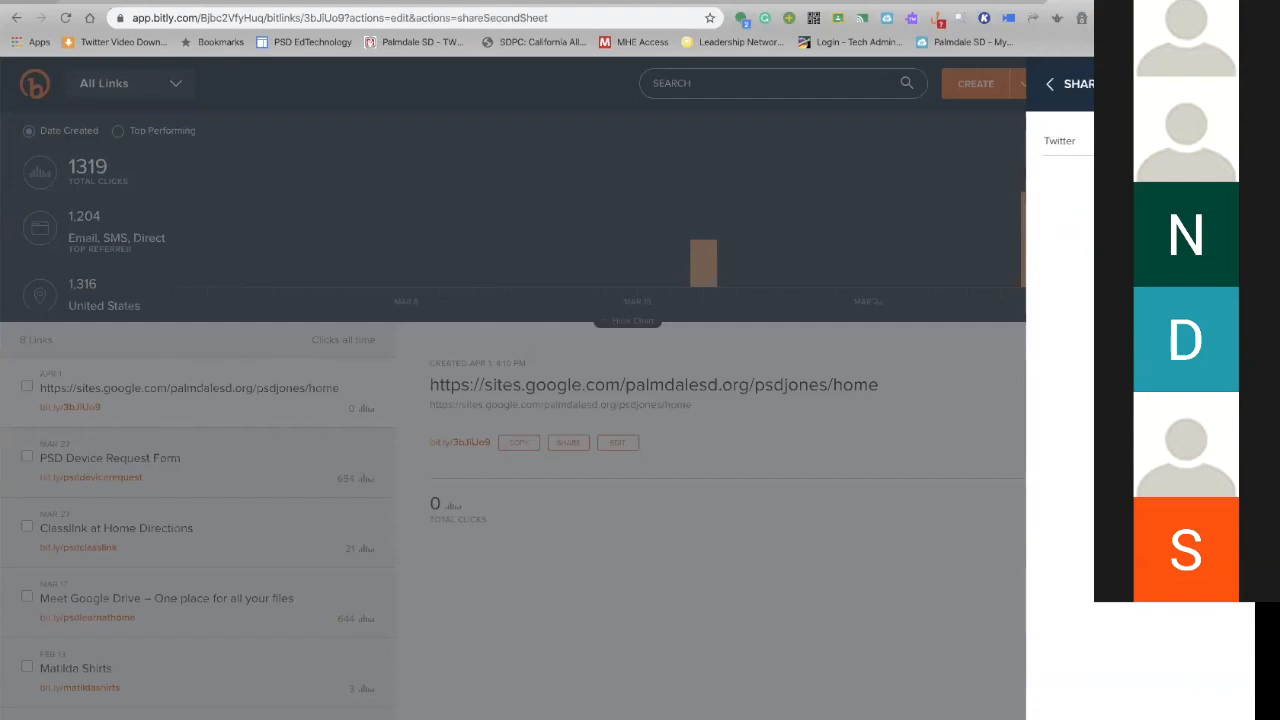
click(1050, 87)
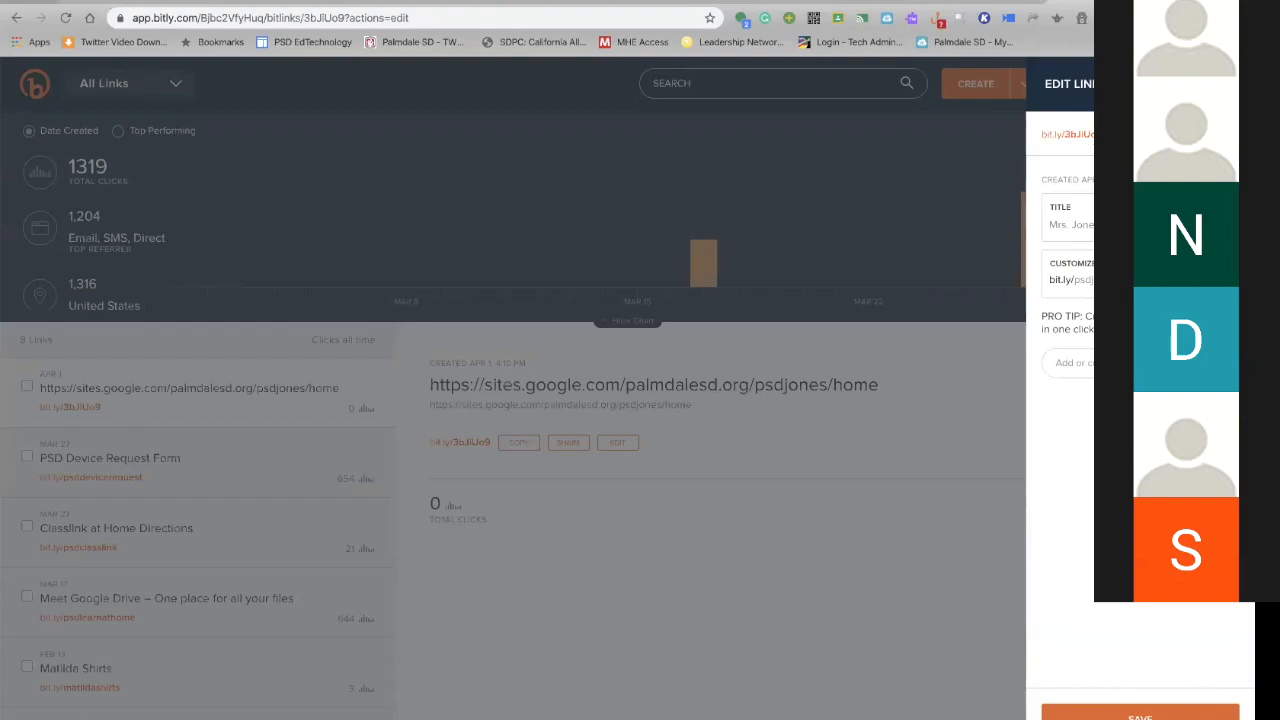
click(1140, 280)
click(1120, 165)
click(1140, 280)
key(Return)
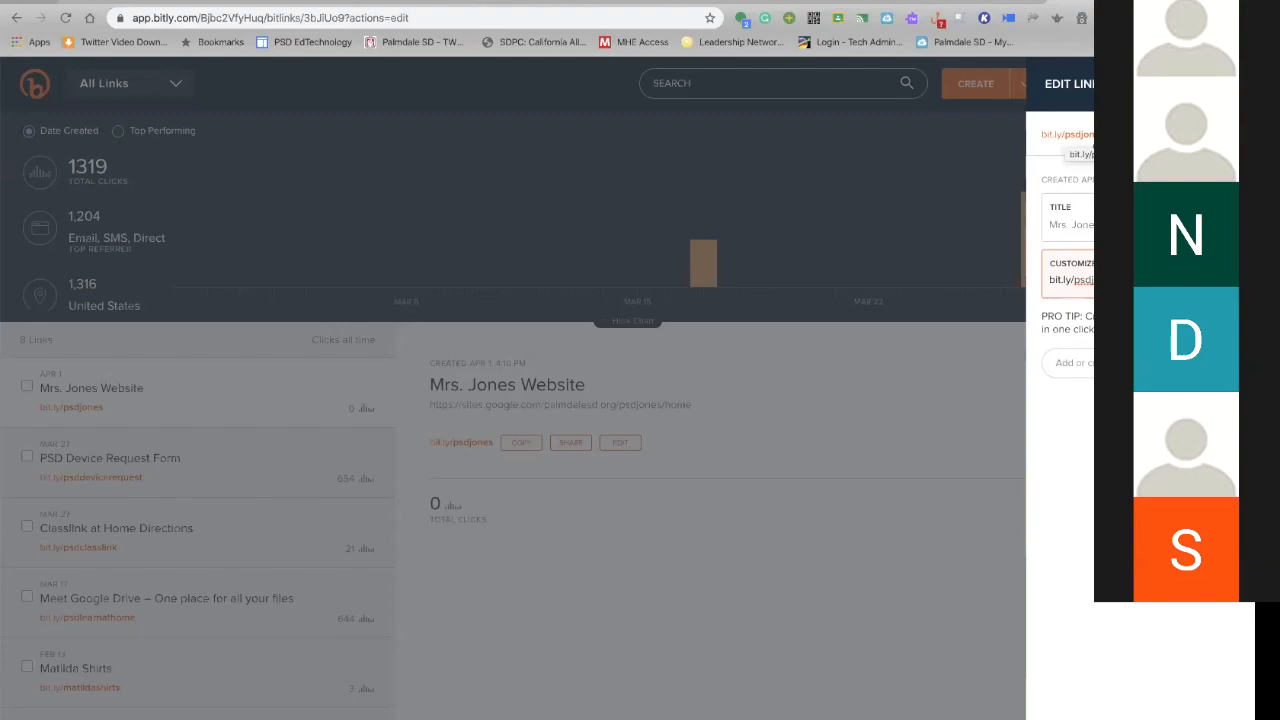
Open the published site through the new short link and view its Home, Language Arts Resources and Math Resource pages
click(1078, 136)
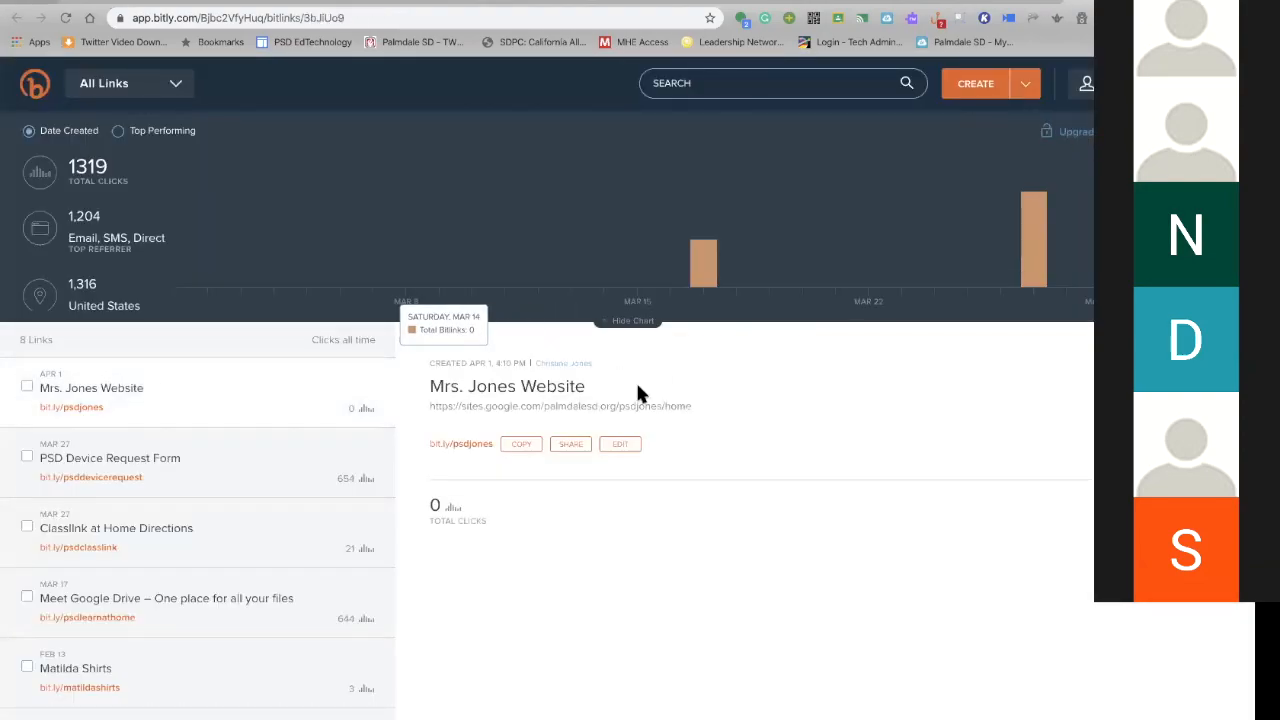
click(471, 446)
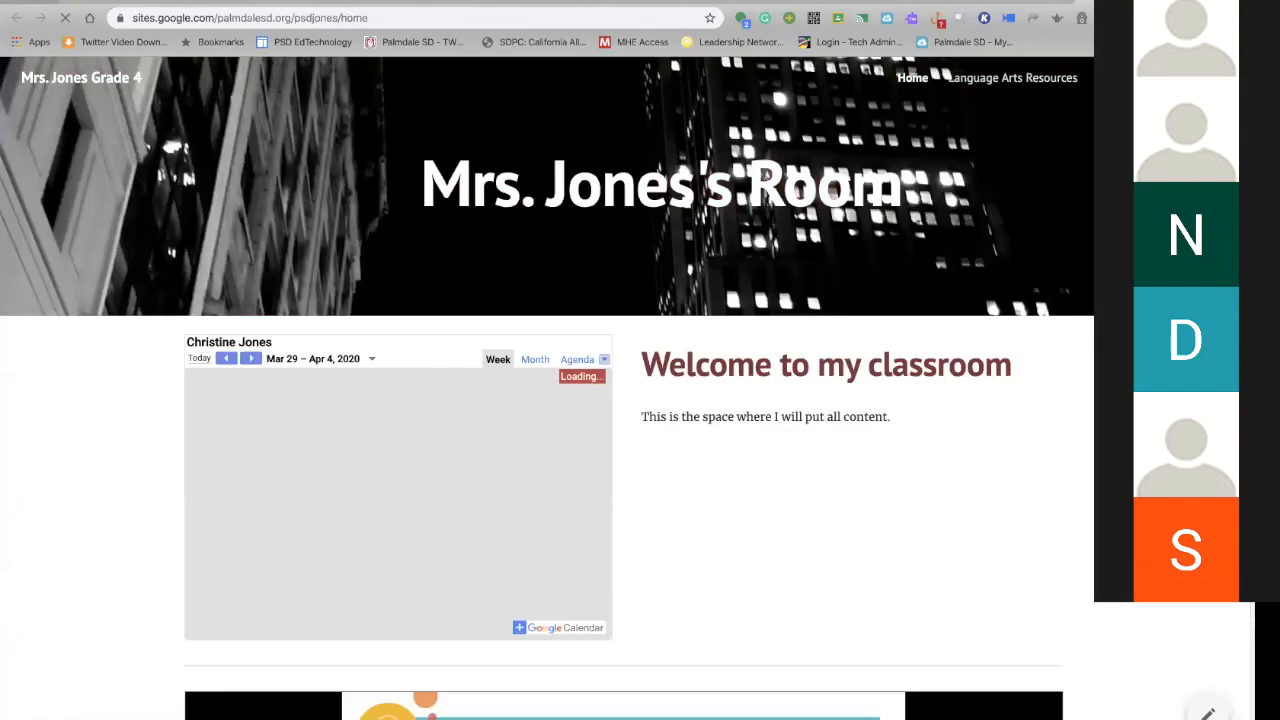
scroll(27, 718, down, 2)
scroll(27, 718, down, 2)
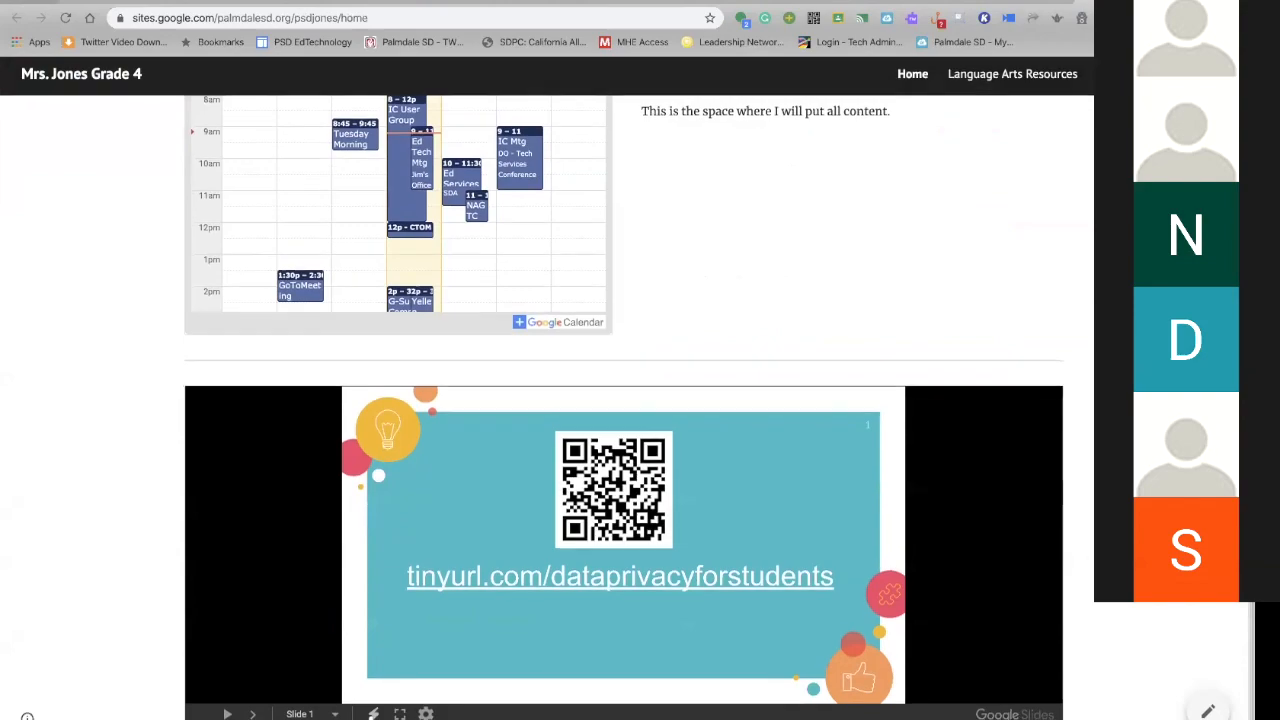
scroll(27, 718, up, 3)
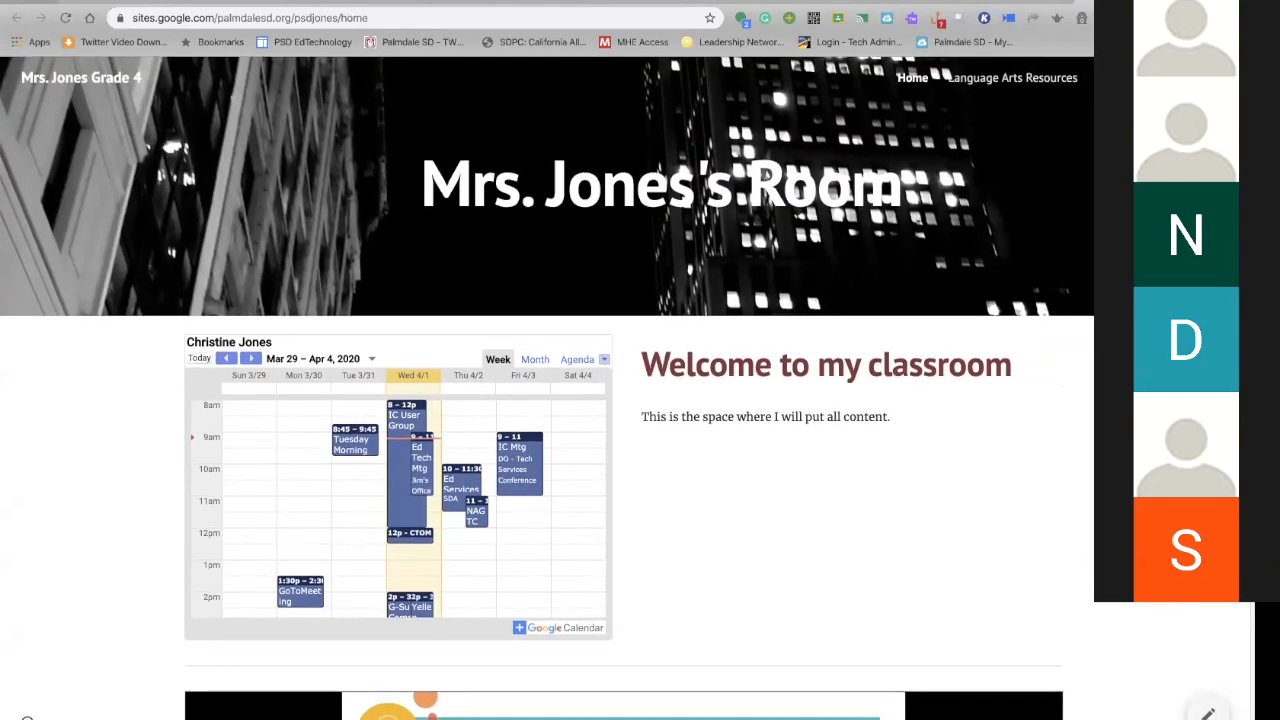
click(1013, 78)
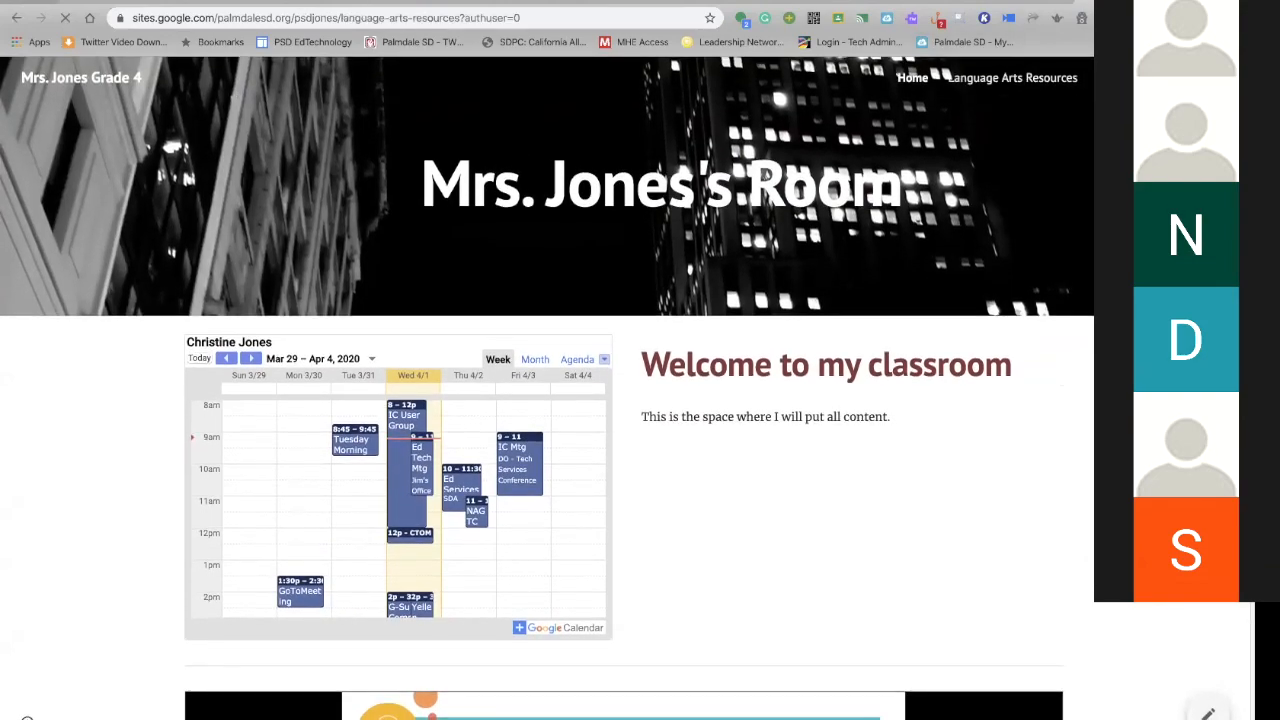
click(1153, 78)
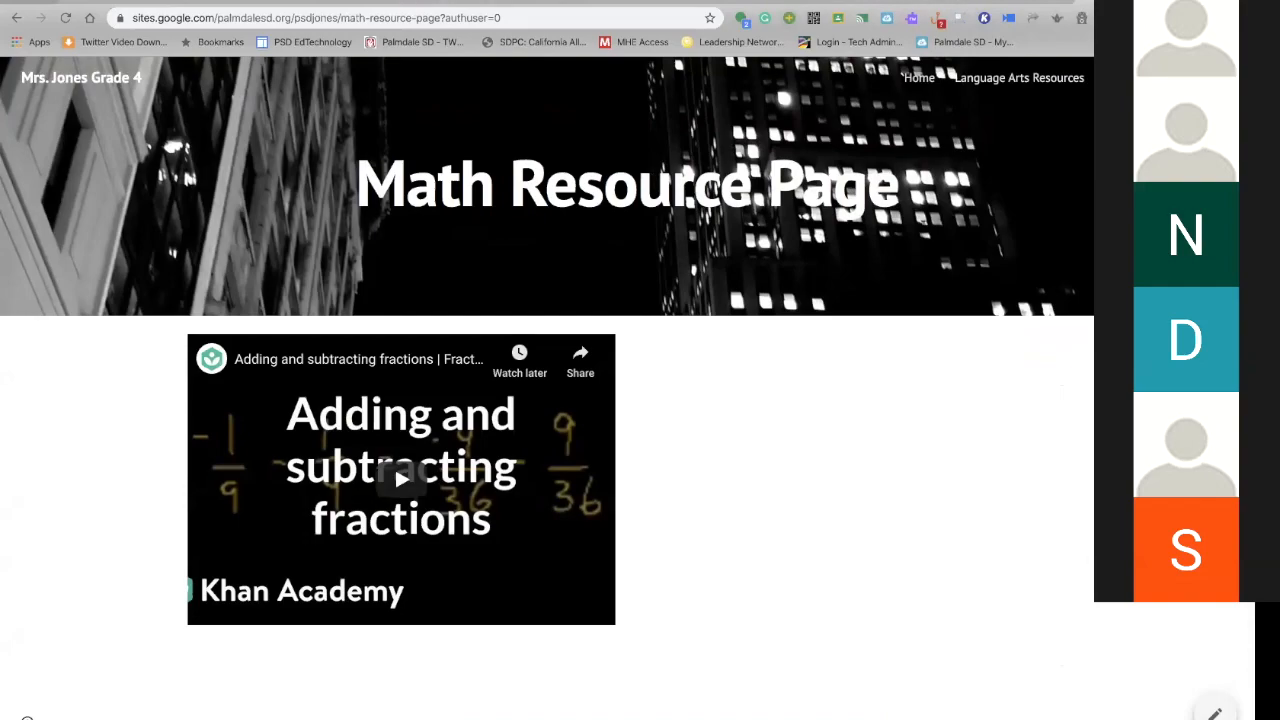
Return to the class website's editor and view the Home page's published site link
click(119, 2)
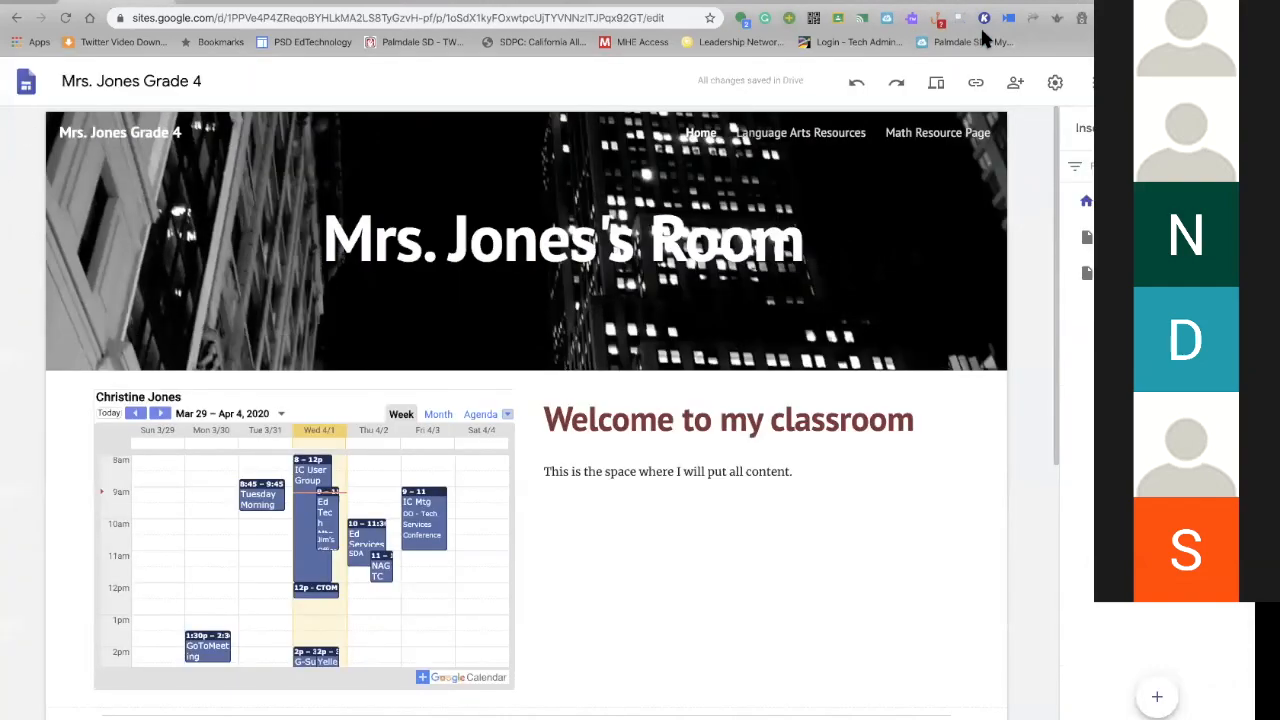
click(977, 83)
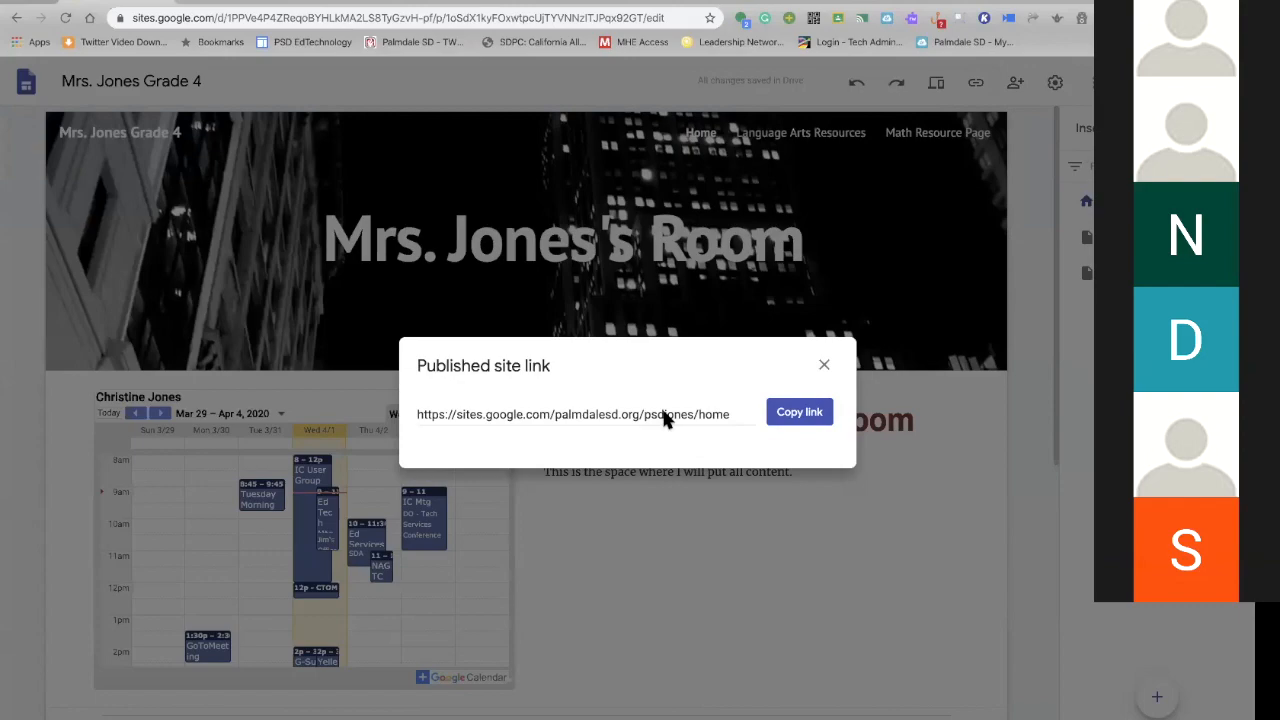
click(824, 368)
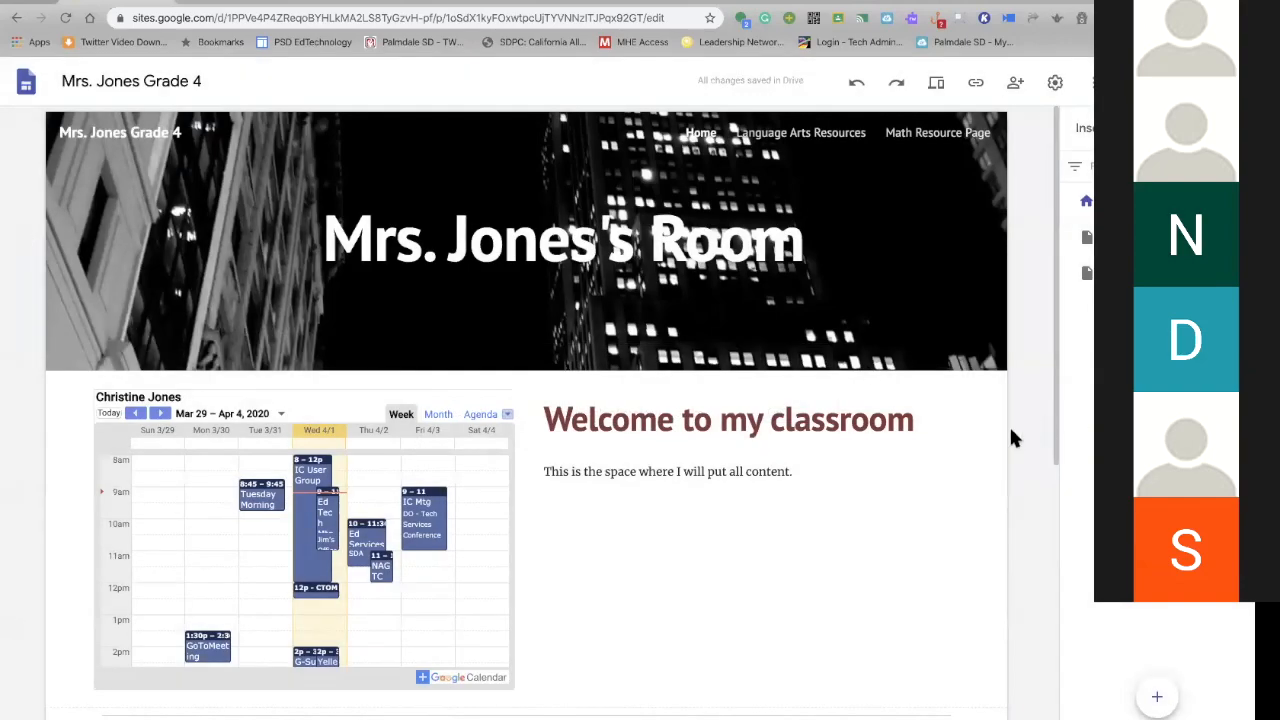
scroll(971, 363, down, 5)
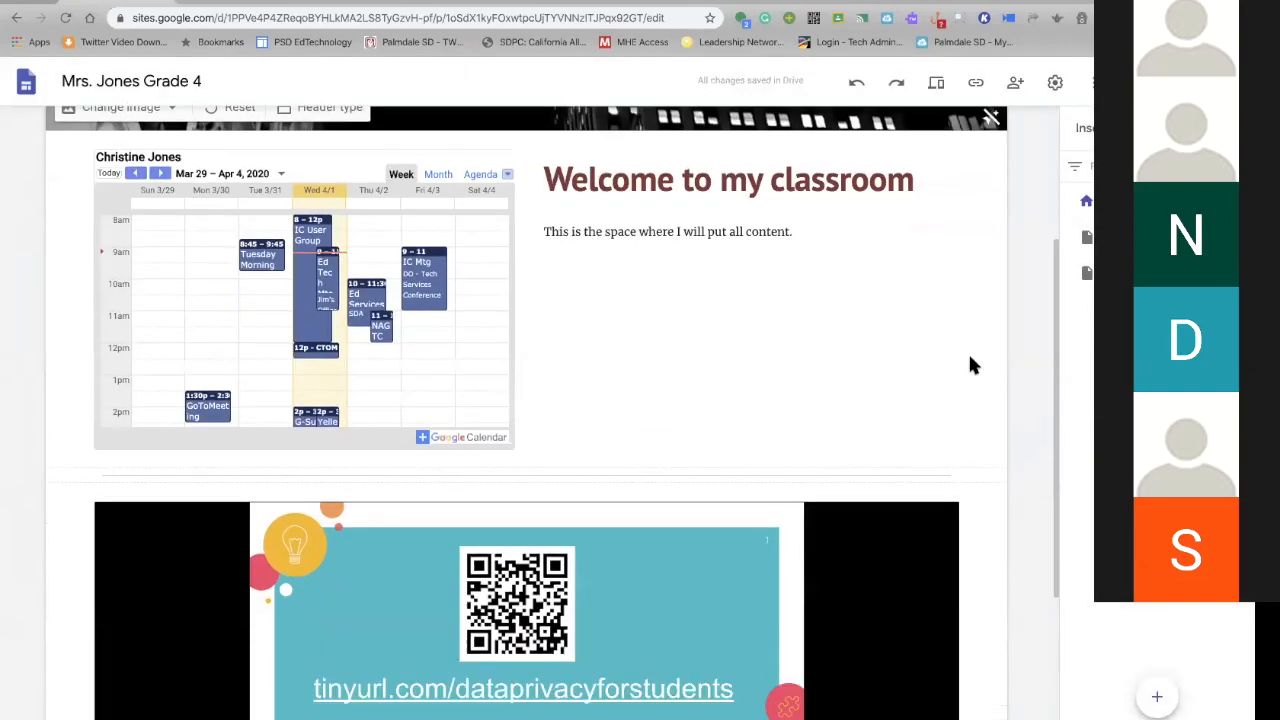
scroll(971, 363, up, 5)
scroll(971, 365, down, 2)
scroll(971, 365, up, 2)
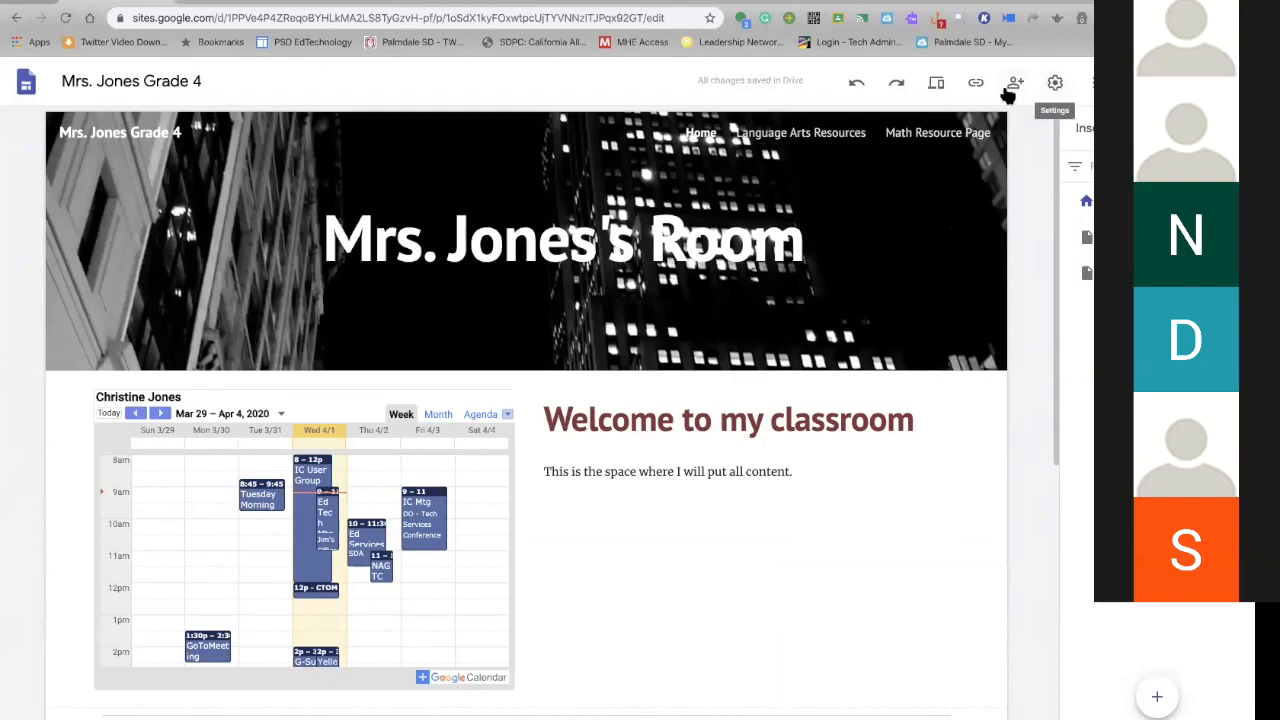
View the site's navigation settings and its sharing options for draft access, published access and inviting people
click(1056, 83)
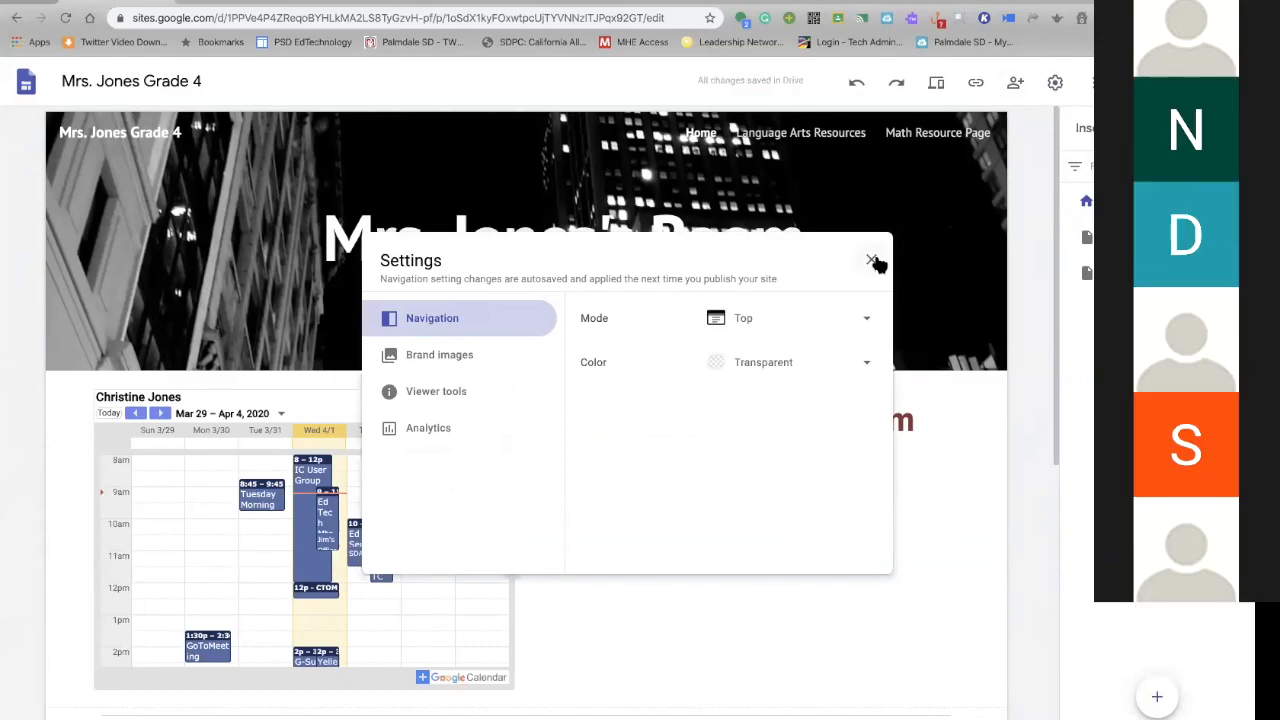
click(872, 262)
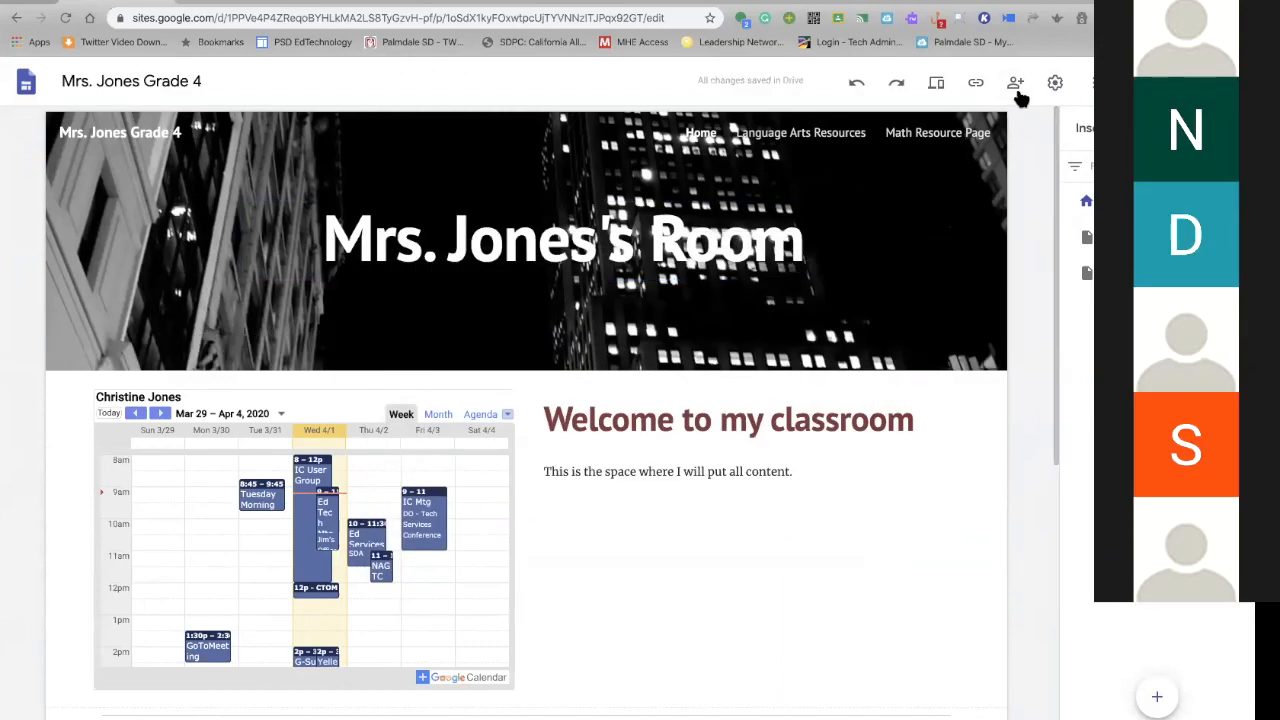
click(1015, 86)
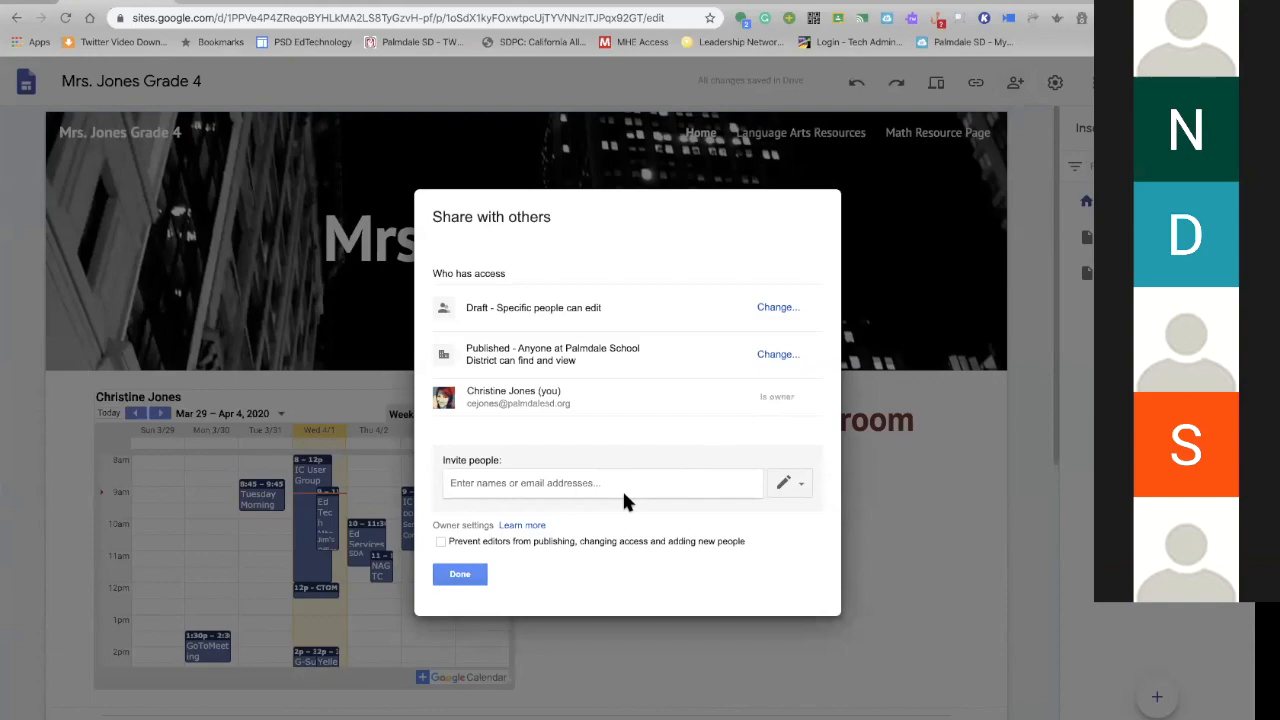
click(459, 576)
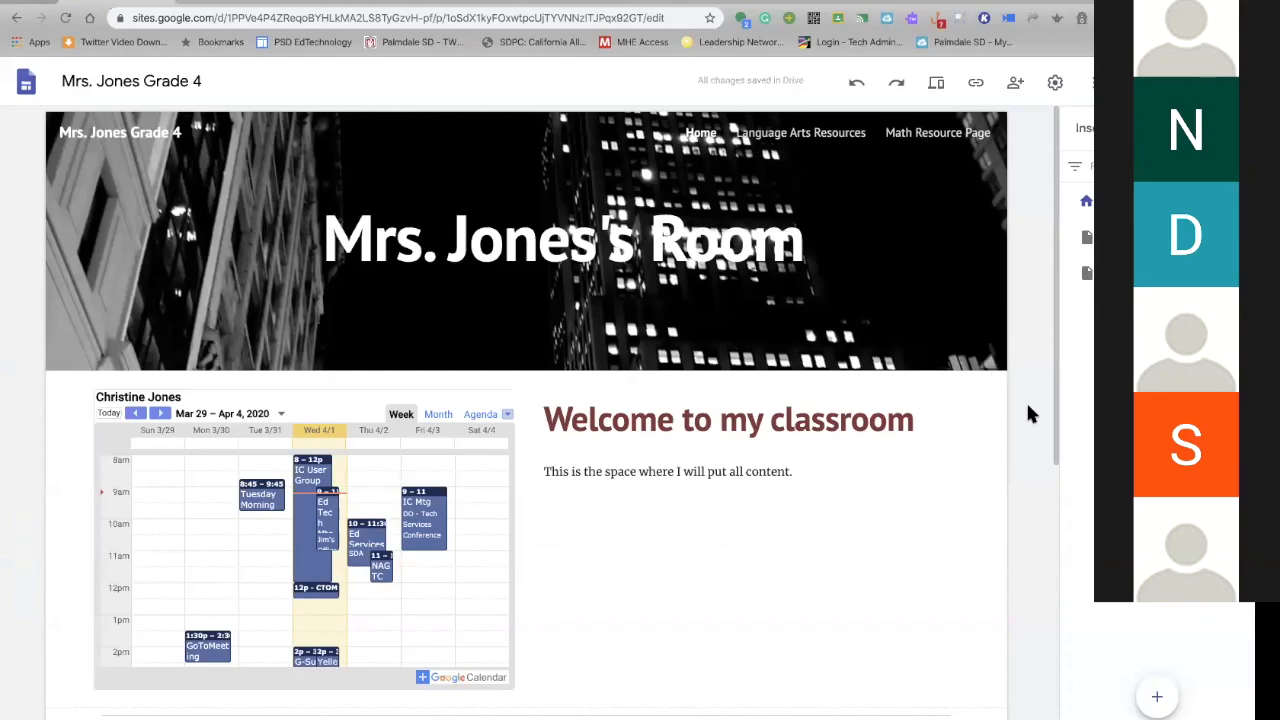
scroll(1018, 462, down, 3)
scroll(1018, 470, down, 3)
scroll(1018, 470, up, 5)
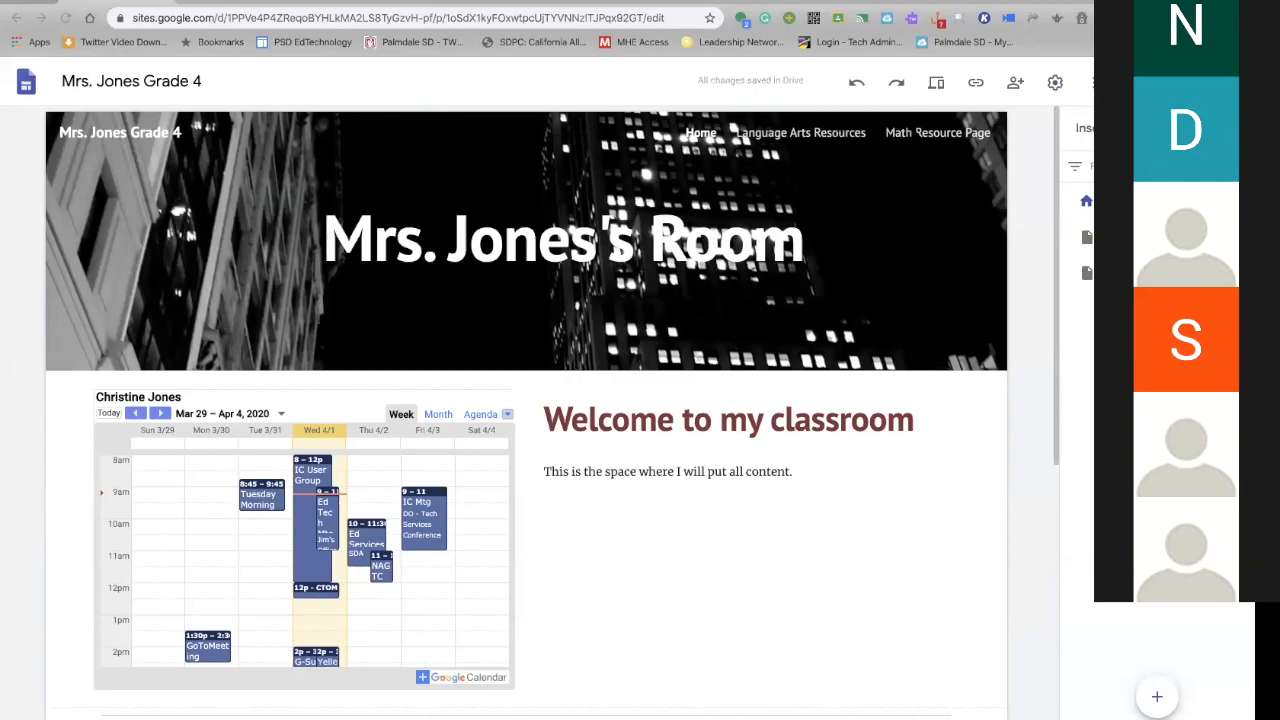
click(920, 133)
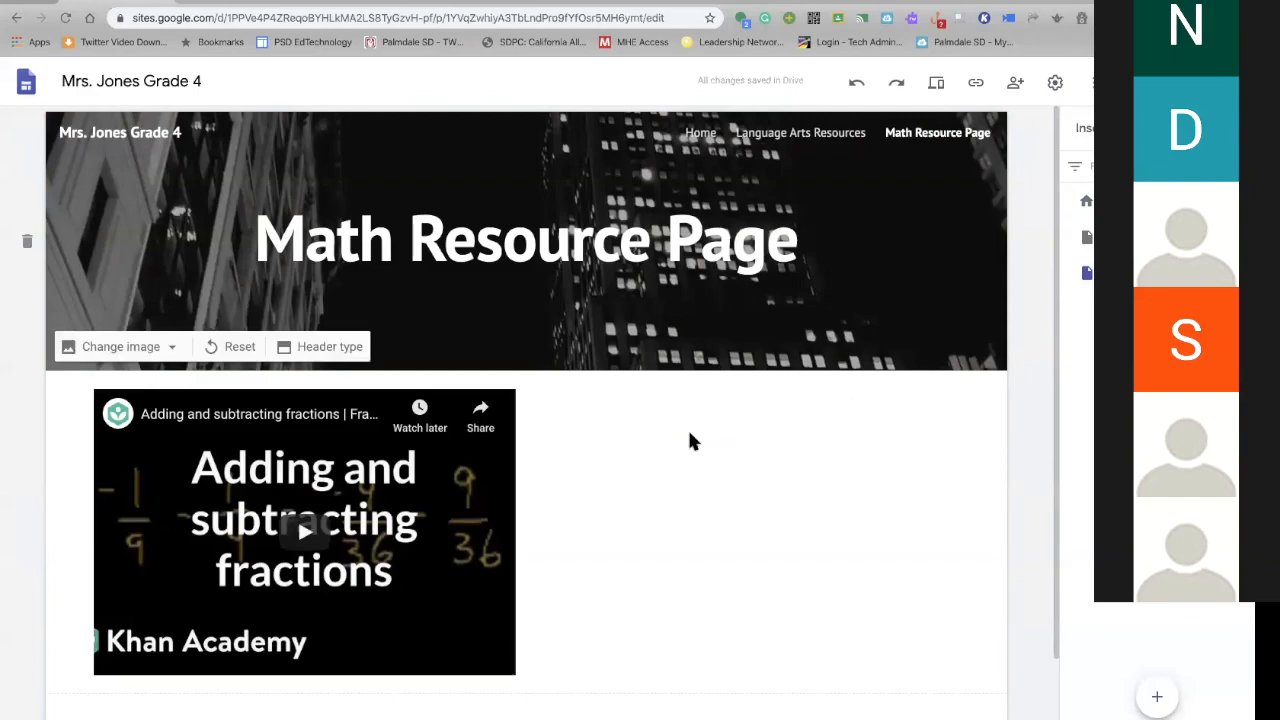
click(800, 132)
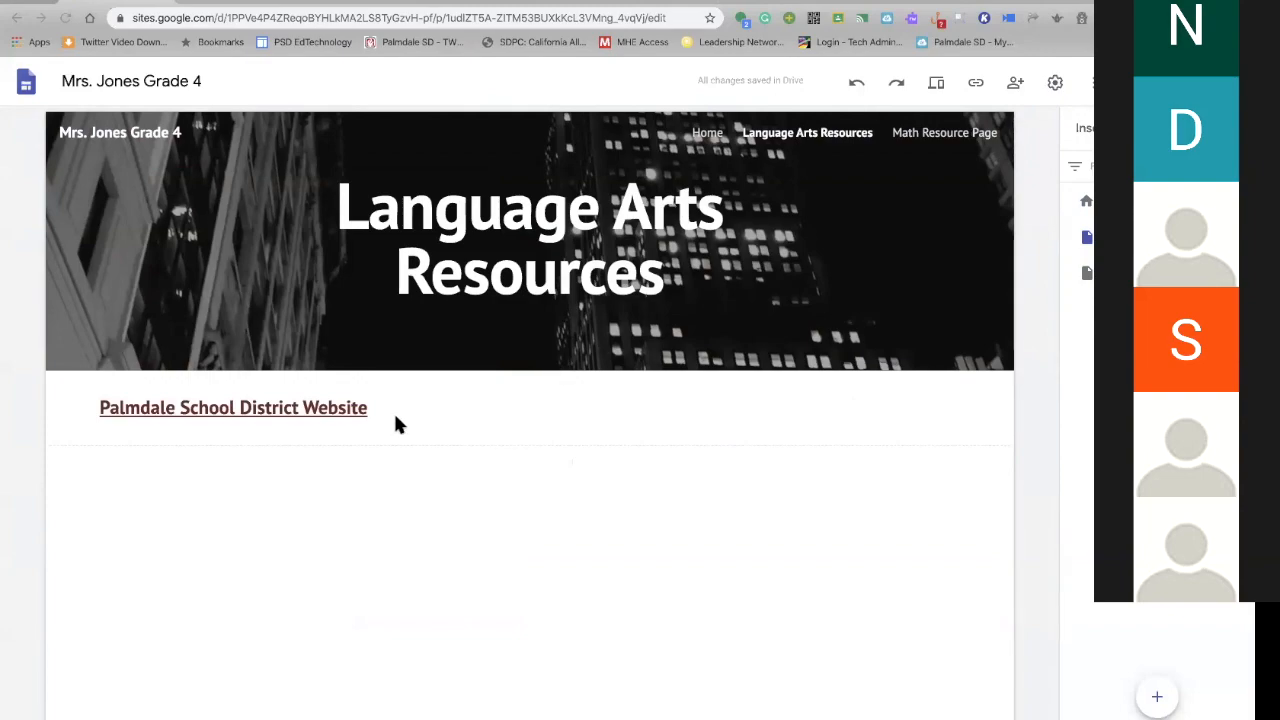
click(330, 413)
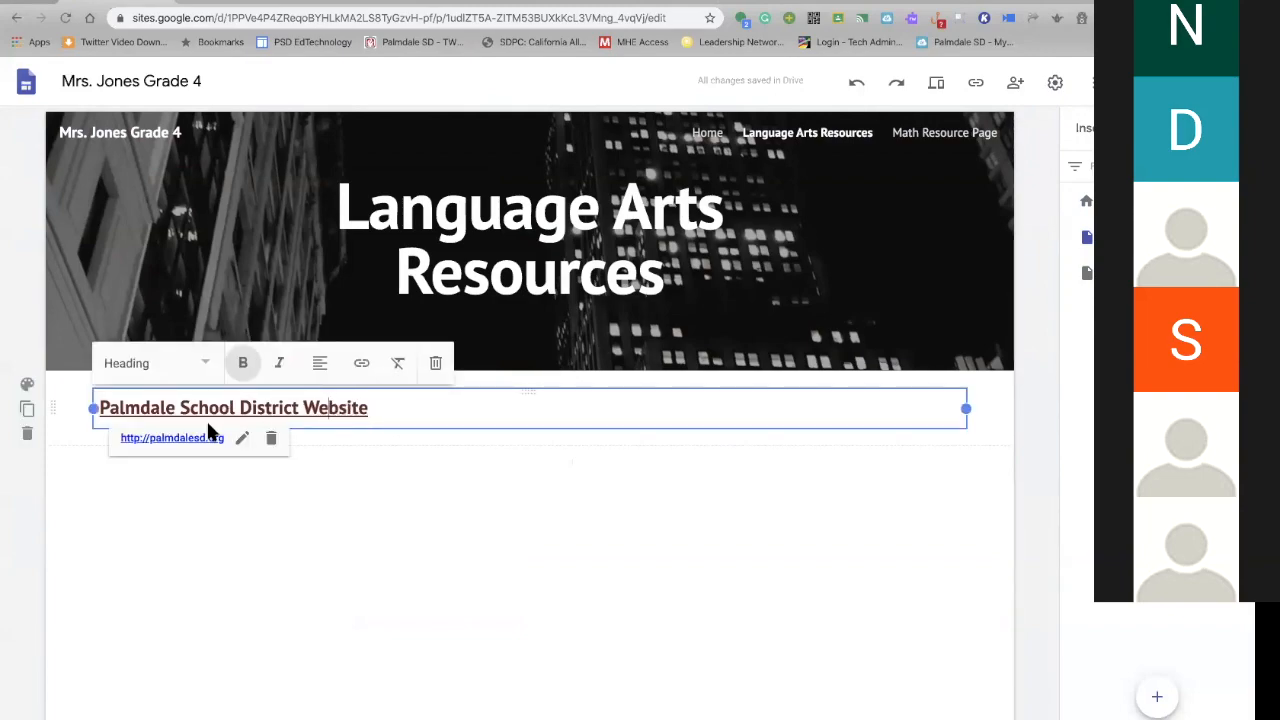
click(241, 439)
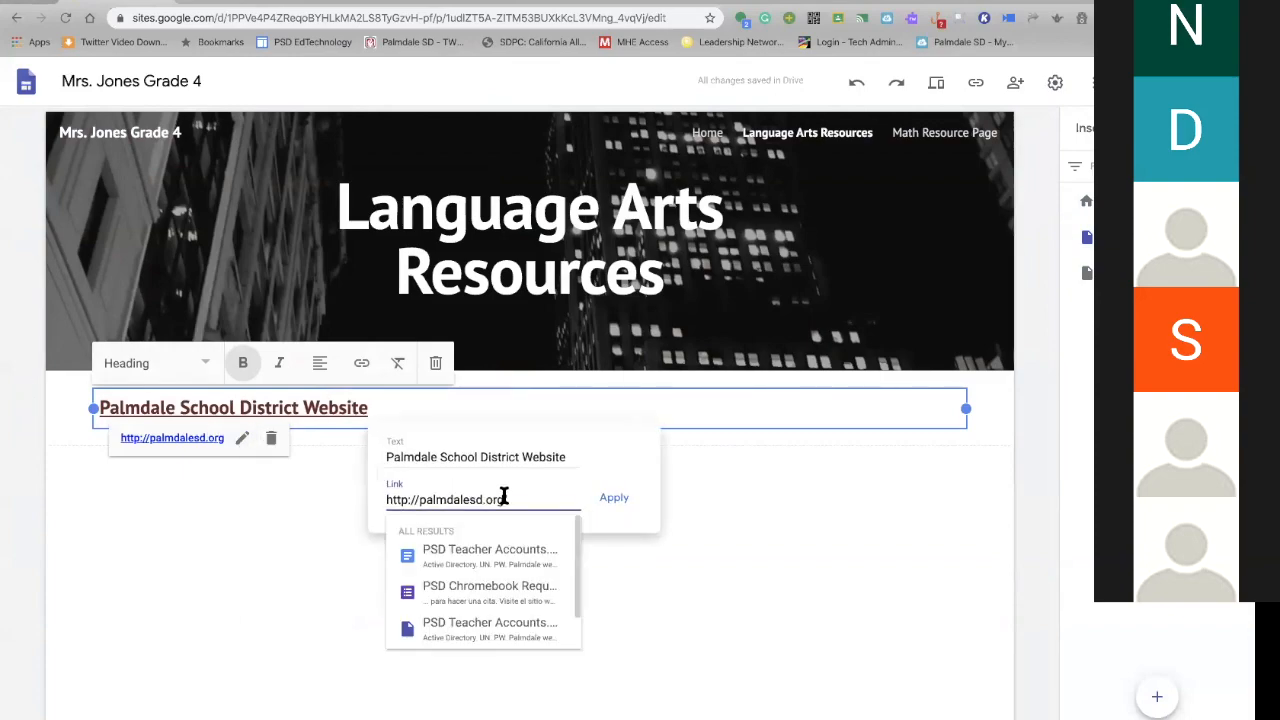
drag(505, 500, 420, 499)
text(classro)
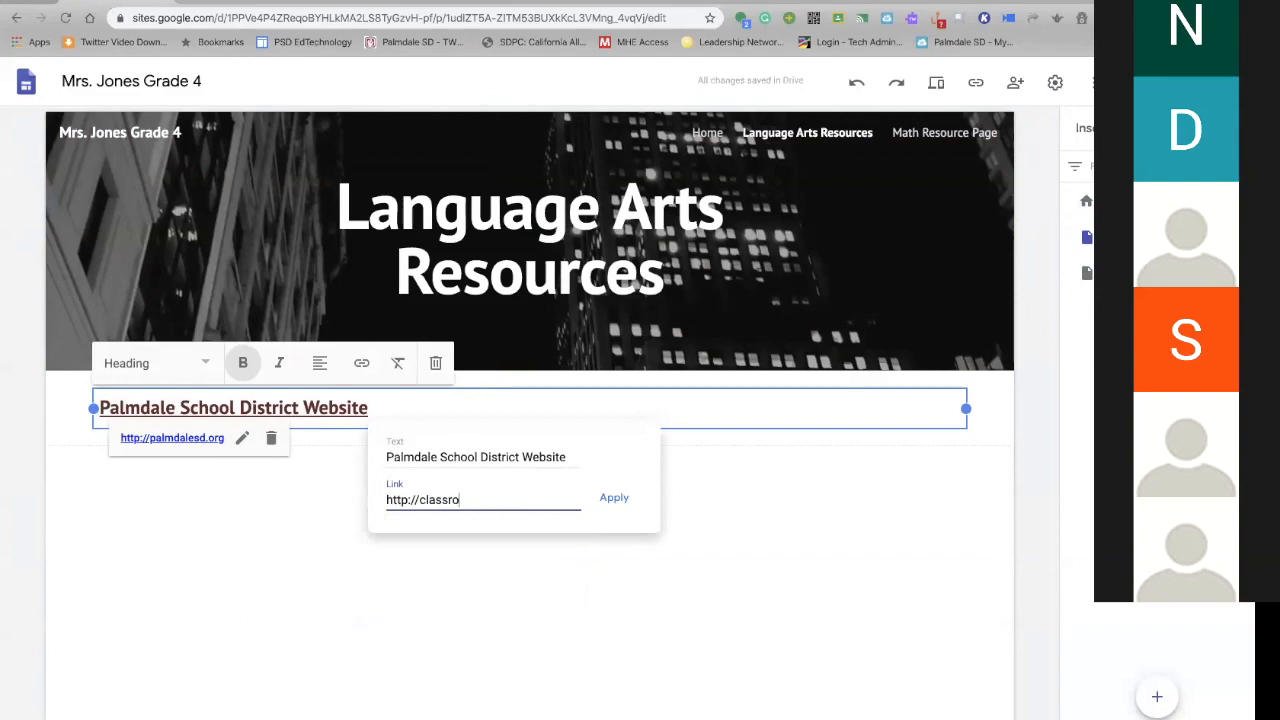
text(om.)
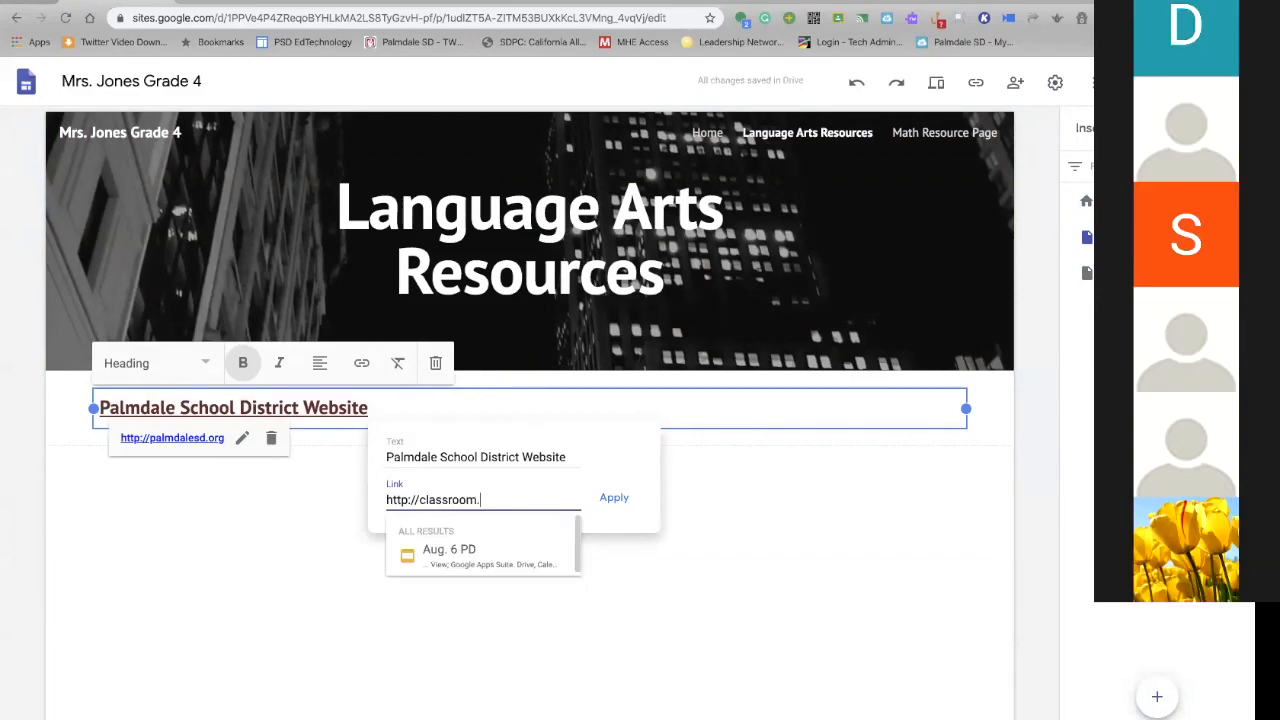
text(google)
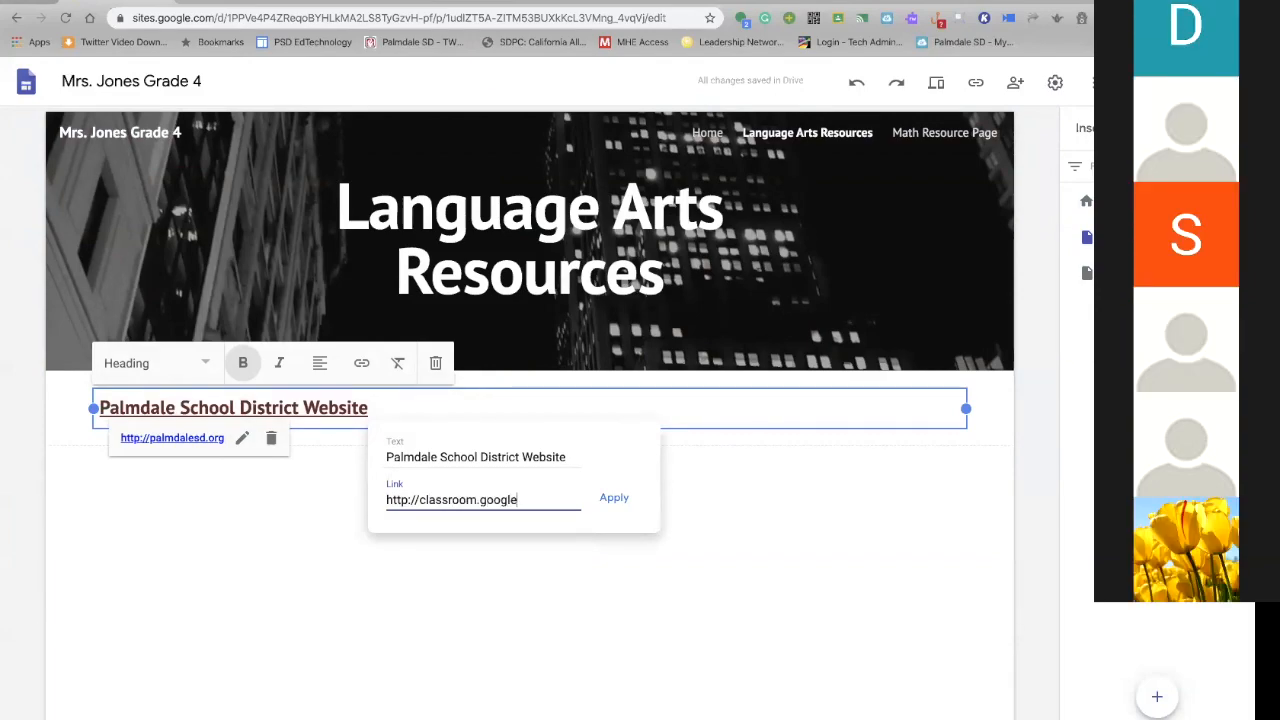
text(.com)
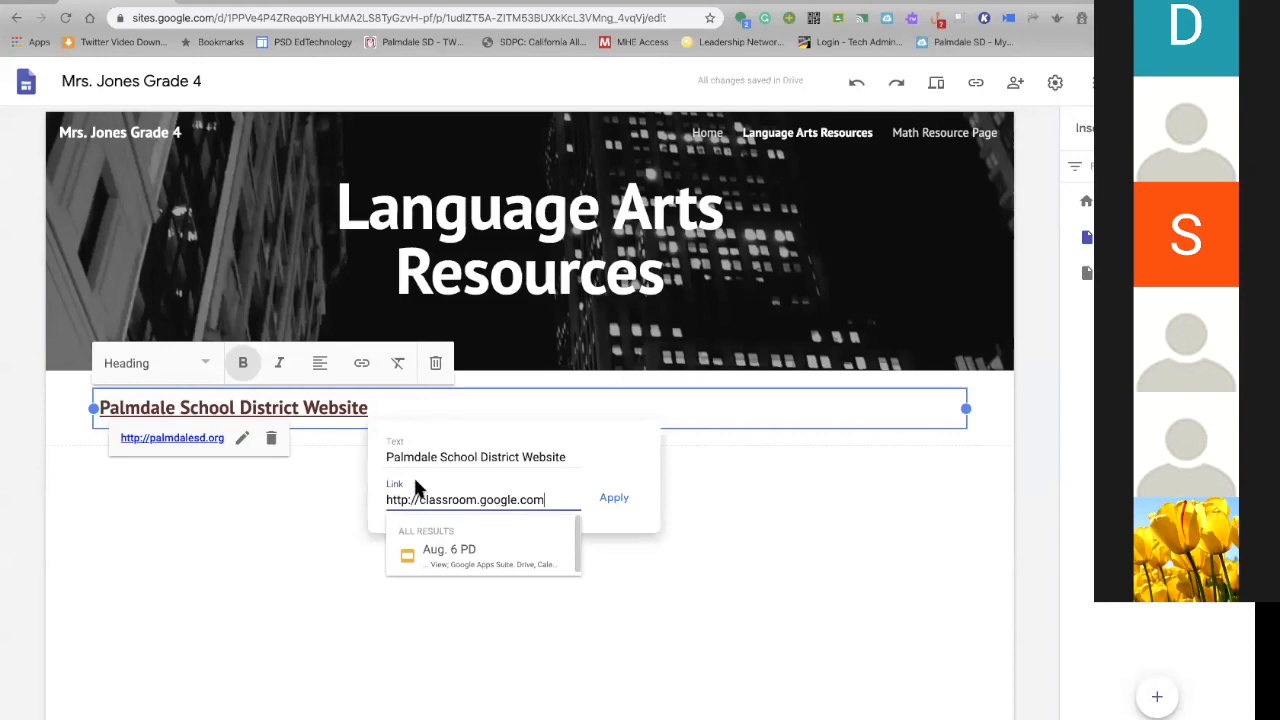
Set the link's display text to "Google Classroom" and apply the link changes
drag(571, 456, 388, 452)
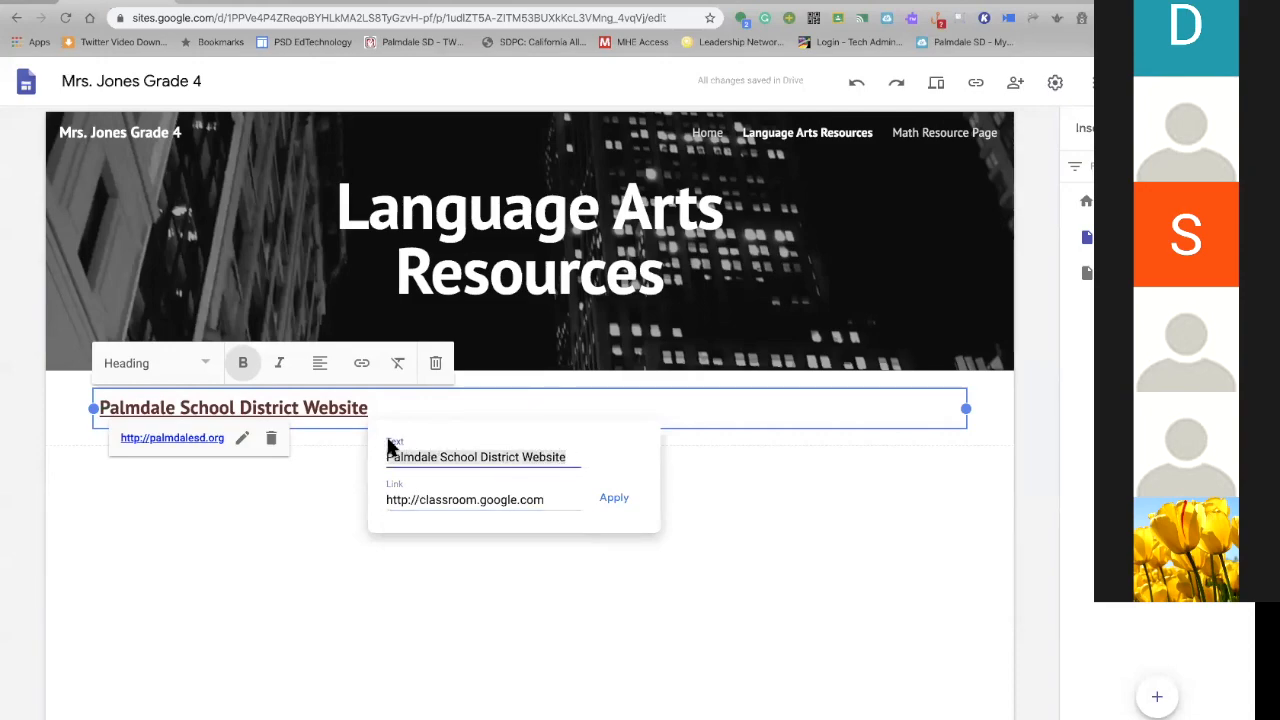
text(Goog)
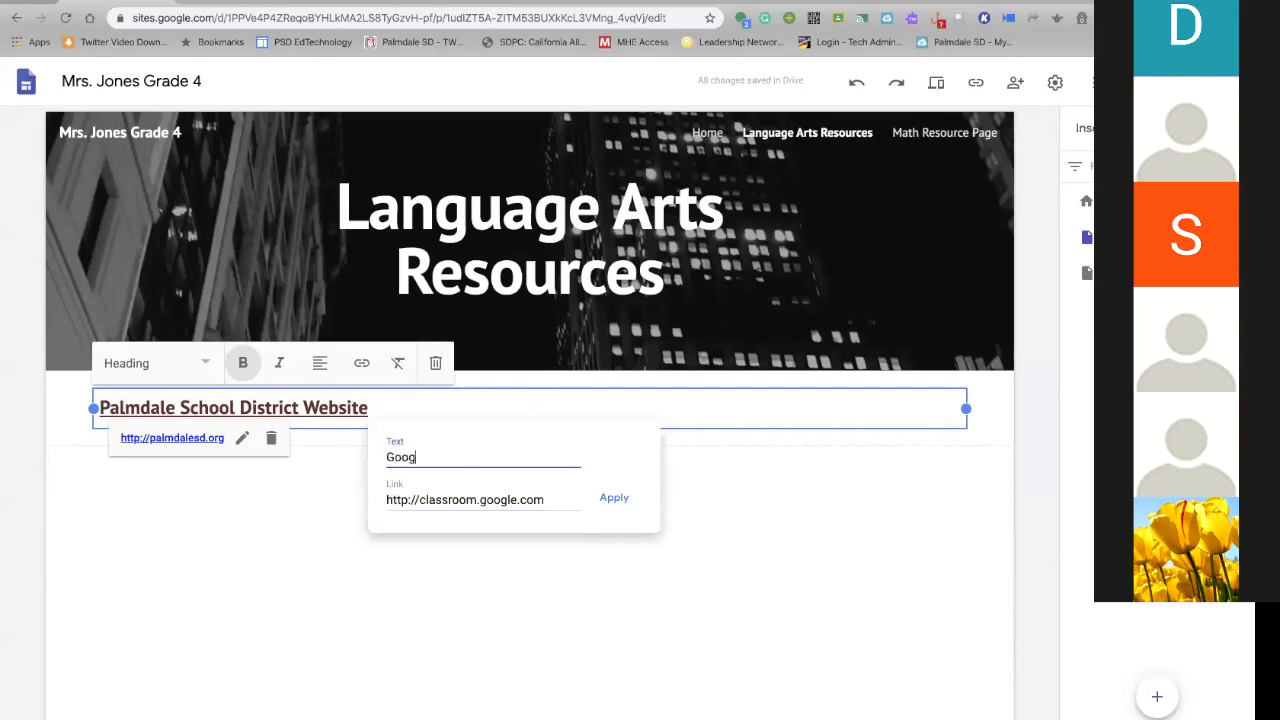
text(le Classroom)
click(615, 499)
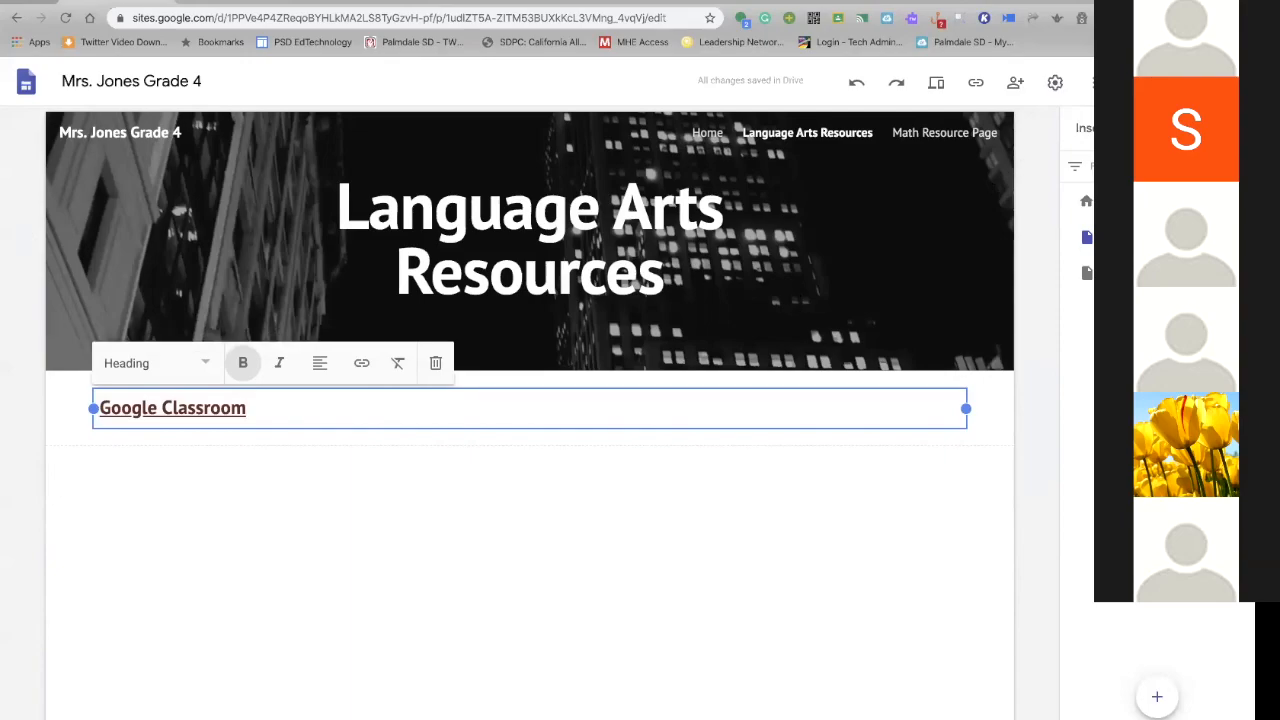
View the site's publishing options and close them
scroll(1171, 80, up, 5)
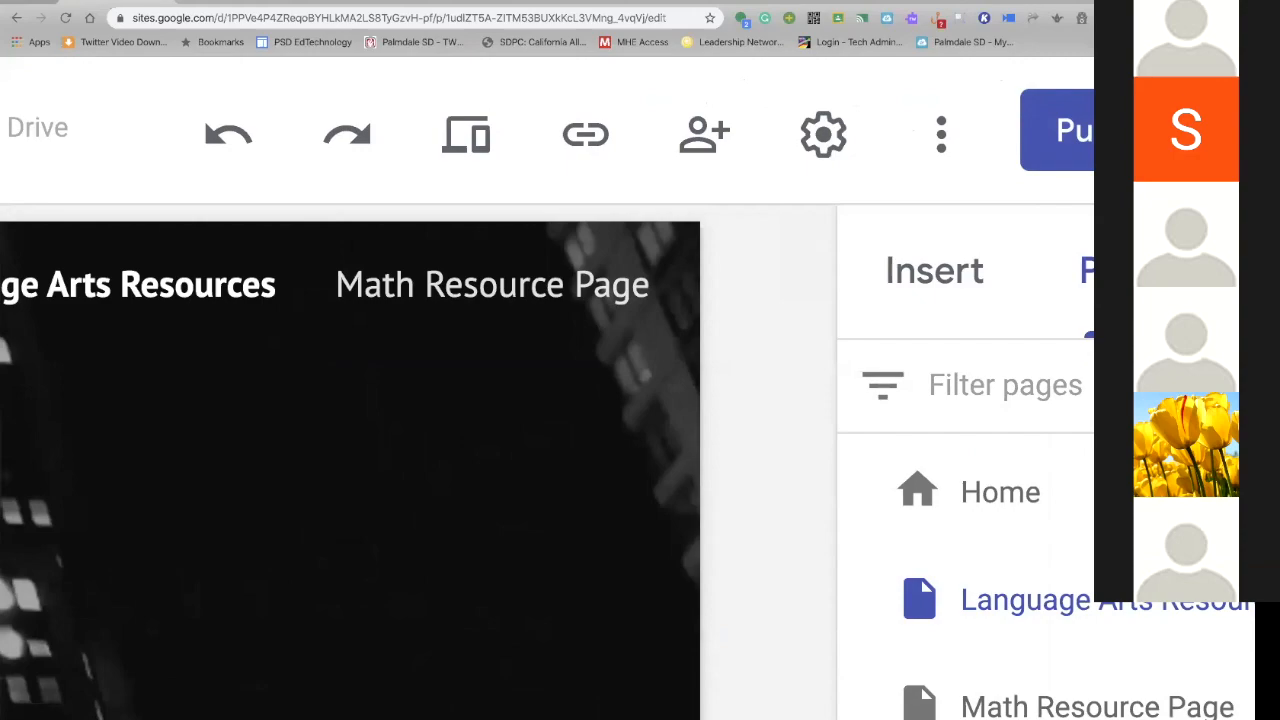
click(1220, 130)
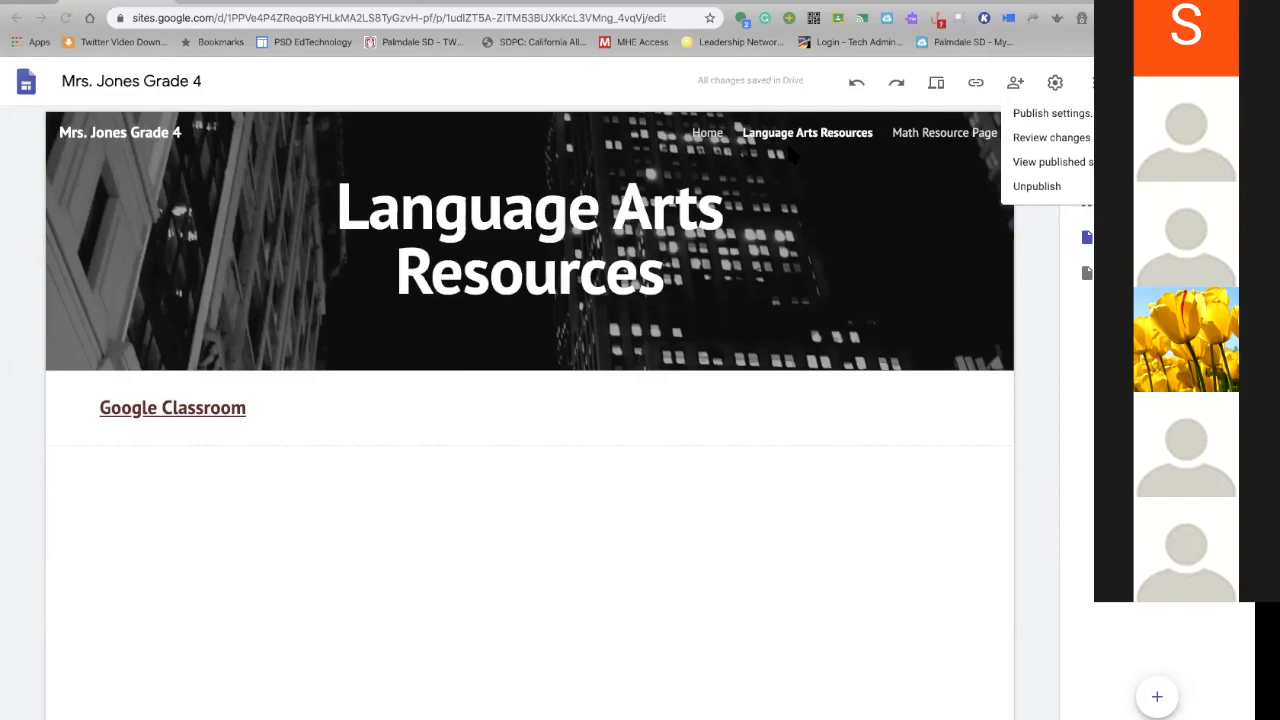
click(235, 408)
Replace the Google Classroom heading on the Language Arts Resources page with the text "ClassLink"
drag(260, 411, 602, 556)
drag(257, 406, 95, 440)
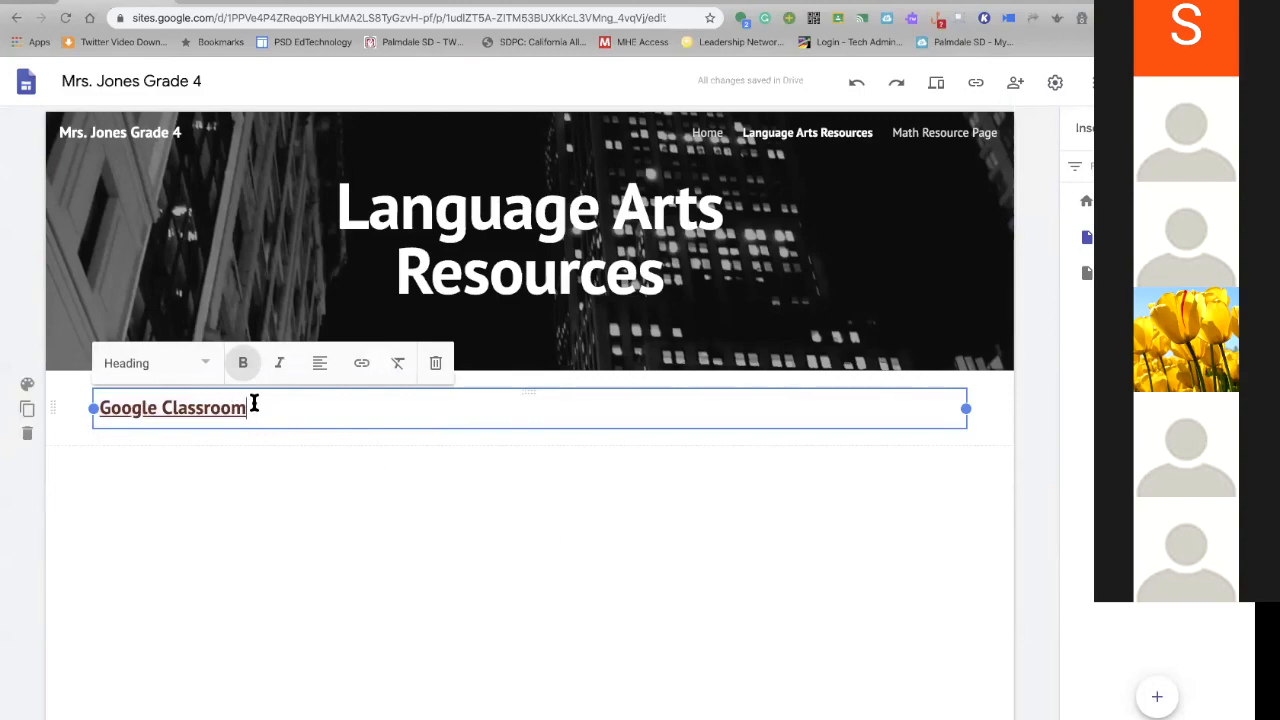
key(BackSpace)
key(BackSpace)
key(BackSpace)
key(BackSpace)
key(BackSpace)
key(BackSpace)
key(BackSpace)
key(BackSpace)
key(BackSpace)
key(BackSpace)
key(BackSpace)
key(BackSpace)
key(BackSpace)
key(BackSpace)
key(BackSpace)
key(BackSpace)
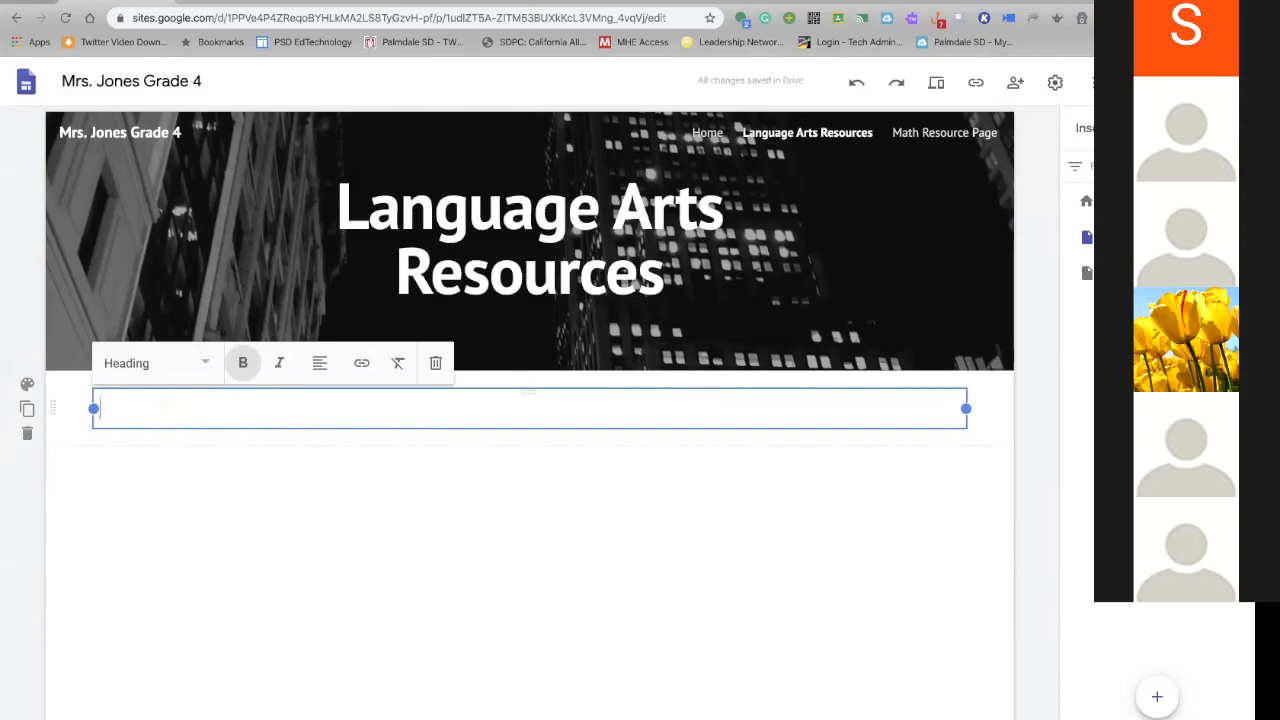
text(ClassLink)
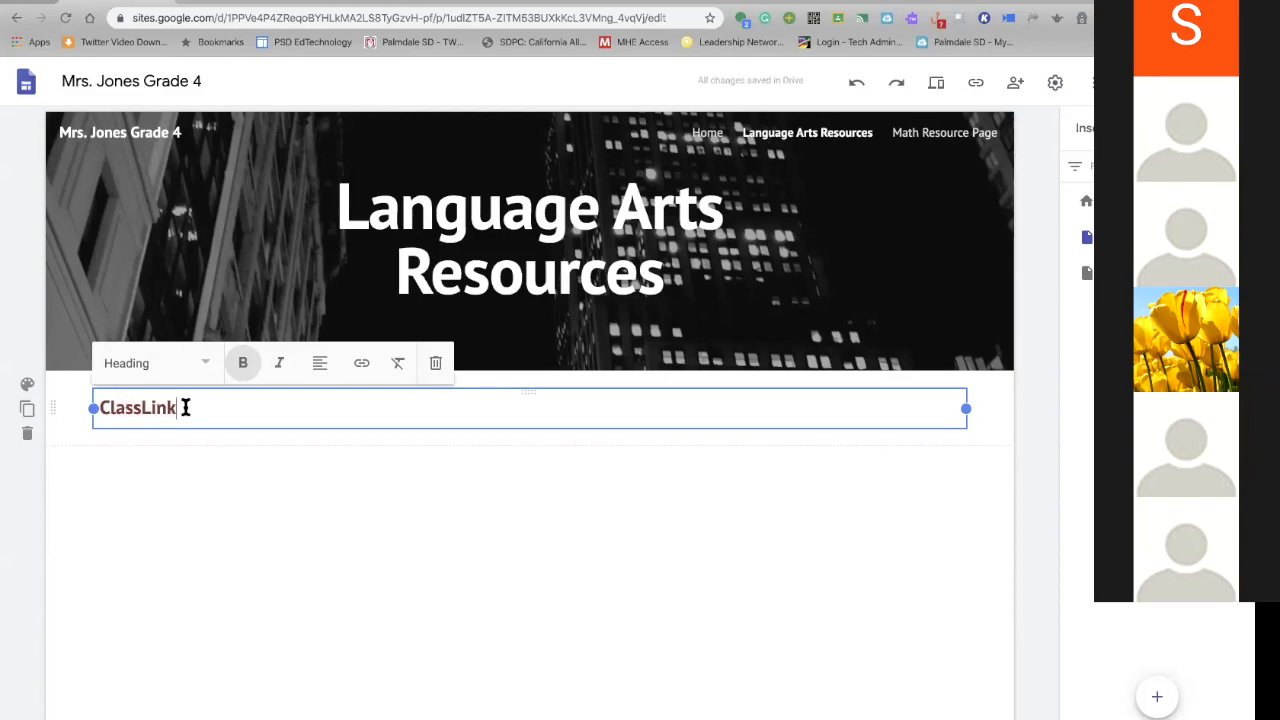
drag(183, 407, 103, 408)
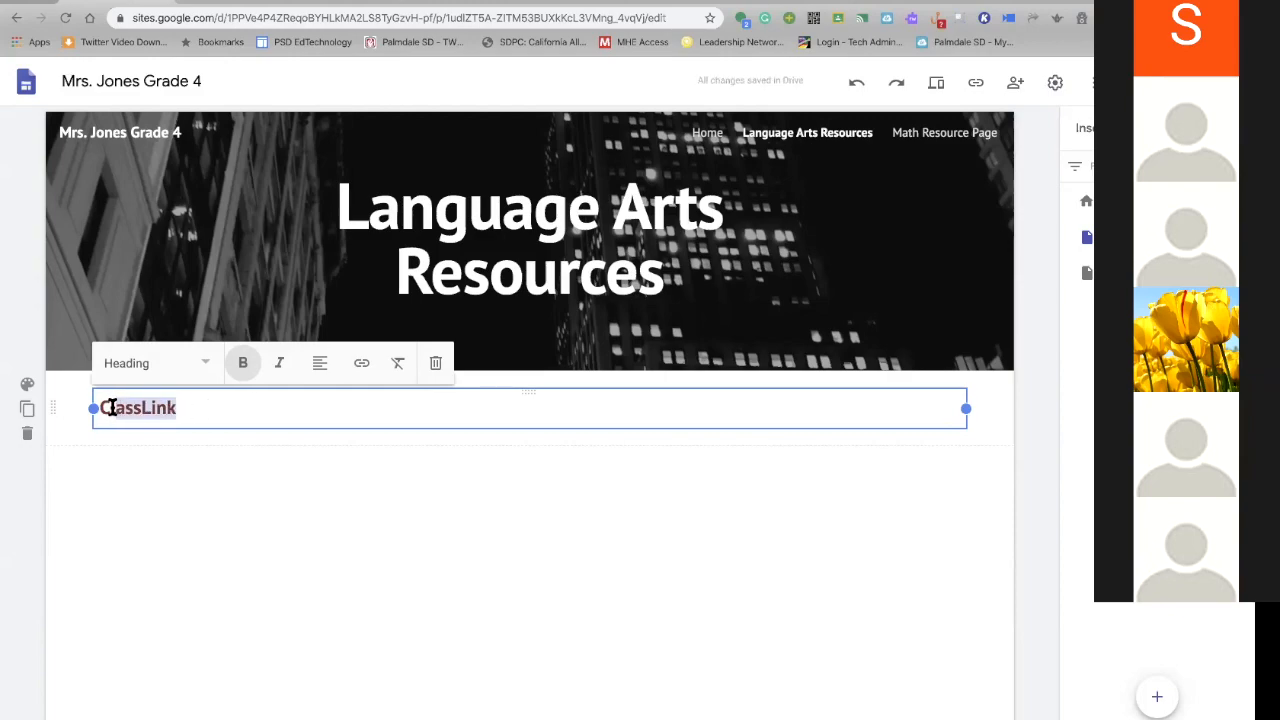
click(361, 364)
text(http:)
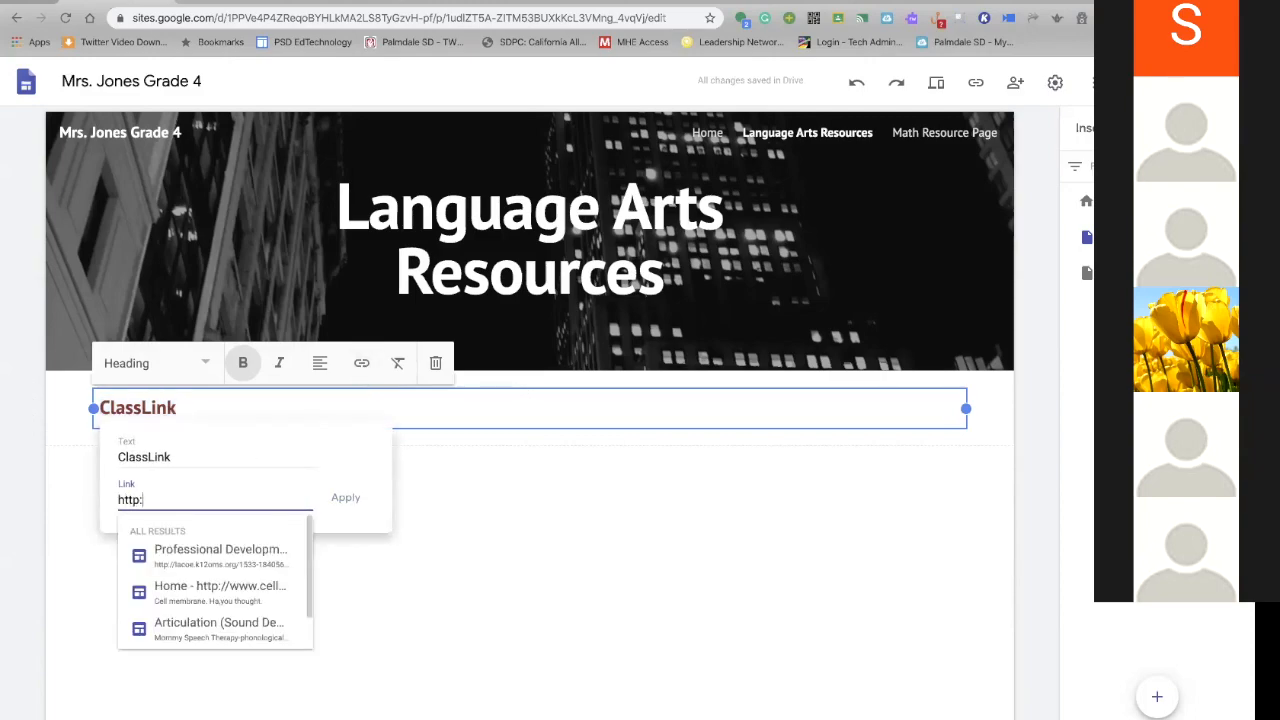
text(//cl.pa)
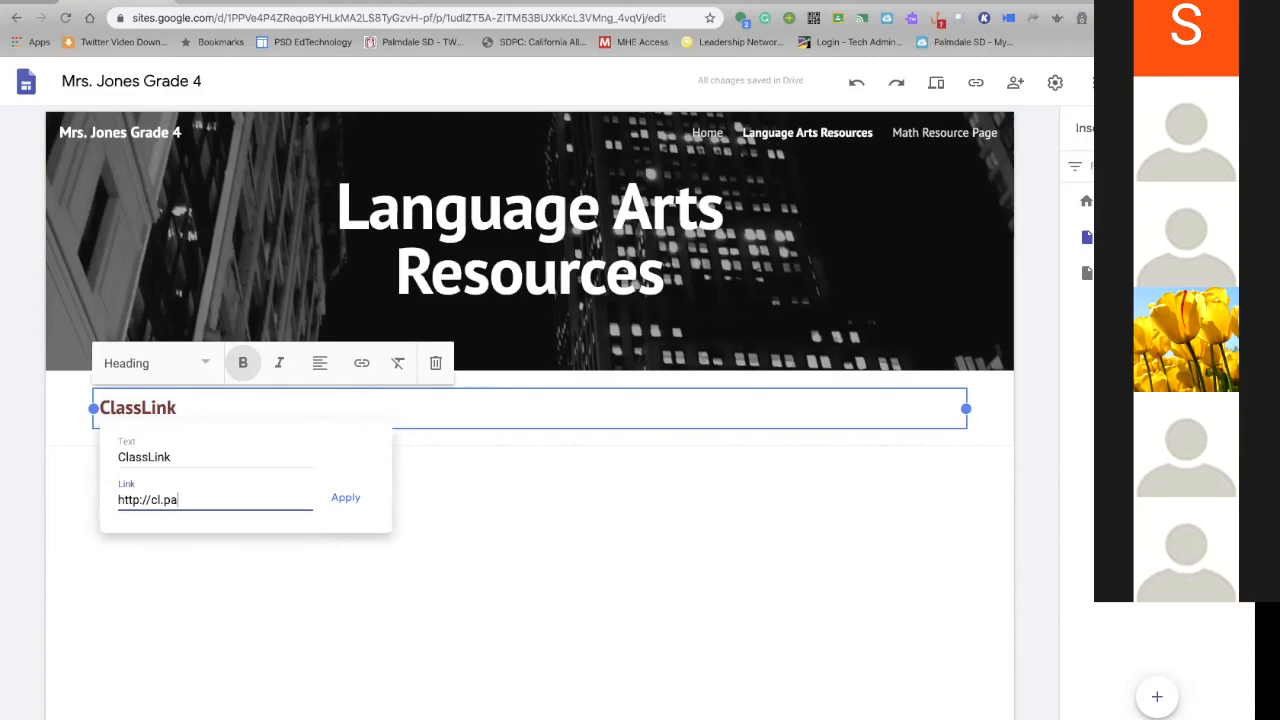
text(lmdalesd)
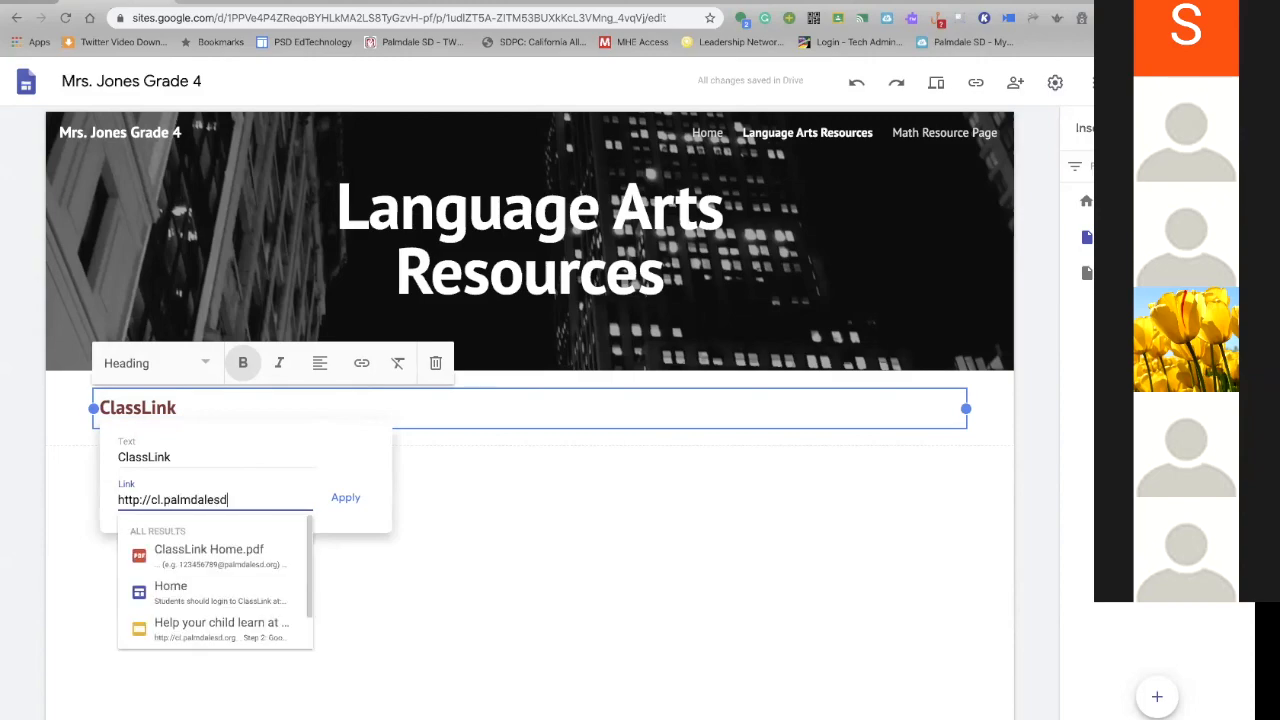
text(.org)
click(345, 498)
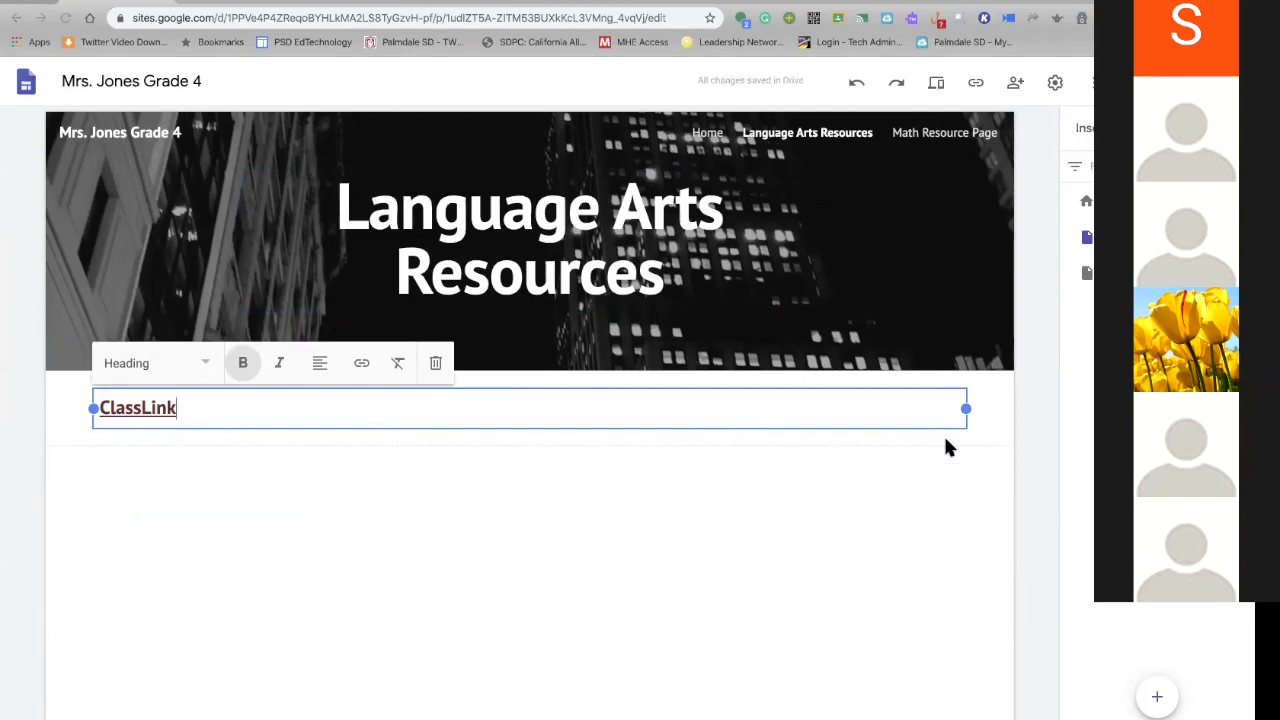
click(797, 484)
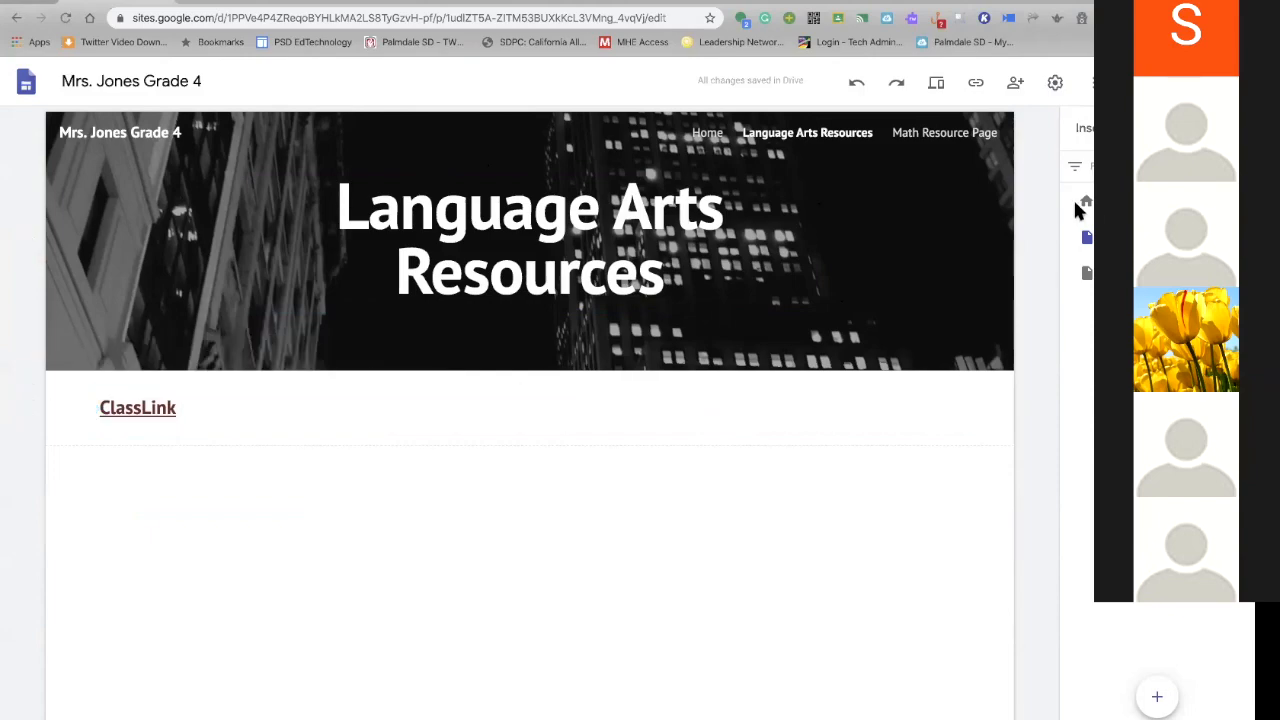
Browse the list of calendars that can be inserted into the page, and close it without adding one
click(1085, 130)
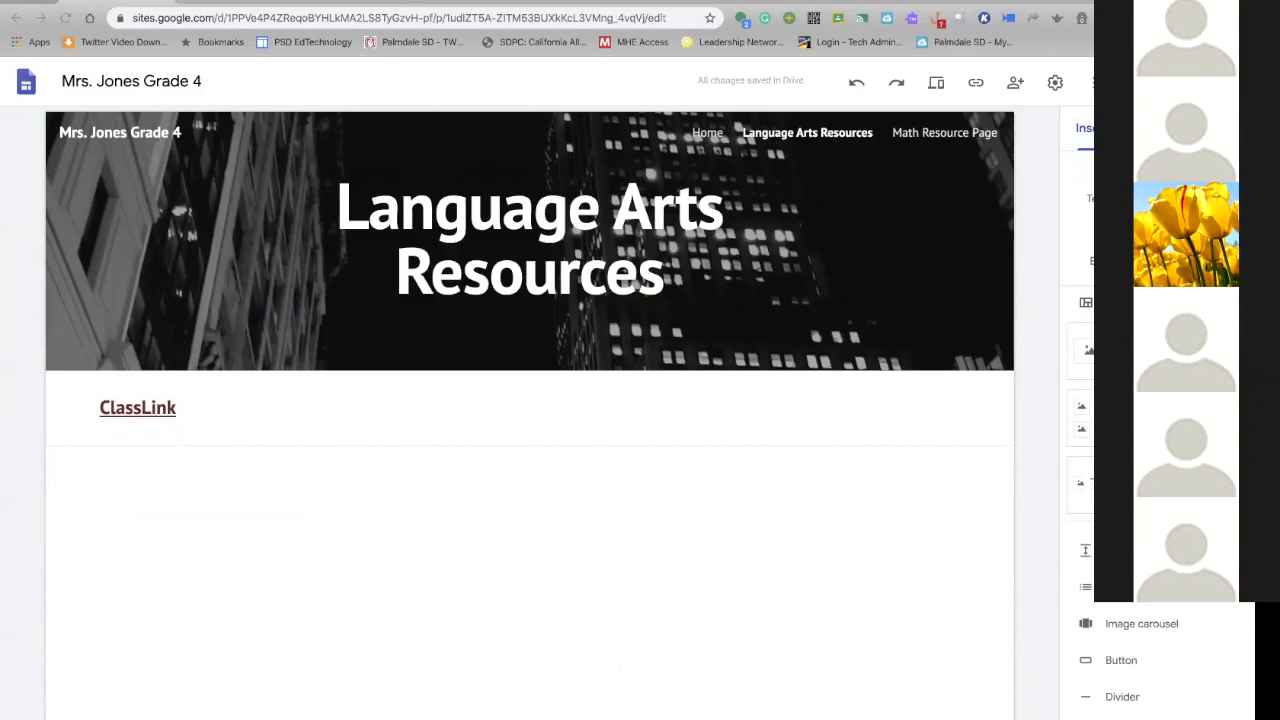
scroll(1160, 420, down, 3)
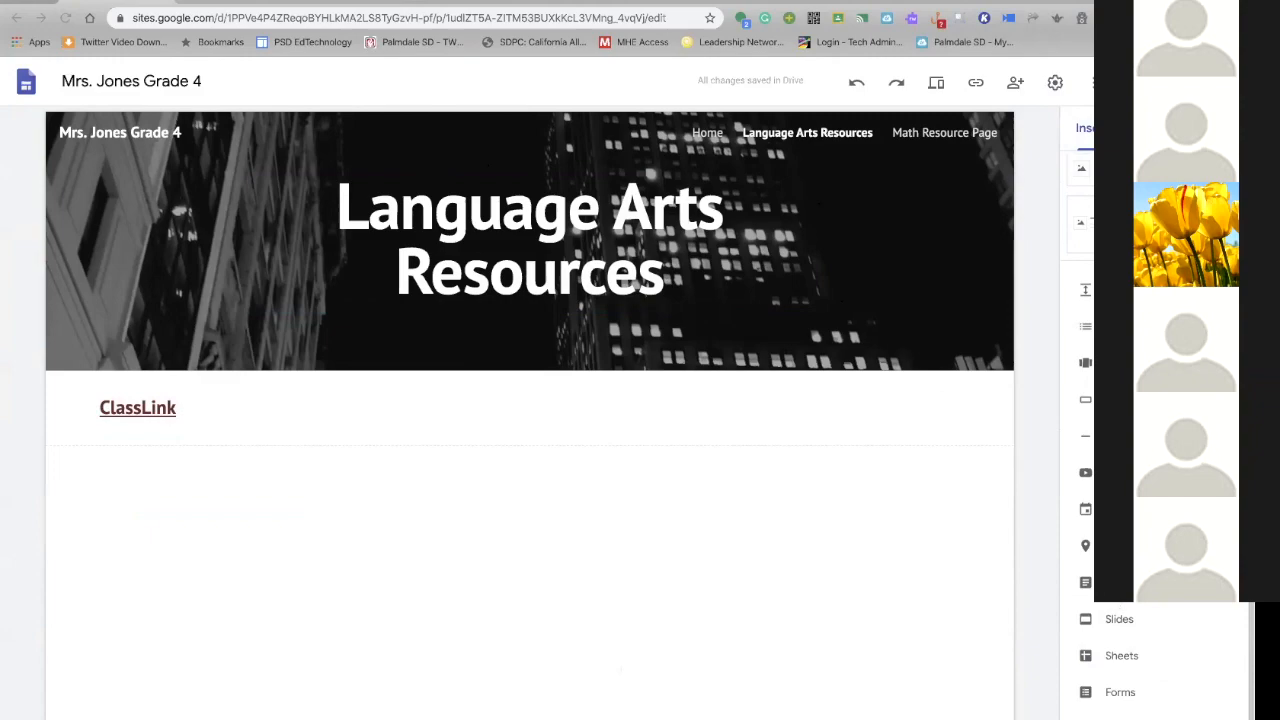
click(1126, 509)
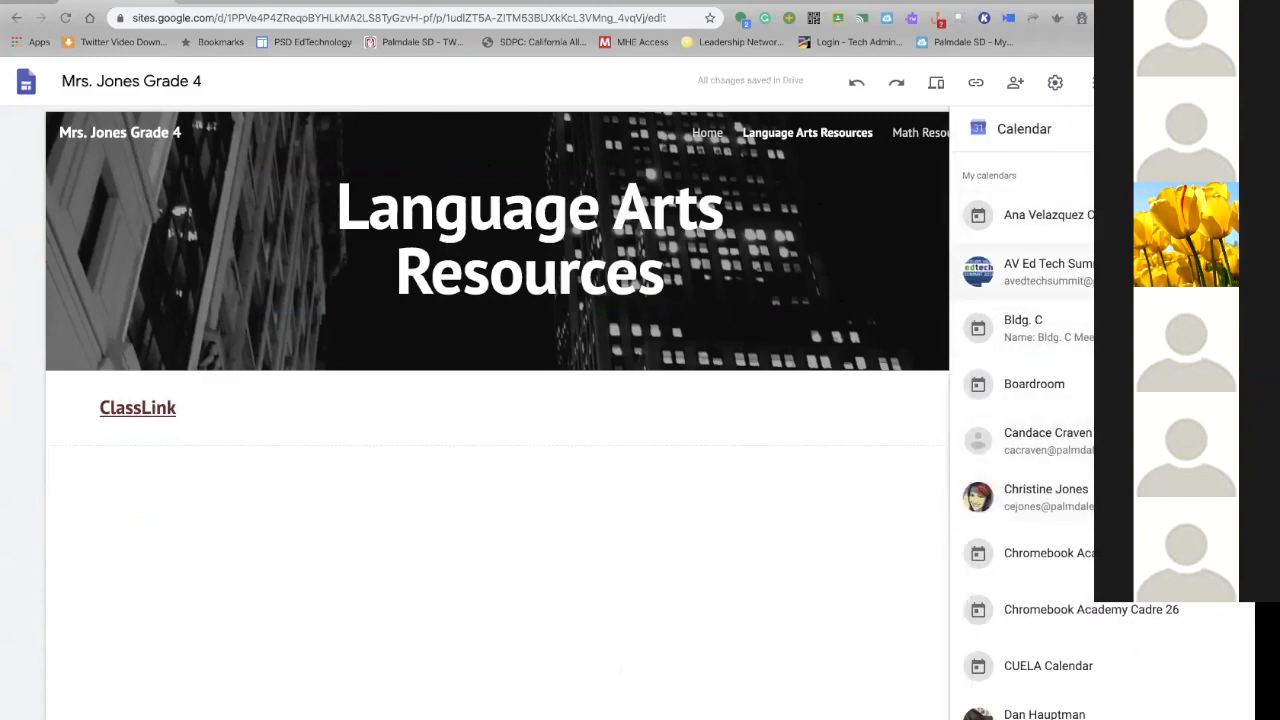
scroll(1113, 674, down, 15)
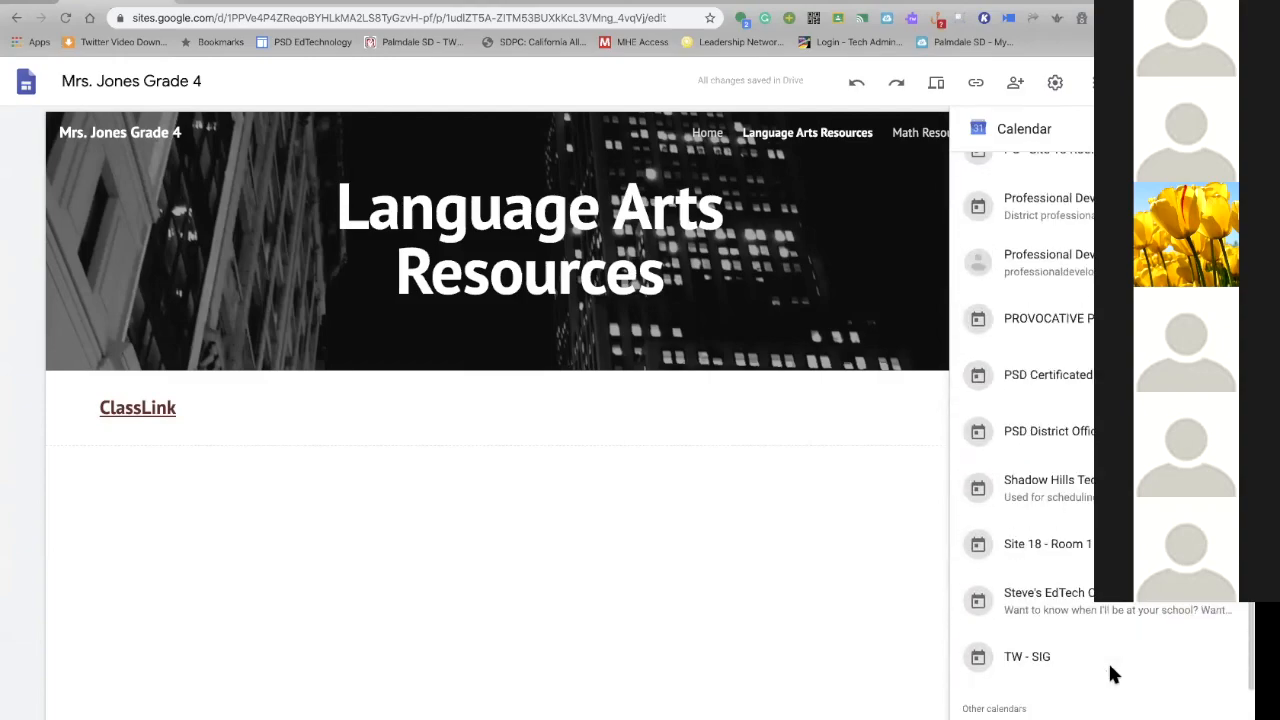
scroll(1113, 674, down, 3)
scroll(1113, 674, up, 15)
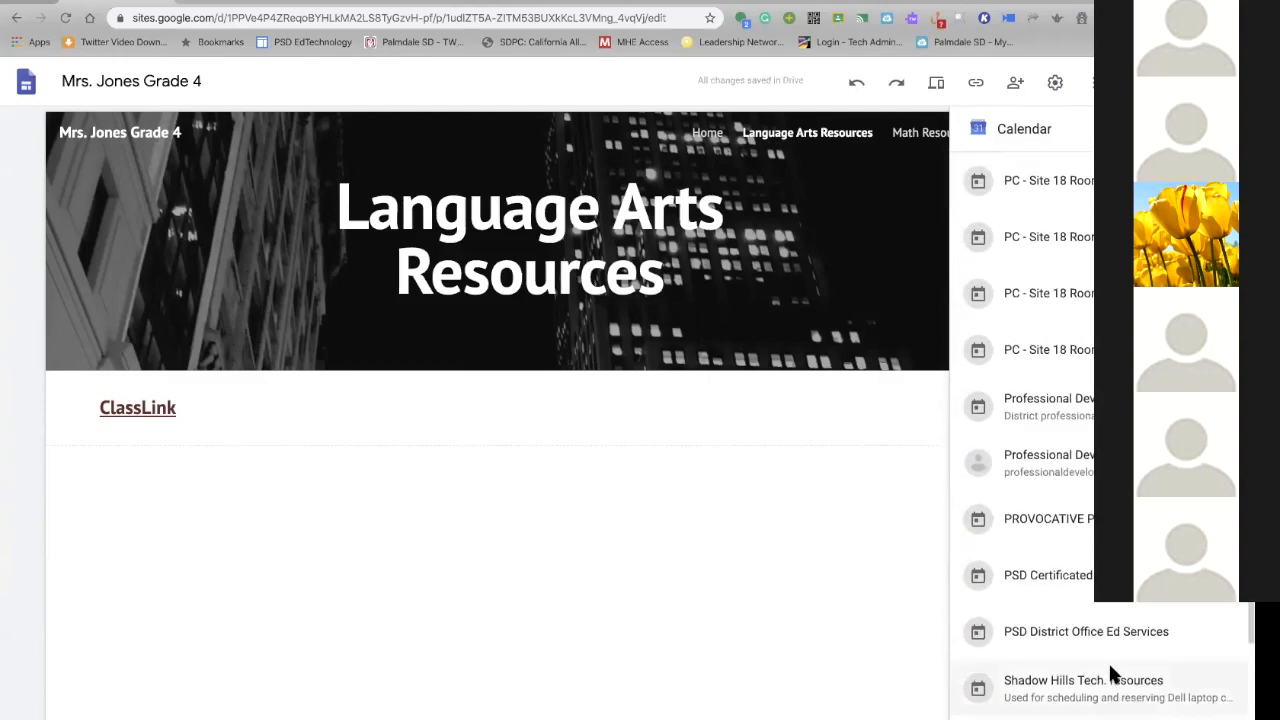
scroll(1113, 674, up, 6)
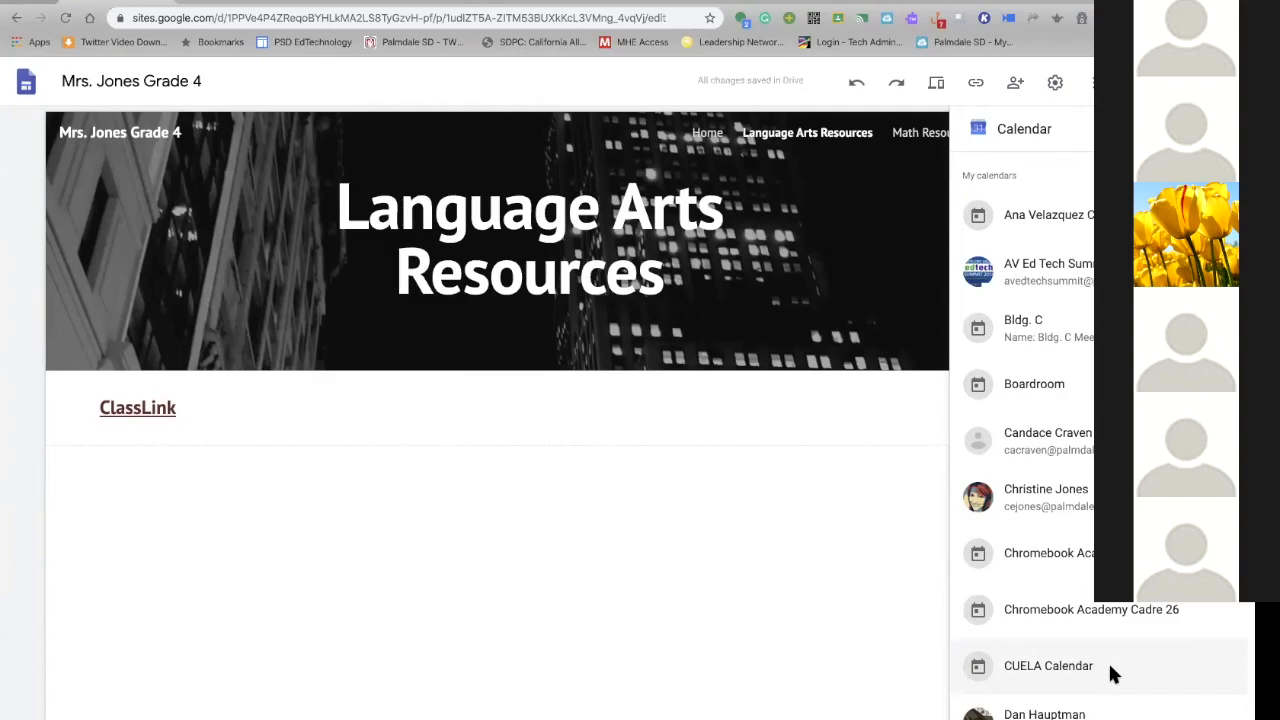
scroll(1110, 668, down, 3)
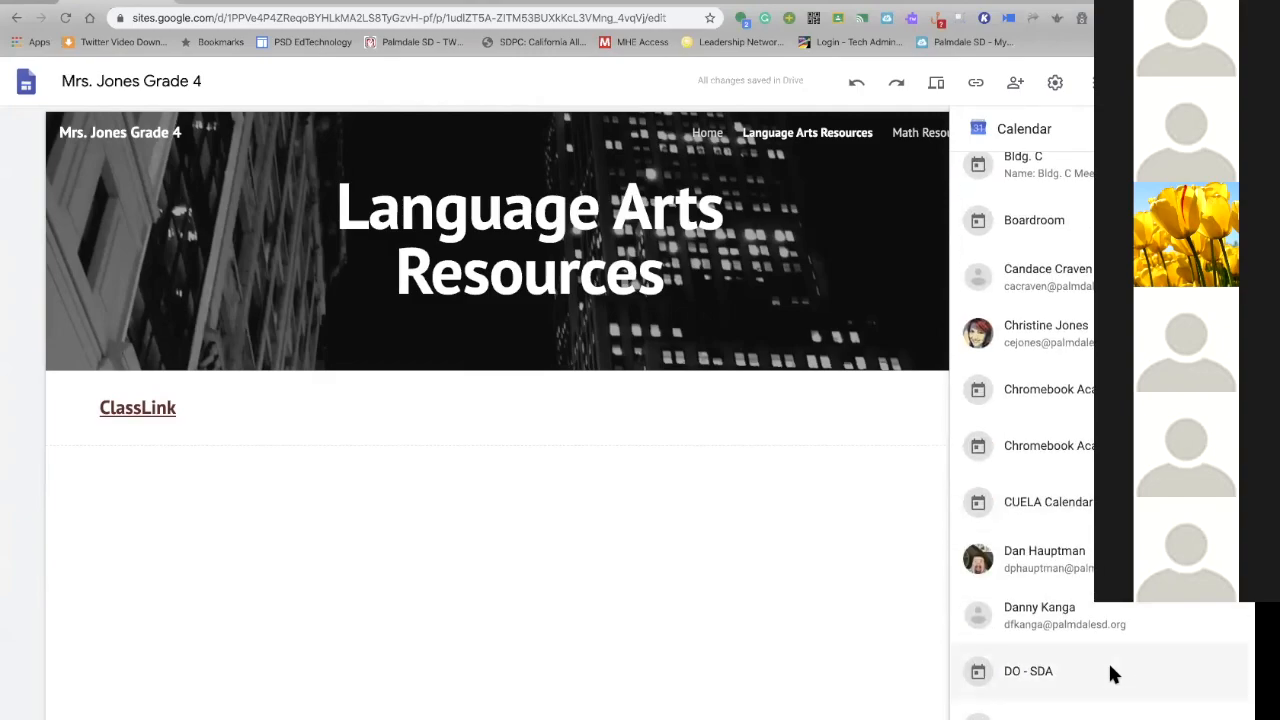
scroll(1113, 674, up, 3)
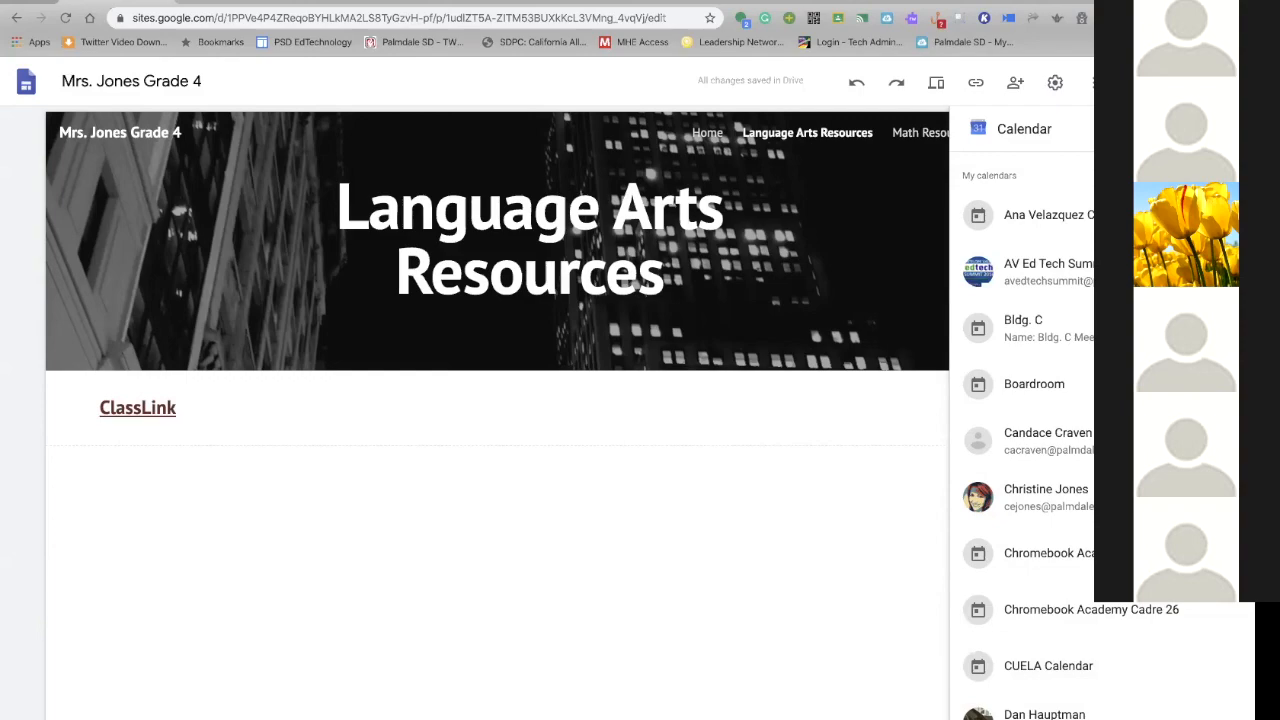
click(1230, 129)
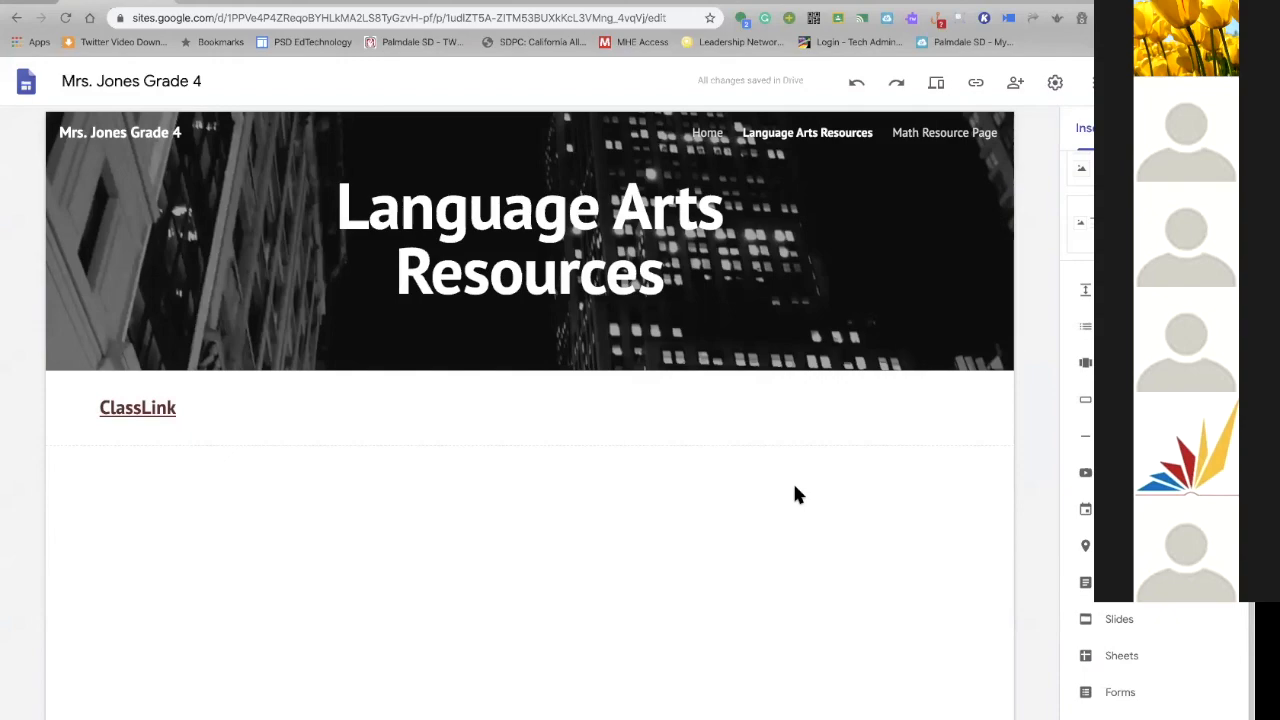
View the Language Arts Resources page's published site link, close it, and preview the page
click(975, 82)
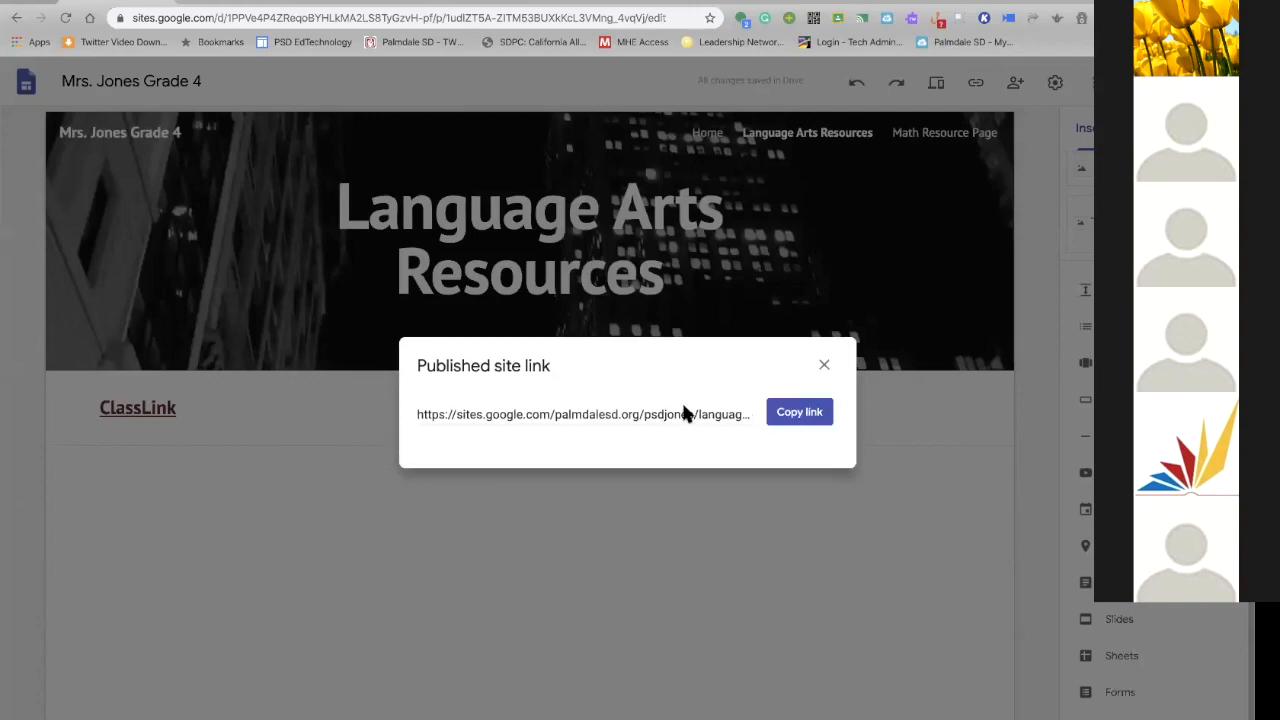
click(756, 481)
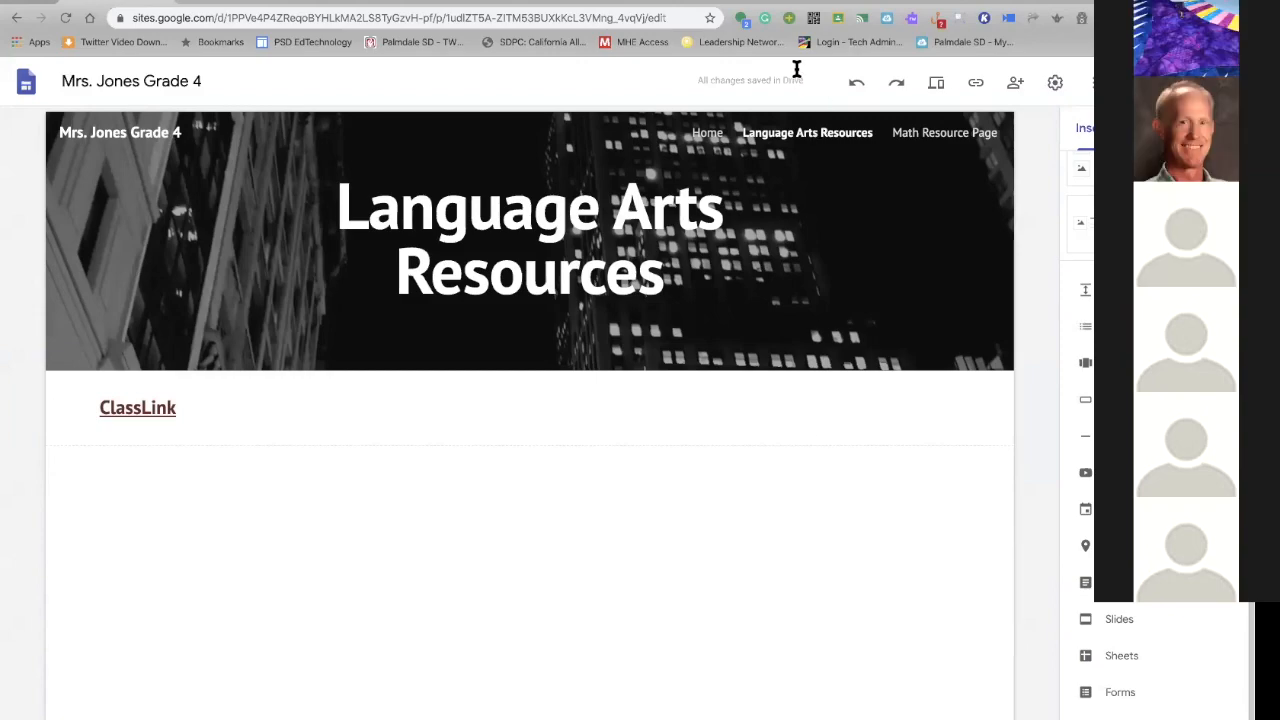
click(598, 378)
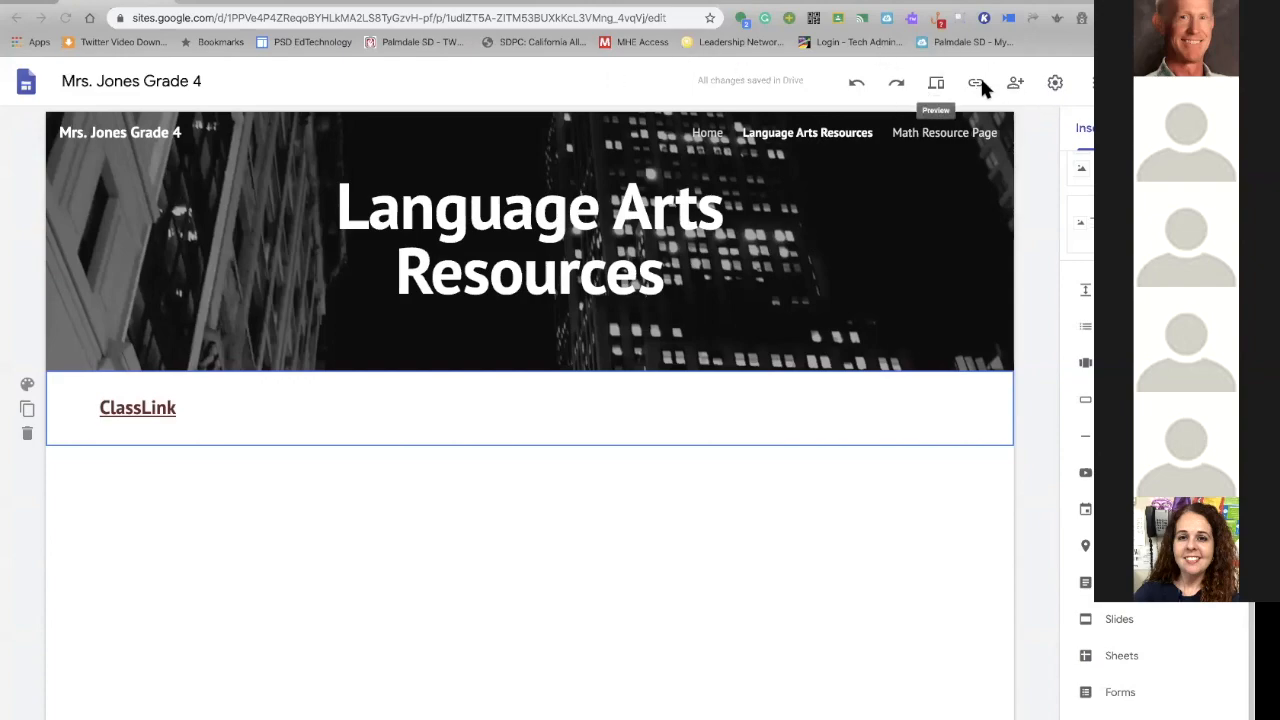
click(935, 84)
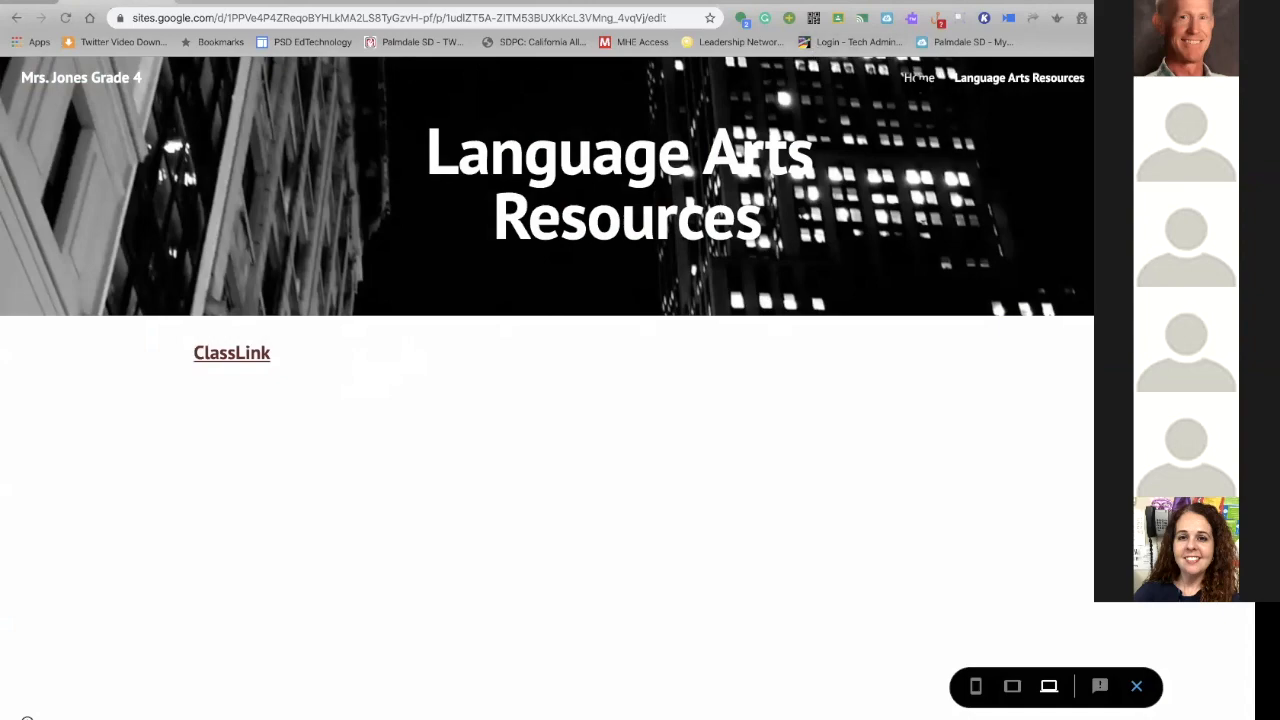
View the Home page in the preview down to the embedded calendar and slides
click(918, 78)
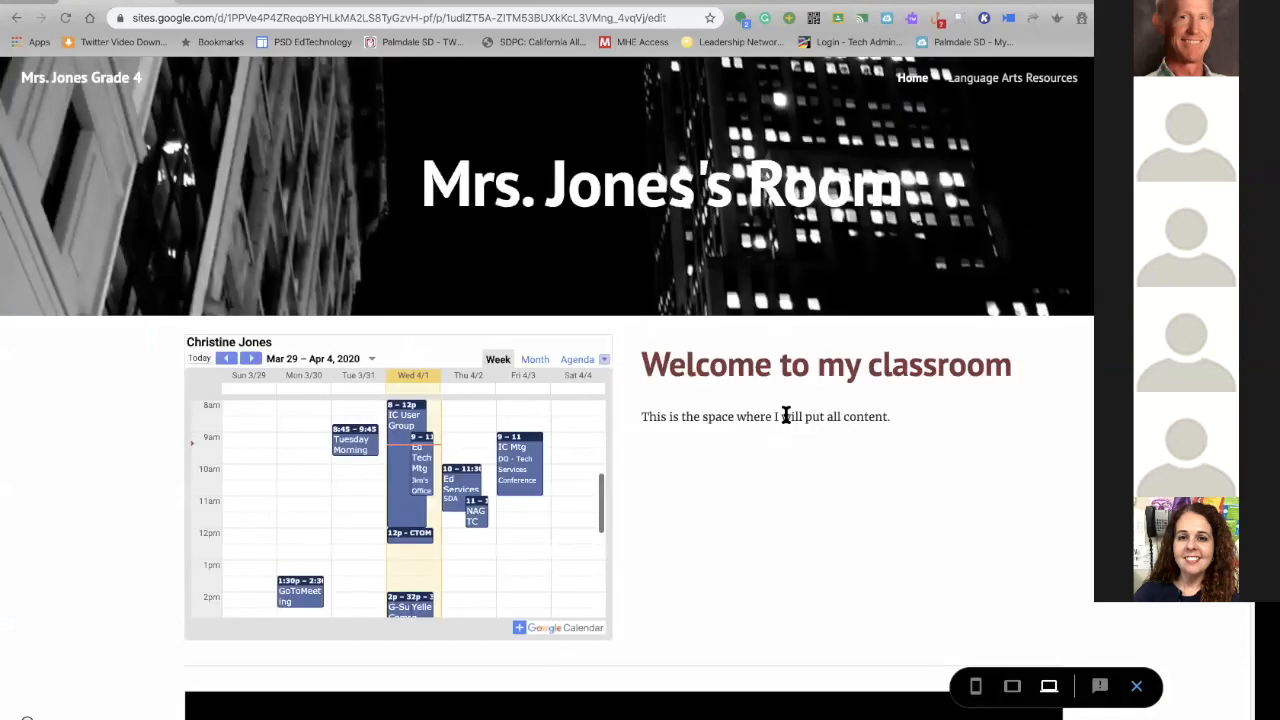
scroll(786, 412, down, 3)
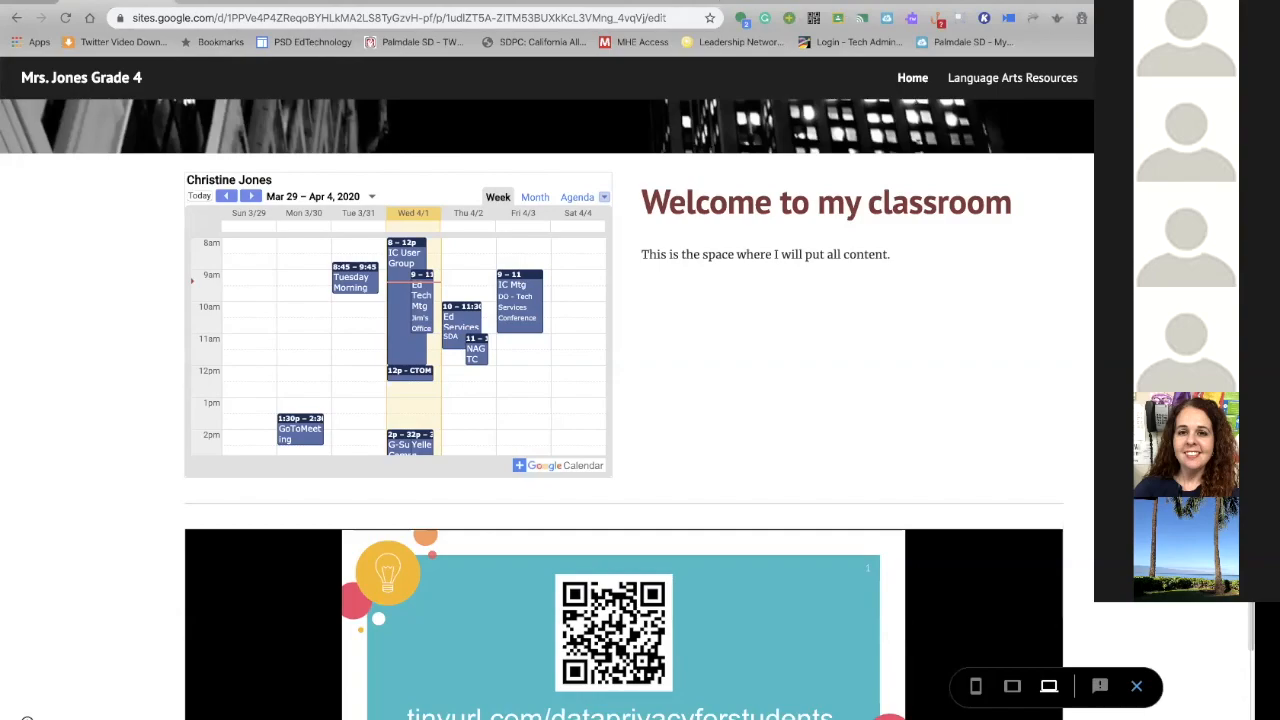
Go to sites.google.com in a new browser tab, switch to New Google Sites, and choose the Grade 4 class site from the recent sites
click(330, 2)
key(ctrl+Tab)
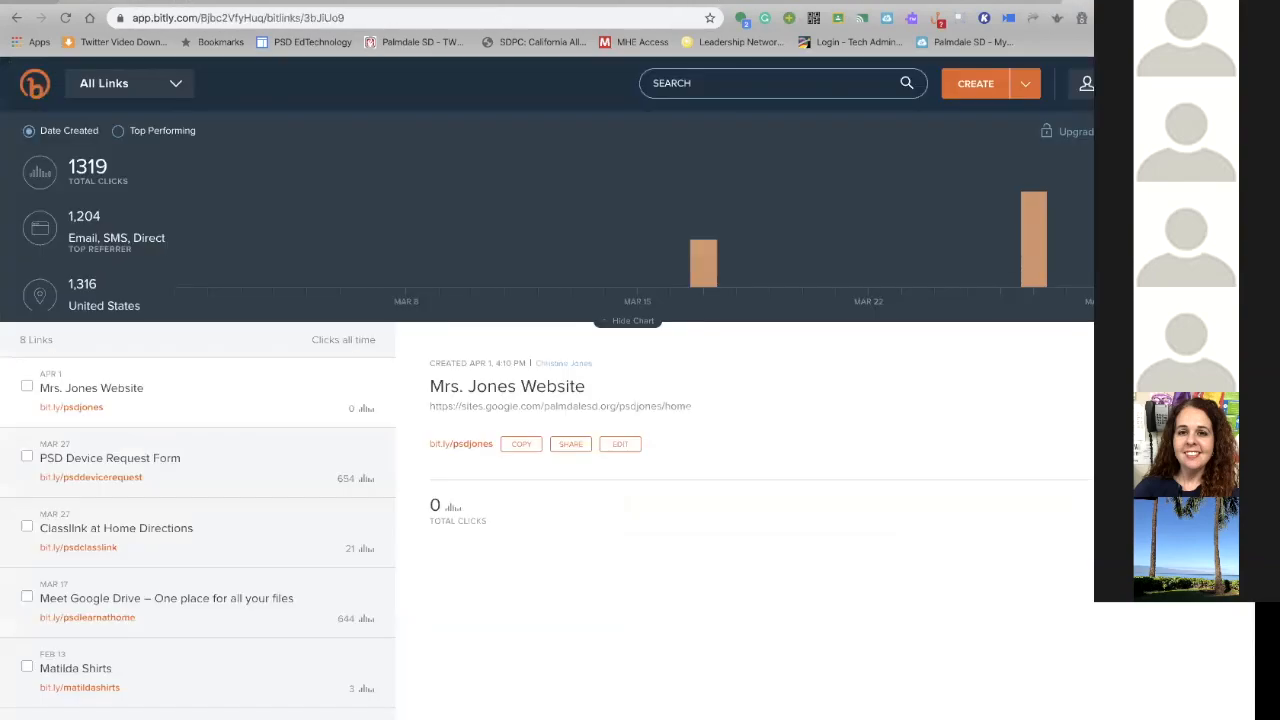
key(ctrl+t)
text(site)
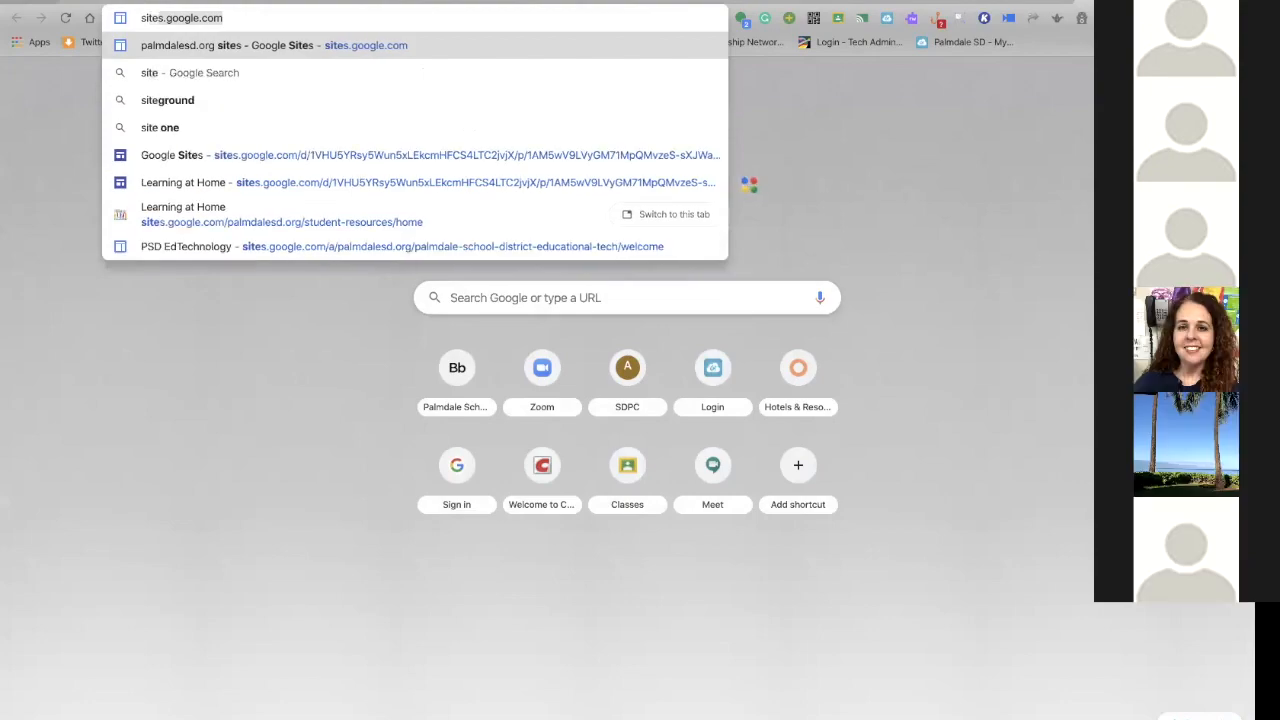
key(Return)
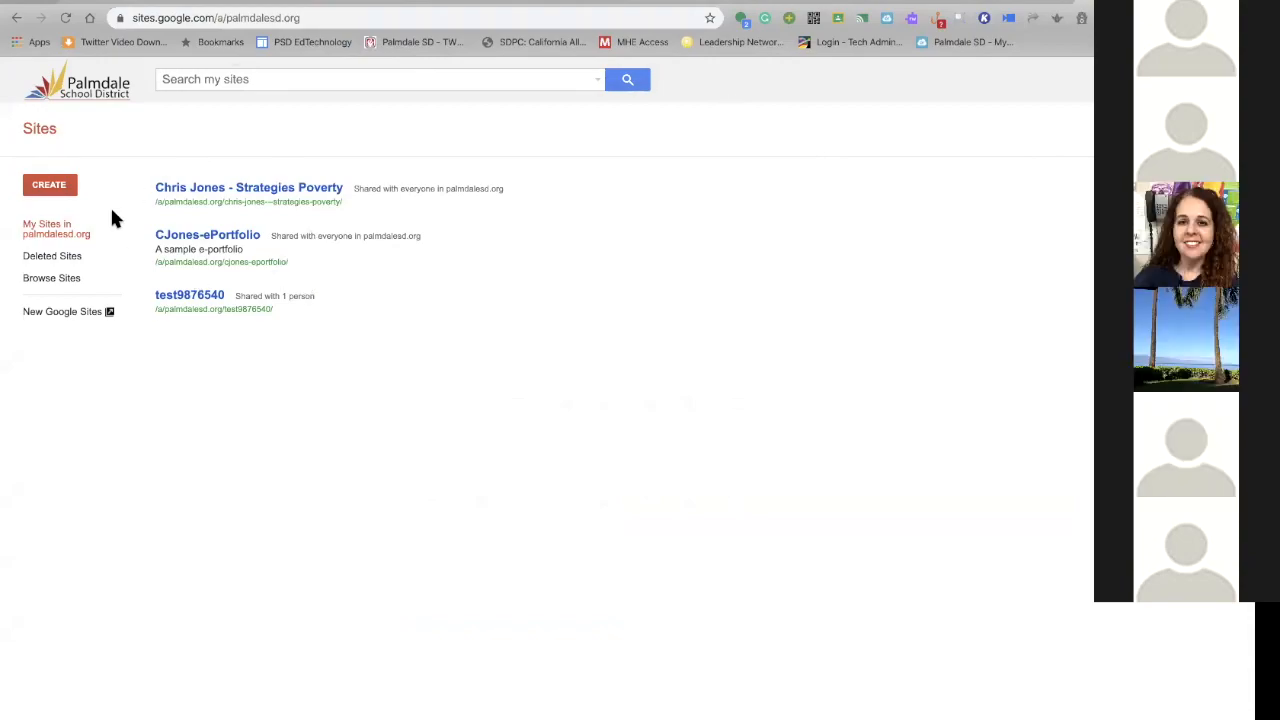
click(55, 314)
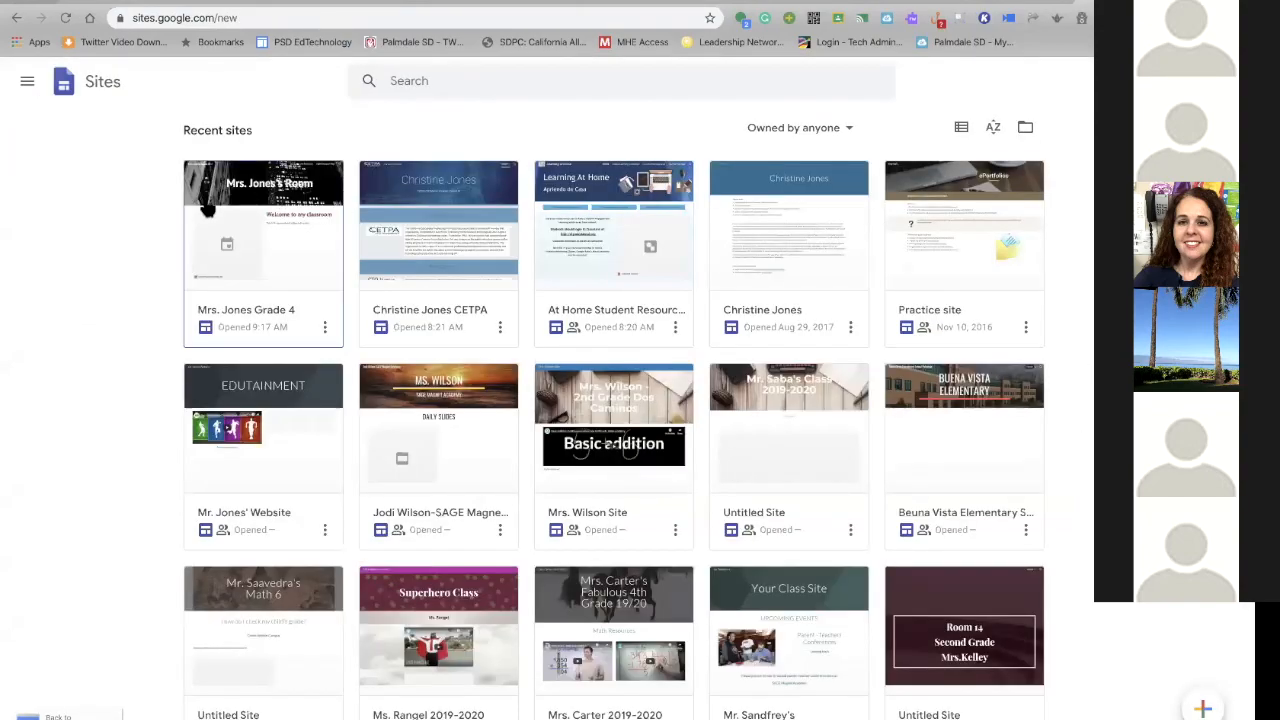
click(262, 240)
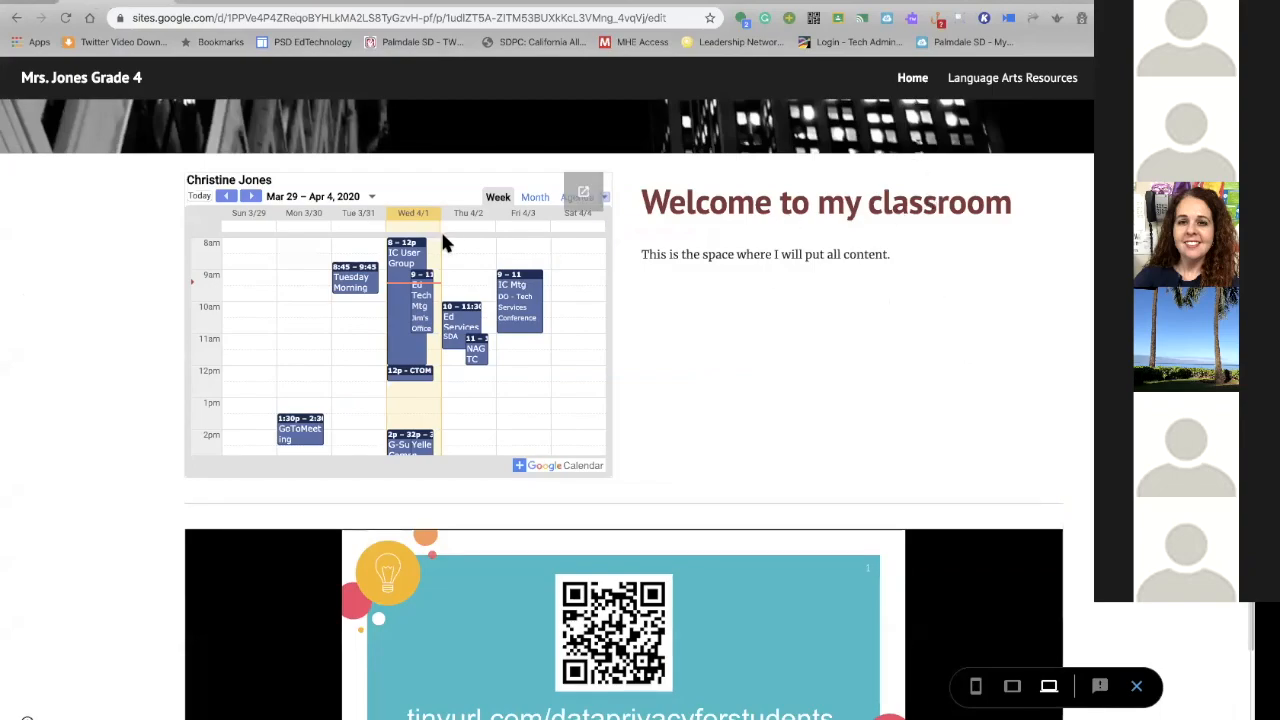
Advance the previewed Home page's calendar to the week of Apr 5 – 11, 2020, and exit the preview
scroll(780, 266, up, 1)
scroll(780, 266, down, 1)
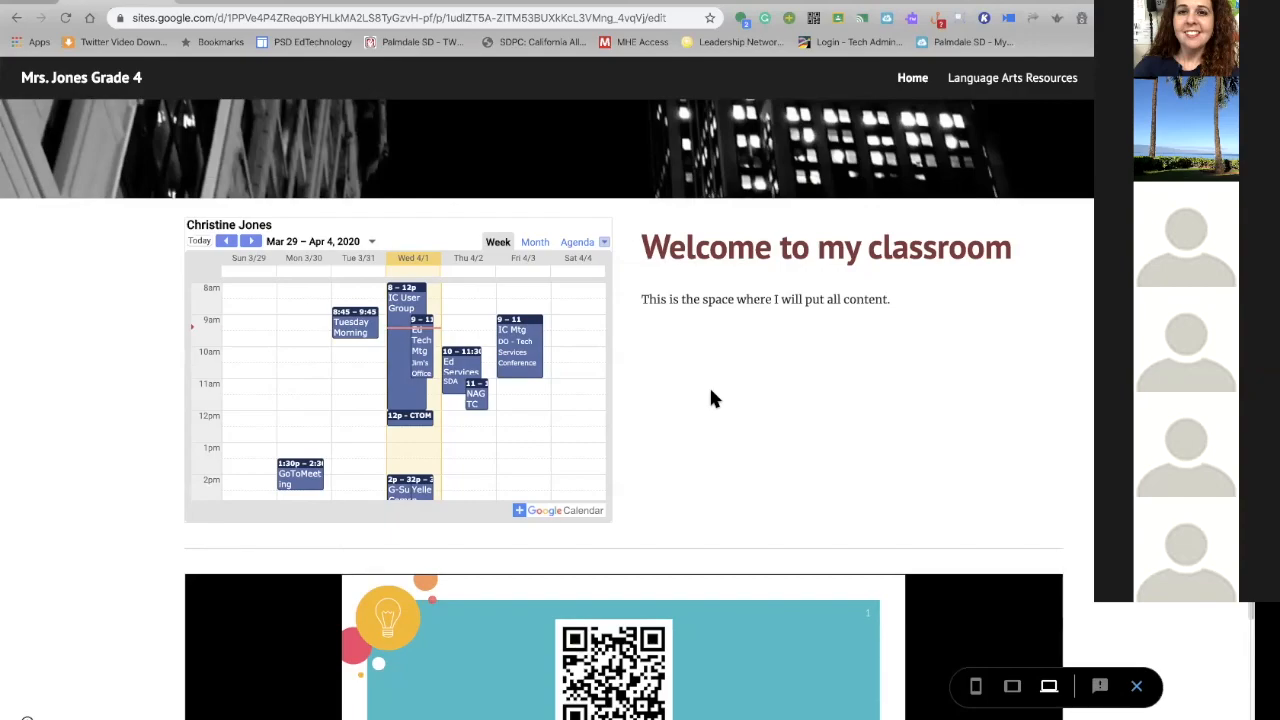
click(251, 242)
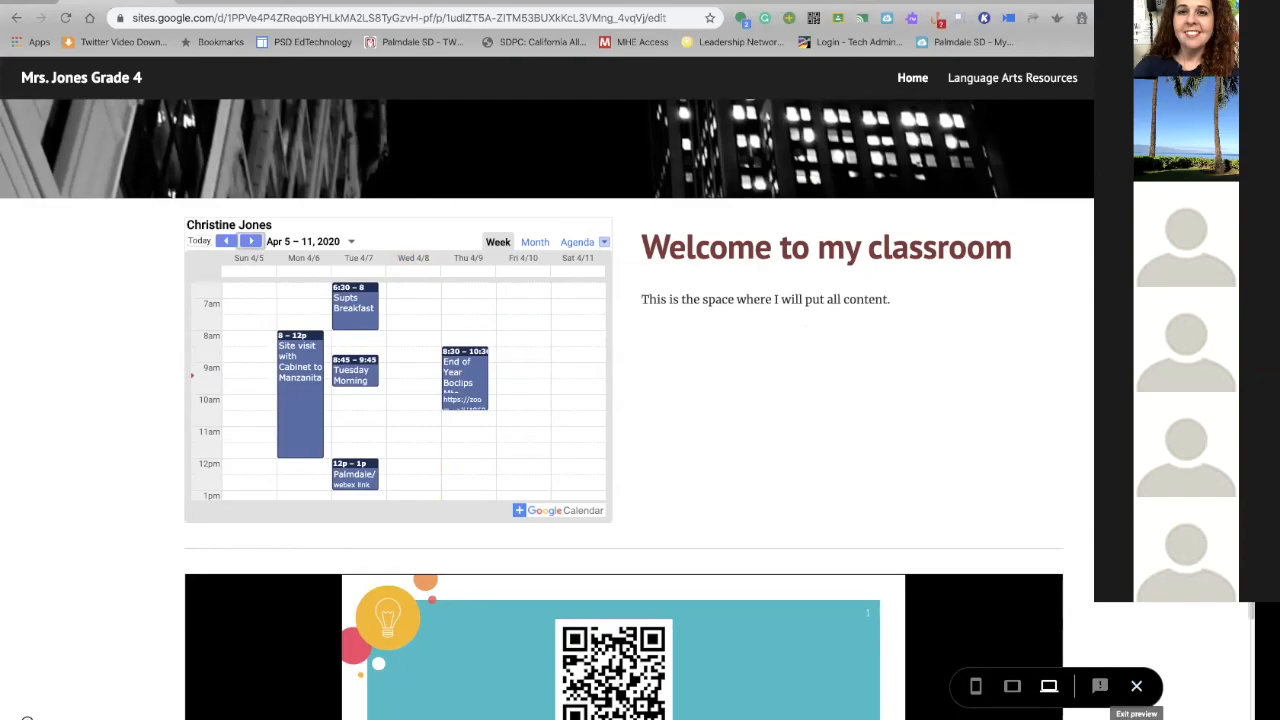
click(1136, 686)
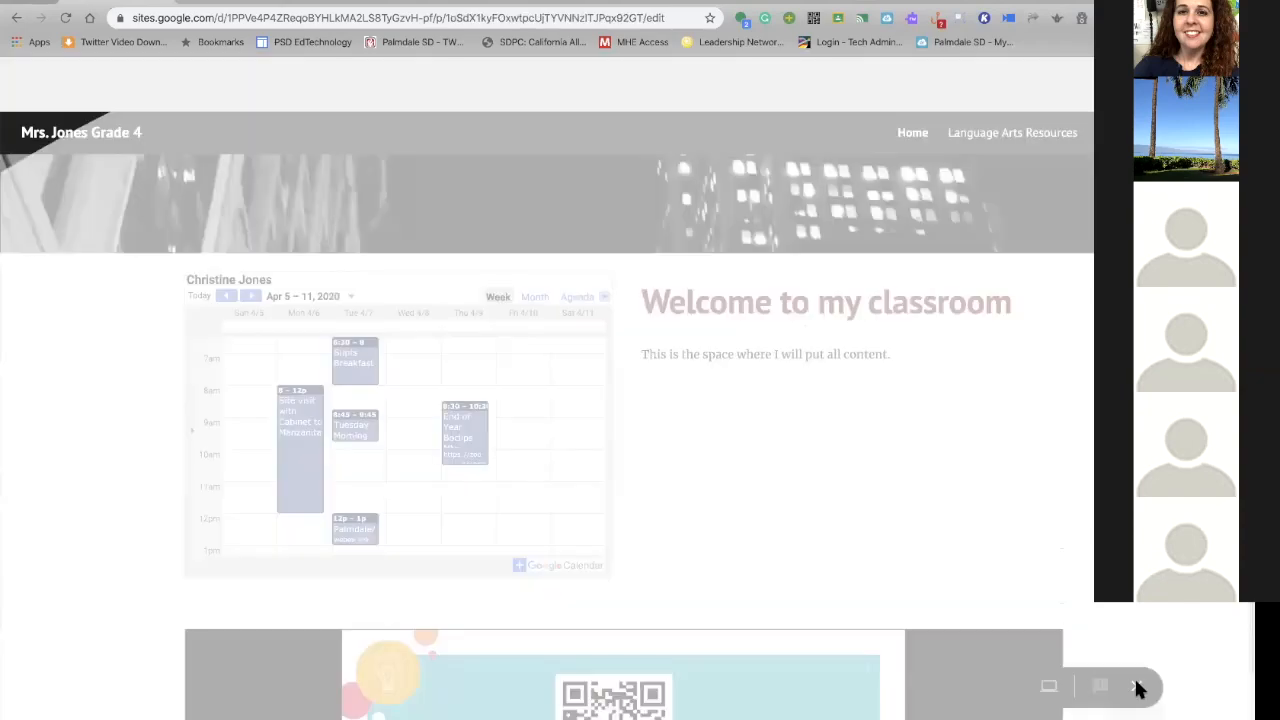
Set the Home page calendar's view mode to Week, apply the calendar settings, and deselect the calendar
scroll(657, 400, down, 3)
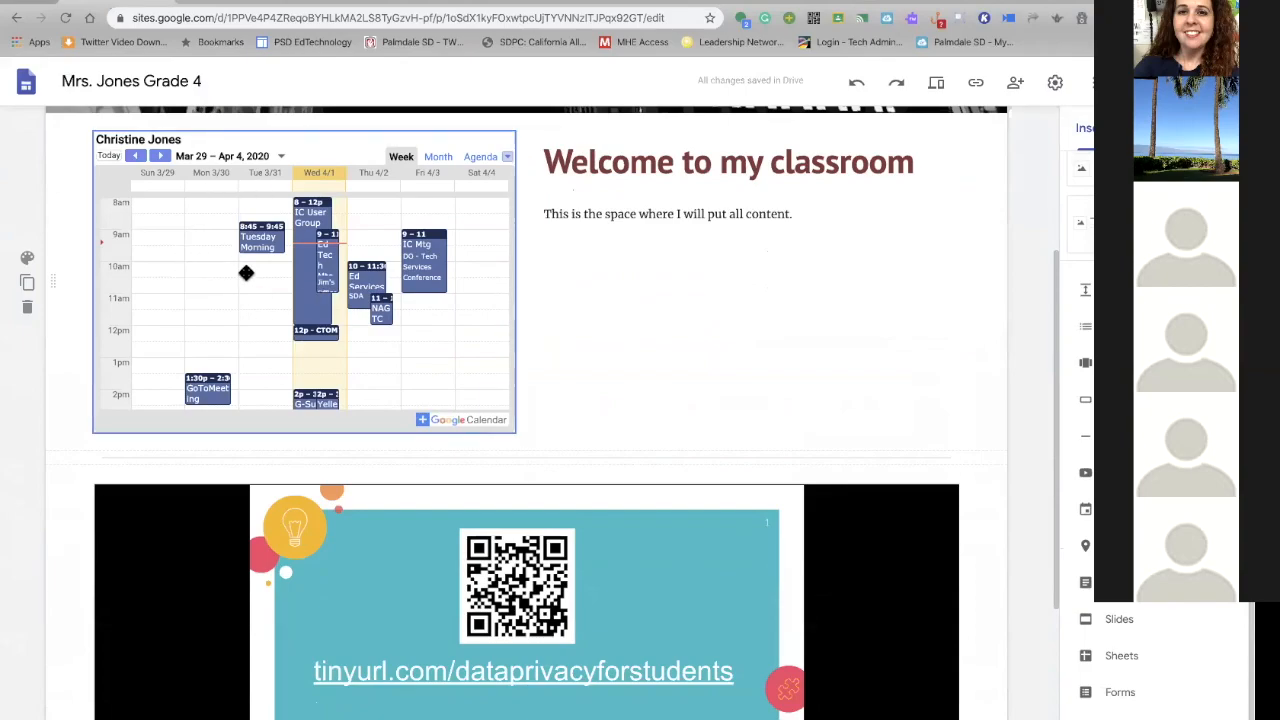
scroll(243, 268, up, 1)
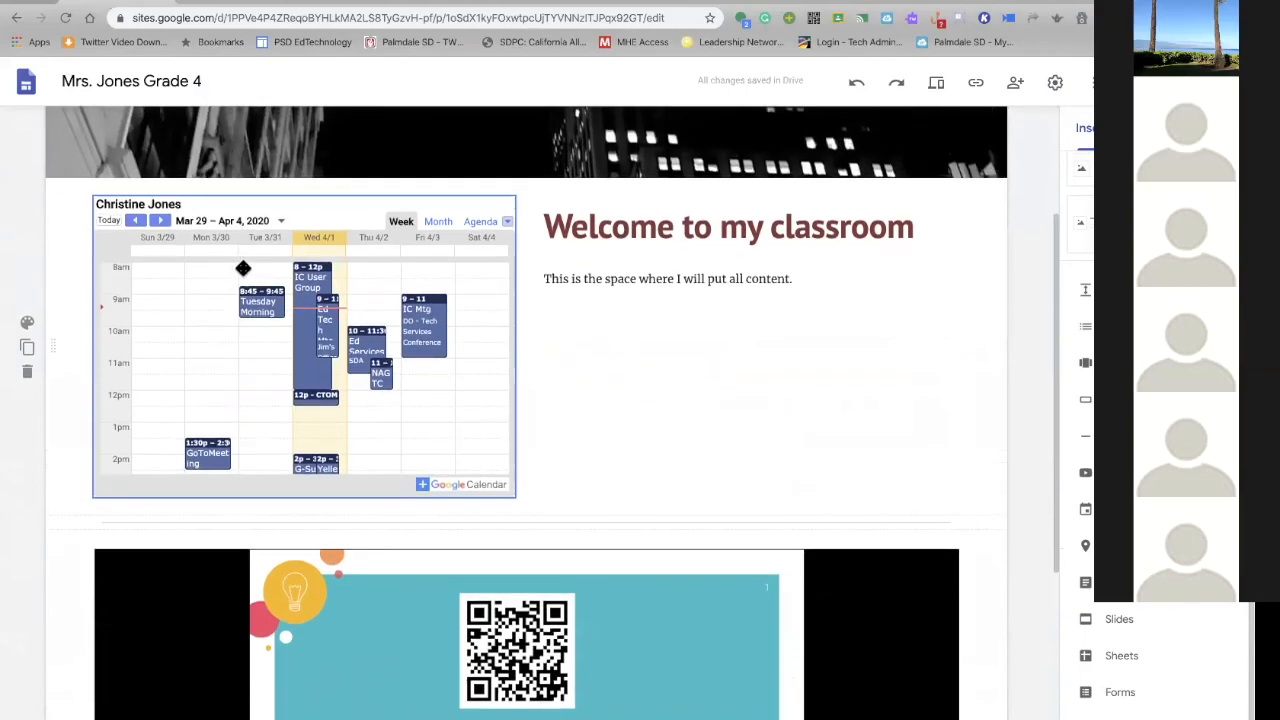
click(307, 229)
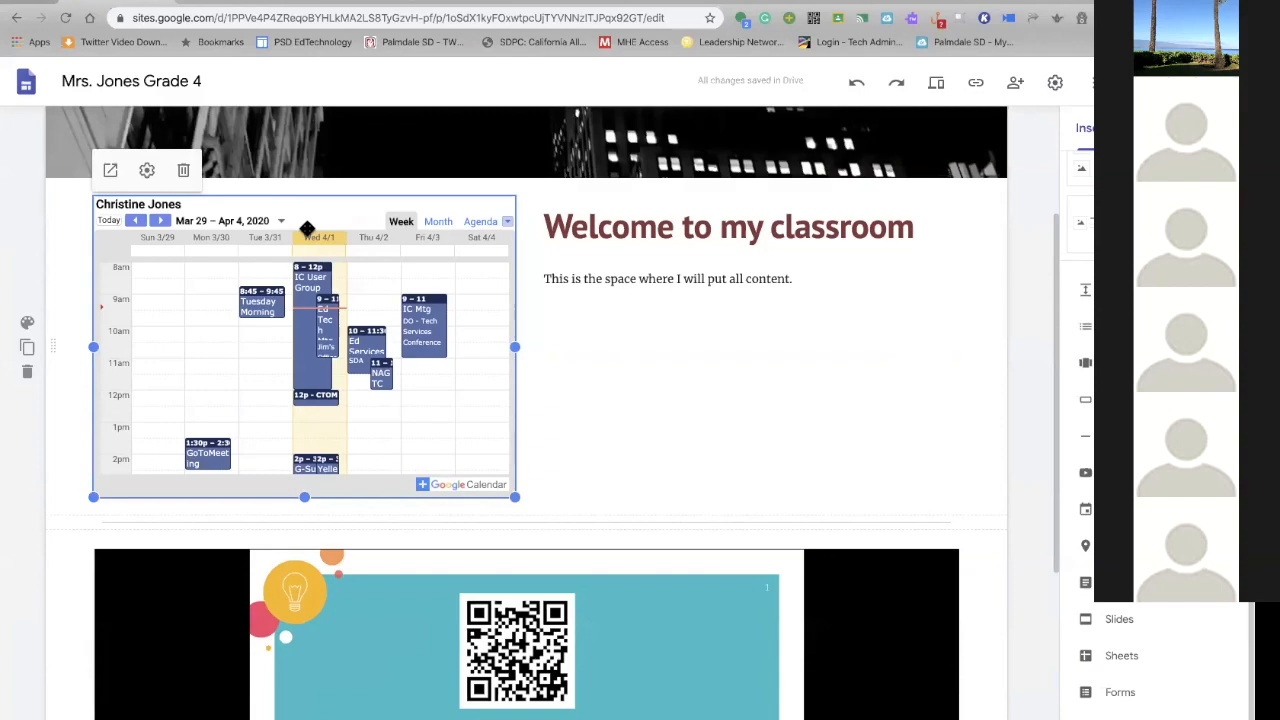
click(147, 173)
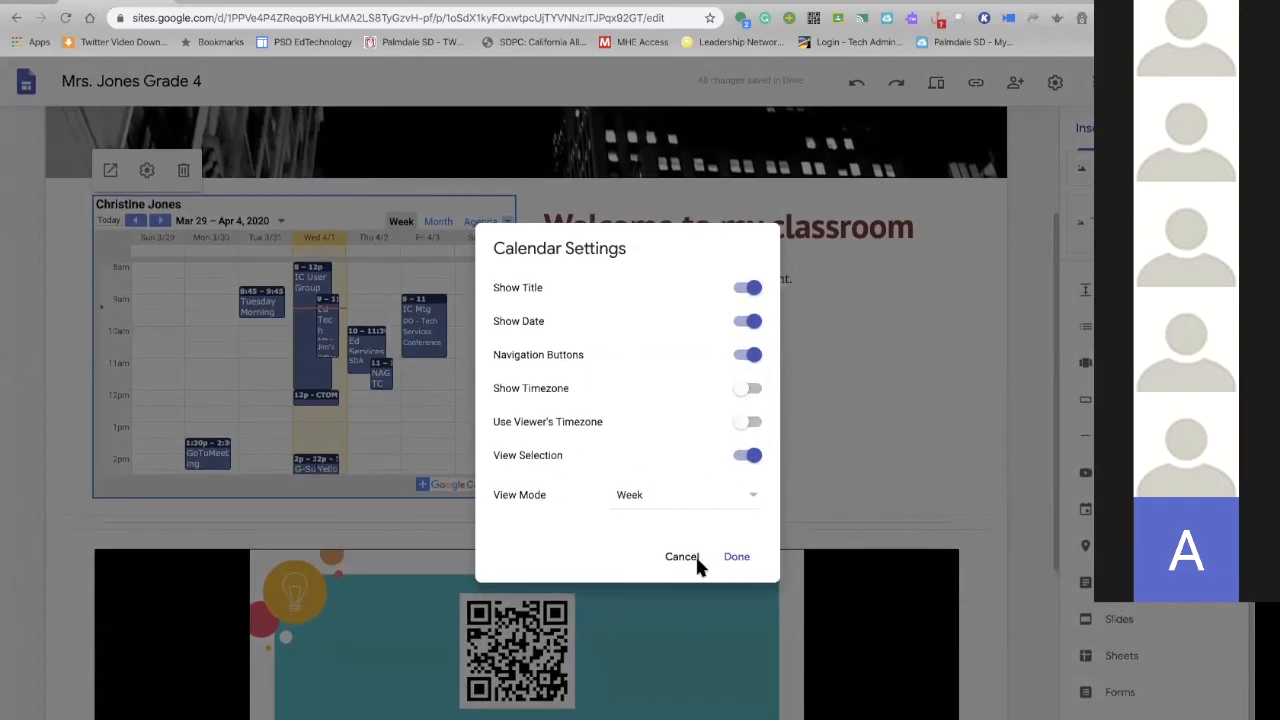
click(752, 500)
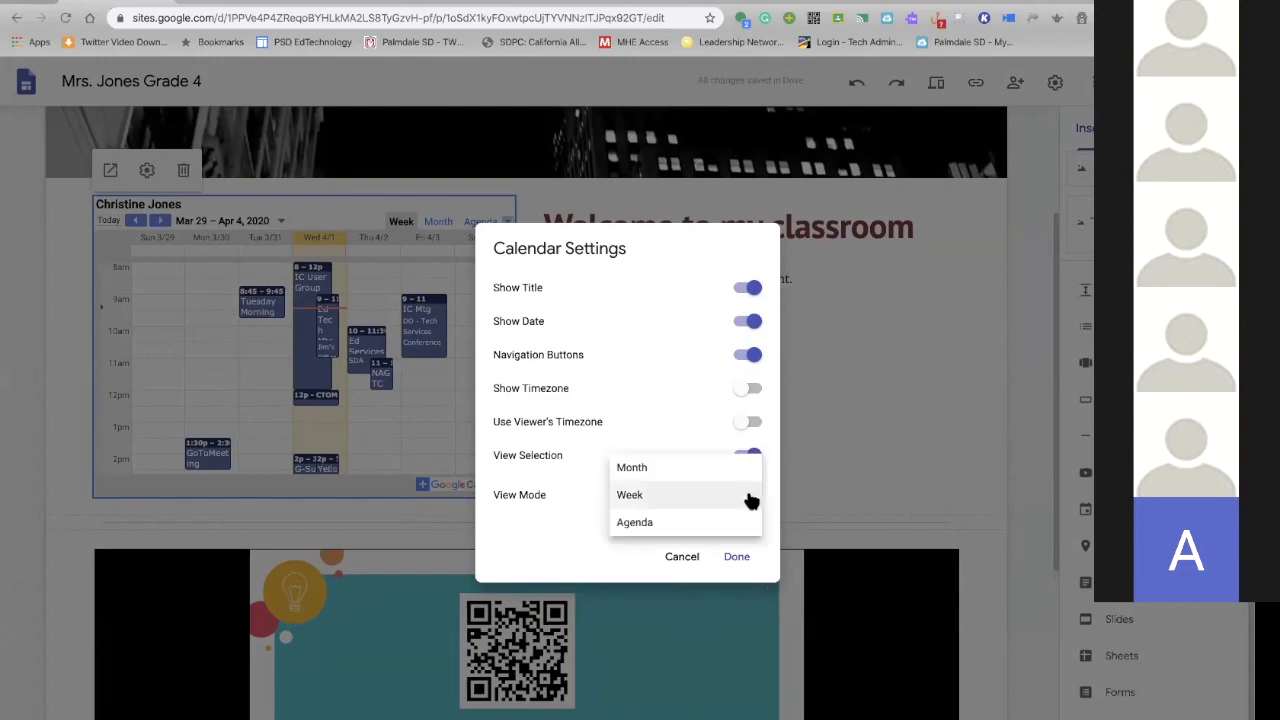
click(689, 500)
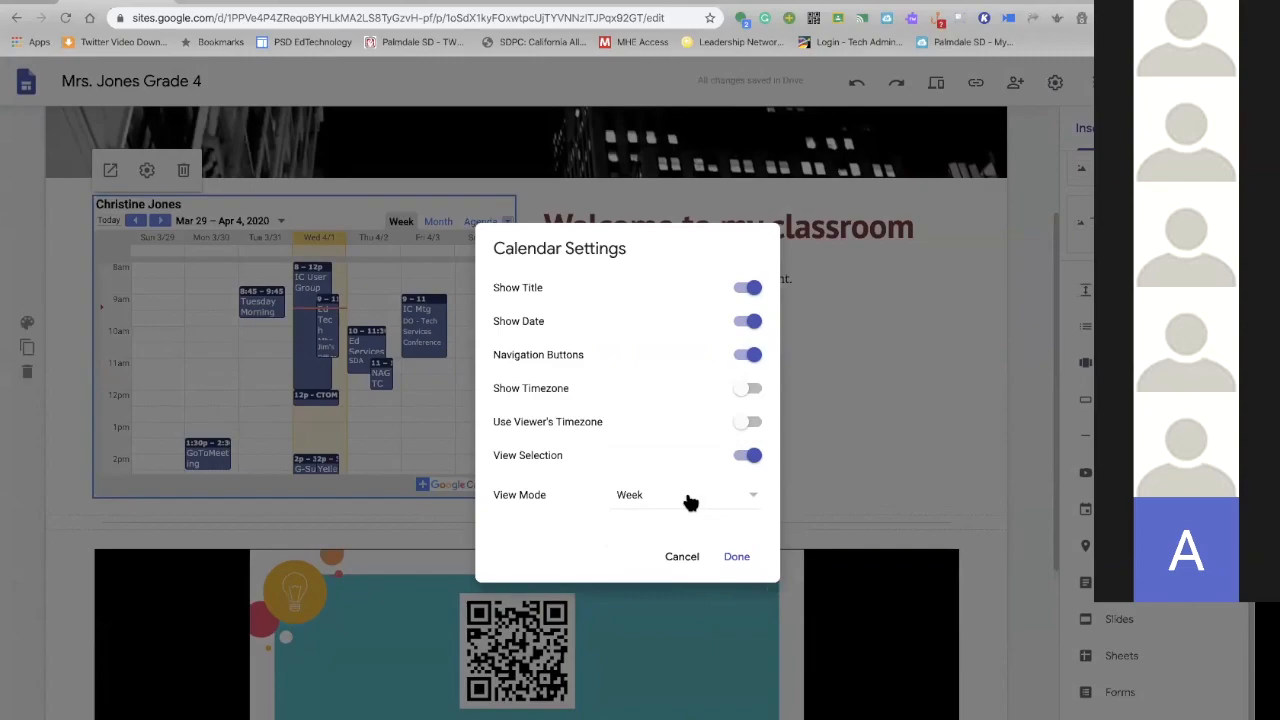
click(739, 557)
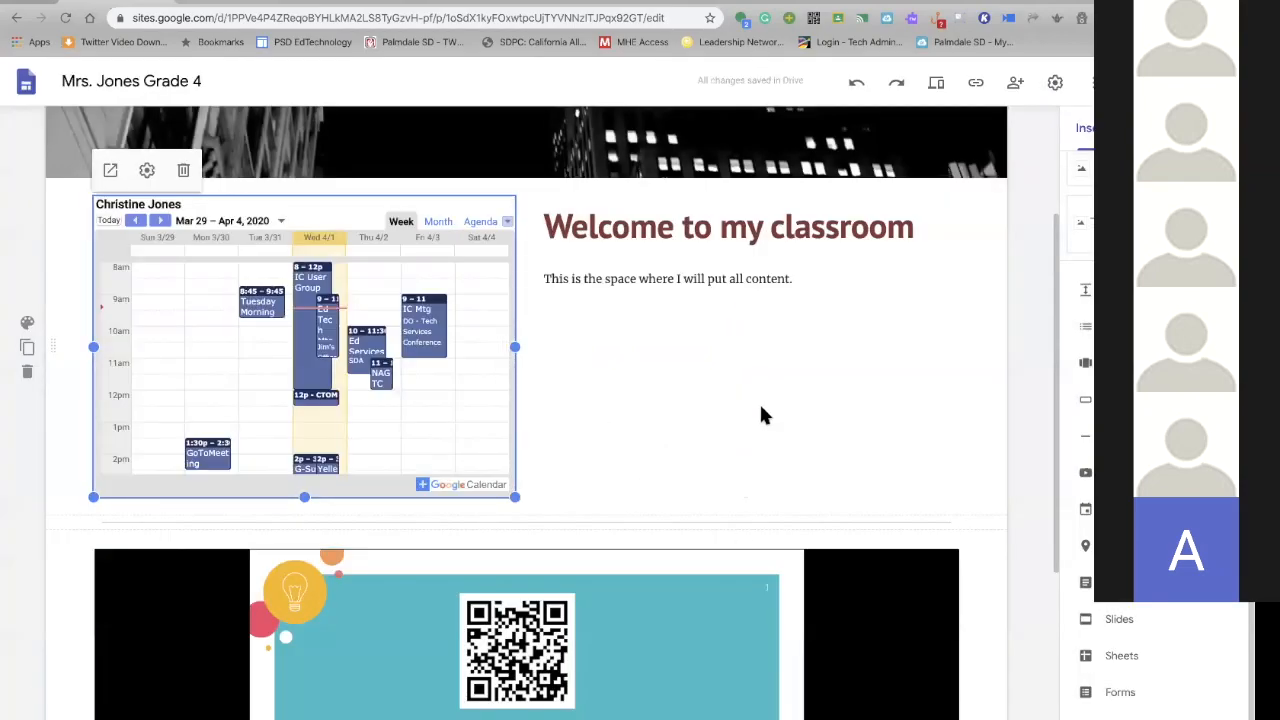
click(761, 408)
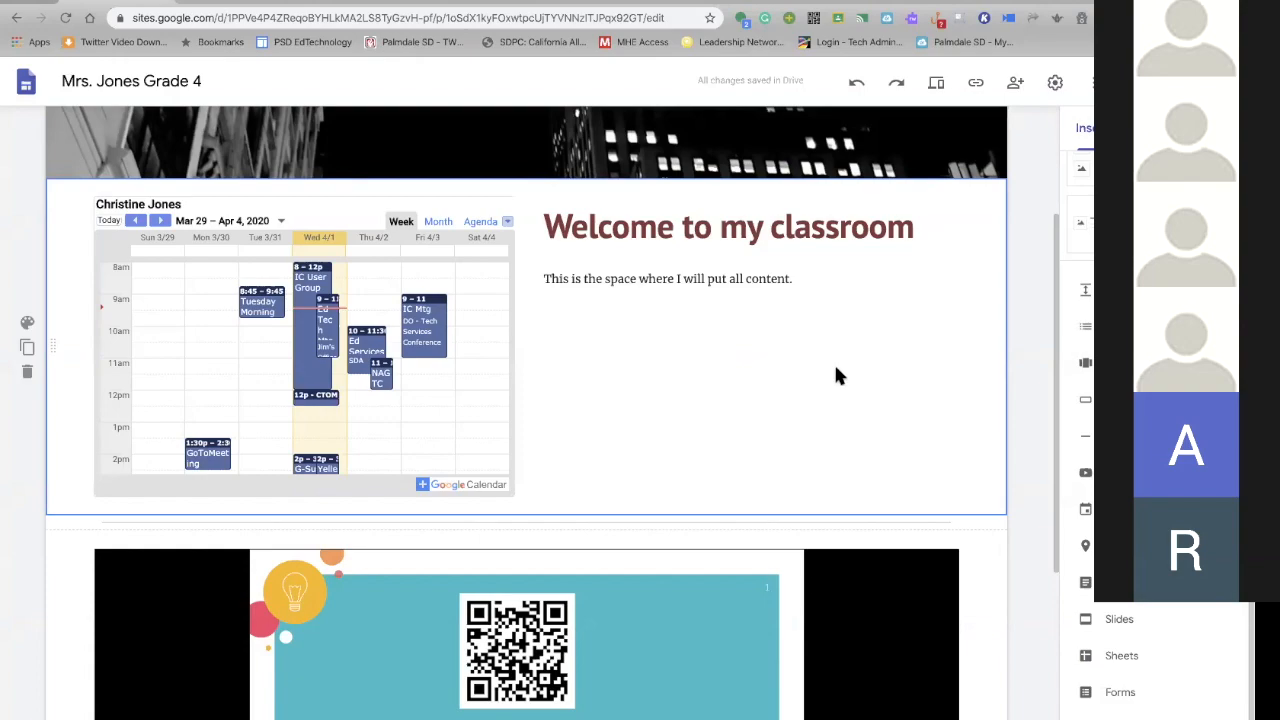
Preview the Home page again, try the calendar's week navigation forwards and backwards, and return to the editor
click(935, 88)
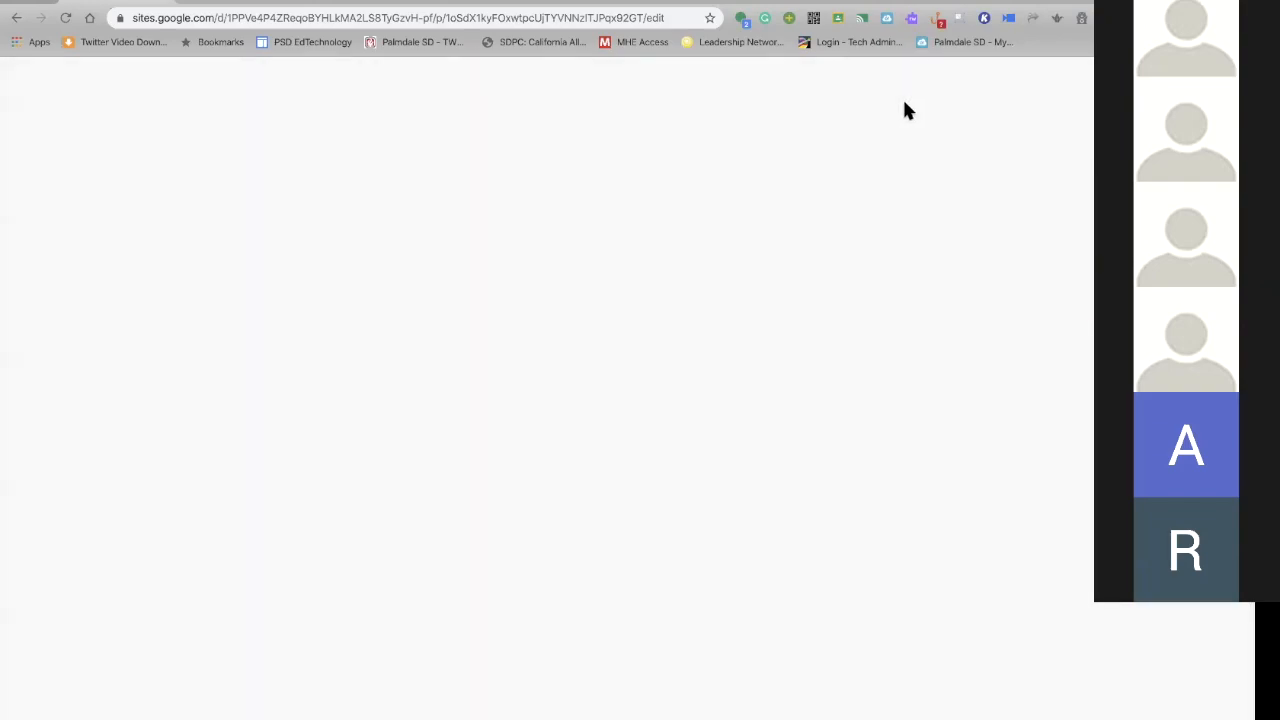
scroll(697, 483, down, 2)
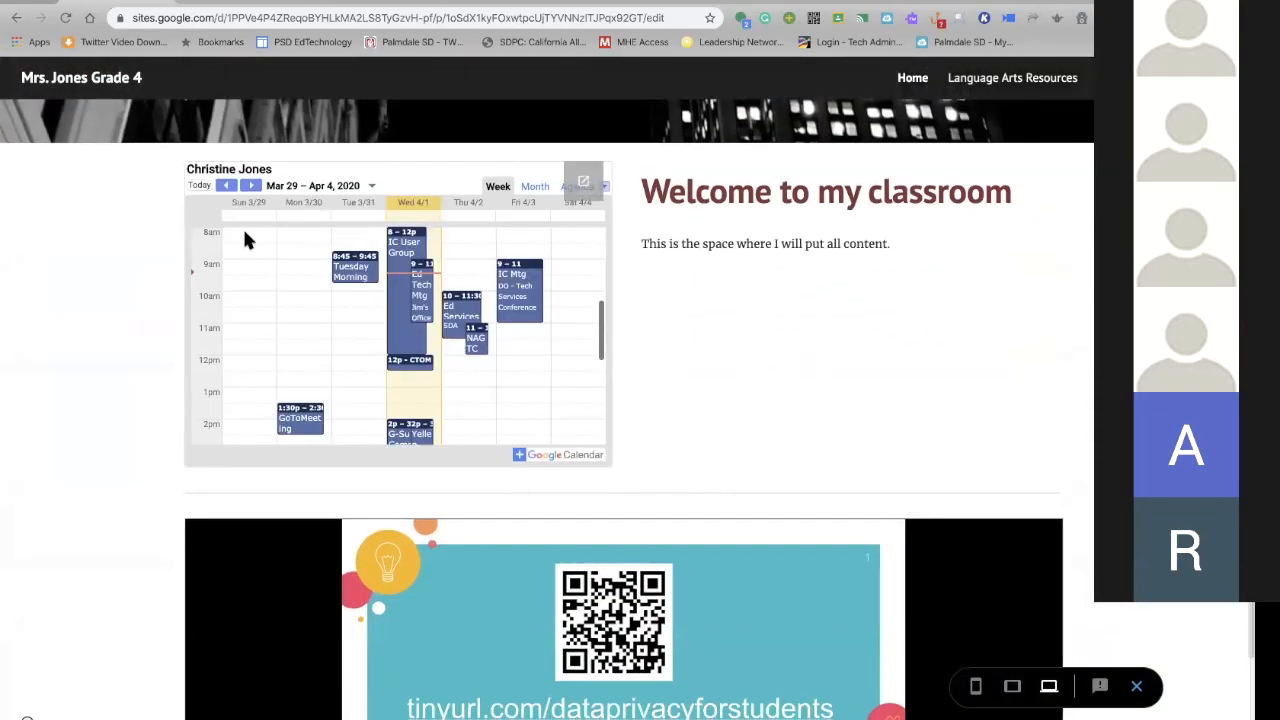
click(250, 190)
click(229, 190)
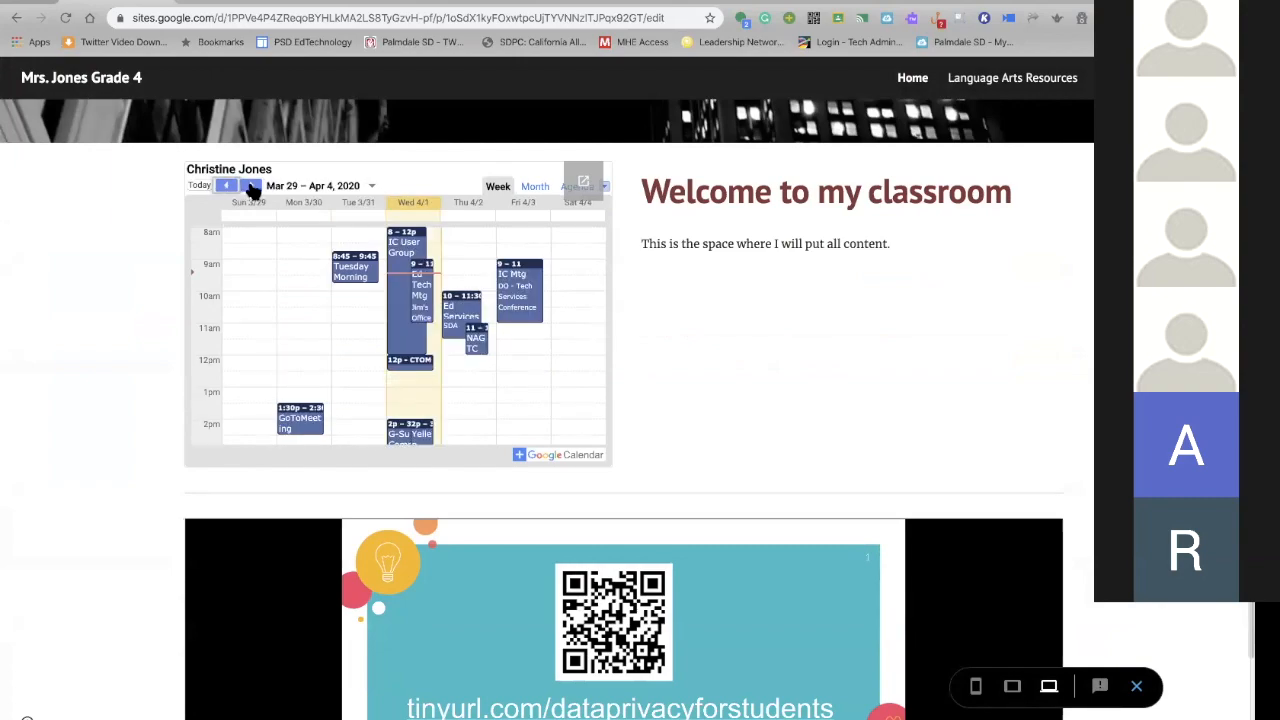
click(251, 187)
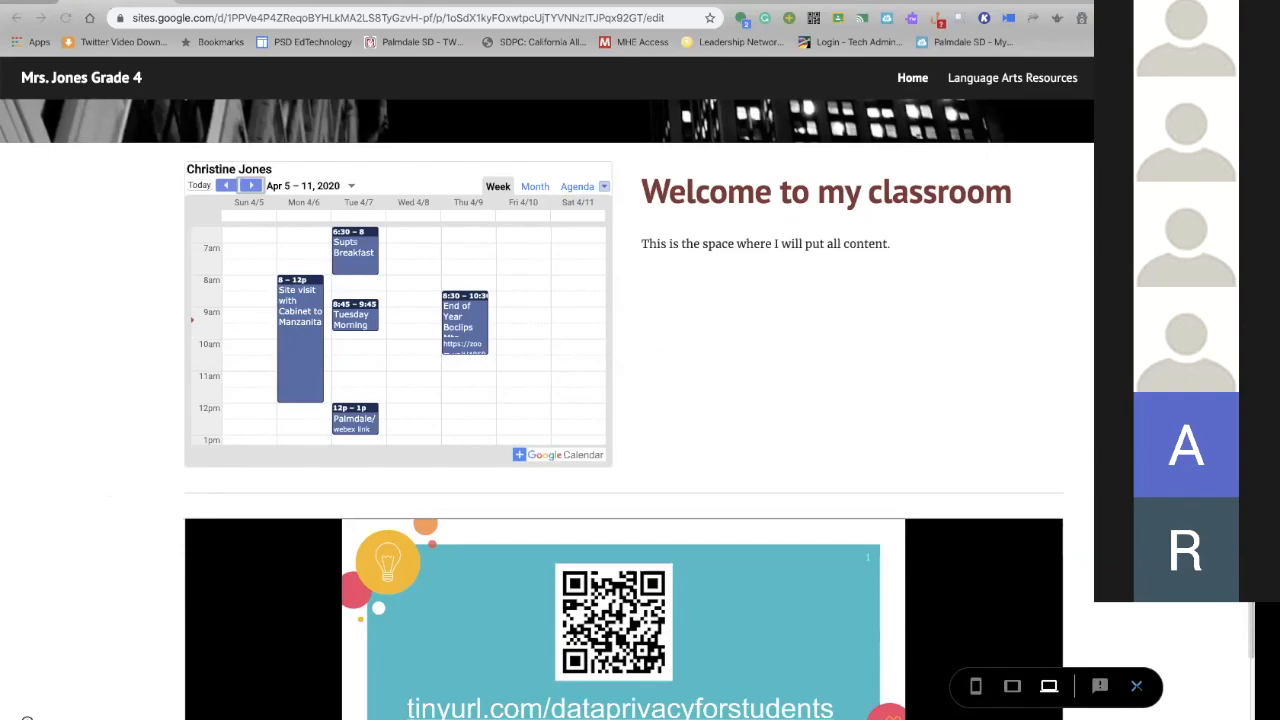
click(1136, 686)
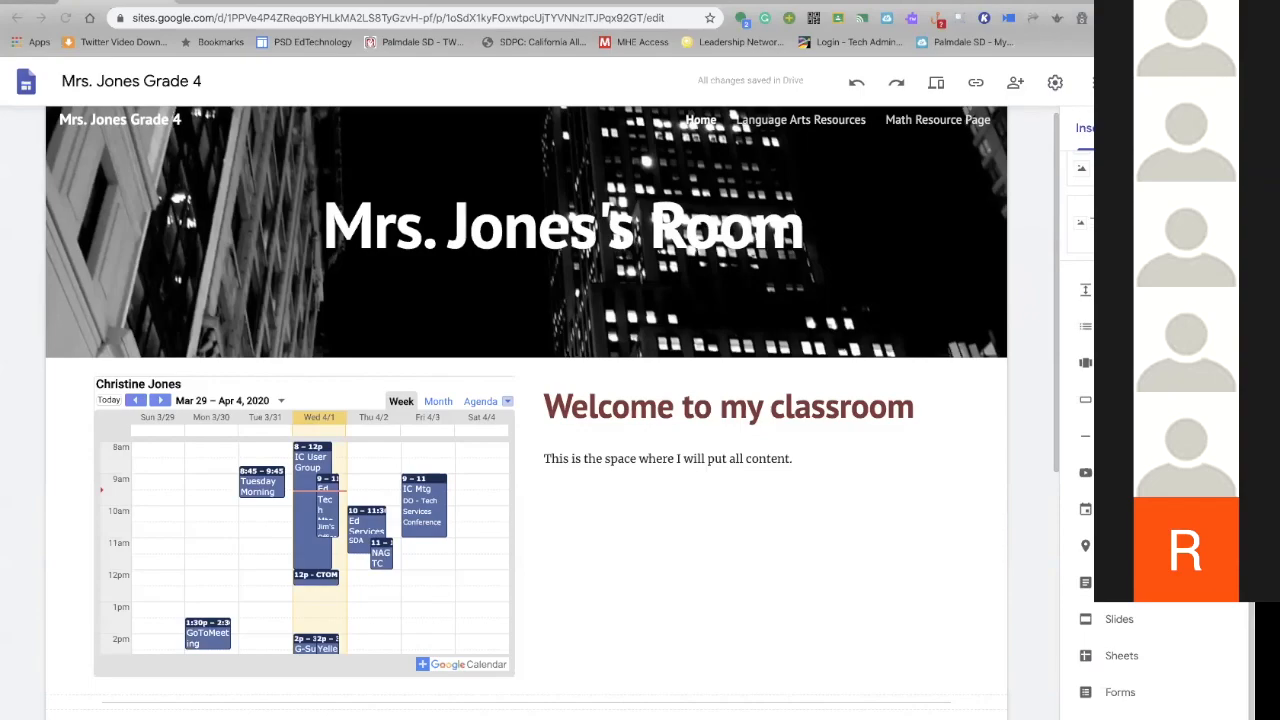
Open the list of additional publishing options for the class site
scroll(1160, 75, up, 5)
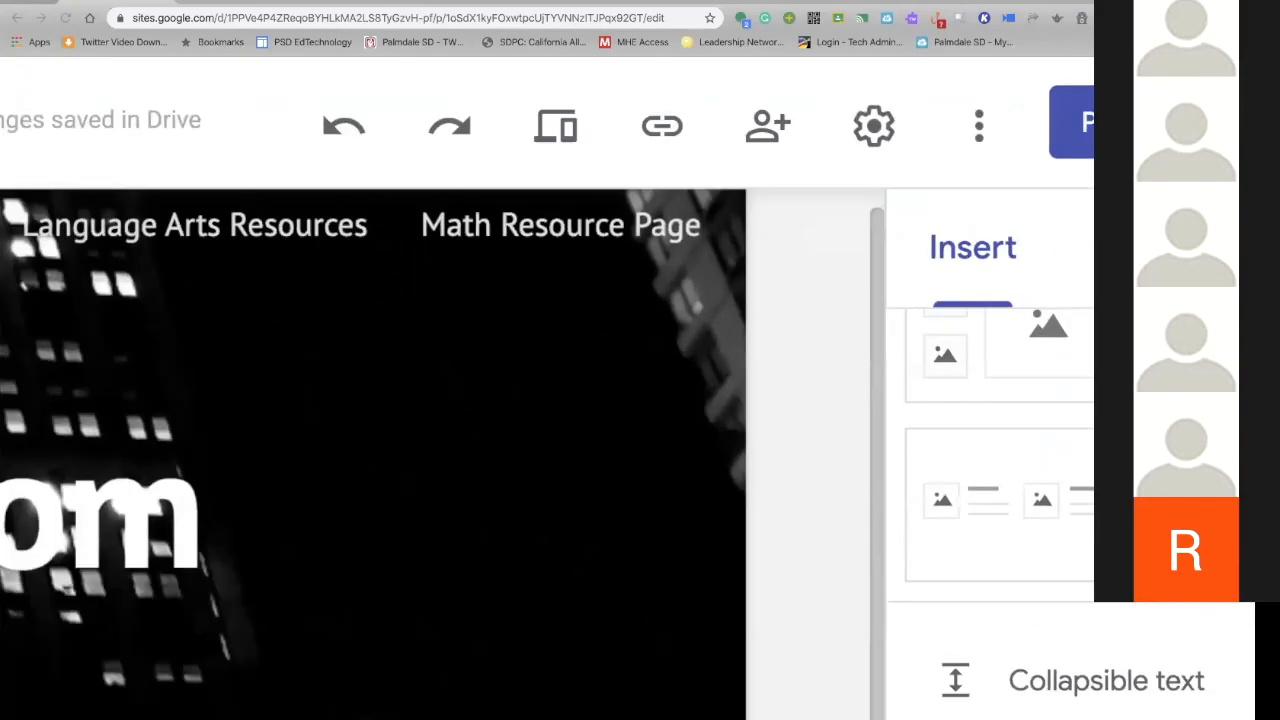
click(1226, 122)
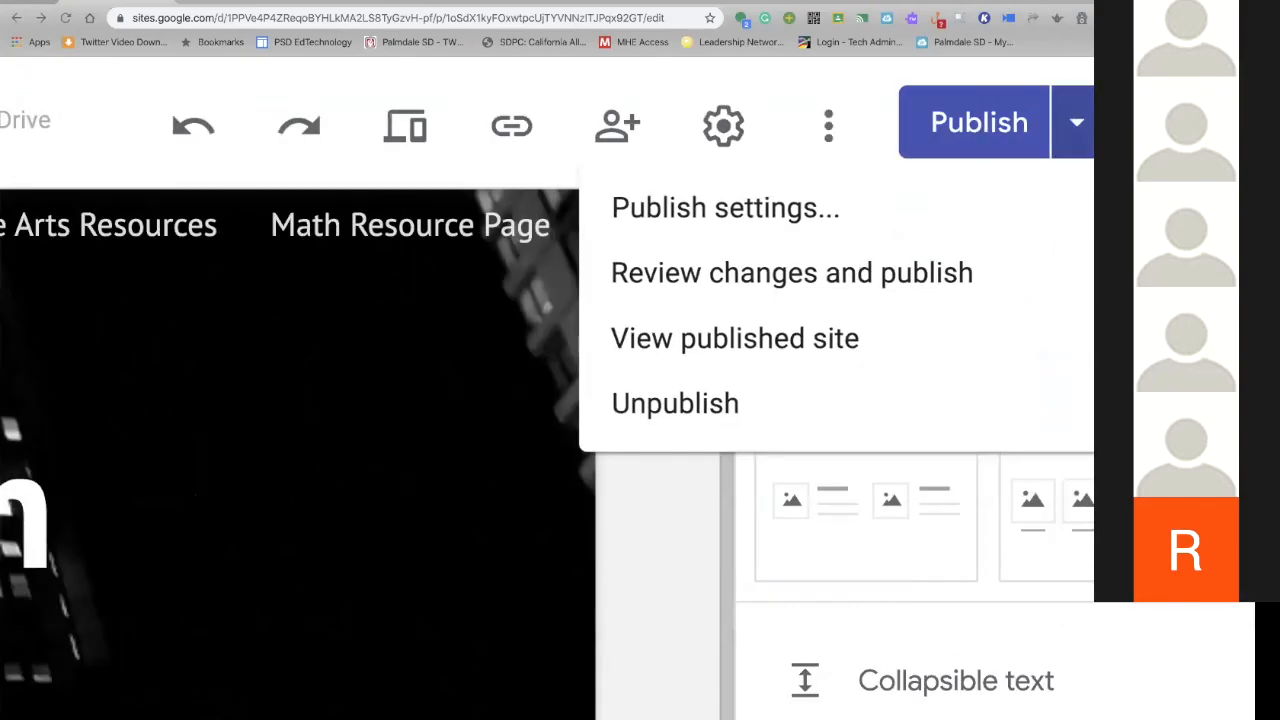